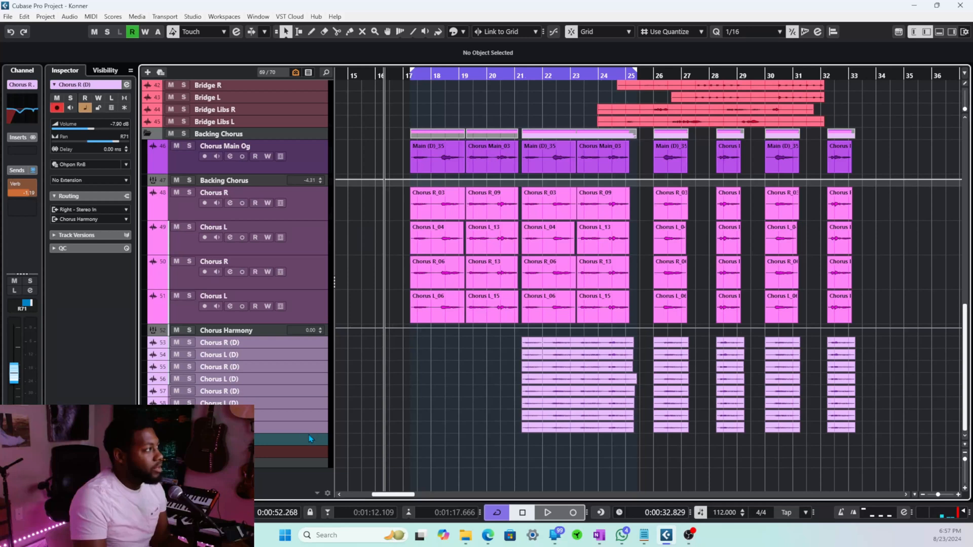
Step: Enlarge the rows of the Chorus Harmony tracks and look through the chorus backing vocal tracks
left_click_drag(306, 433, 313, 450)
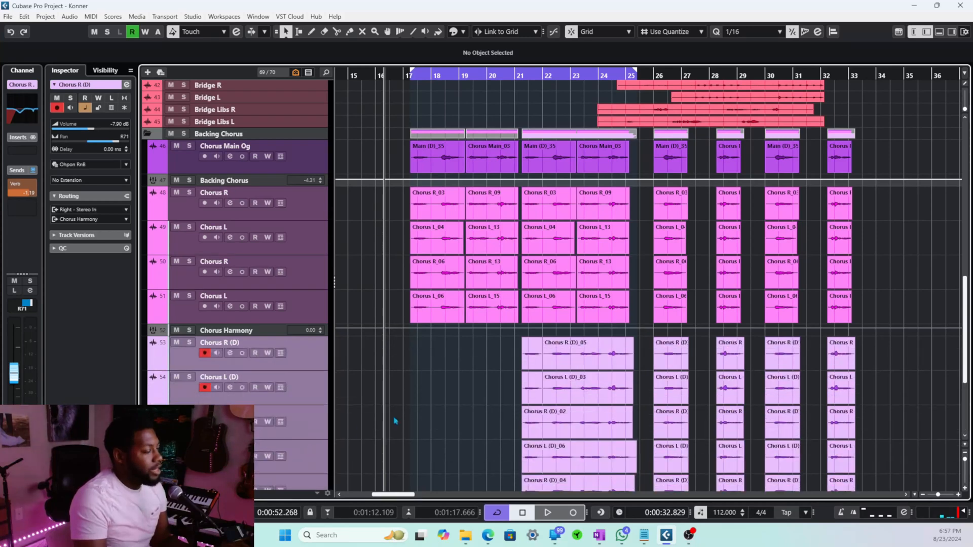
scroll(367, 426, "down", 3)
scroll(475, 408, "down", 3)
scroll(560, 330, "up", 3)
scroll(565, 359, "down", 3)
scroll(561, 387, "up", 3)
scroll(555, 397, "down", 2)
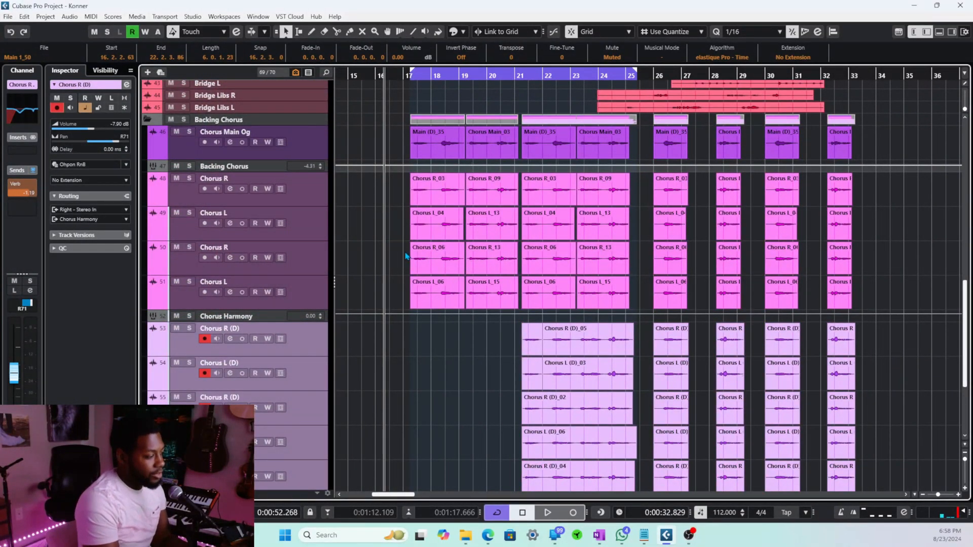
Step: Play back the looped chorus section with its backing and harmony vocals, and widen the timeline around it
key("space")
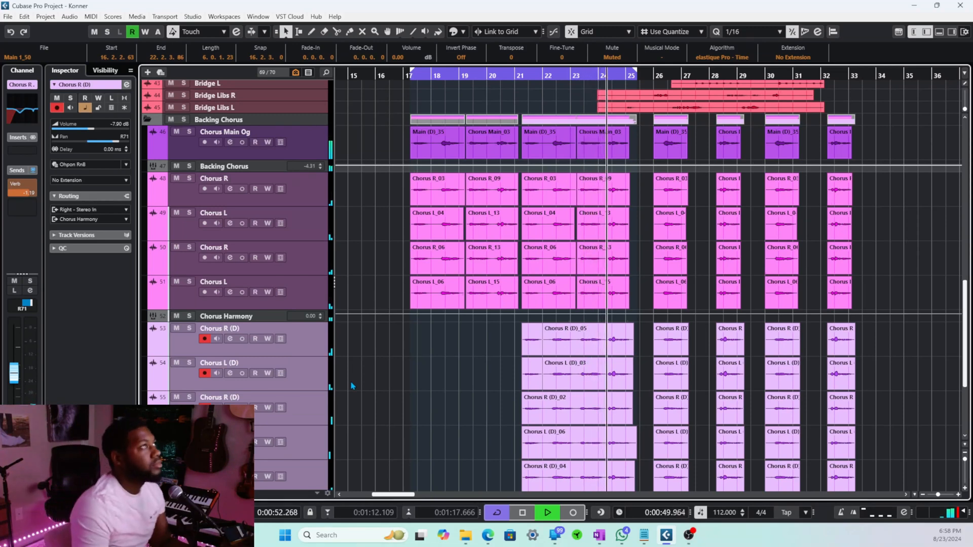
key("space")
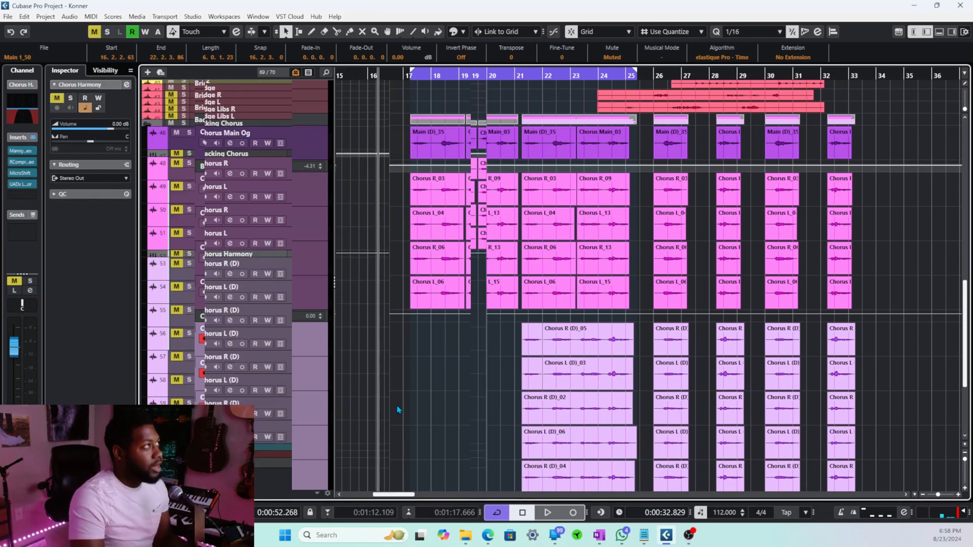
scroll(444, 376, "up", 2)
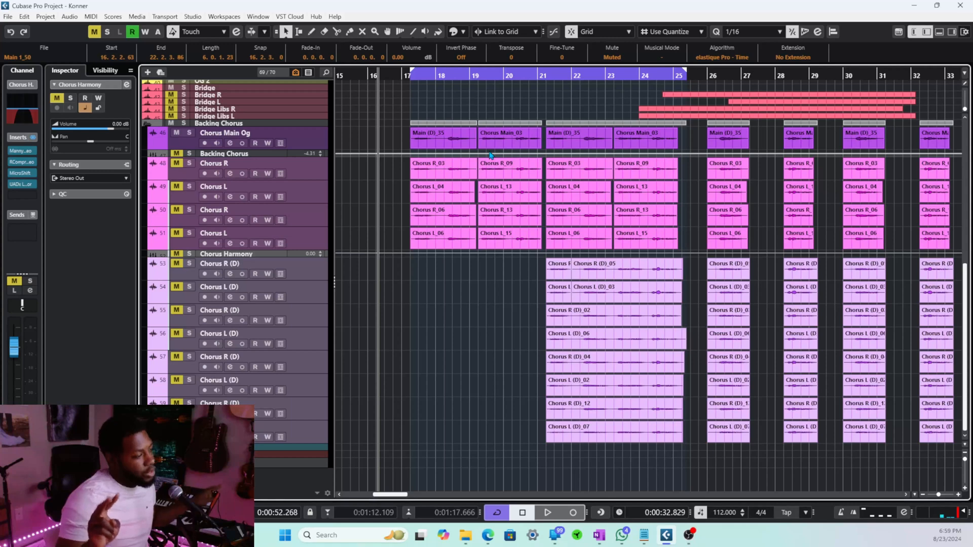
Step: Clear the event selection and place the playback position at the start of the chorus loop, just after bar 17
right_click(501, 108)
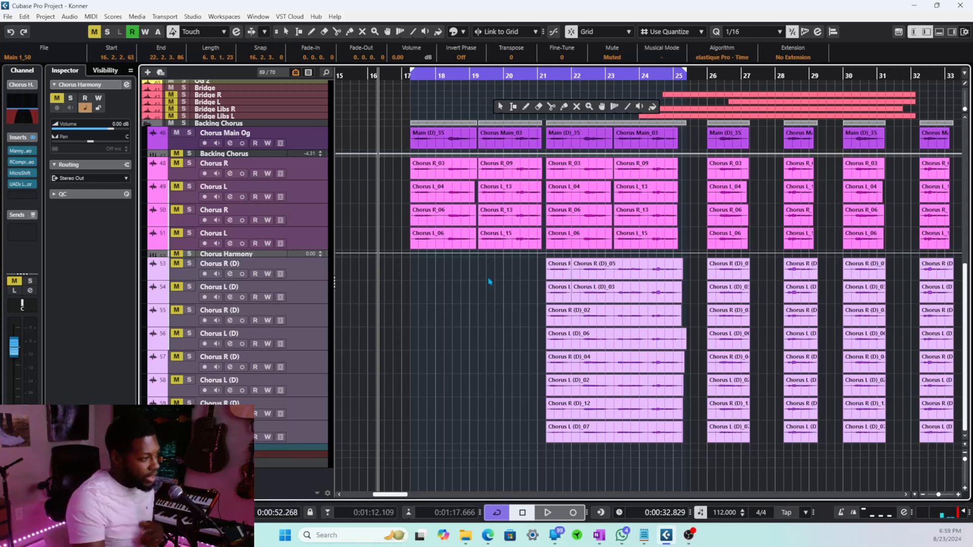
key("1")
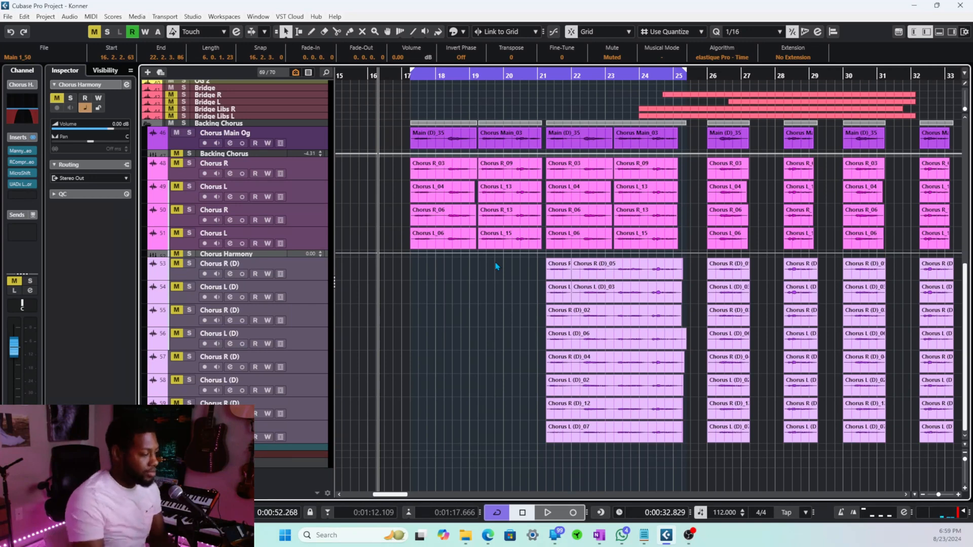
left_click(415, 336)
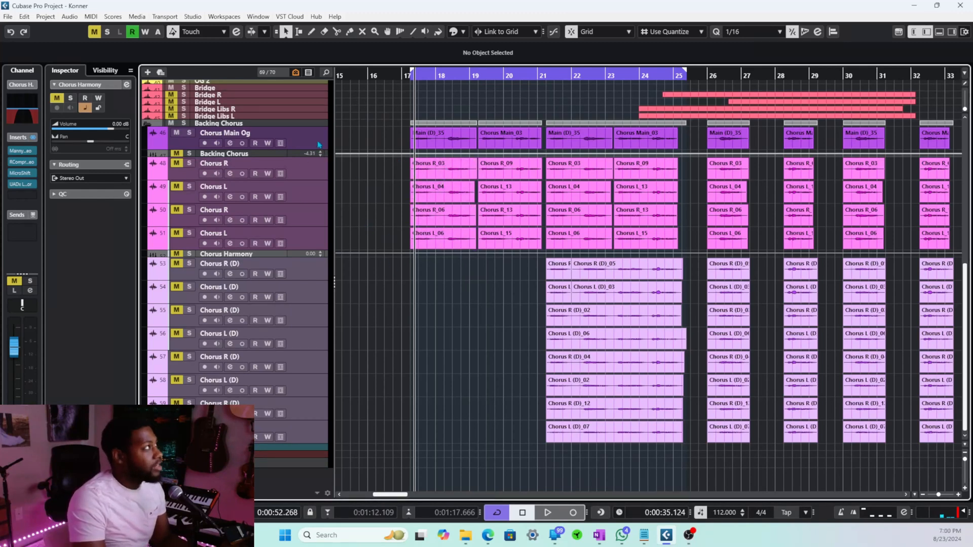
Step: Bypass all inserts, sends, the Vintage Compressor and the EQ in the channel settings of the Chorus Main Og track
left_click(303, 133)
key("e")
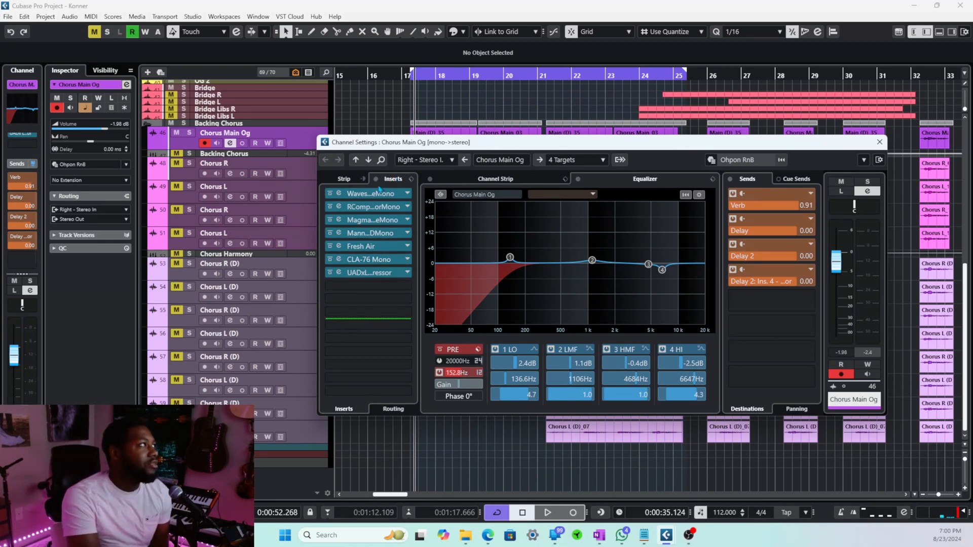
left_click(376, 179)
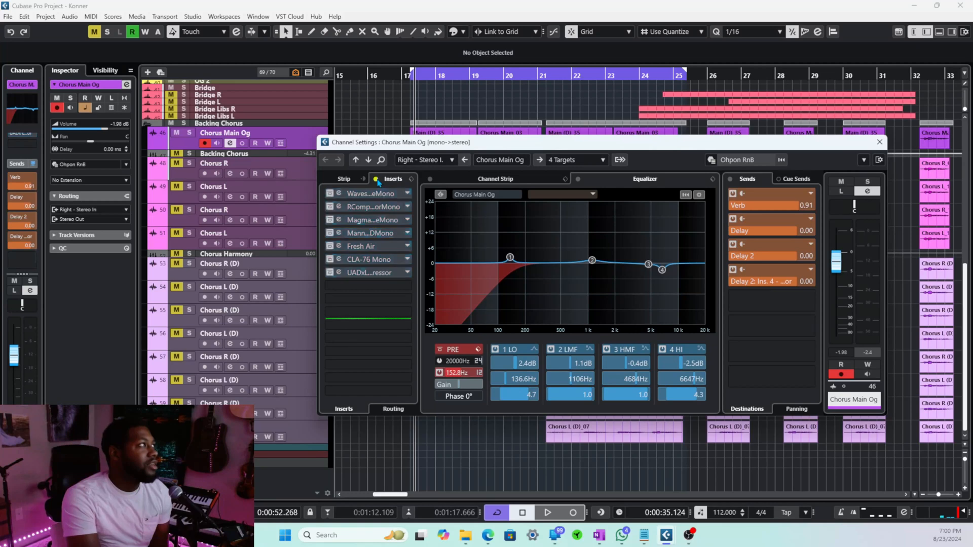
left_click(731, 180)
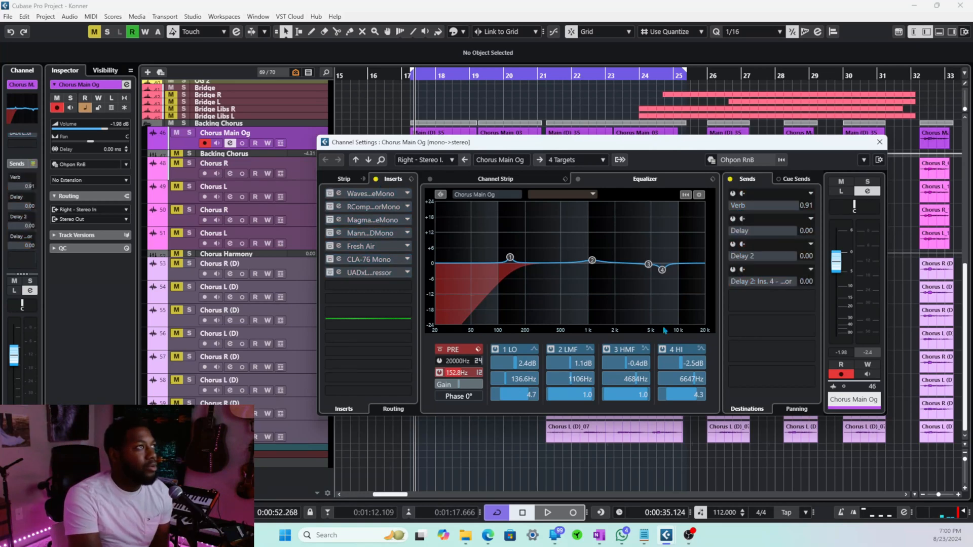
left_click(493, 178)
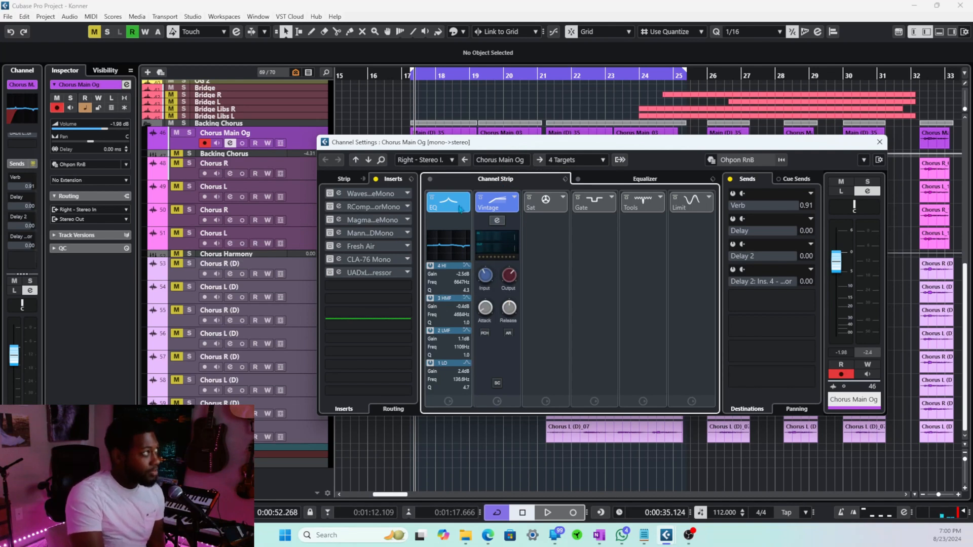
left_click(482, 199)
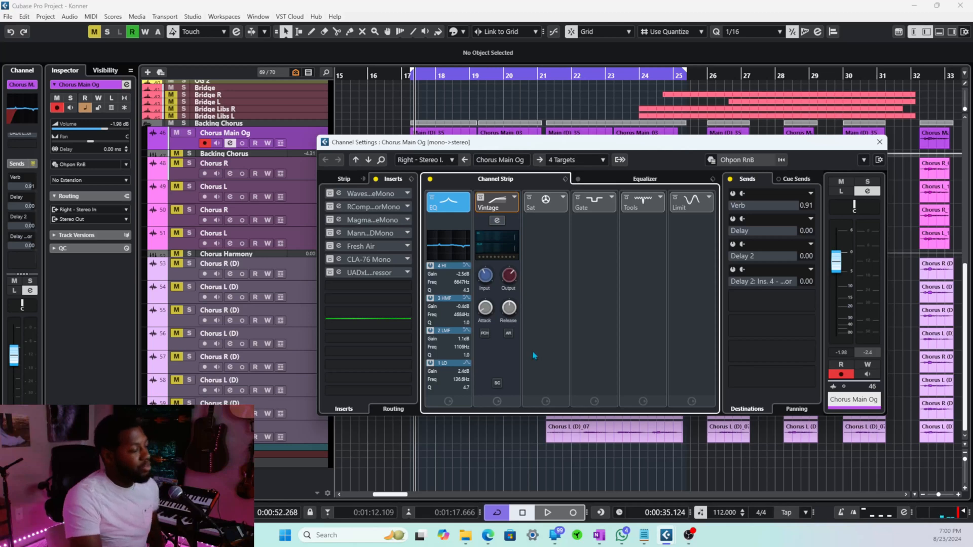
left_click(439, 201)
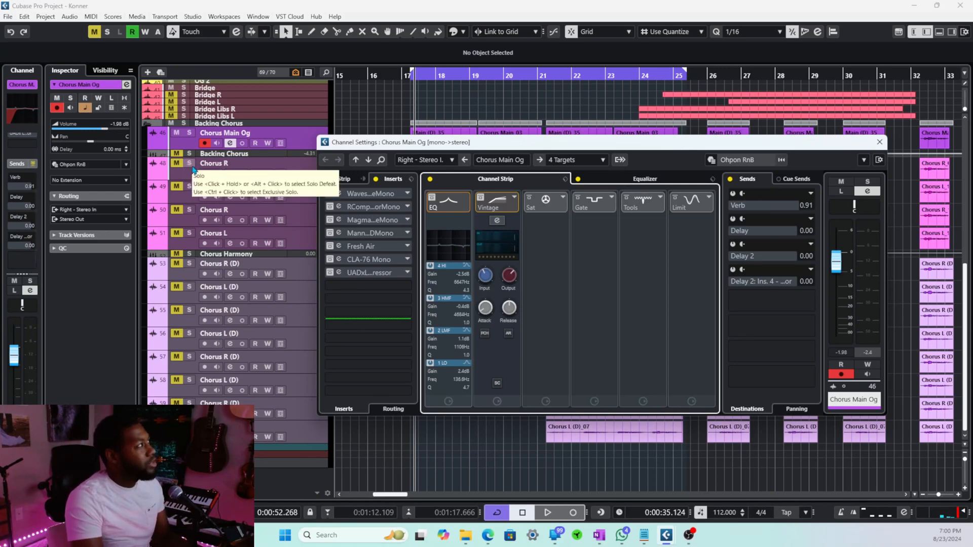
Step: Audition the unprocessed Chorus Main Og vocal in solo and release the solo
left_click(189, 134)
key("space")
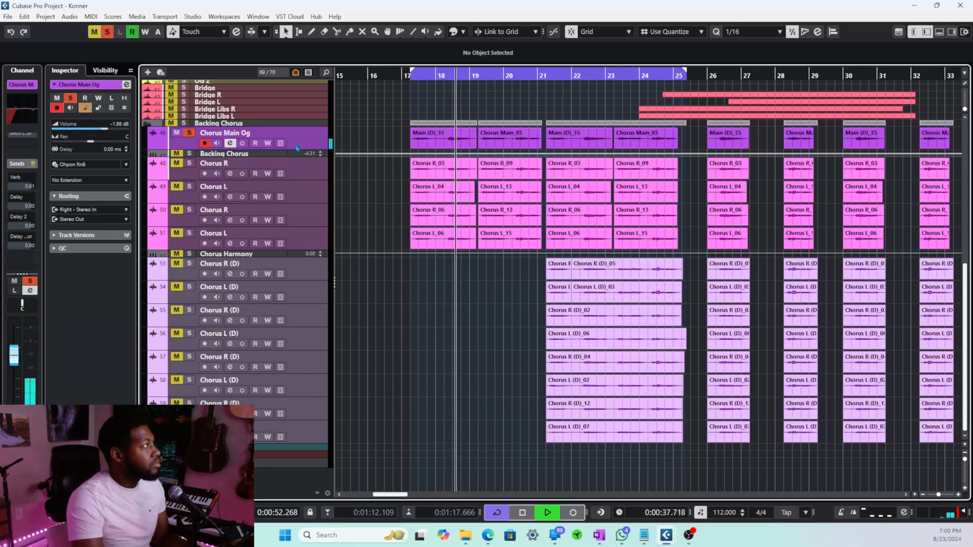
key("space")
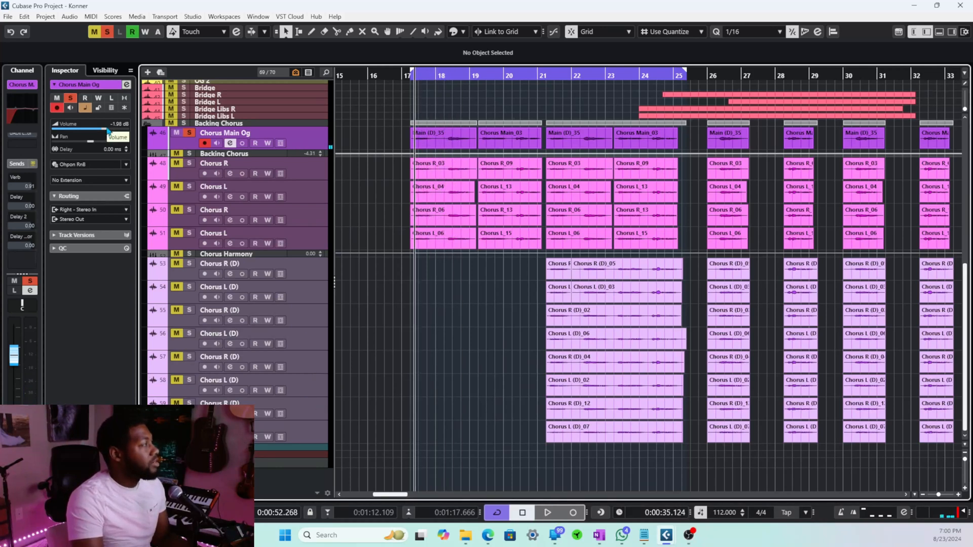
left_click(189, 134)
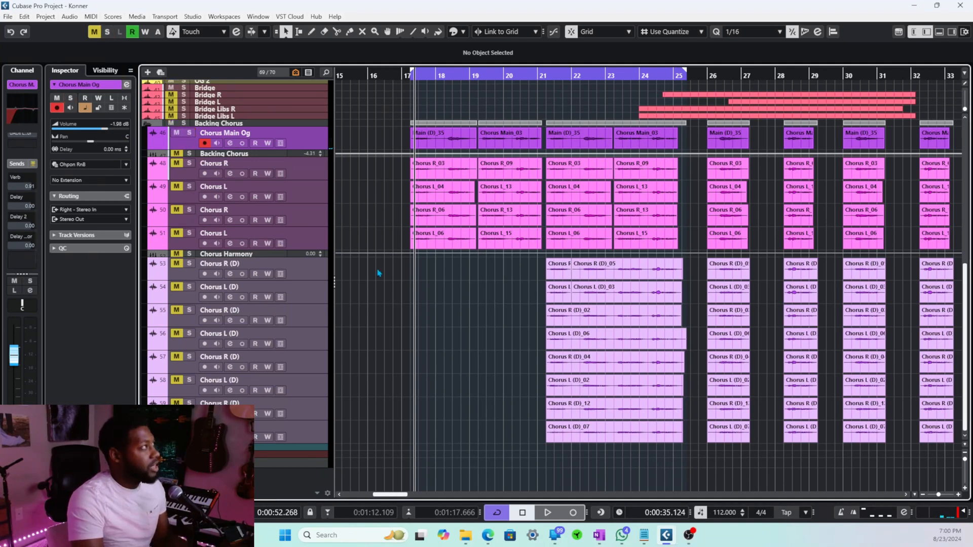
Step: Audition Chorus Main Og with its CLA-76 Mono, UADx compressor and RCompressor Mono inserts active, and bypass them again
key("e")
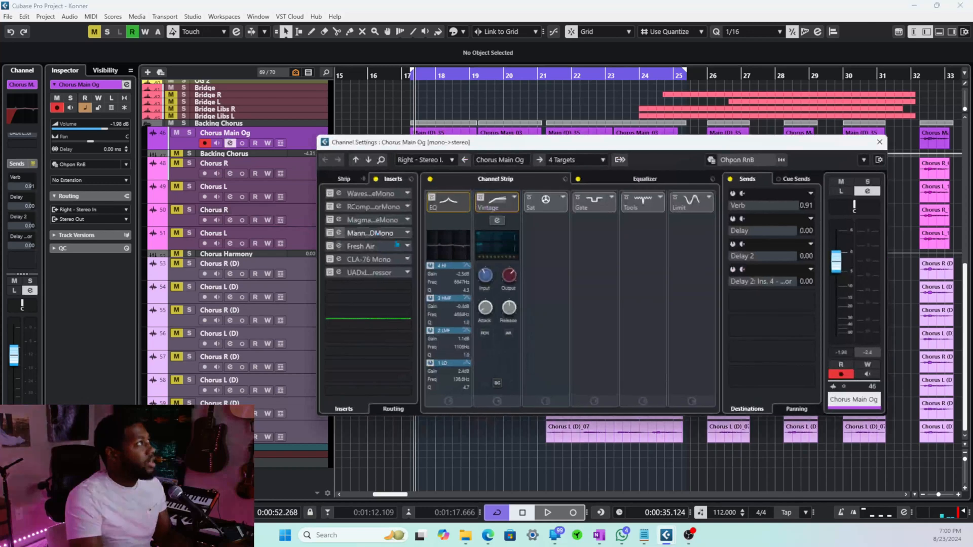
left_click(330, 260)
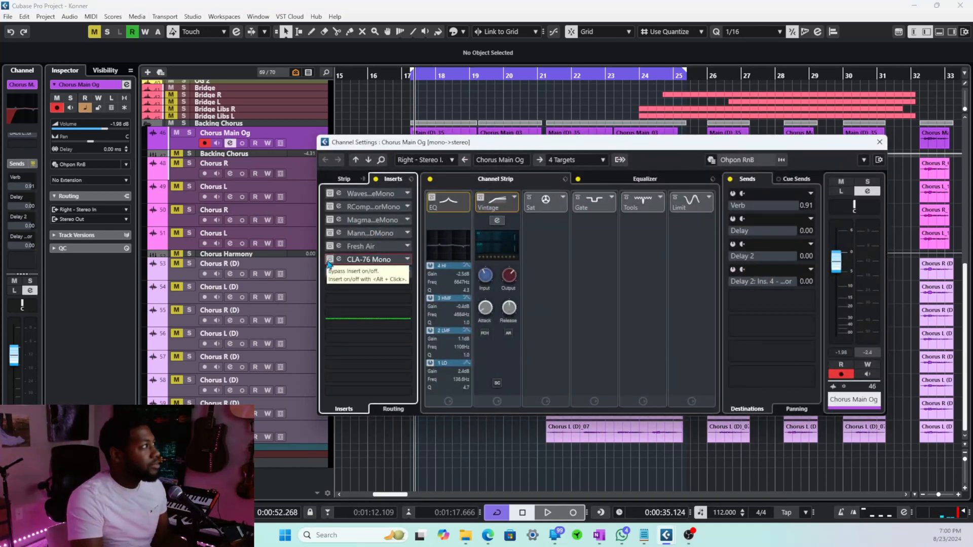
left_click(331, 273)
key("space")
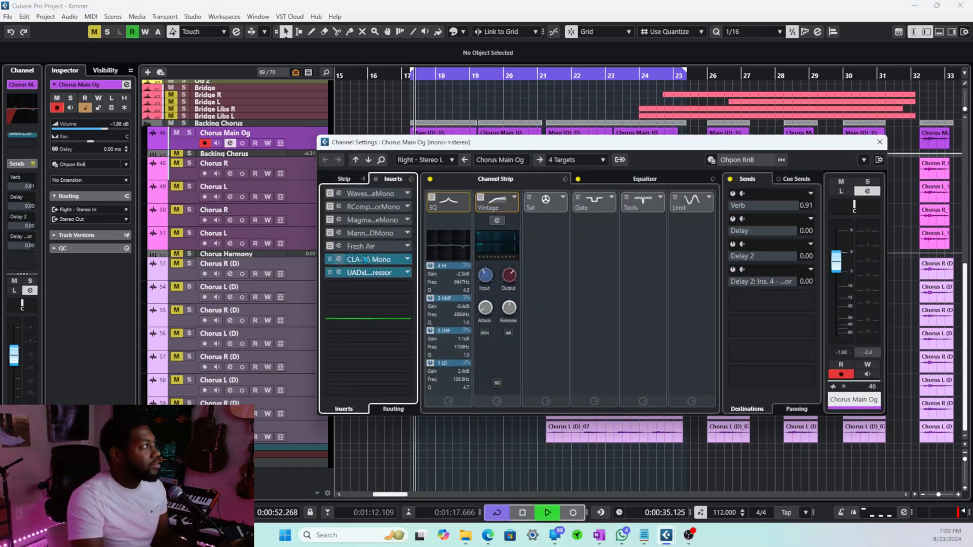
left_click(330, 207)
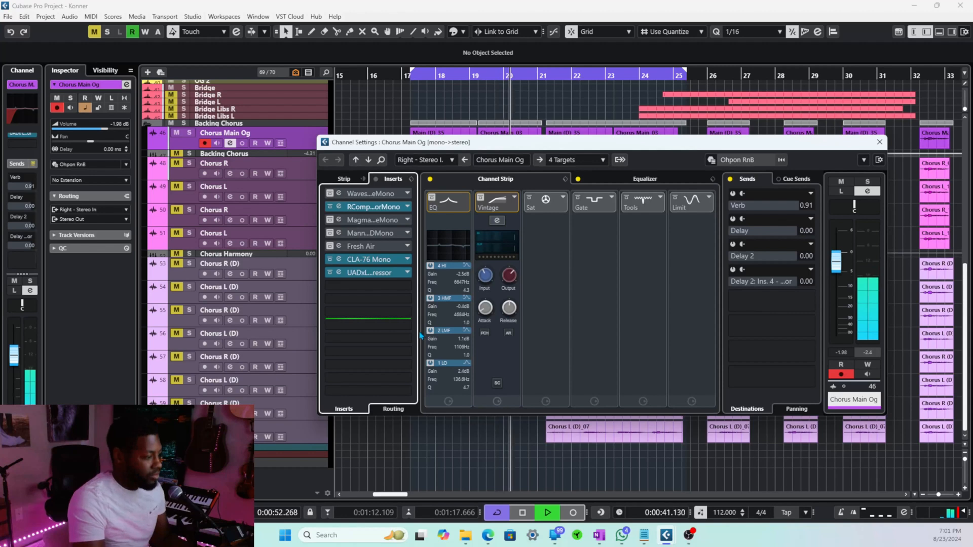
key("space")
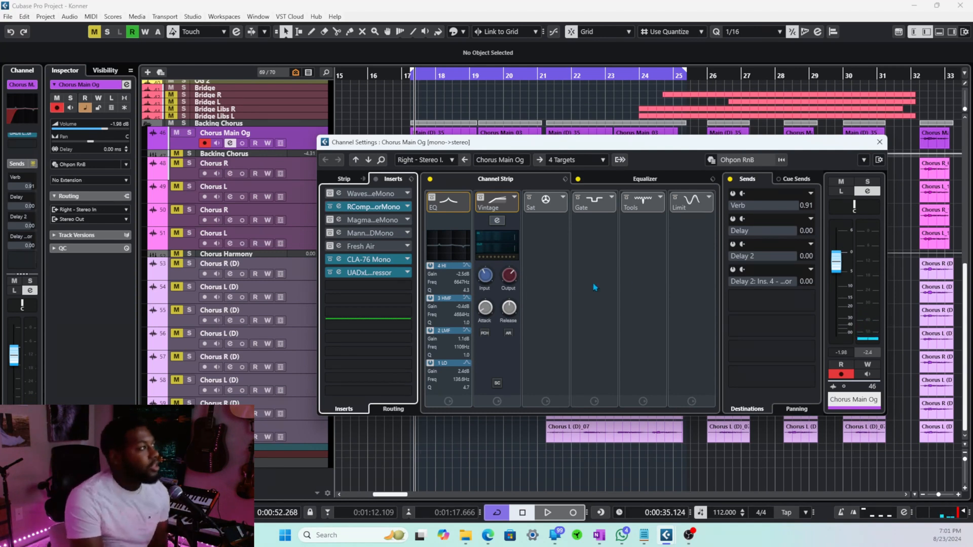
left_click(330, 206)
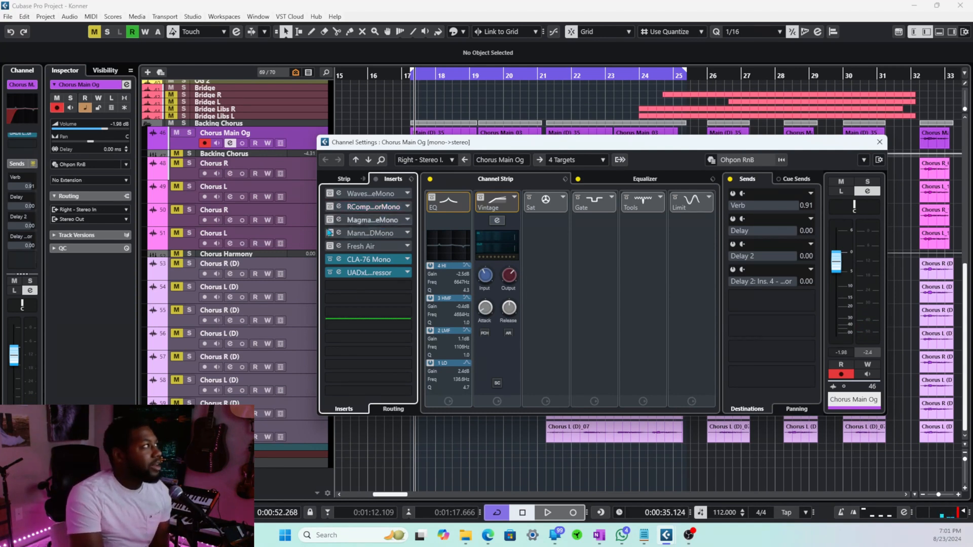
left_click(330, 273)
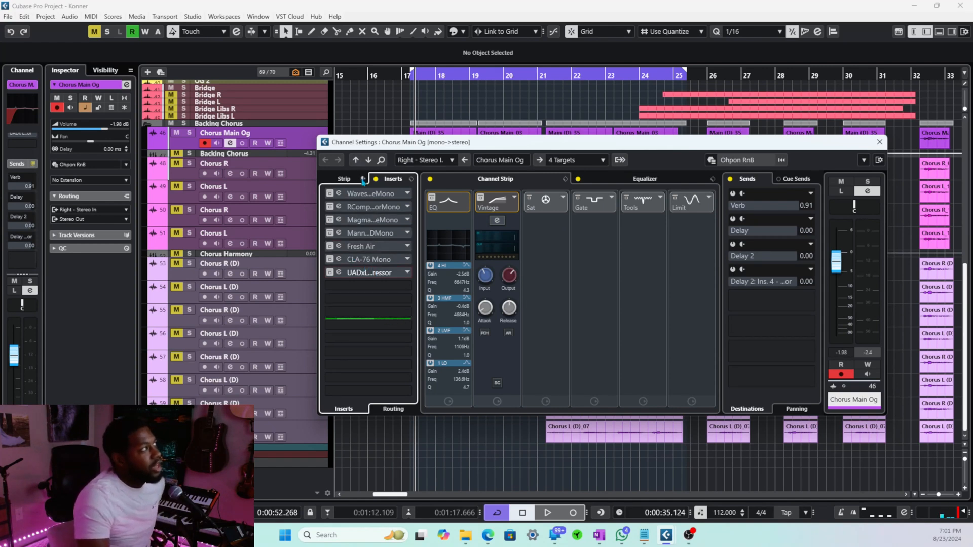
Step: Move the channel strip behind the inserts in the Chorus Main Og signal chain and return it to before them
left_click(343, 182)
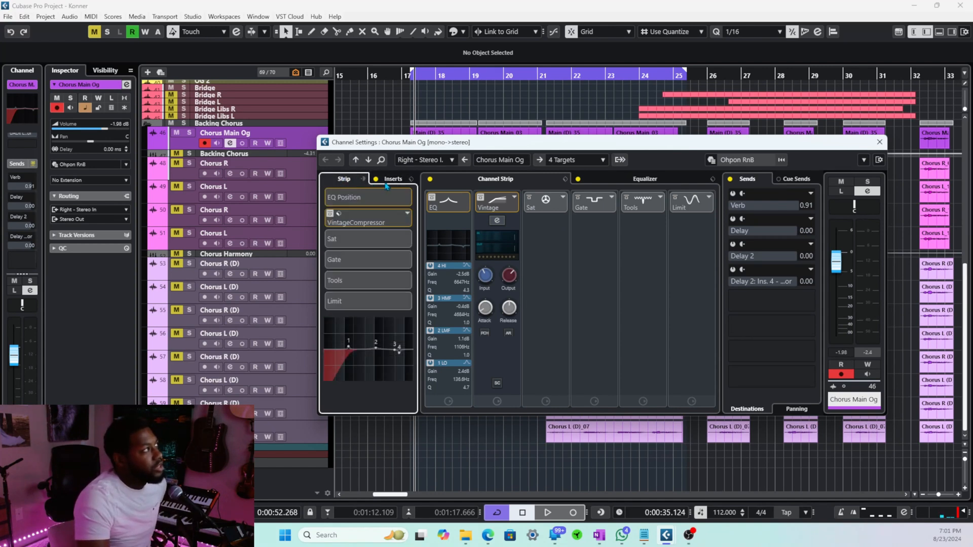
left_click(391, 180)
left_click(347, 184)
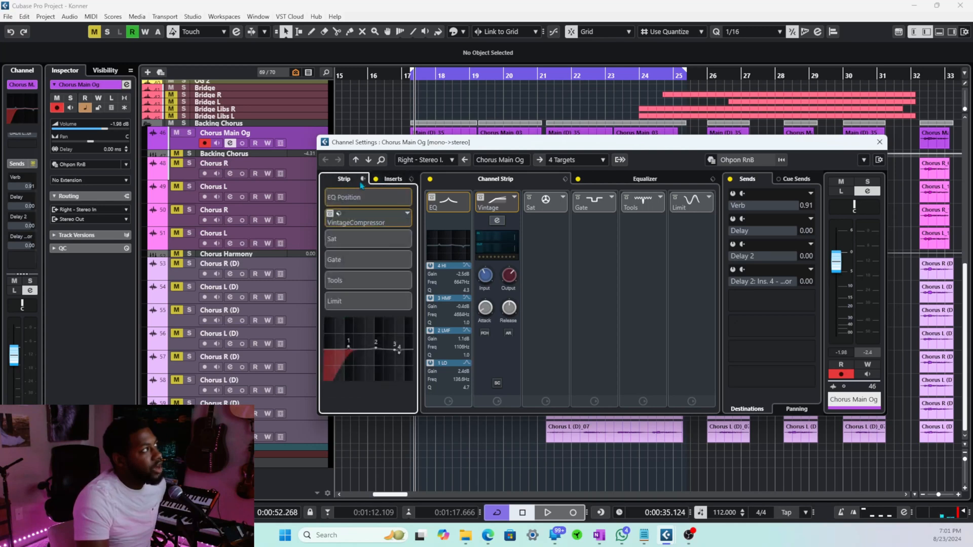
left_click(363, 181)
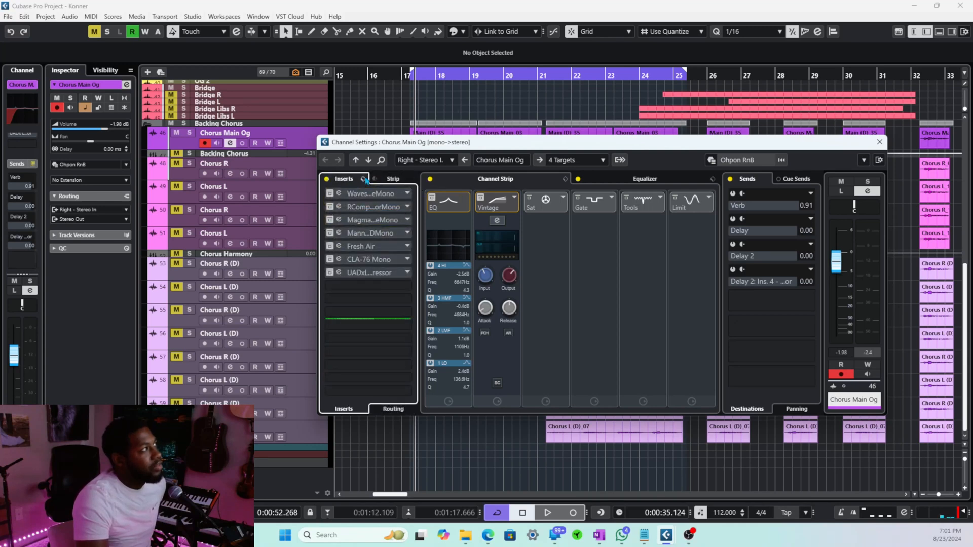
left_click(377, 180)
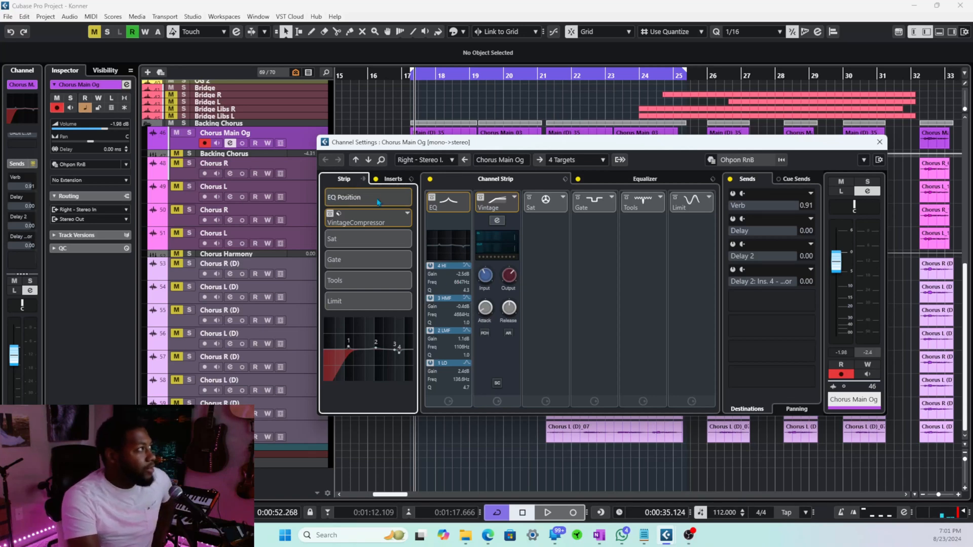
Step: Reactivate the channel strip EQ on Chorus Main Og and open its equalizer curve
left_click(457, 204)
left_click(435, 197)
left_click(435, 197)
left_click(436, 200)
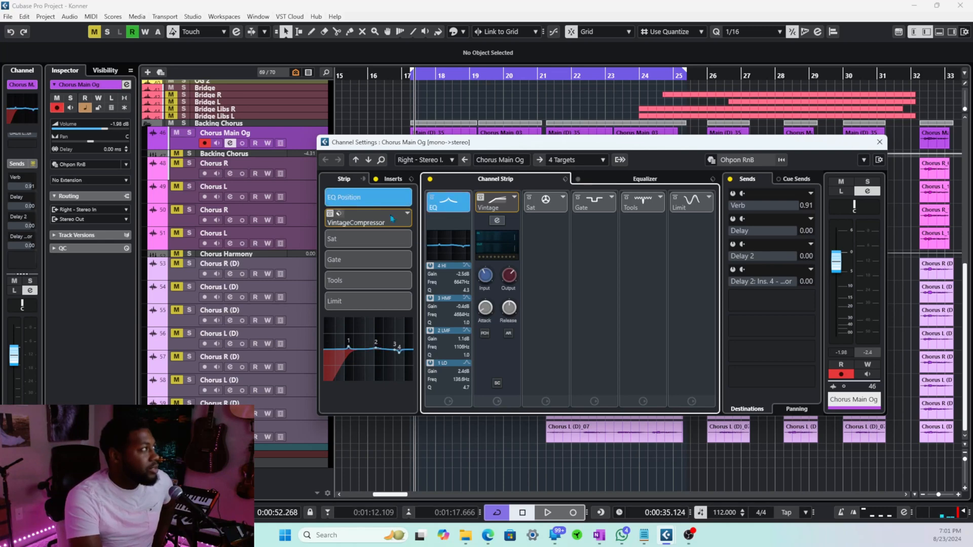
left_click(668, 180)
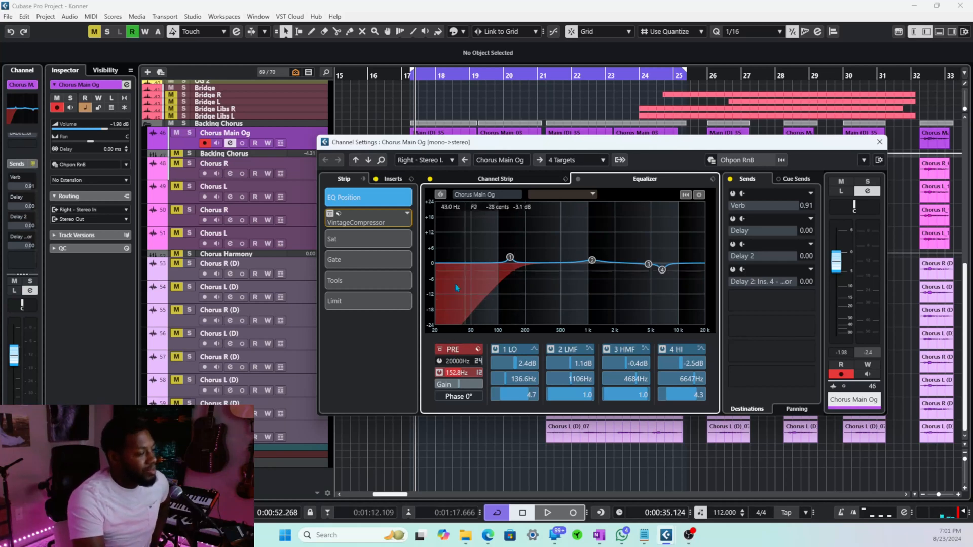
Step: Compare the low-cut filter's slope at 24 and 6 dB/Oct and return it to 12 dB/Oct
left_click(480, 373)
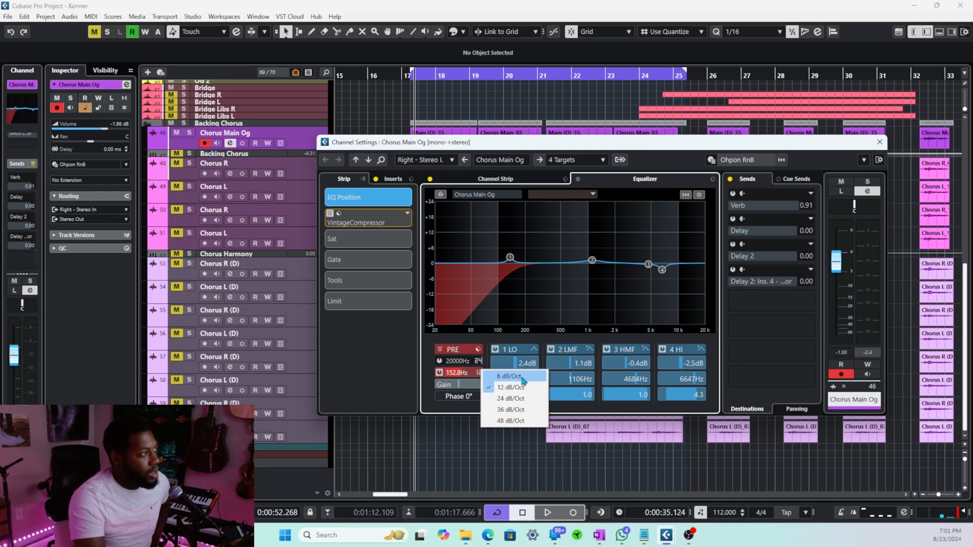
left_click(515, 399)
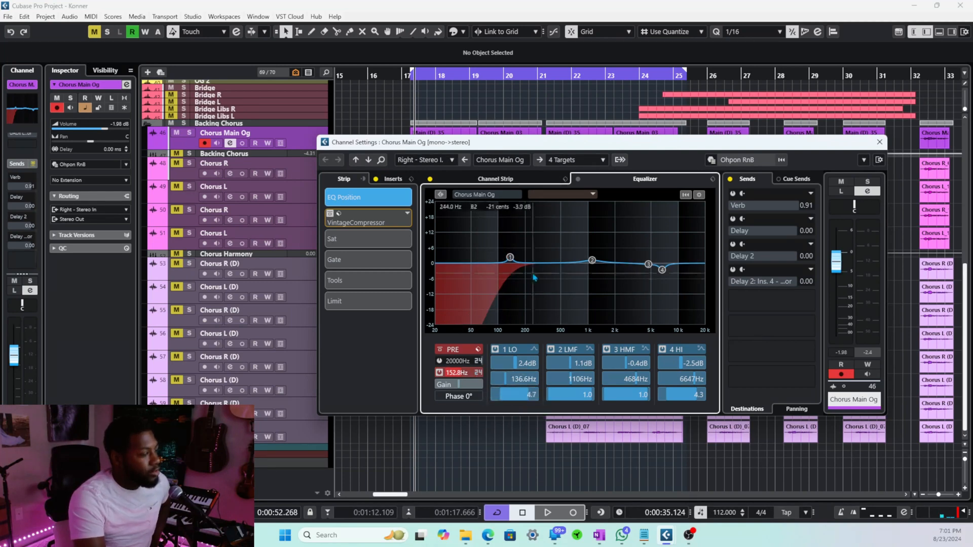
left_click(479, 374)
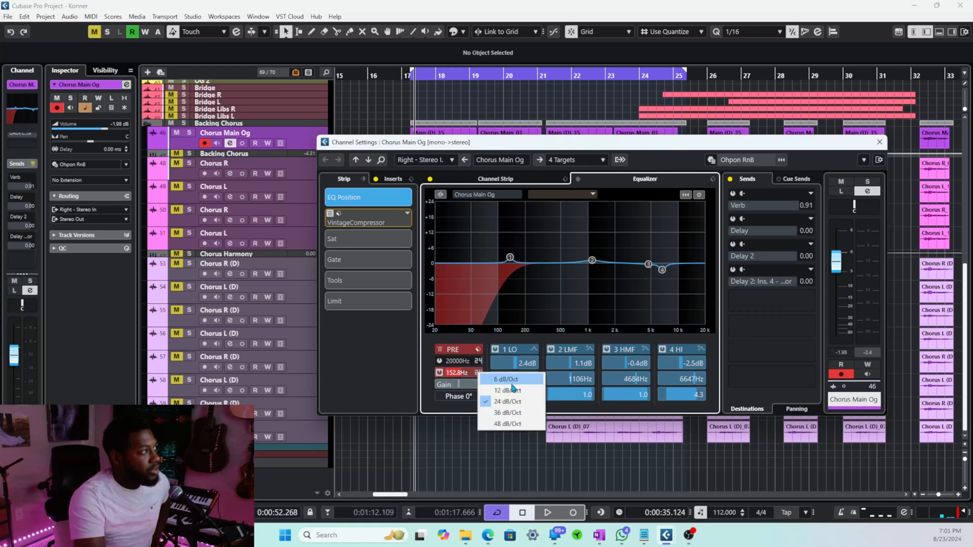
left_click(511, 381)
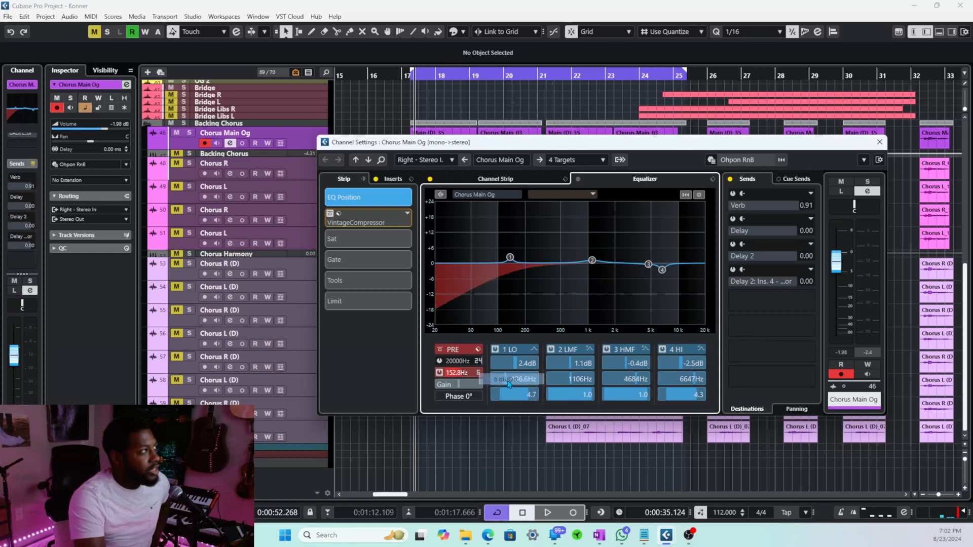
left_click(479, 374)
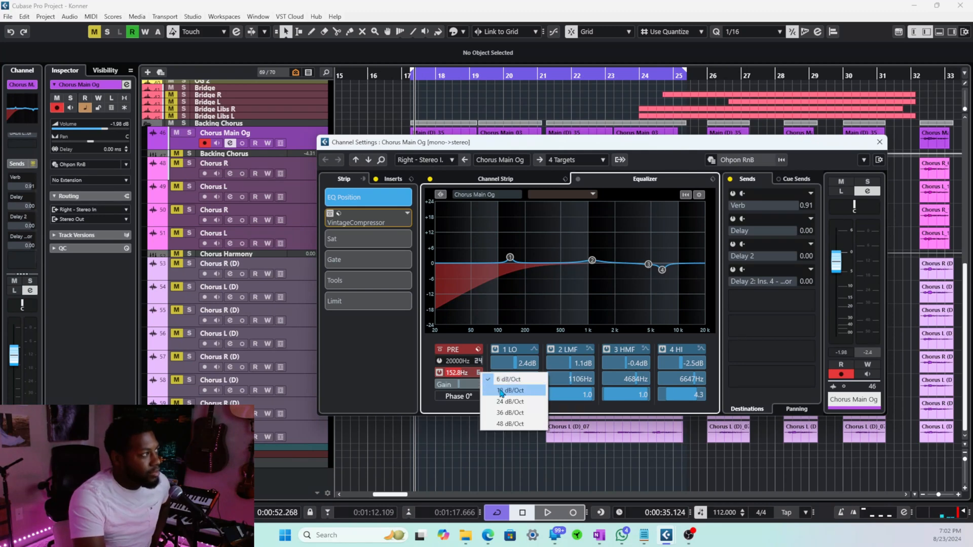
left_click(504, 391)
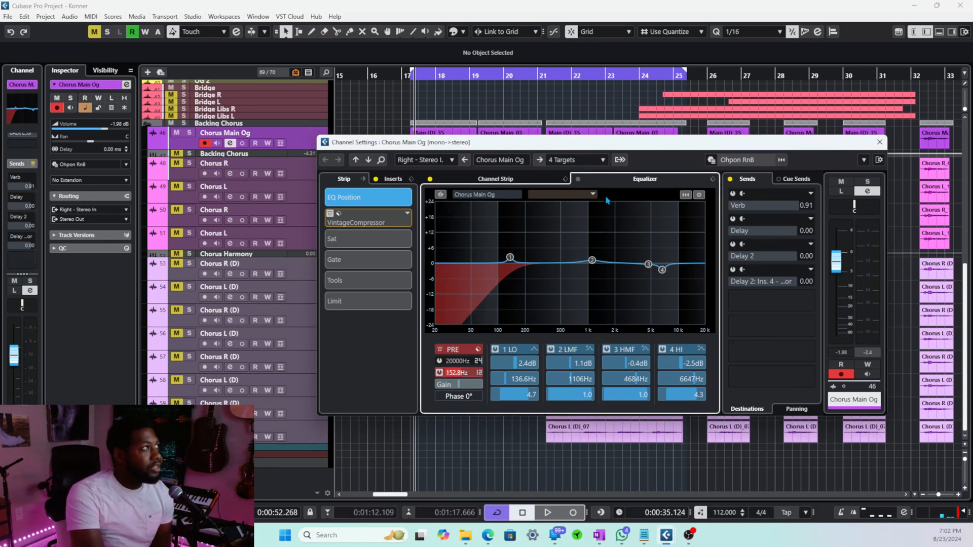
Step: Reactivate the RCompressor Mono, CLA-76 Mono and UADx compressor inserts on Chorus Main Og
left_click(332, 206)
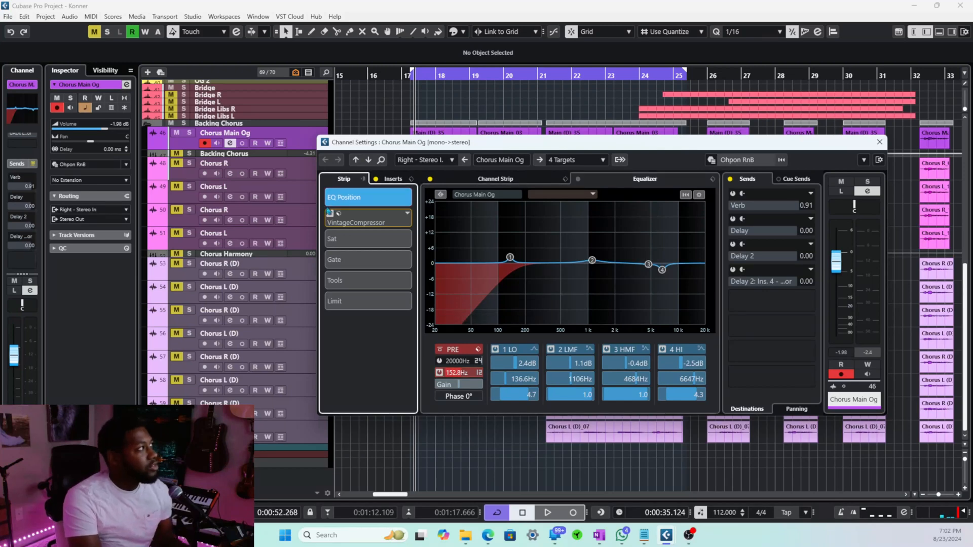
left_click(394, 179)
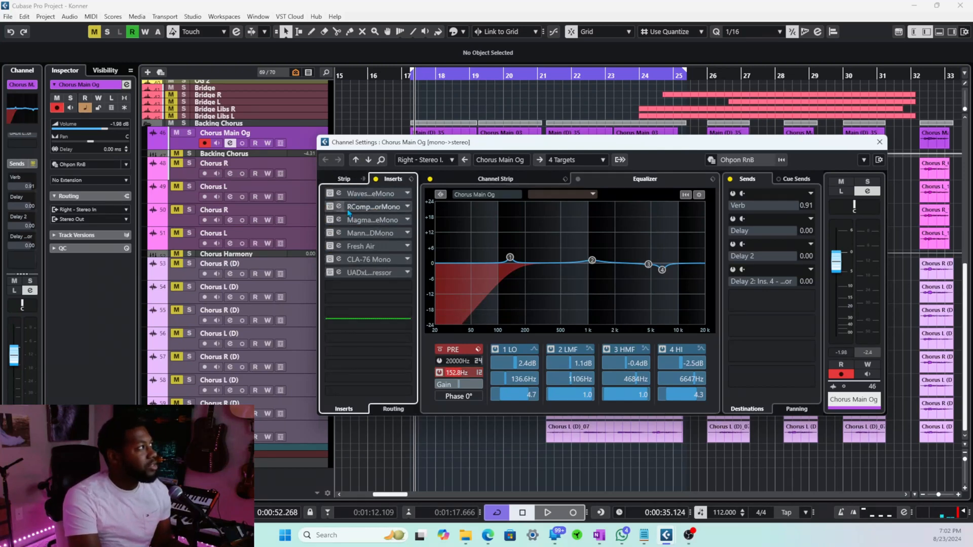
left_click(333, 205)
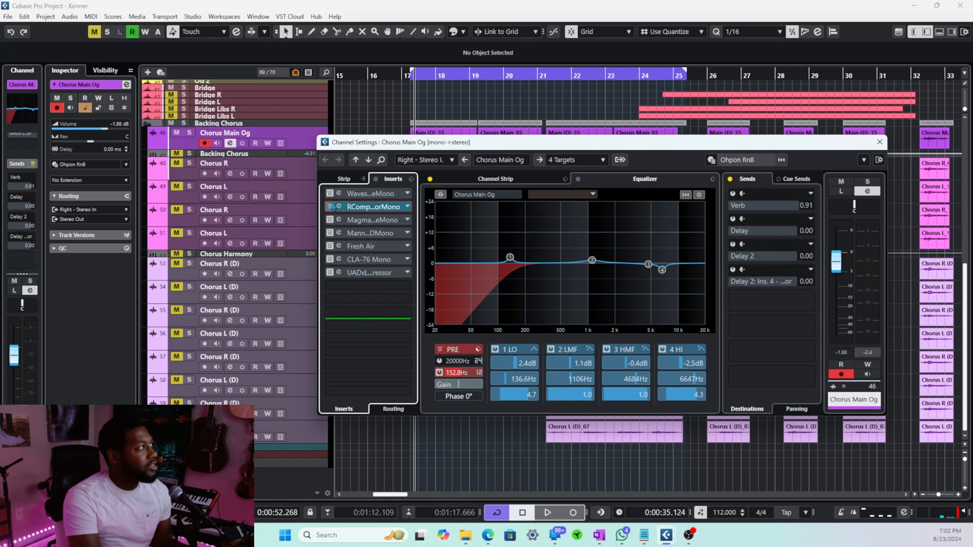
left_click(332, 260, "ctrl")
left_click(333, 273, "ctrl")
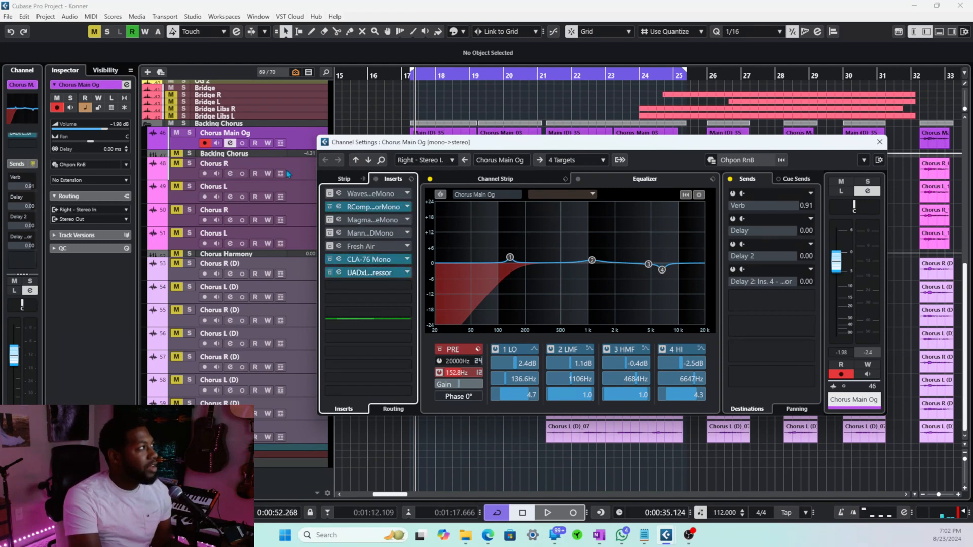
Step: Bypass the equalizer, audition Chorus Main Og in solo and reopen its channel settings
left_click(525, 180)
left_click(608, 183)
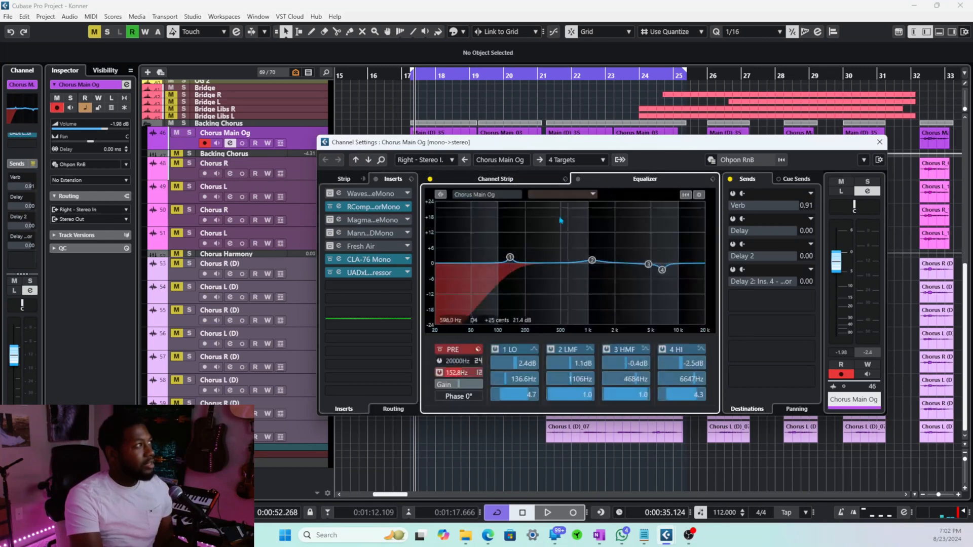
left_click(540, 183)
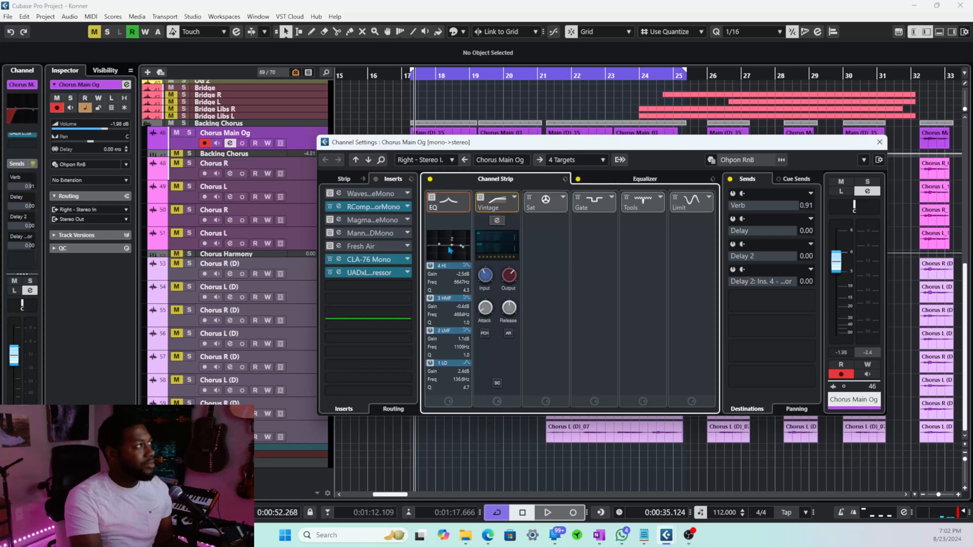
key("space")
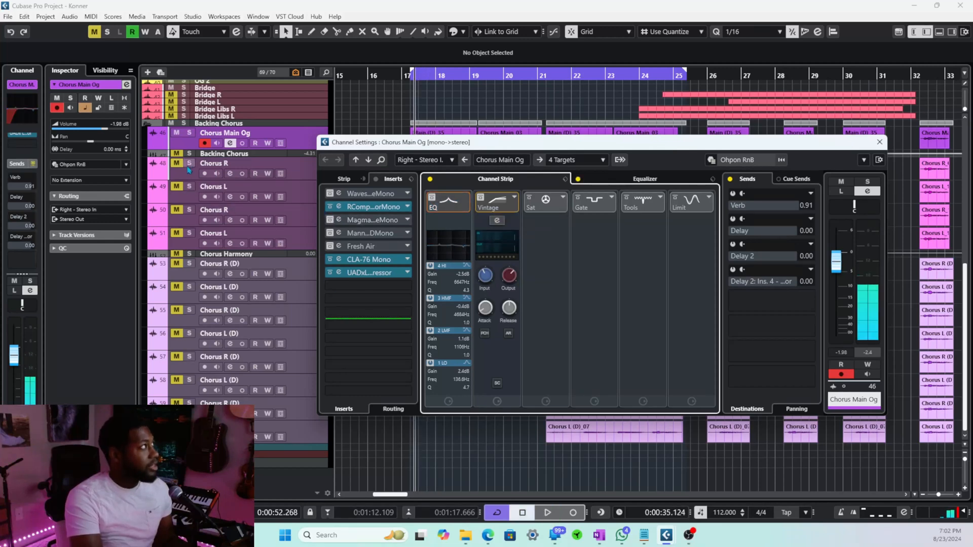
left_click(190, 132)
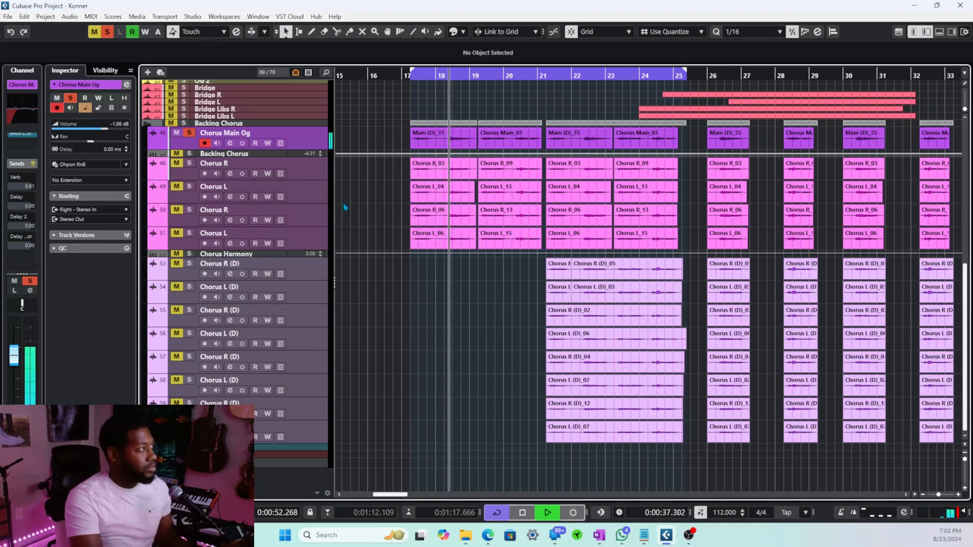
key("space")
left_click(229, 143)
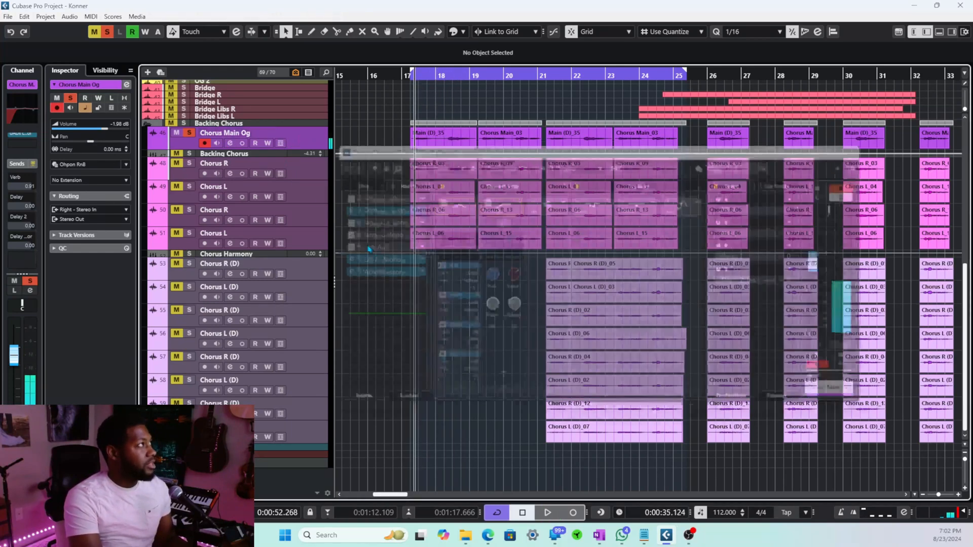
Step: Show the equalizer curve of Chorus Main Og and switch off the HI, HMF and LMF bands
left_click(620, 181)
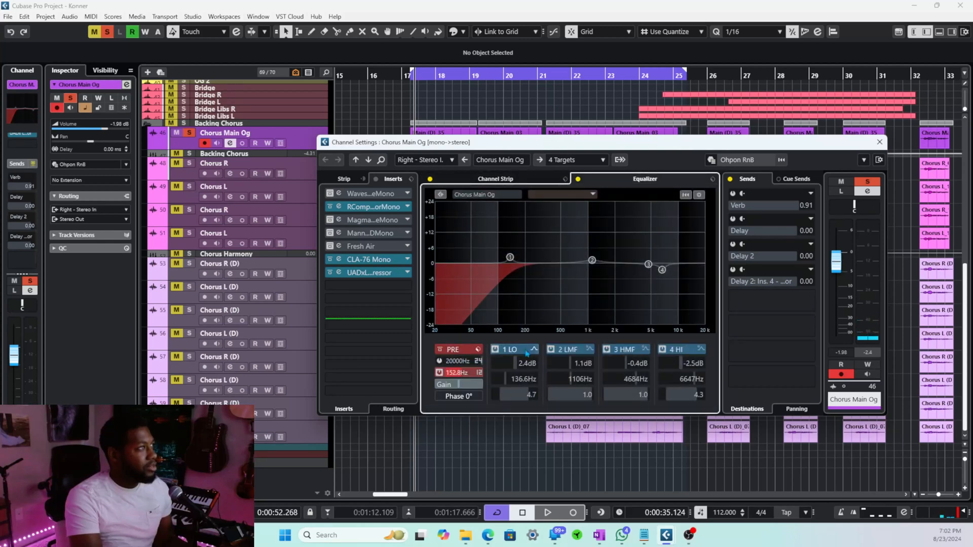
left_click(662, 350)
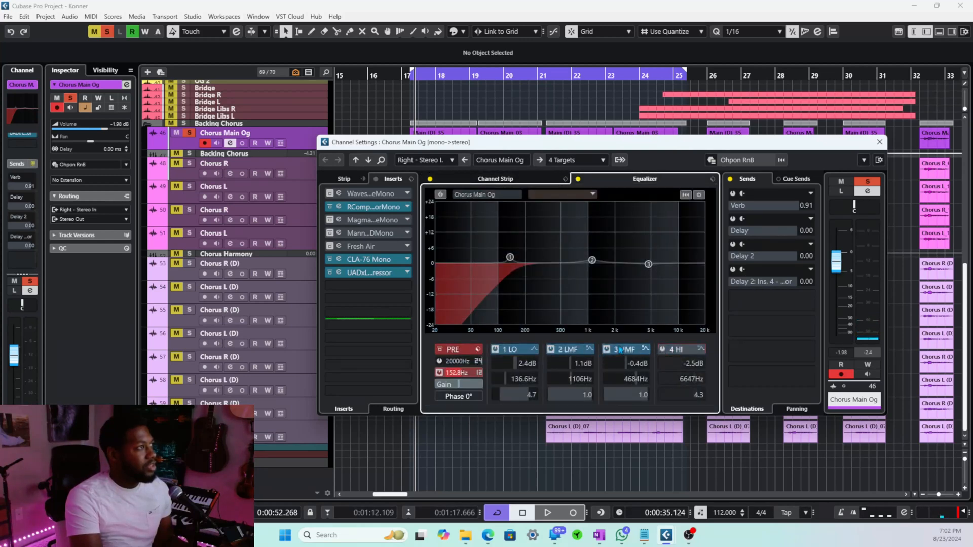
left_click(606, 350)
left_click(551, 349)
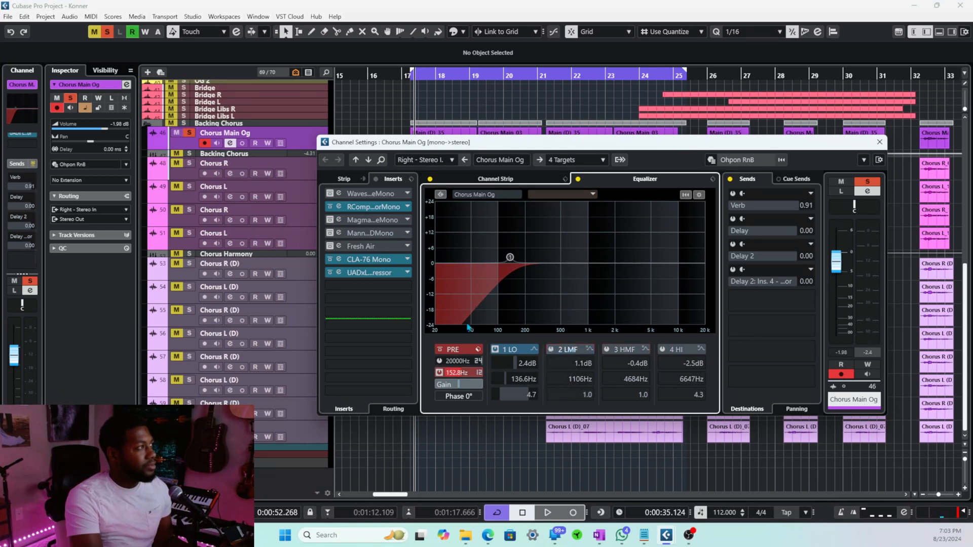
Step: Reactivate the equalizer and audition the soloed vocal with only the low cut and LO band active
left_click(578, 180)
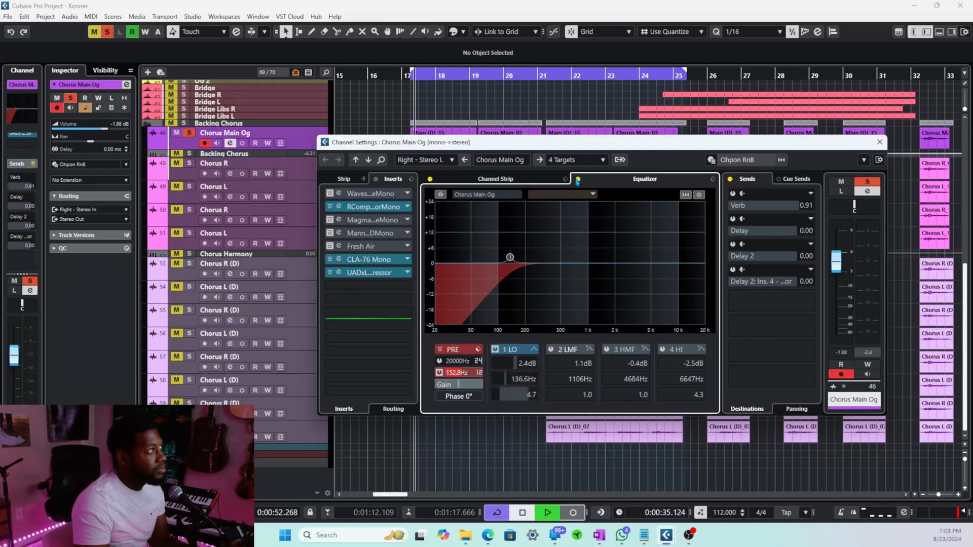
key("space")
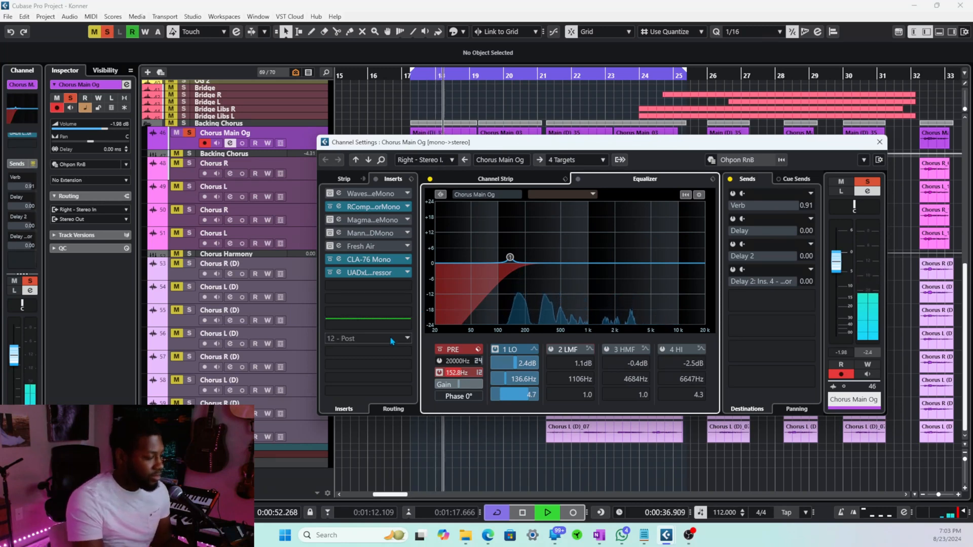
key("space")
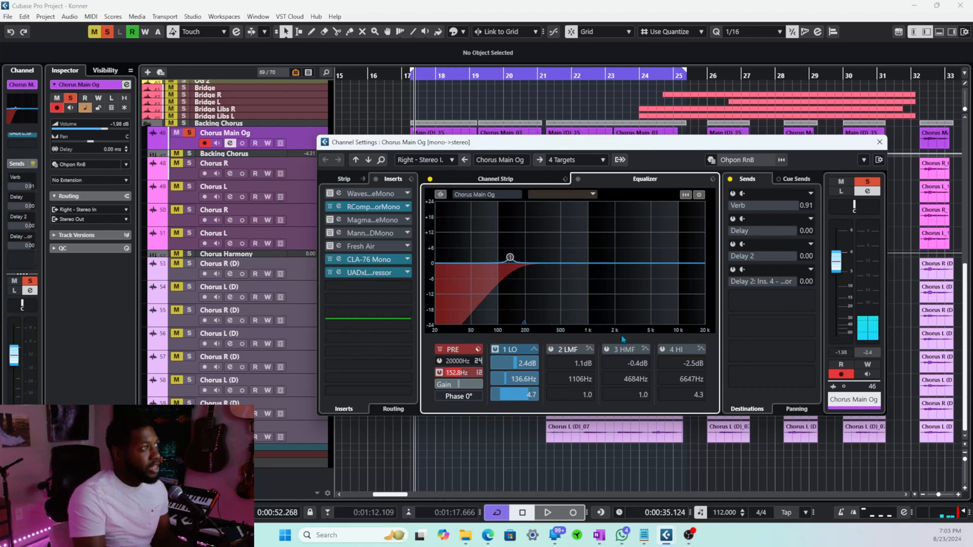
Step: Switch on the HI band at 6647 Hz, boost its gain to 9.6 dB and audition the vocal
left_click(662, 350)
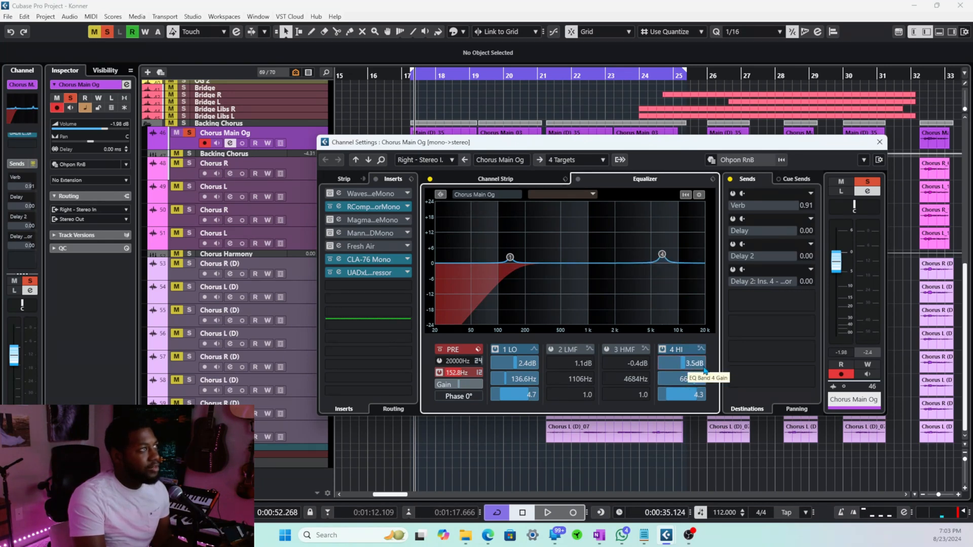
scroll(705, 370, "up", 6)
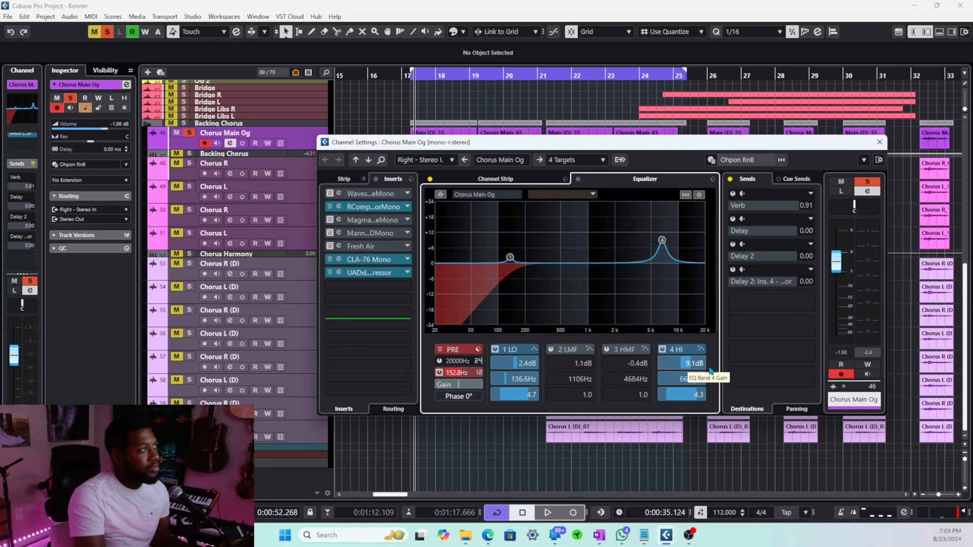
key("space")
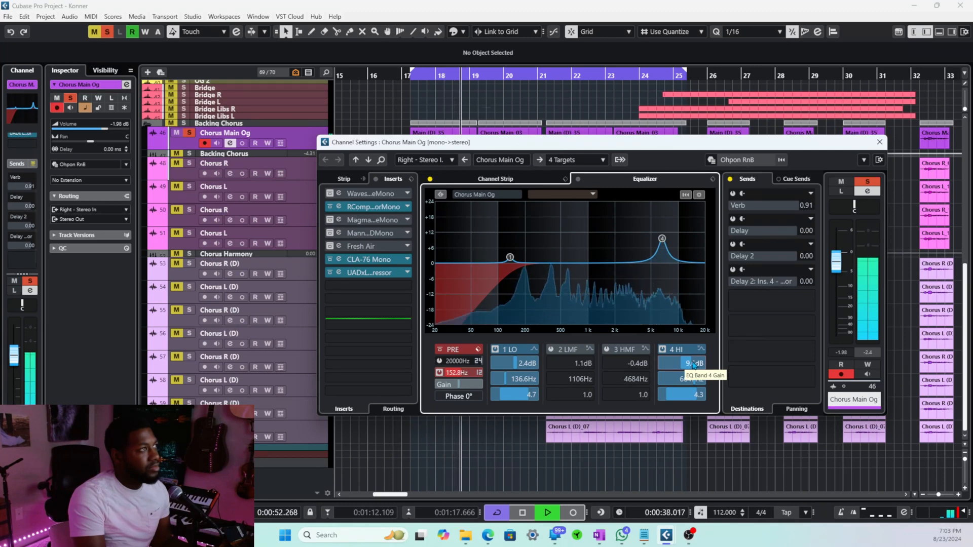
scroll(687, 366, "up", 1)
key("space")
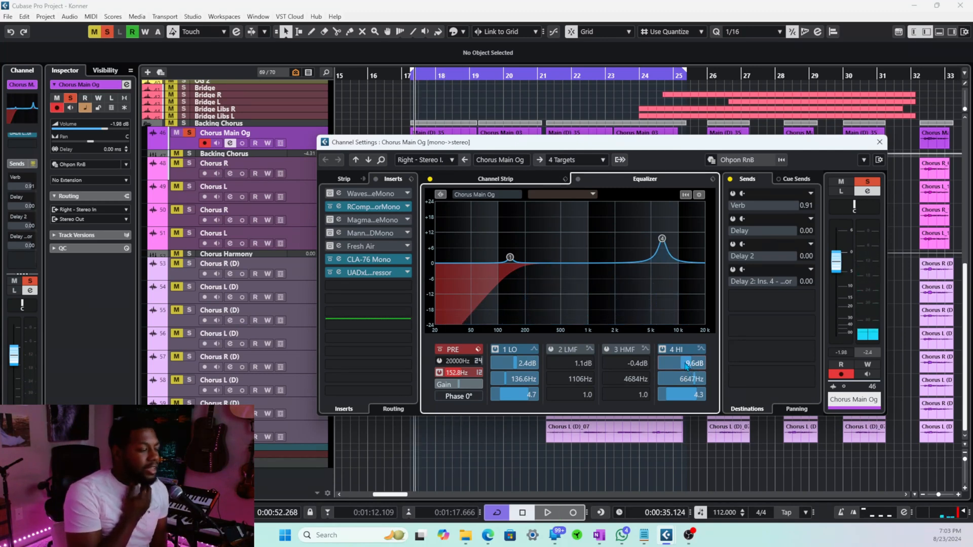
Step: Set the HI band's gain to -2.5 dB and audition the vocal with the cut
left_click_drag(686, 366, 661, 376)
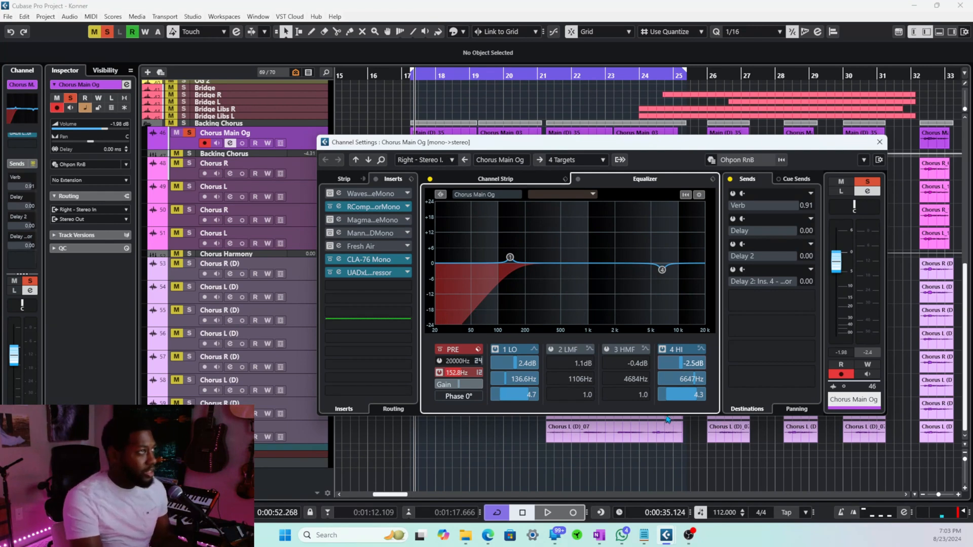
key("space")
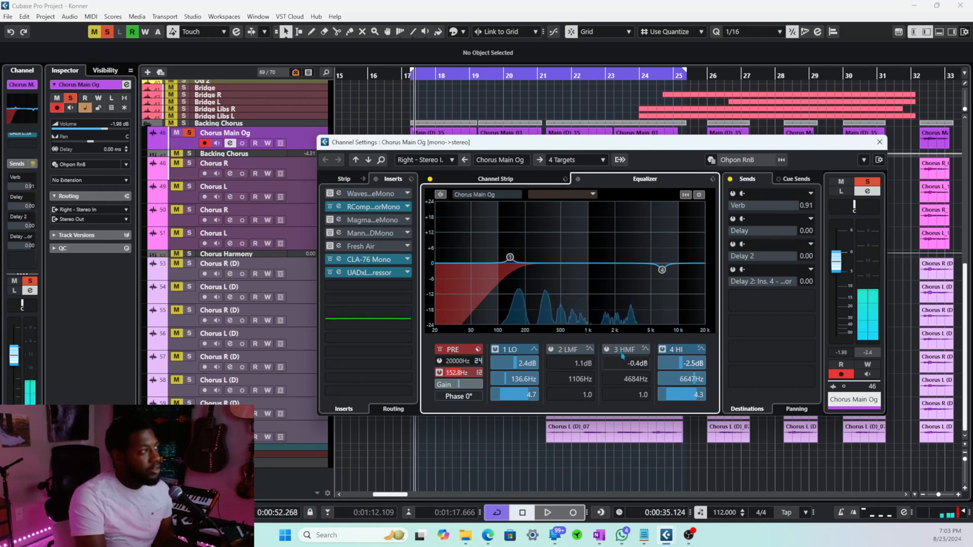
key("space")
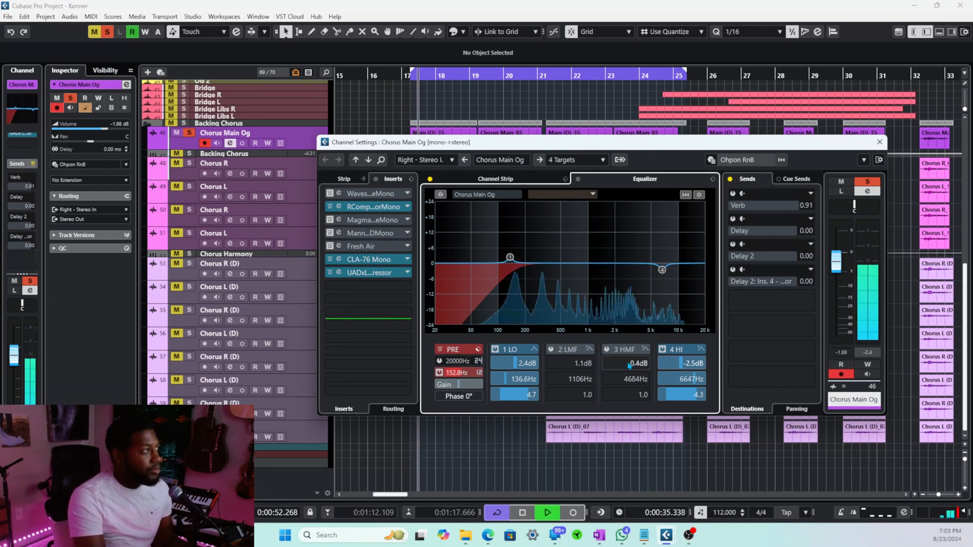
Step: Switch on the HMF and LMF bands, switch off LO, and audition the LMF band boosted to 8.7 dB
left_click(607, 350)
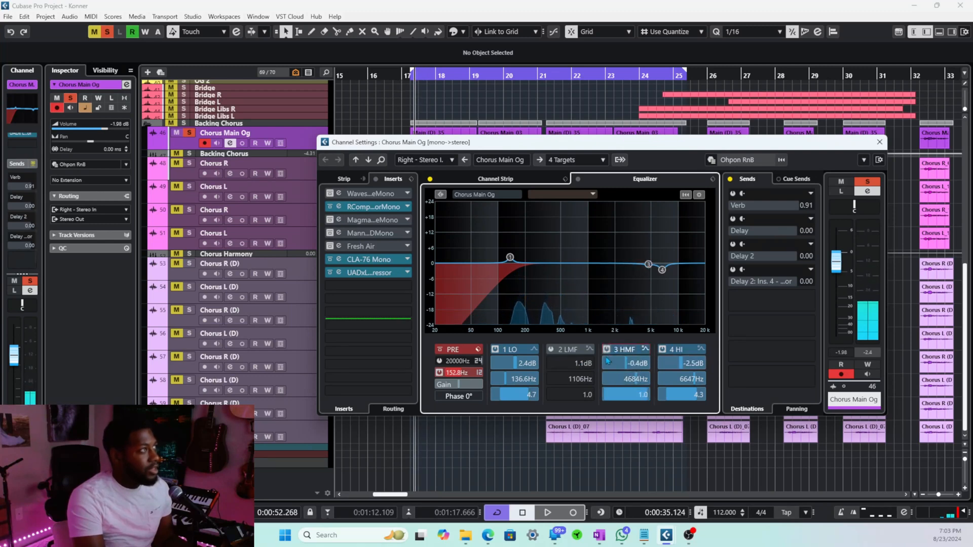
left_click(551, 349)
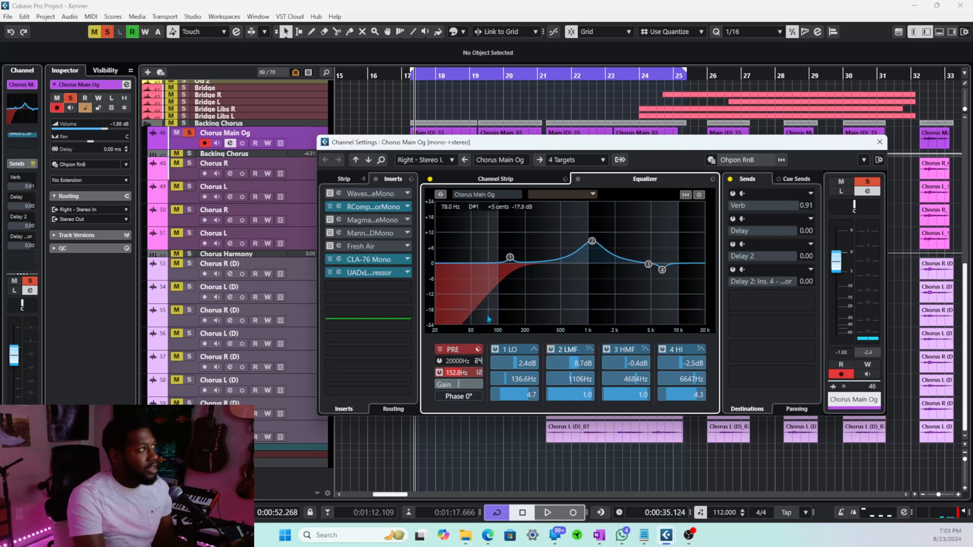
left_click(496, 350)
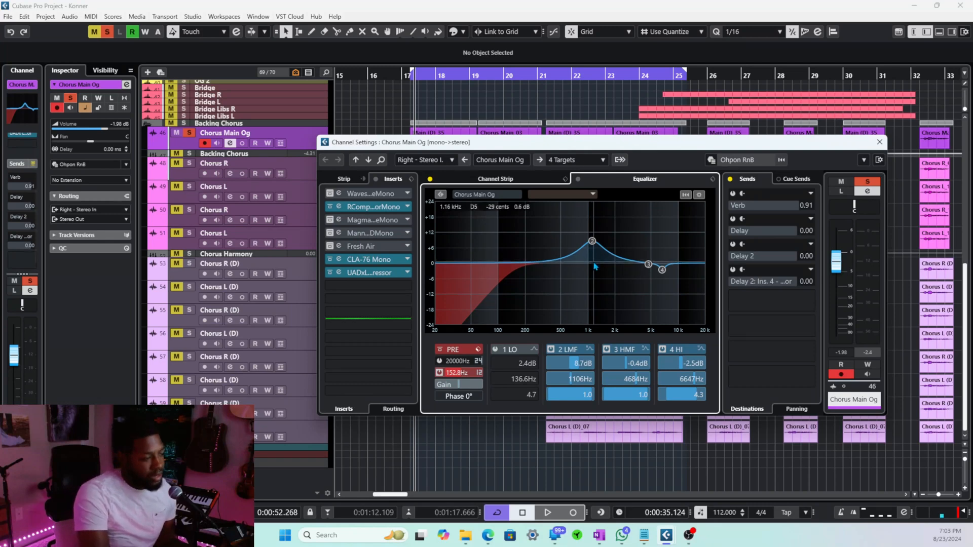
key("space")
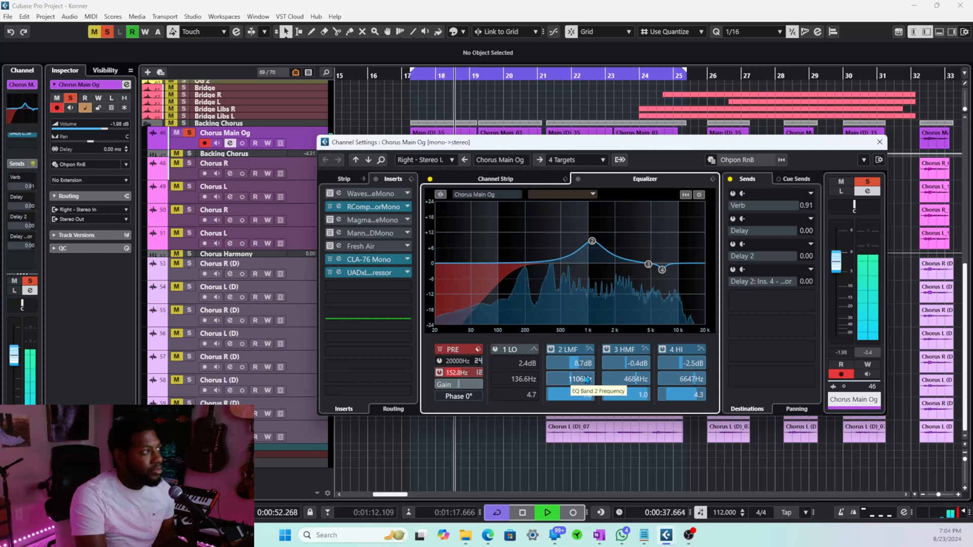
key("space")
Step: Lower the LMF band's gain to -1.7 dB while auditioning the soloed vocal
left_click_drag(575, 365, 554, 385)
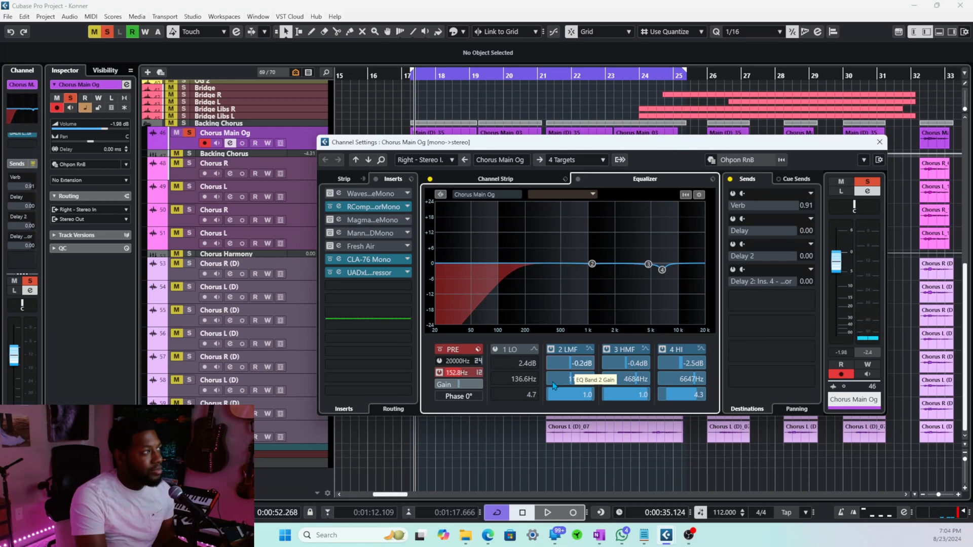
key("space")
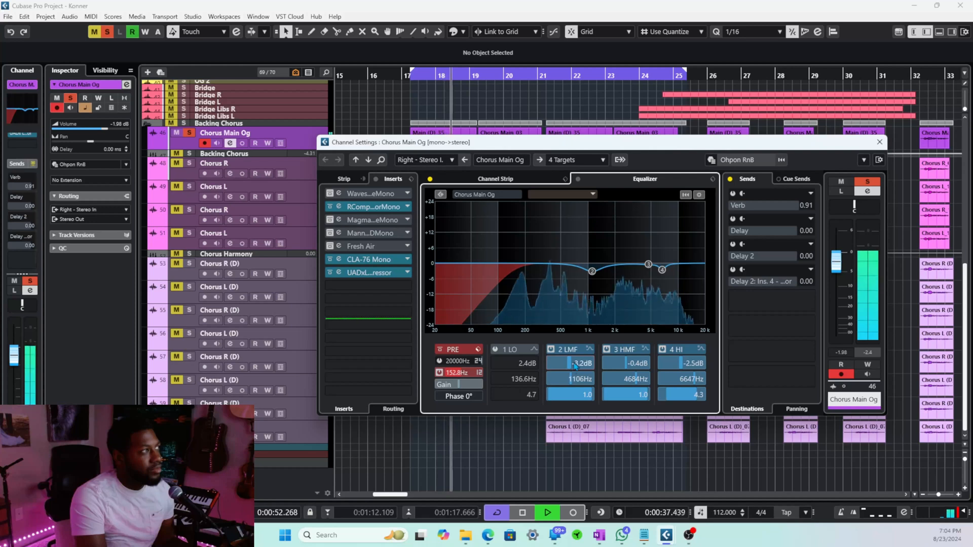
left_click_drag(575, 366, 577, 366)
key("space")
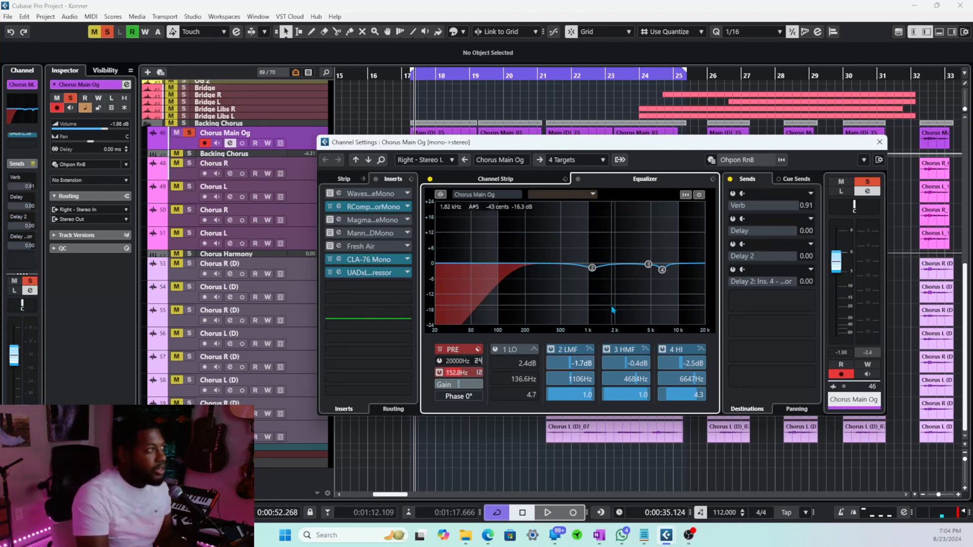
Step: Audition the equalised vocal, switch on the channel strip's Vintage compressor and audition the vocal again
key("space")
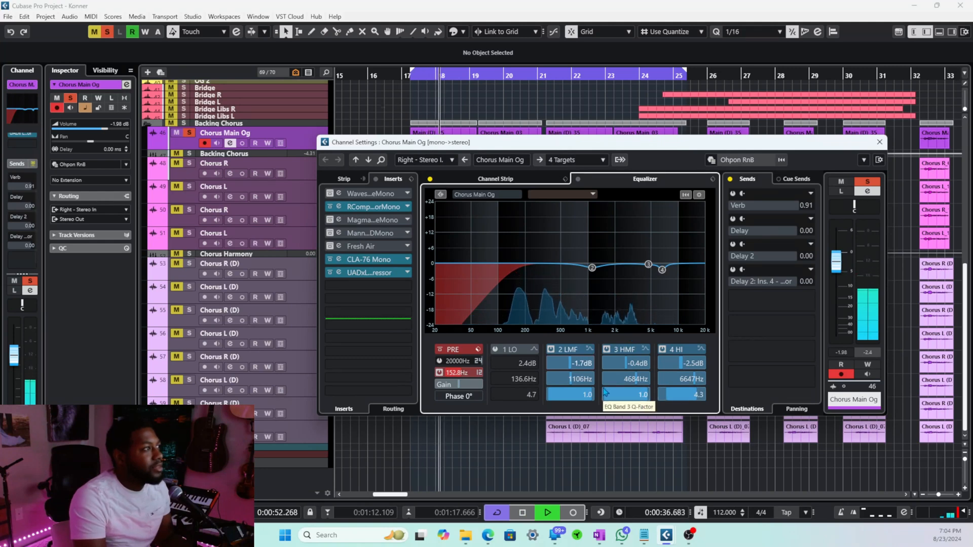
key("space")
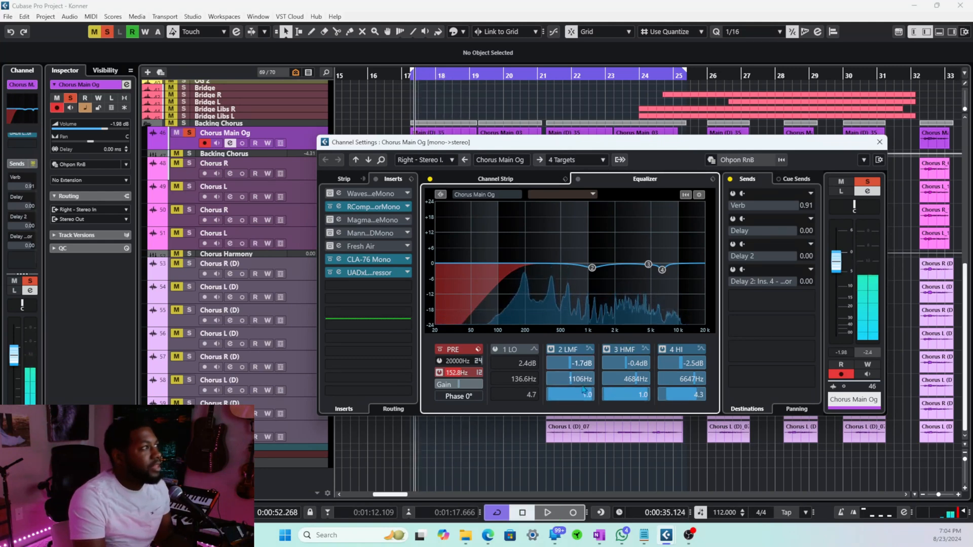
left_click(514, 182)
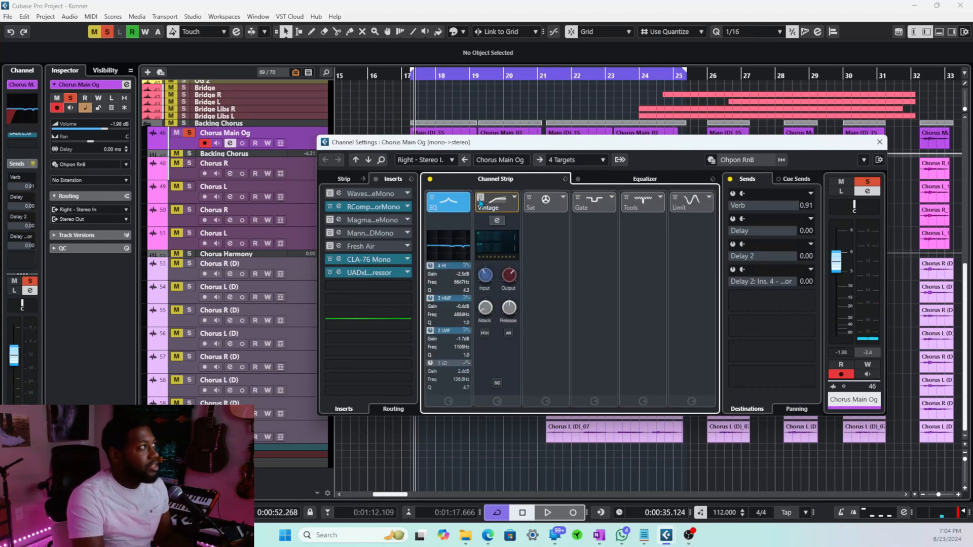
left_click(481, 203)
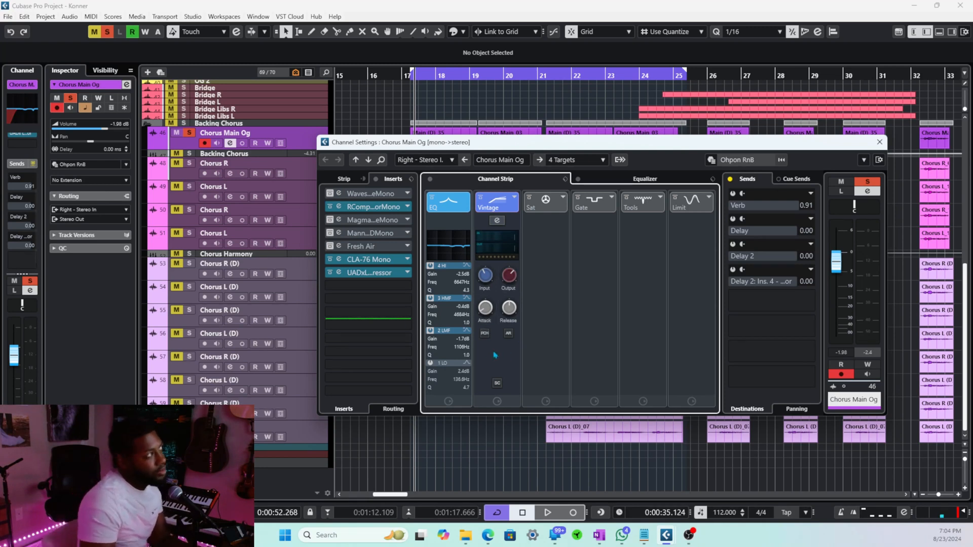
key("space")
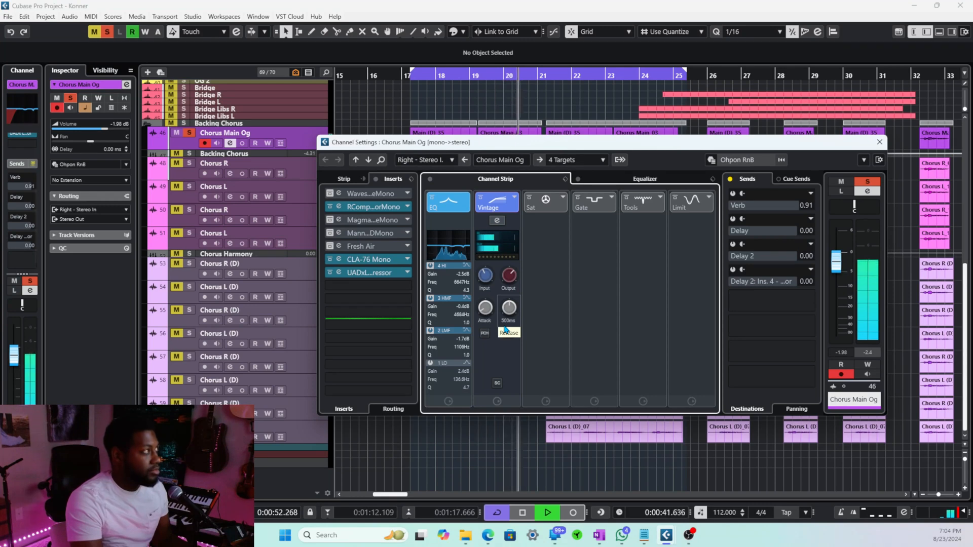
key("space")
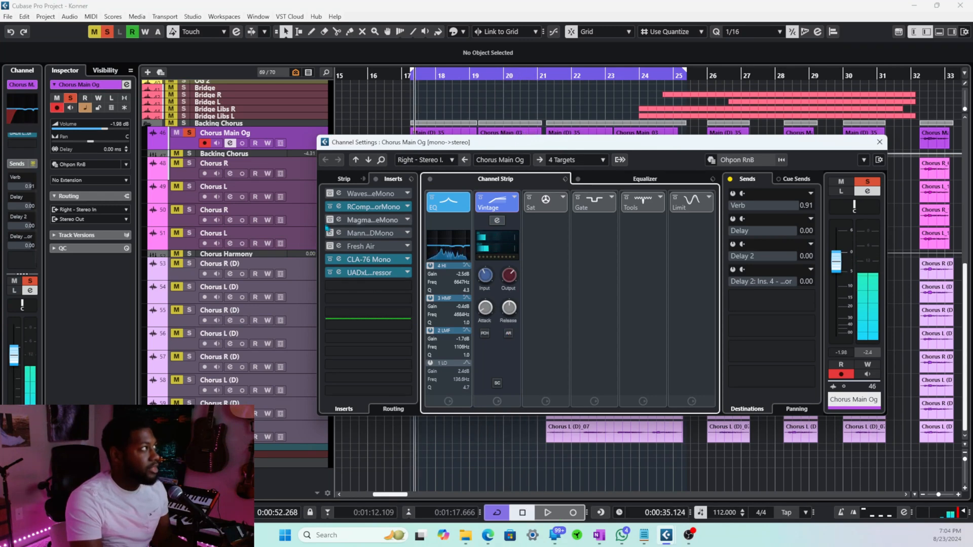
Step: Activate the Waves Tune Real-Time insert, inspect its pitch correction settings and audition the tuned vocal
left_click(336, 197)
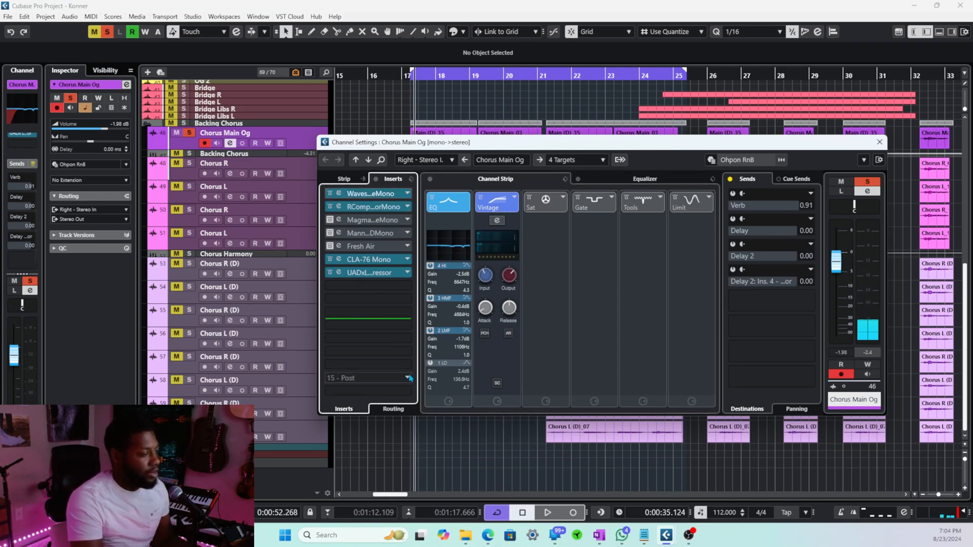
left_click(381, 194)
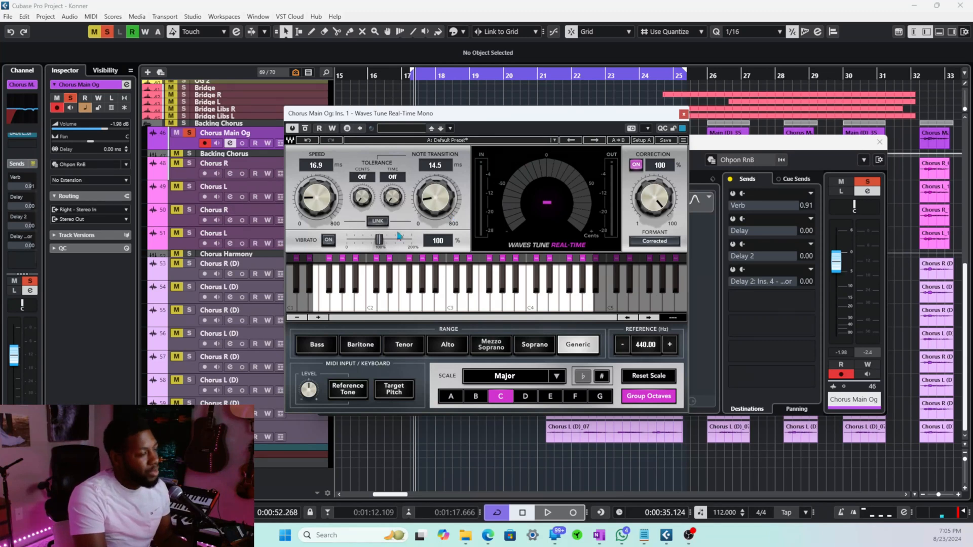
left_click(685, 115)
key("space")
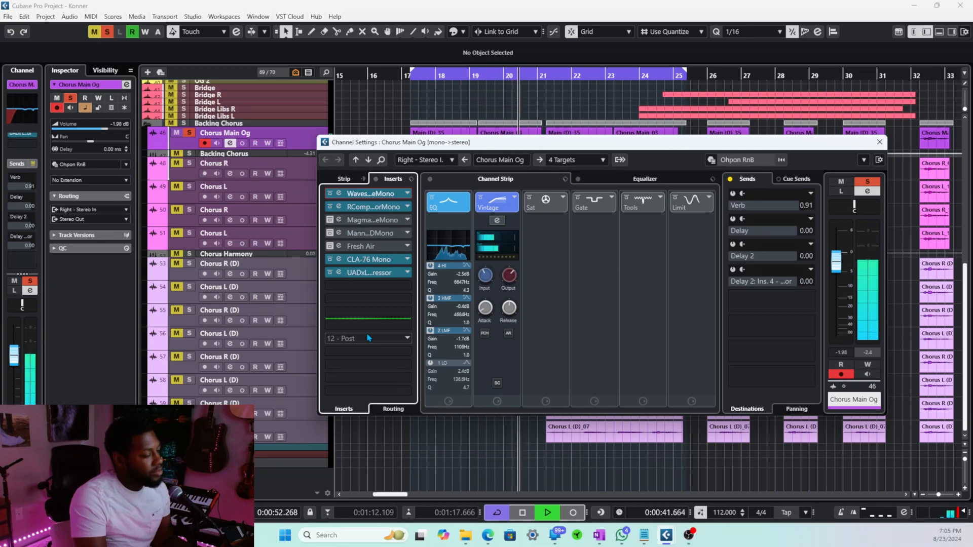
key("space")
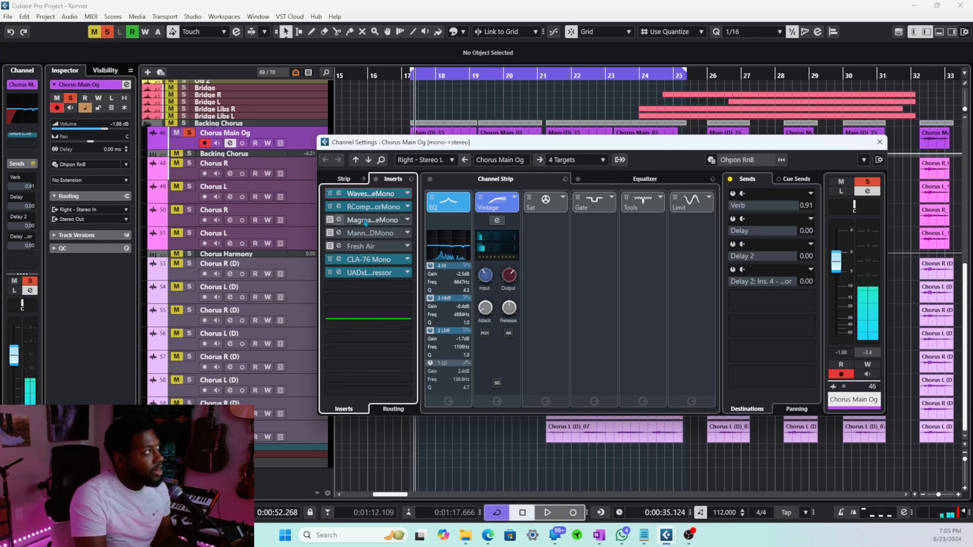
Step: Review the RCompressor insert's settings and watch its gain reduction while auditioning the vocal
left_click(372, 208)
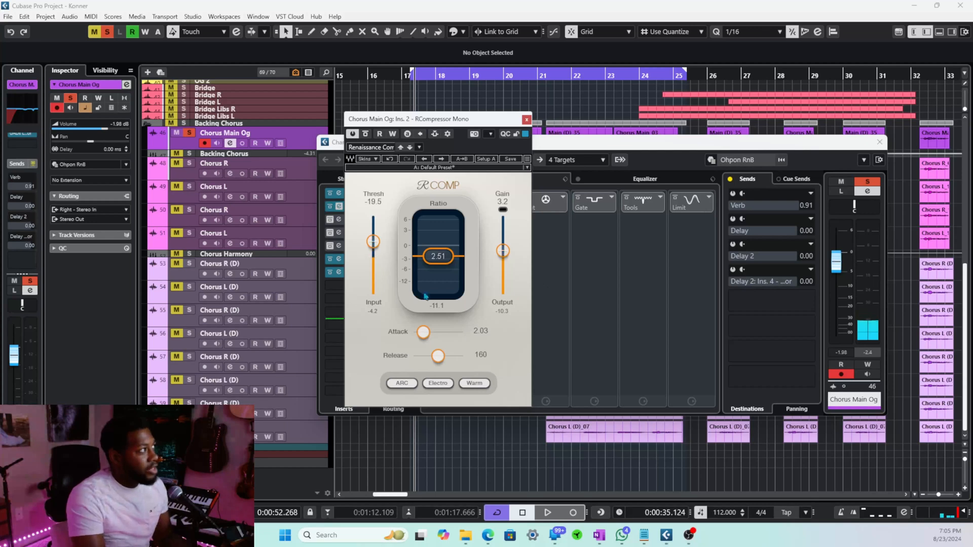
key("space")
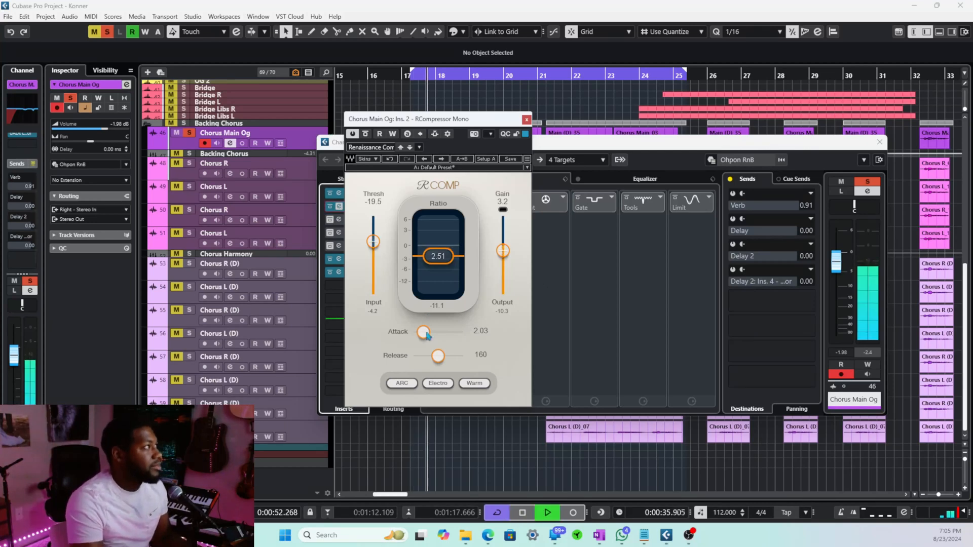
key("space")
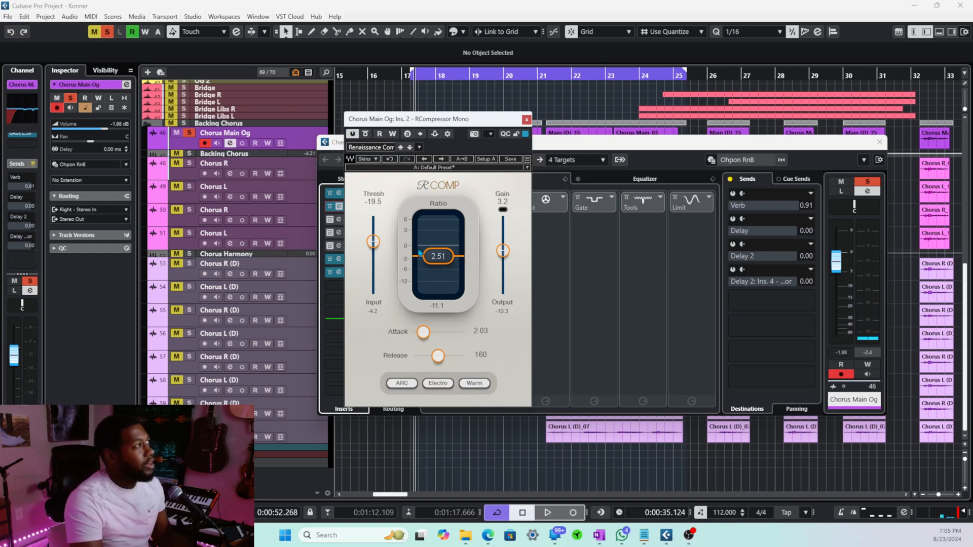
key("space")
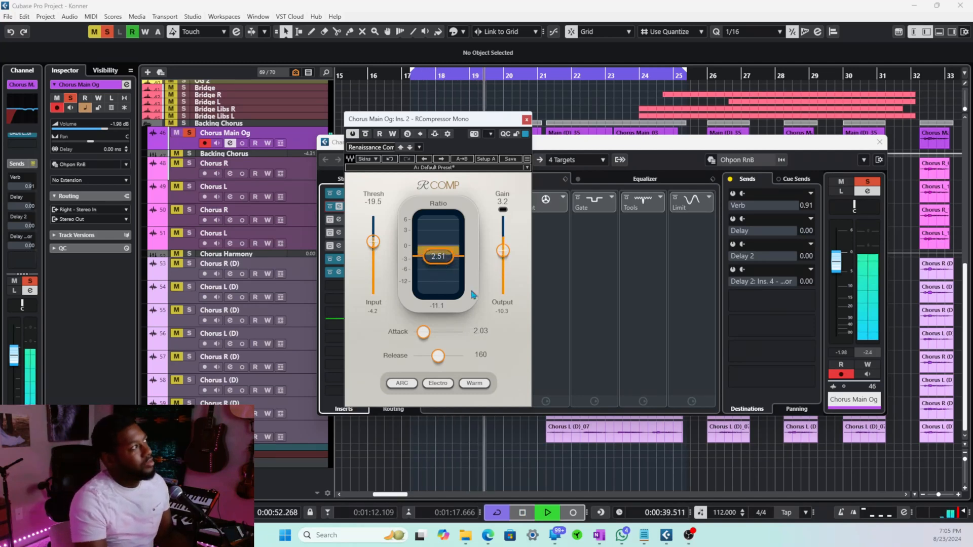
key("space")
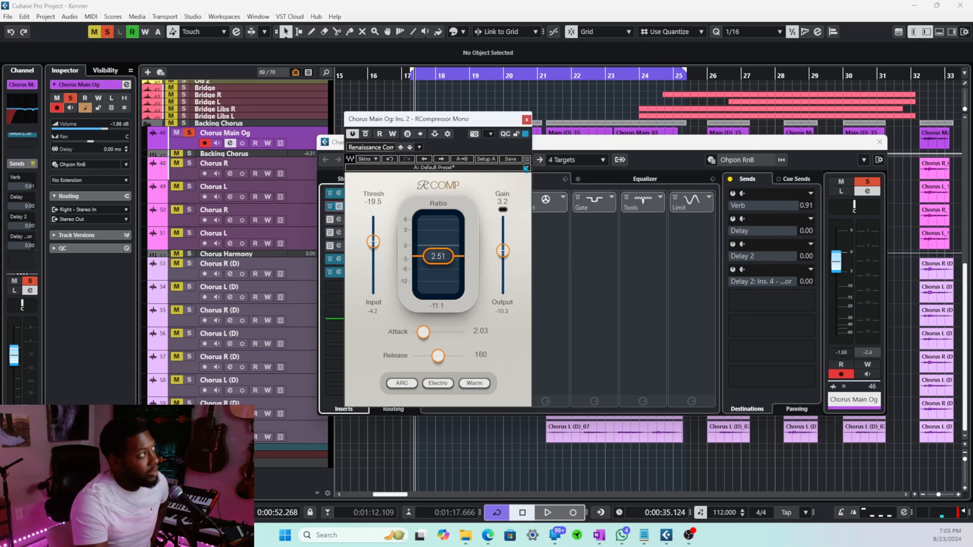
left_click(526, 120)
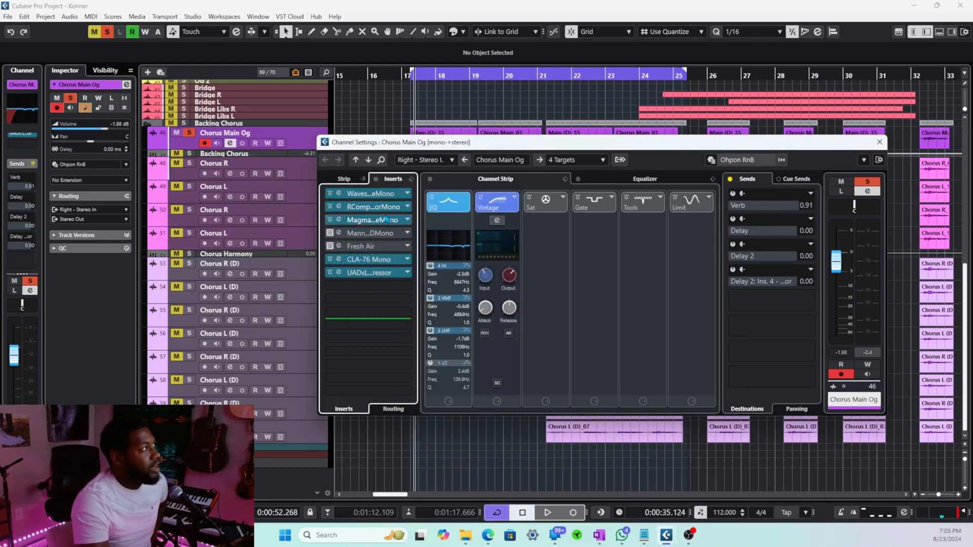
Step: Activate the Magma Lil Tube insert, review its drive setting and audition the saturated vocal
left_click(350, 220)
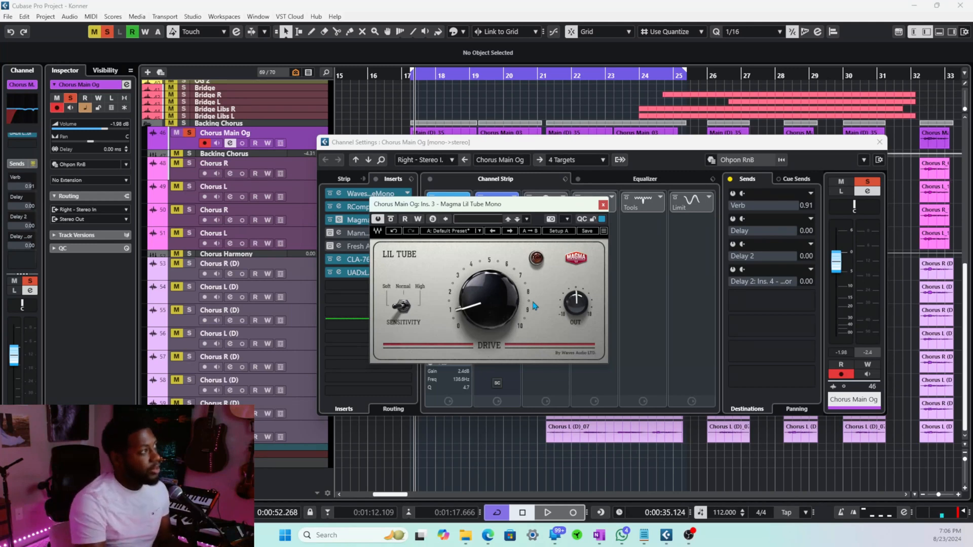
key("space")
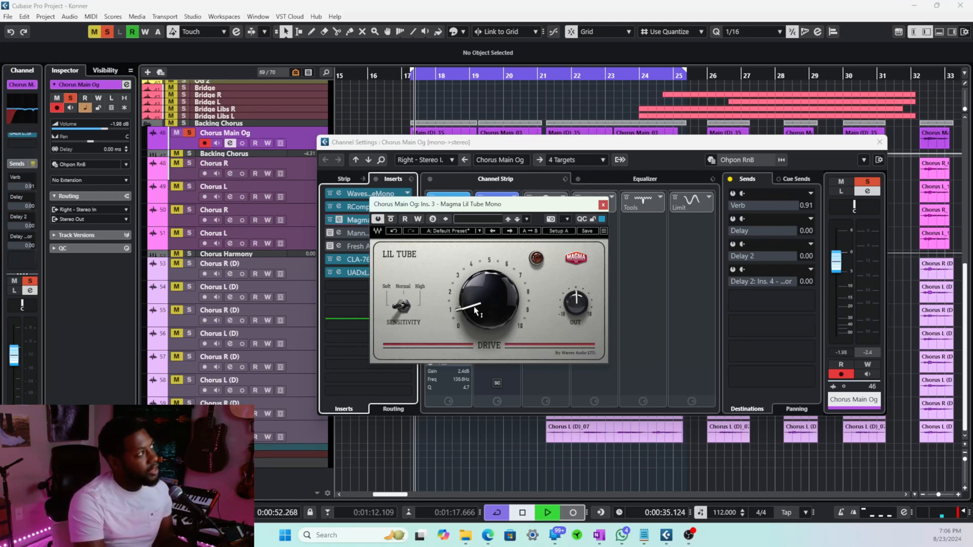
key("space")
left_click(603, 205)
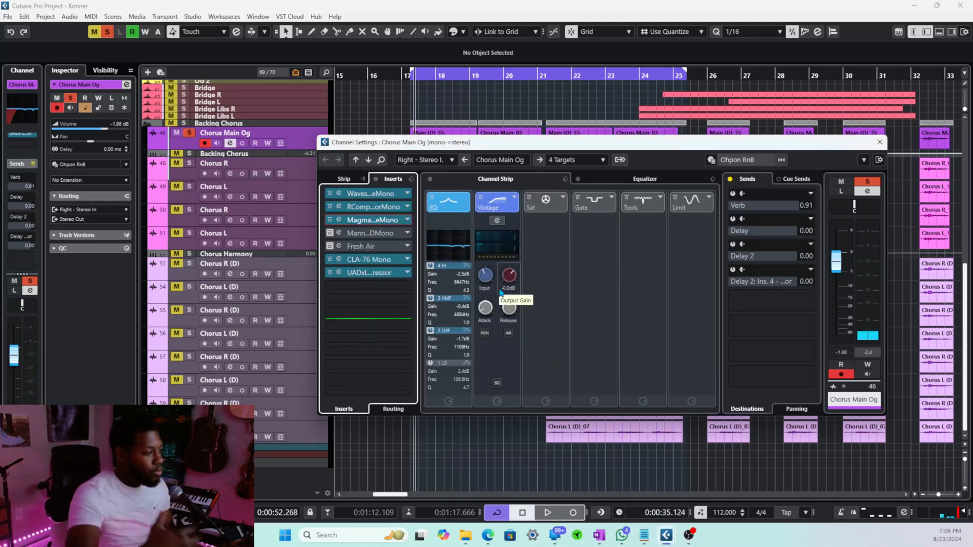
Step: Activate the MannyM TripleD insert with its plug-in window placed clear of the insert list
left_click(339, 233)
left_click_drag(375, 215, 469, 208)
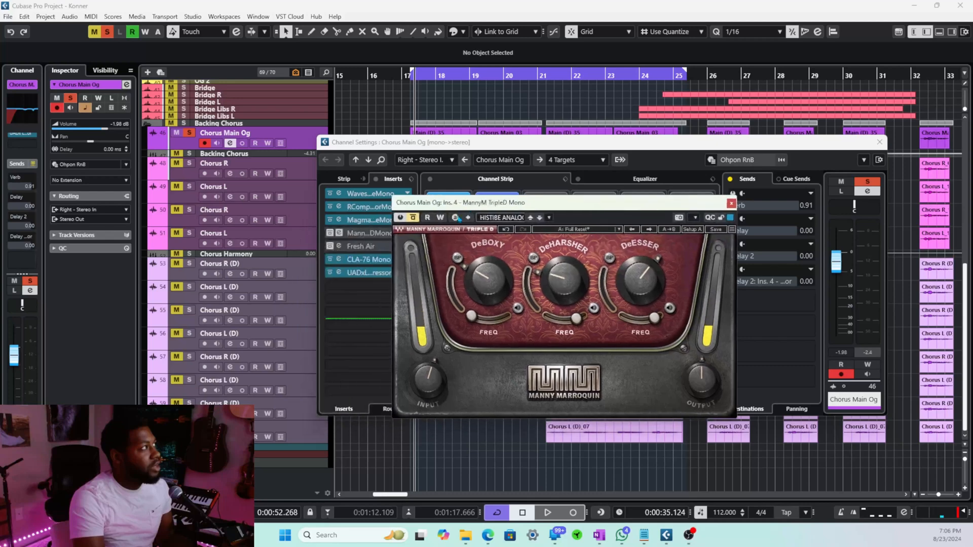
left_click(413, 218)
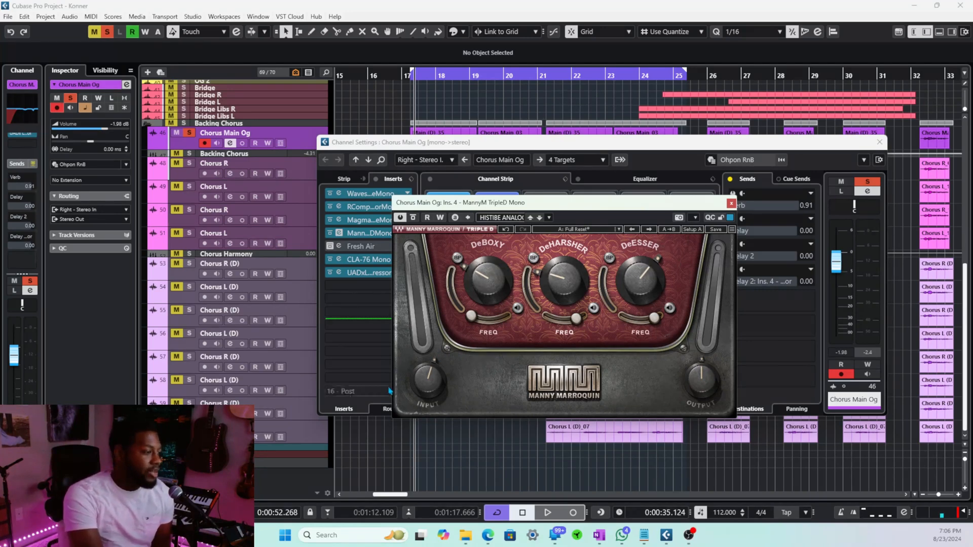
Step: Listen to TripleD's DeBoxy and DeHarsher bands in isolation, one after the other
left_click(515, 310)
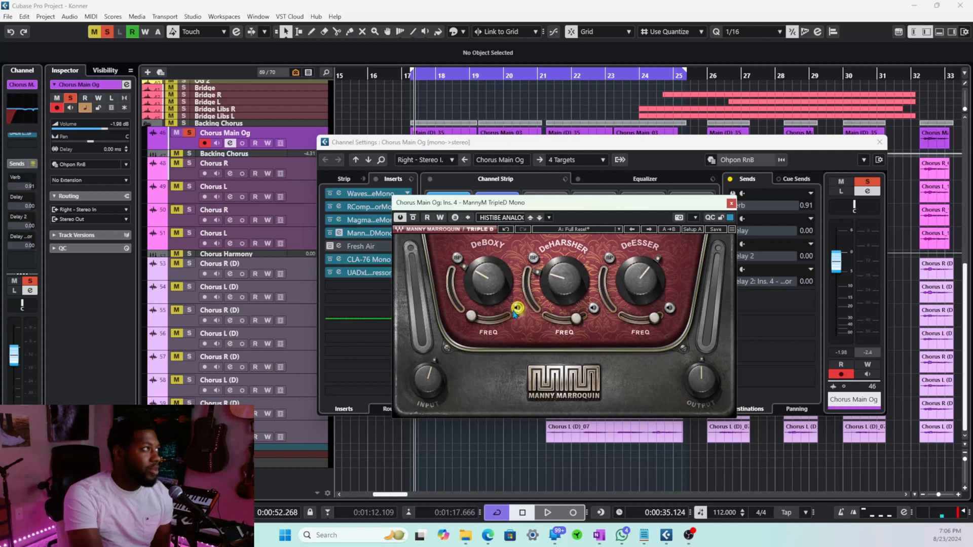
key("space")
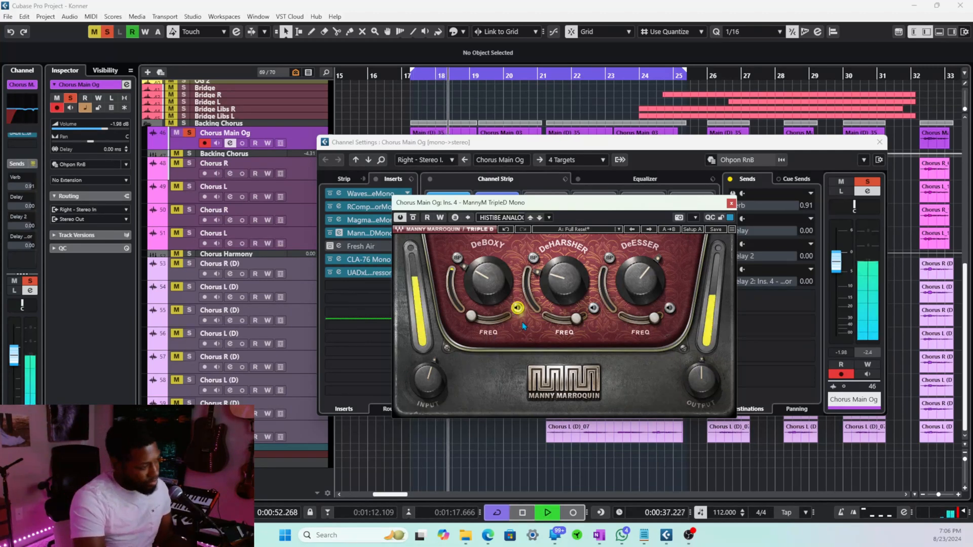
key("space")
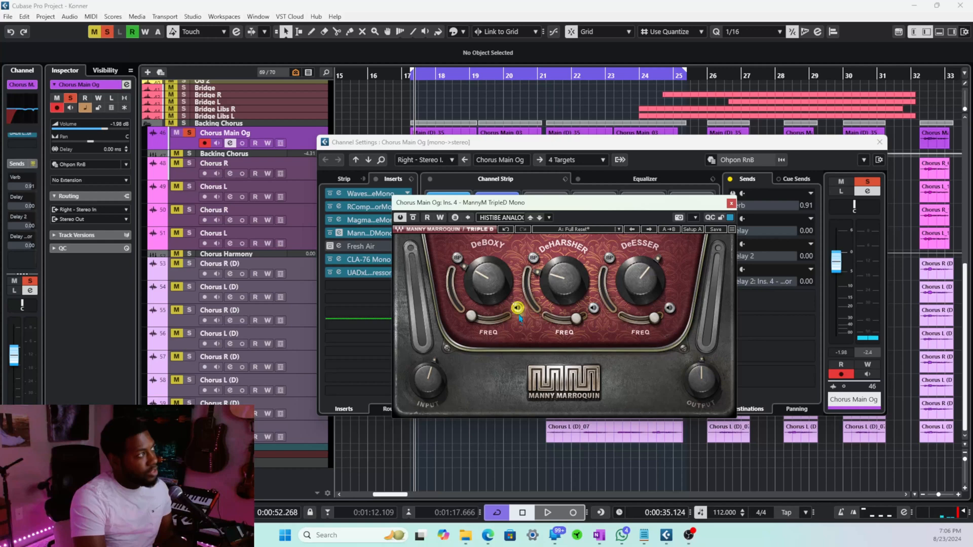
left_click(594, 308)
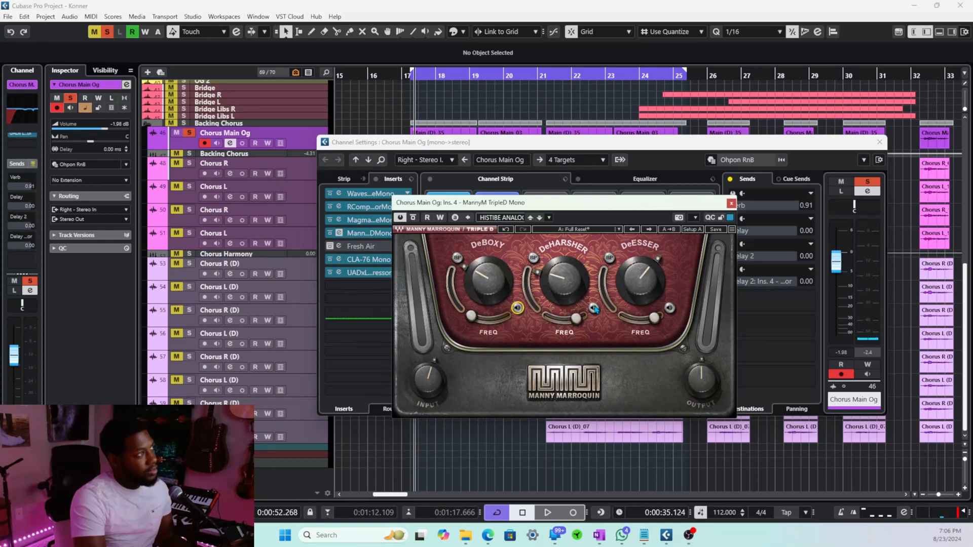
key("space")
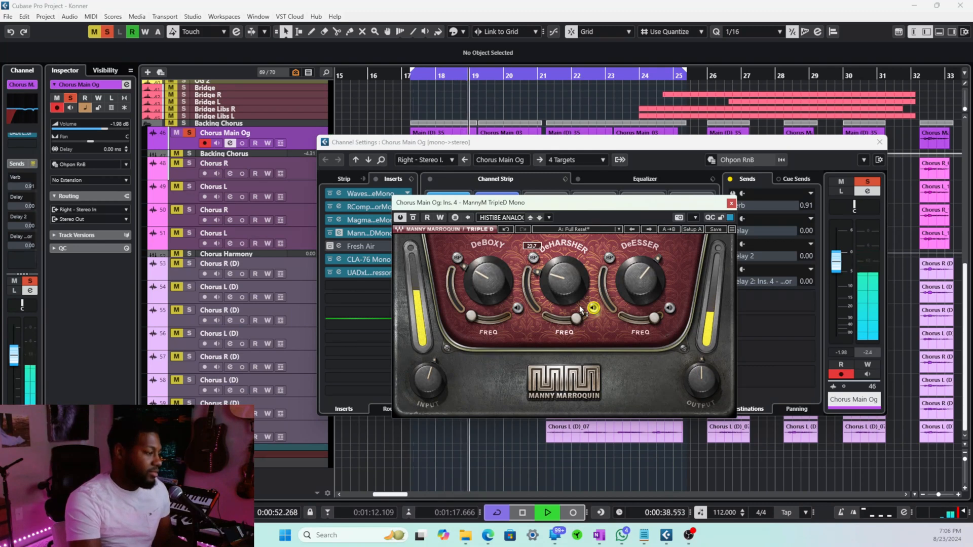
key("space")
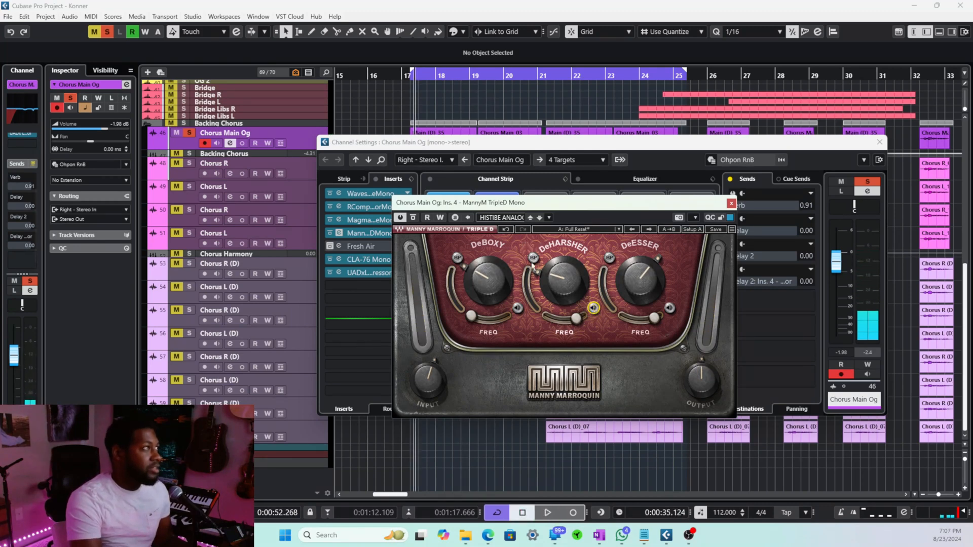
Step: Audition the full vocal through TripleD while watching its reduction meters, and close the plug-in
key("space")
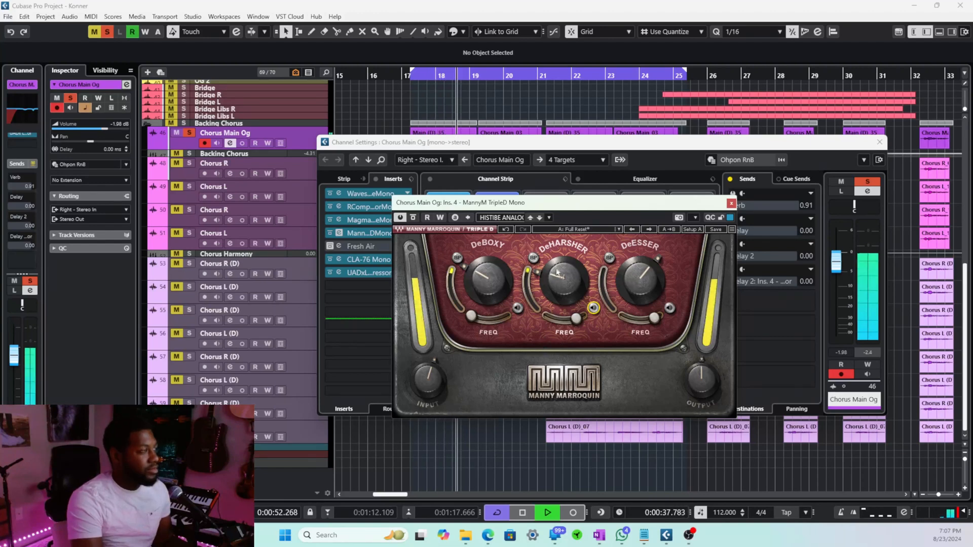
key("space")
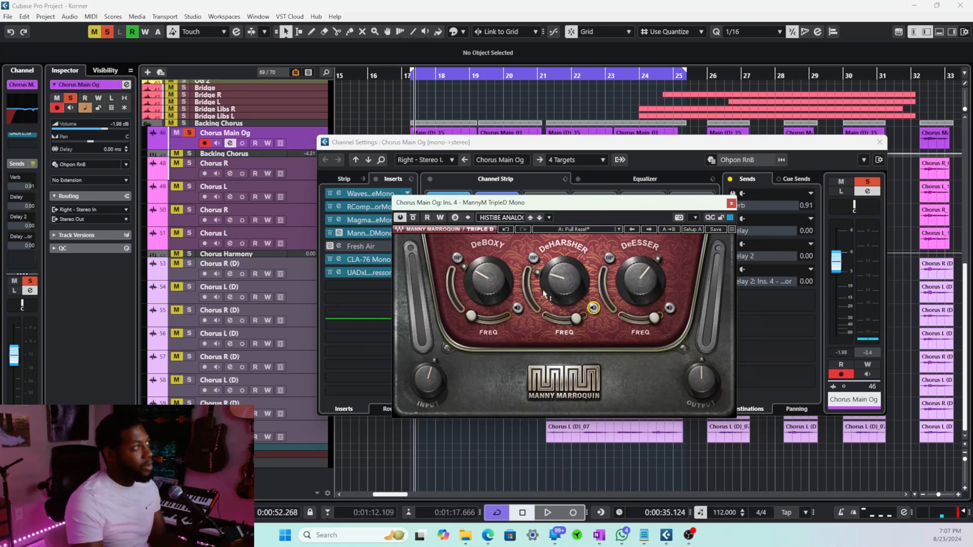
key("space")
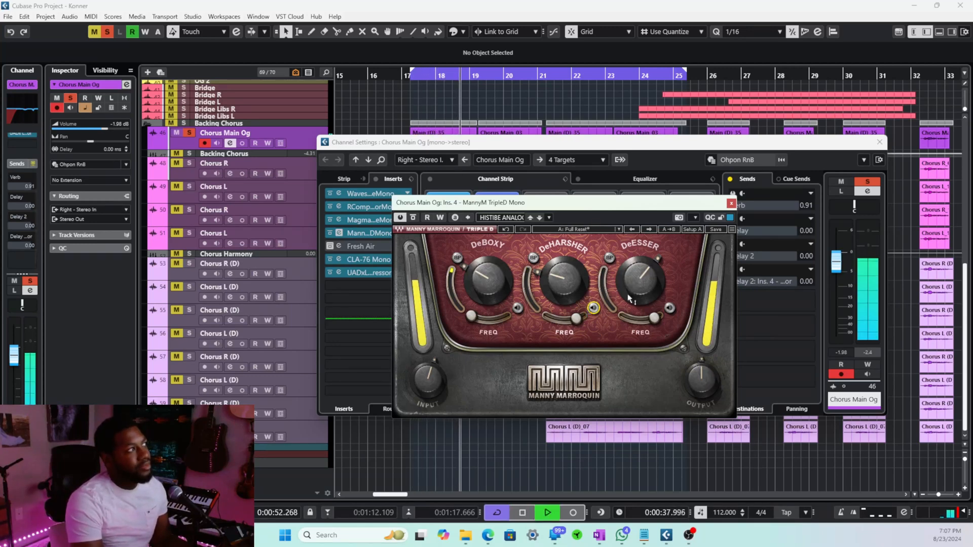
key("space")
left_click(732, 204)
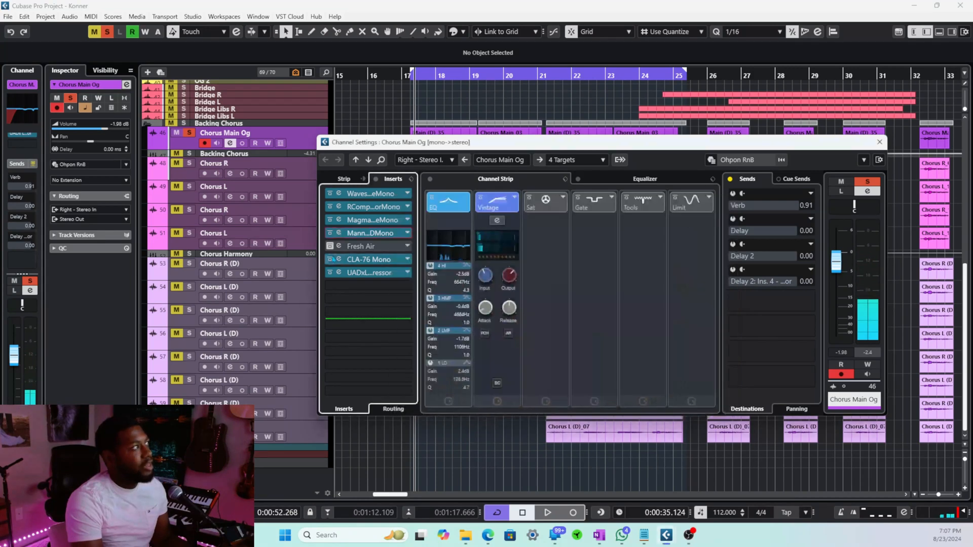
Step: Activate the Fresh Air insert and audition the vocal with High Air raised to 24
left_click(379, 251)
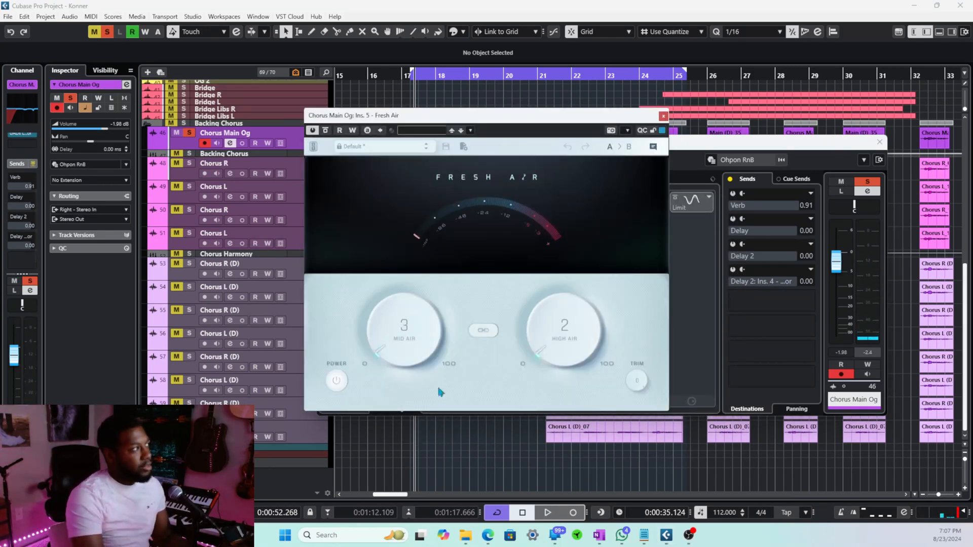
left_click_drag(527, 122, 597, 139)
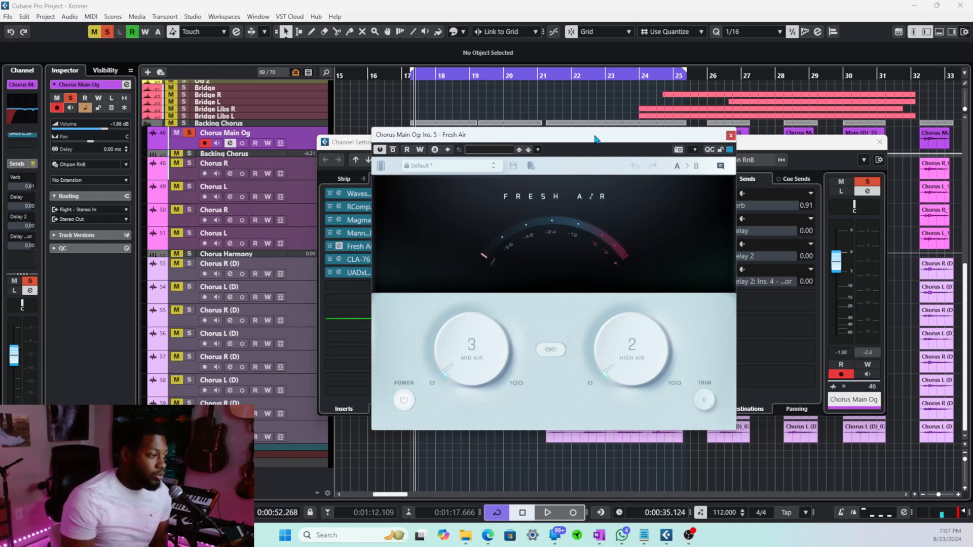
left_click_drag(634, 362, 637, 332)
key("space")
scroll(639, 356, "up", 6)
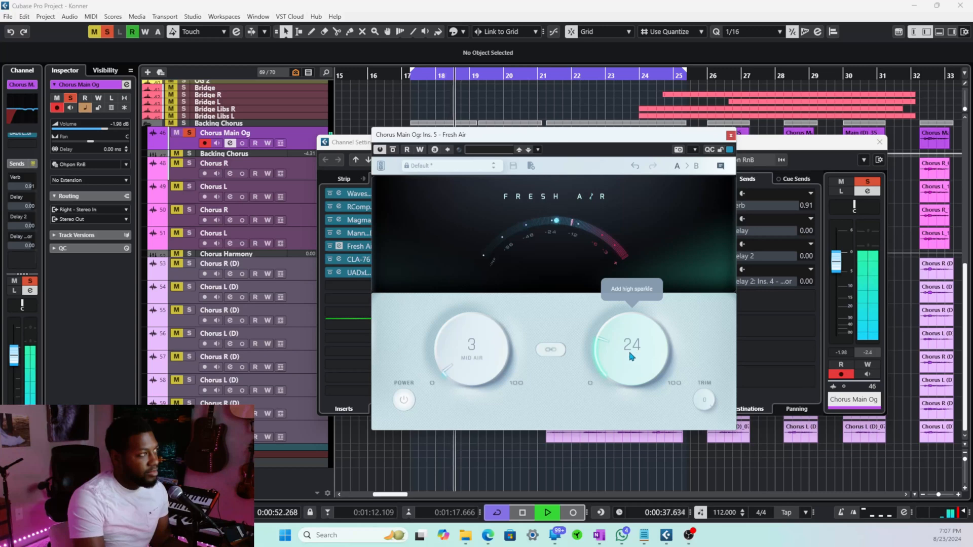
scroll(637, 359, "down", 1)
key("space")
Step: Lower Fresh Air's High Air to 4 and audition the vocal
left_click_drag(634, 362, 624, 390)
key("space")
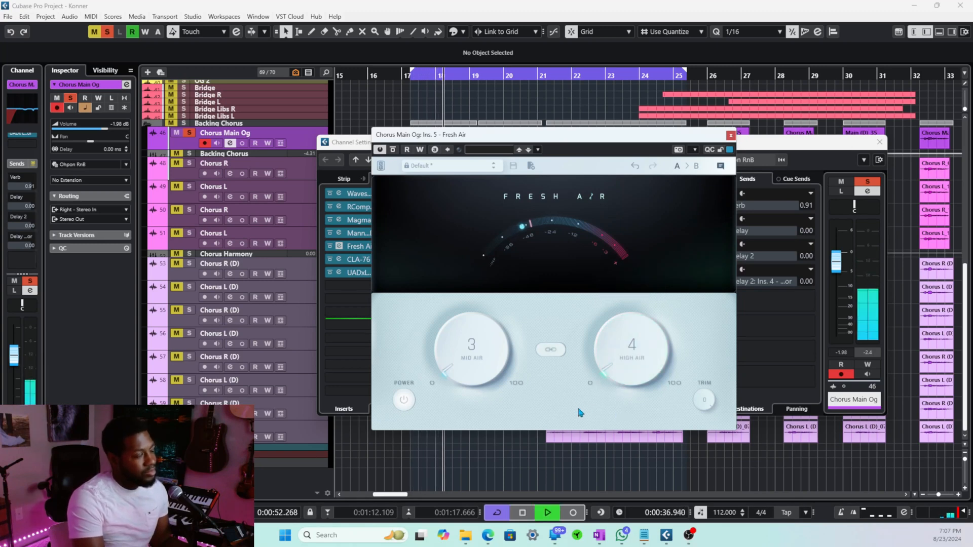
Step: Stop the Fresh Air audition, close the plug-in, and open the CLA-76 Mono insert with its Bluey revision selected
key("space")
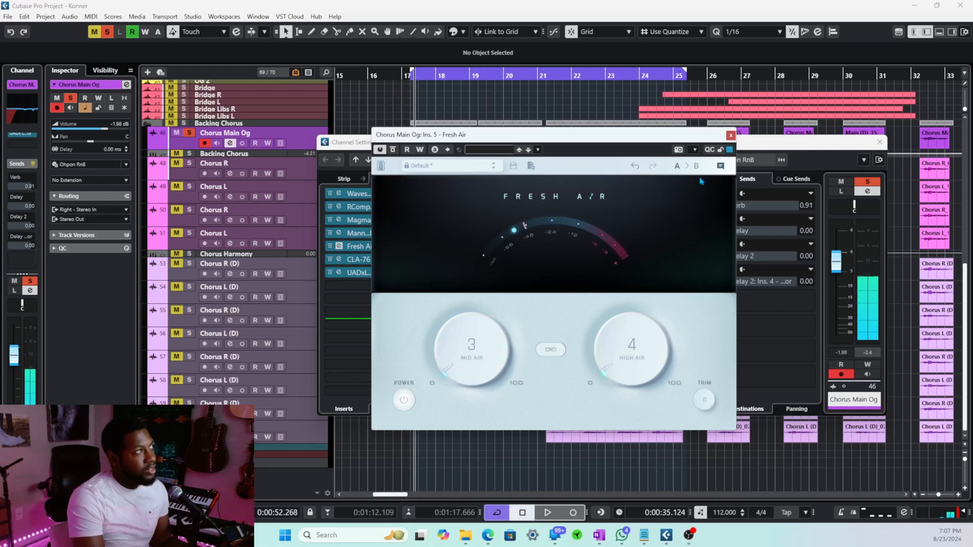
left_click(731, 135)
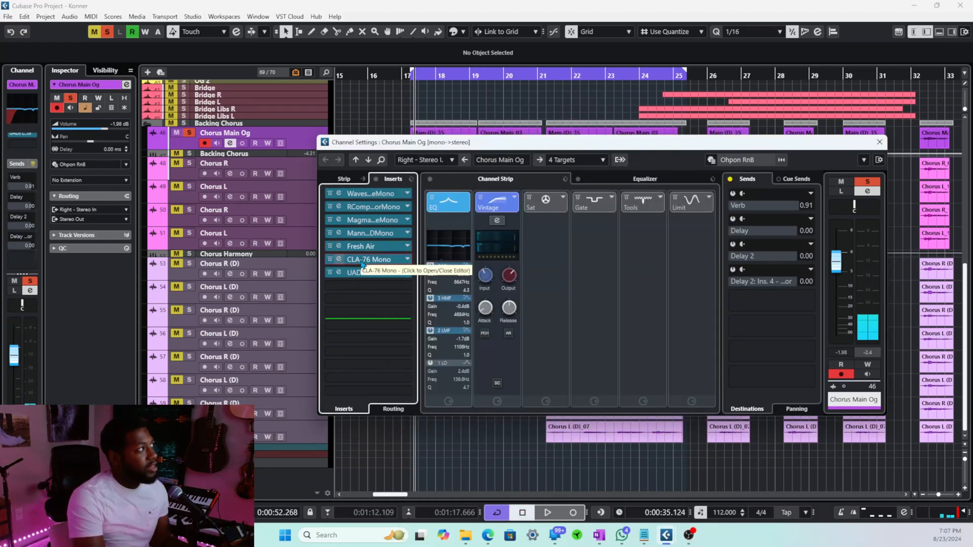
left_click(360, 259)
left_click_drag(538, 205, 606, 236)
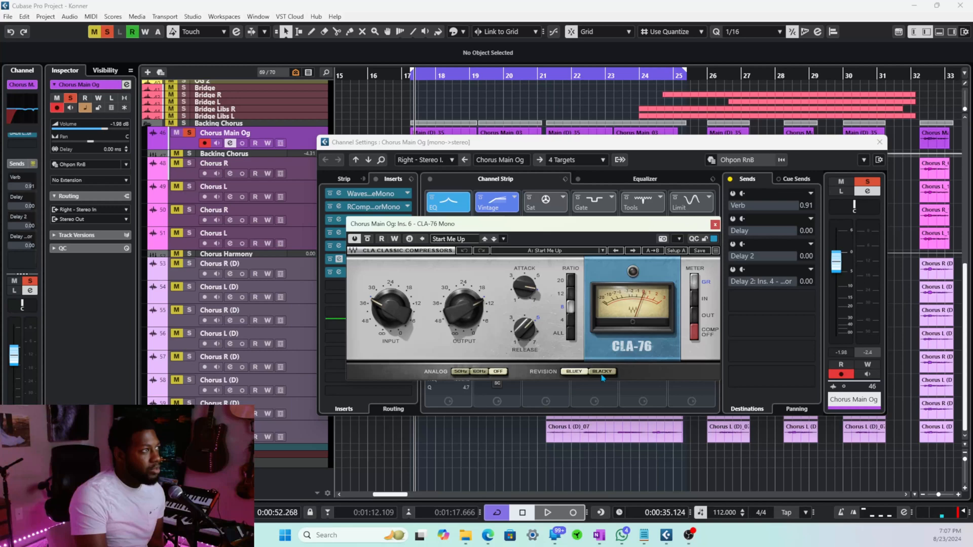
left_click(575, 372)
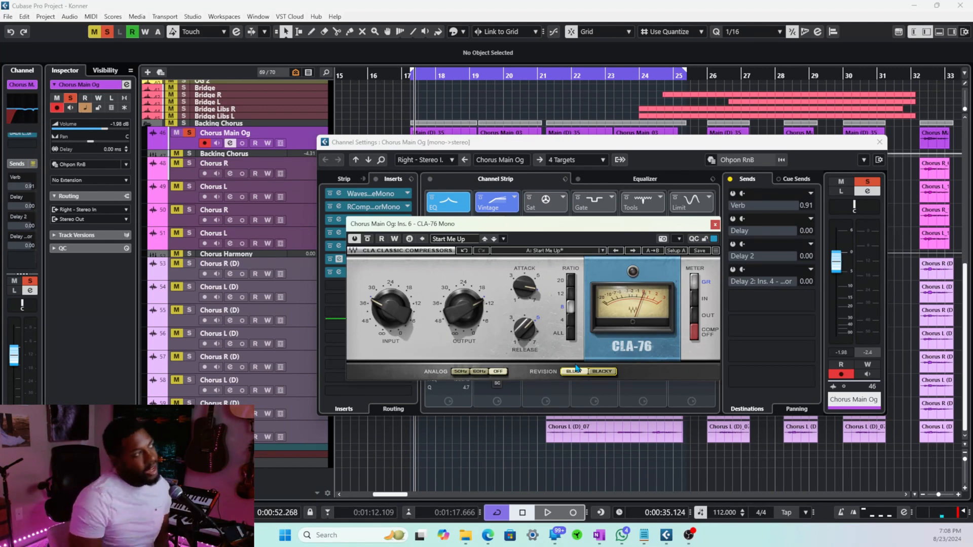
Step: Examine the CLA-76's input, attack, release and ratio settings, and close the plug-in
mouse_move(527, 291)
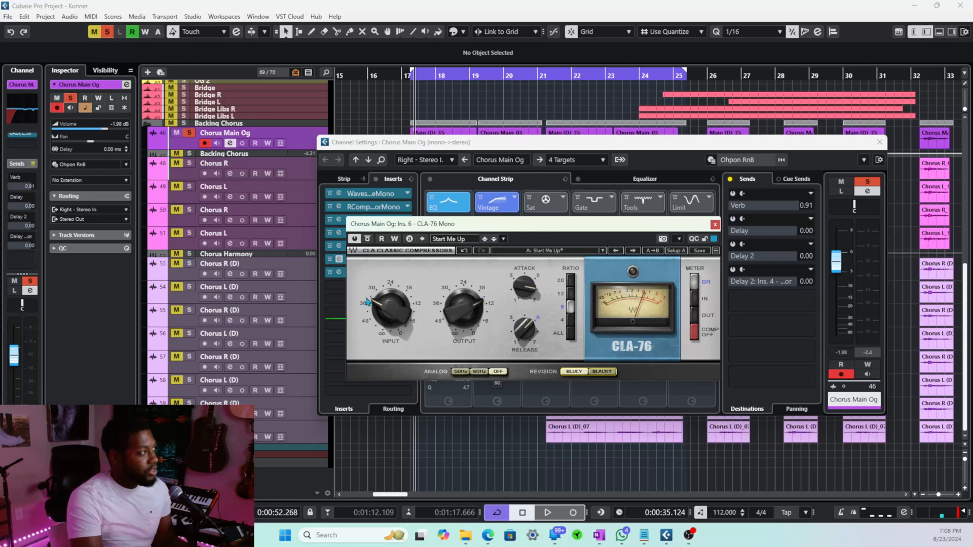
left_click_drag(375, 307, 376, 315)
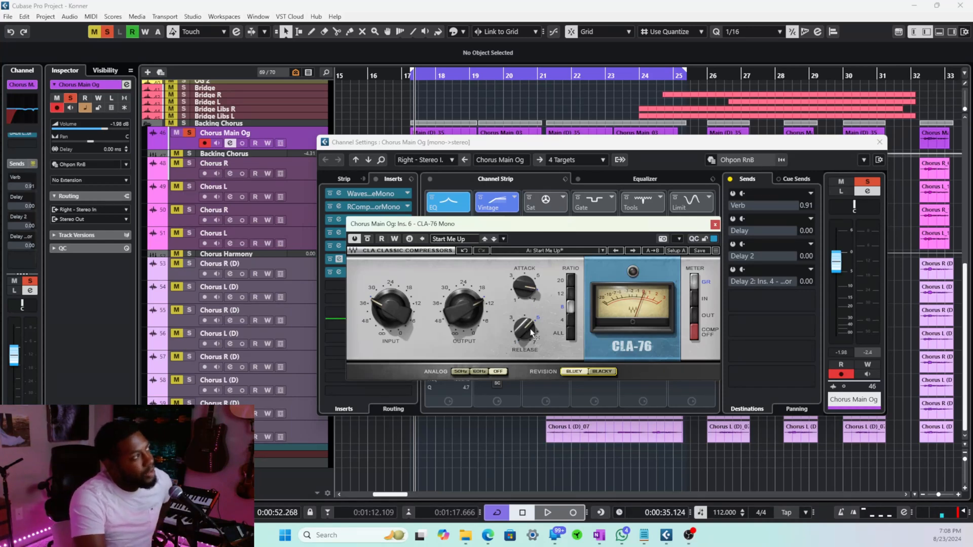
mouse_move(531, 332)
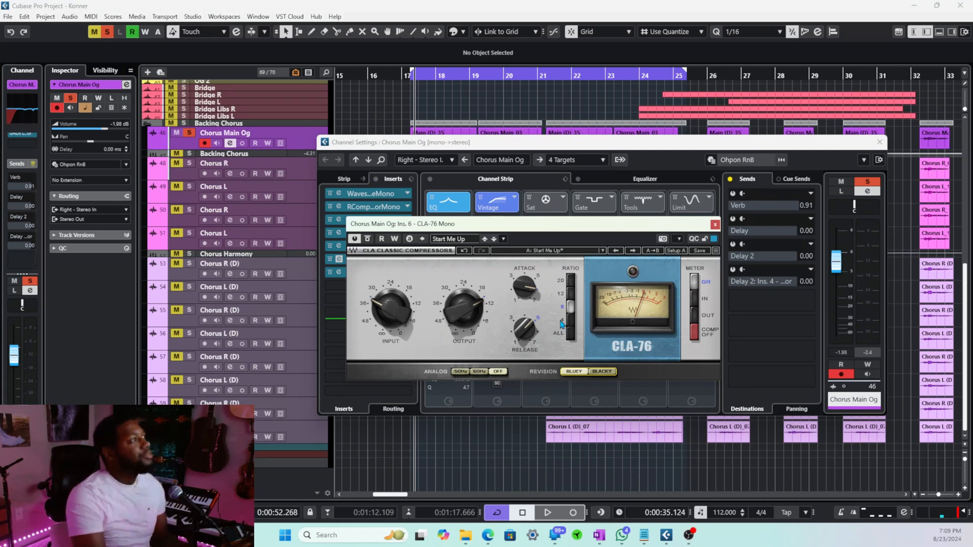
left_click(715, 225)
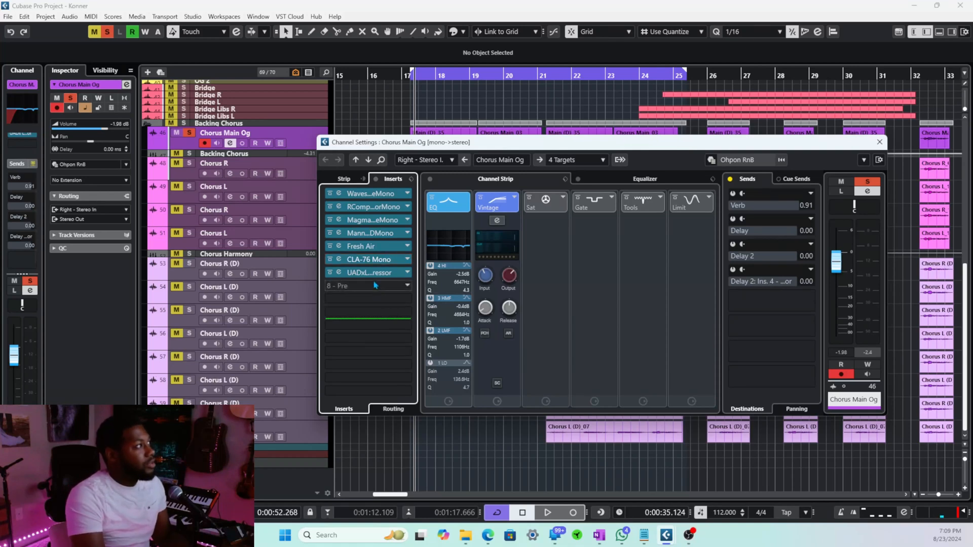
Step: Open the UADx LA-2A Silver Compressor insert, audition the vocal through it while checking gain and peak reduction, and close it
left_click(339, 273)
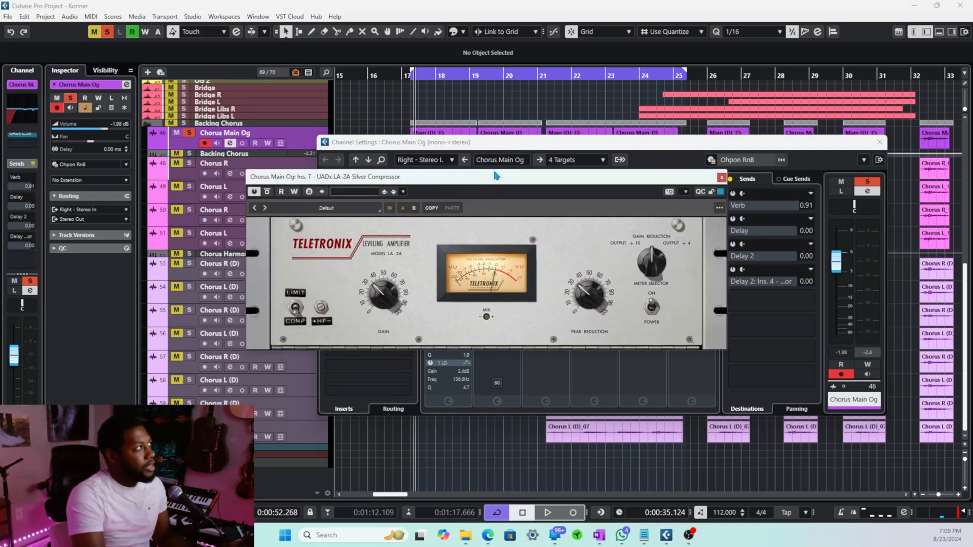
left_click_drag(489, 183, 571, 203)
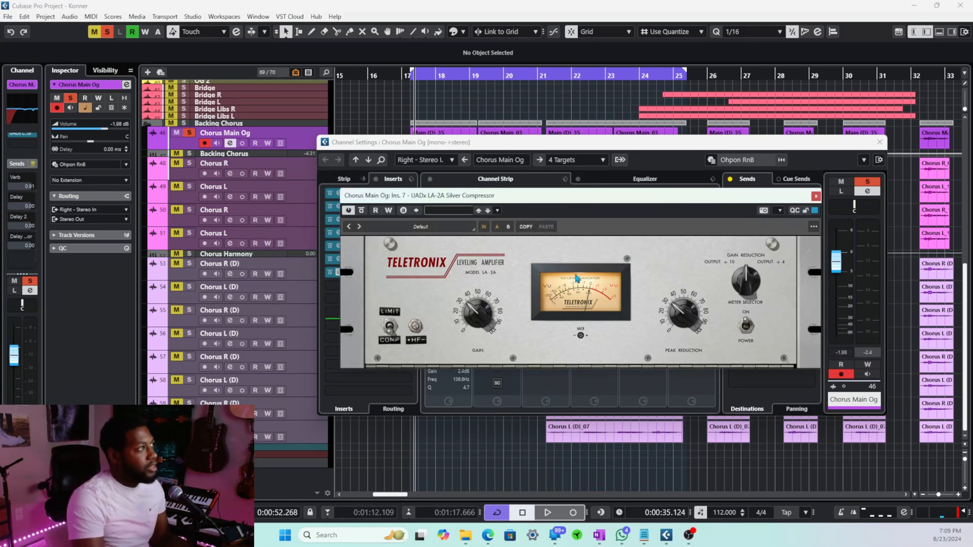
key("space")
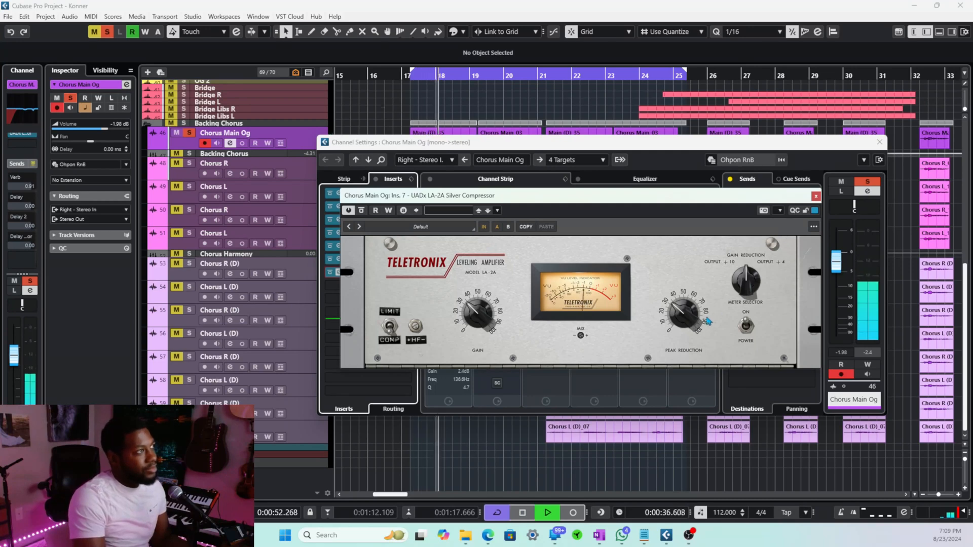
key("space")
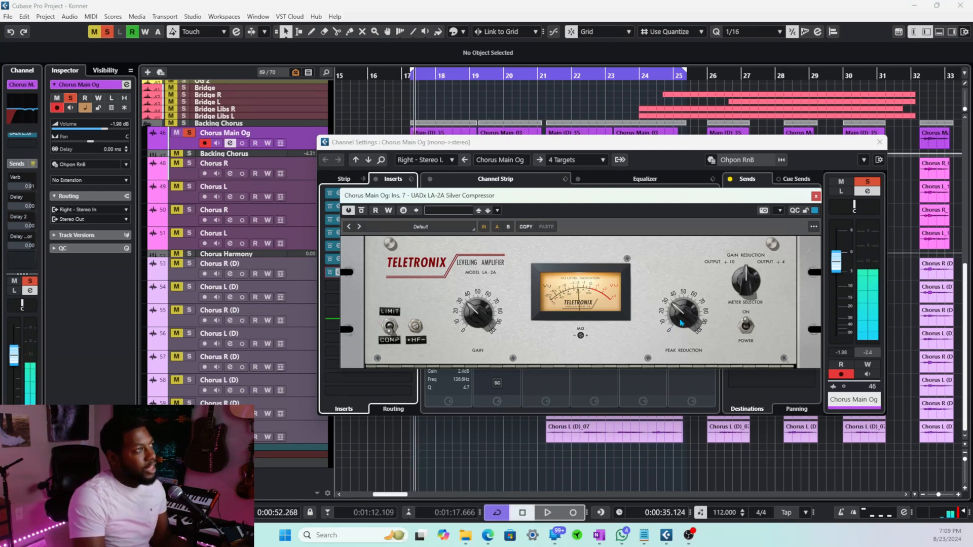
key("space")
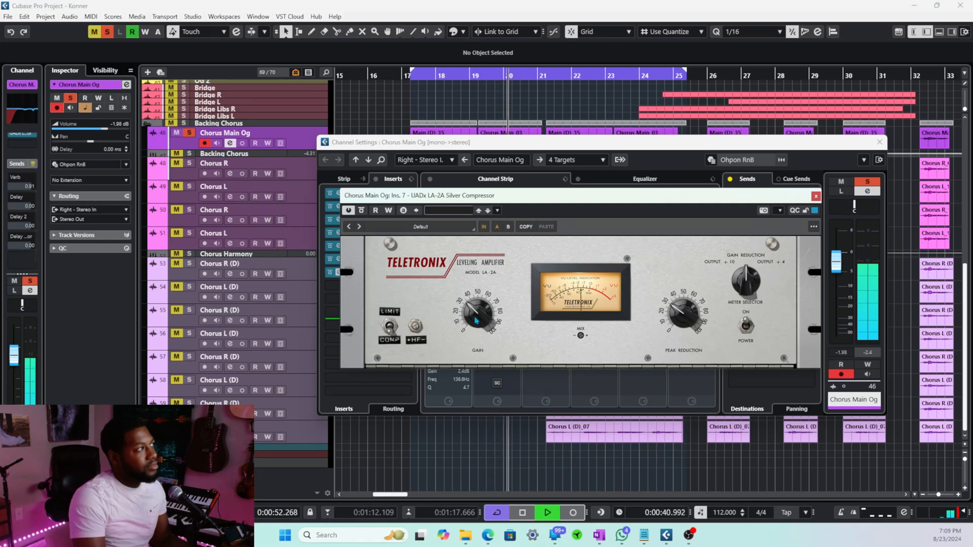
key("space")
left_click(816, 197)
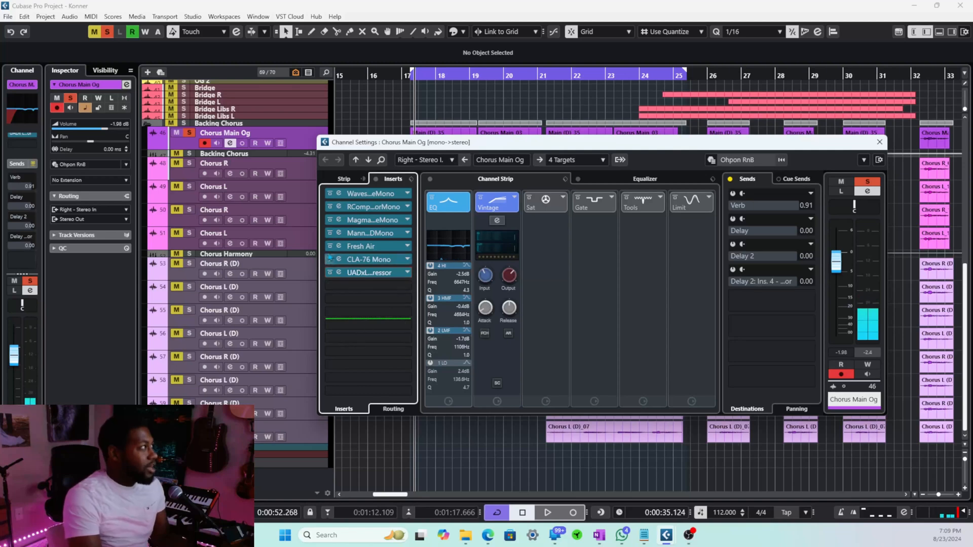
Step: Activate the Verb send on the Chorus Main Og channel and open the MixConsole
left_click(798, 180)
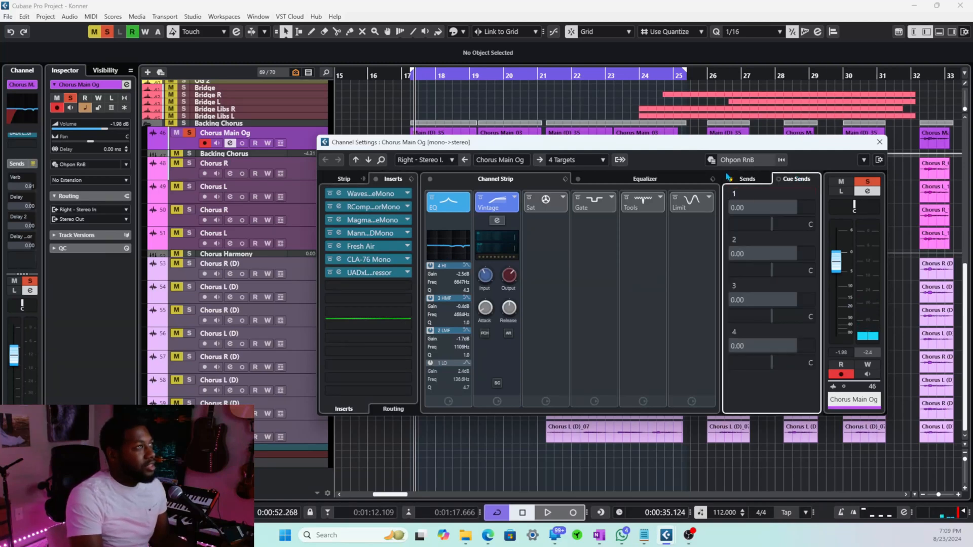
left_click(747, 180)
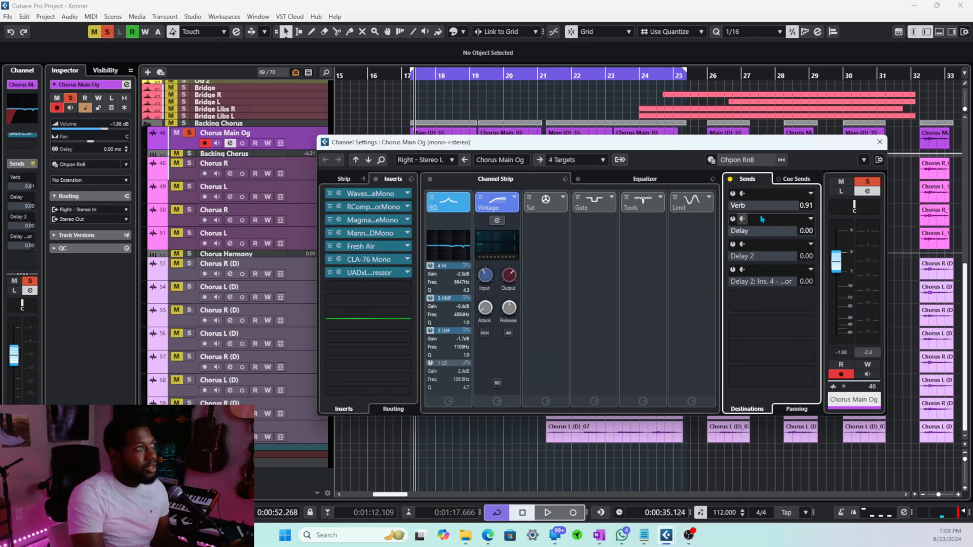
left_click(733, 196)
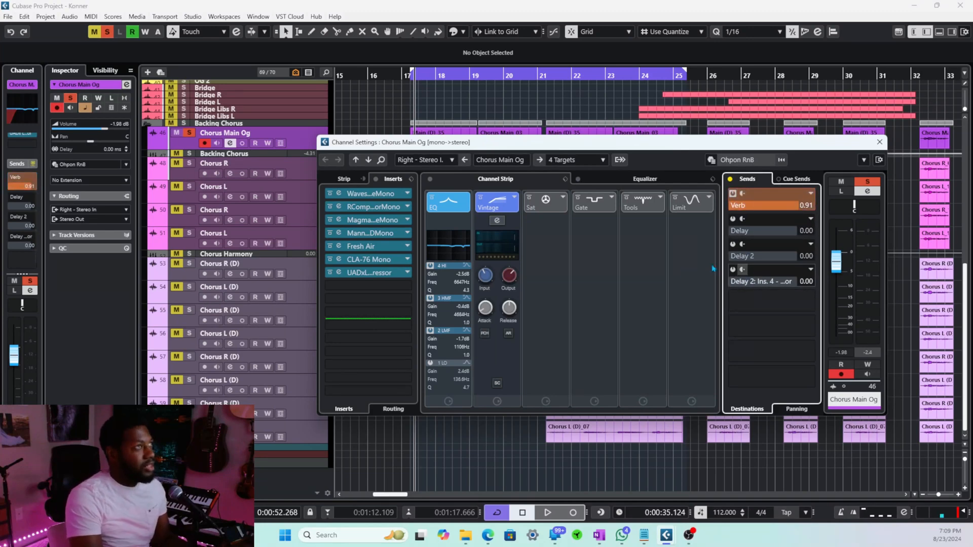
key("F3")
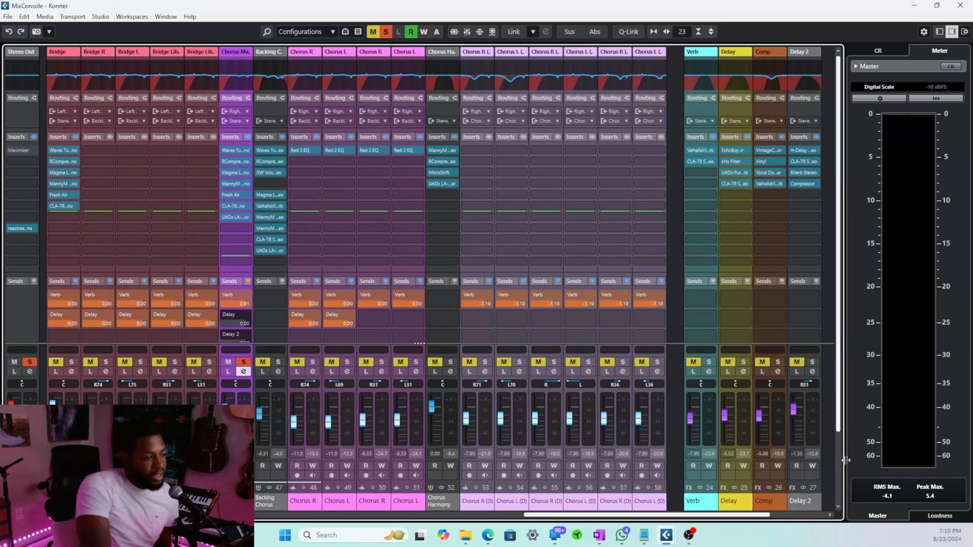
Step: Colour the Delay 2 channel pink
left_click(820, 503)
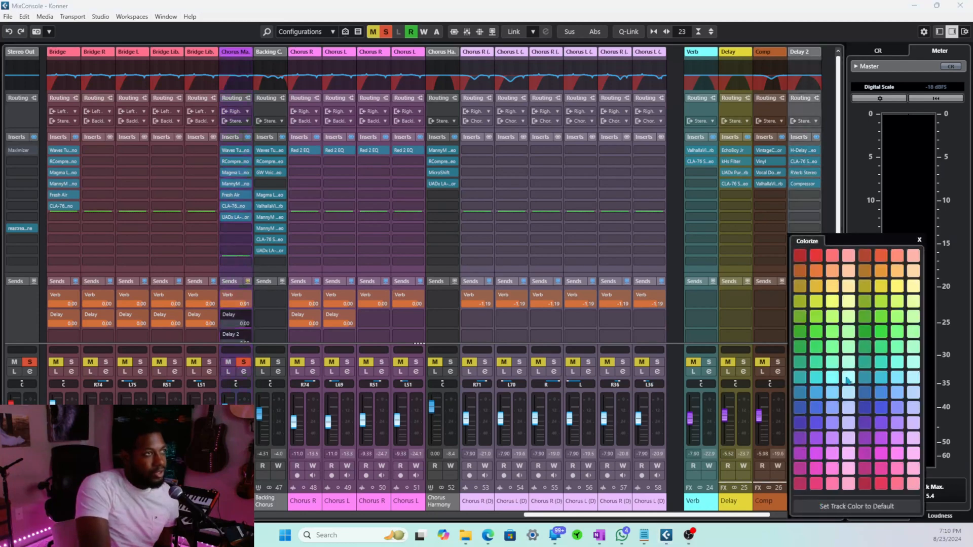
left_click(898, 454)
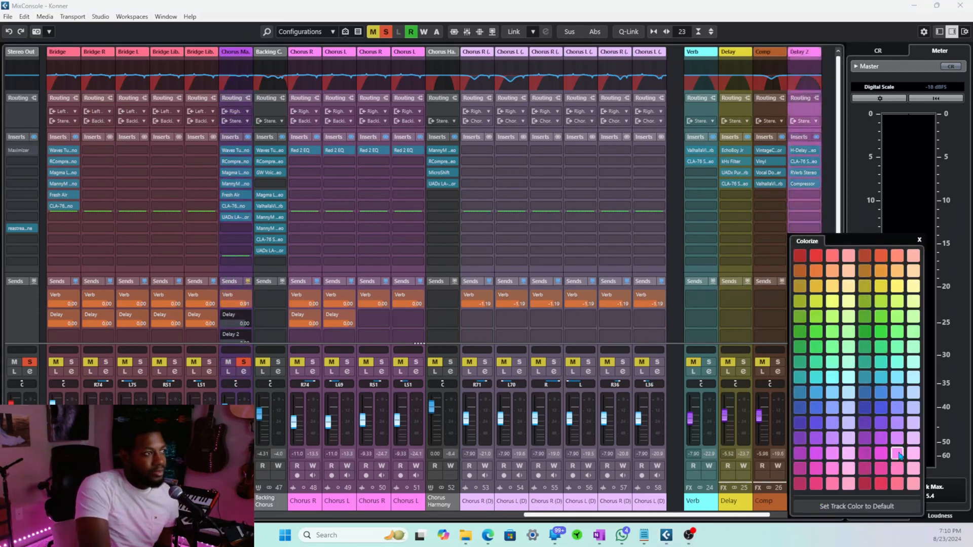
left_click(672, 395)
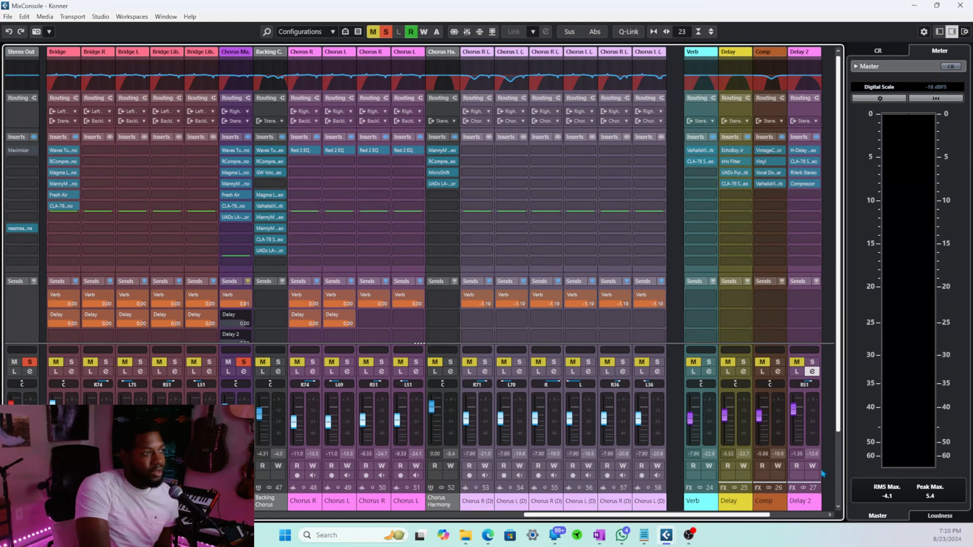
Step: Recolour the Delay 2 channel light orange
left_click(818, 503)
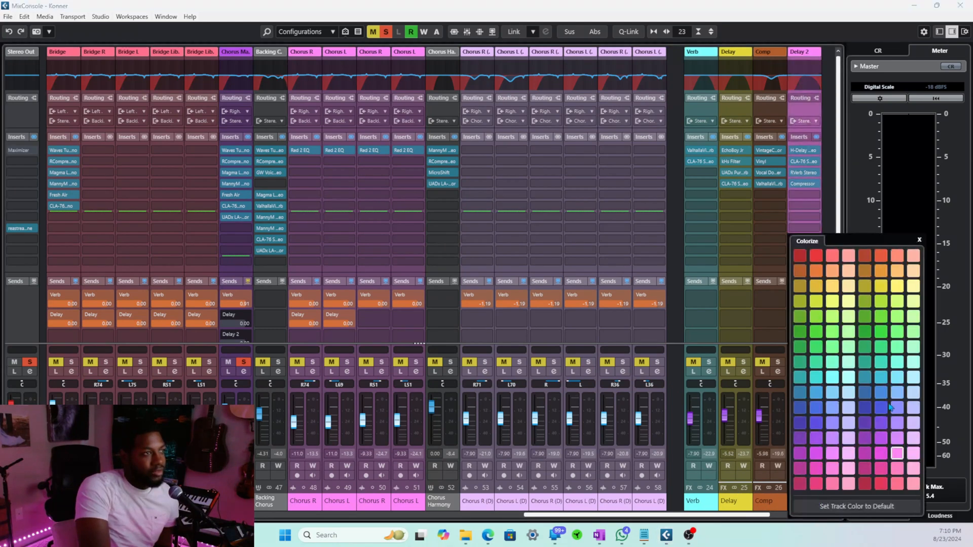
left_click(899, 279)
left_click(693, 480)
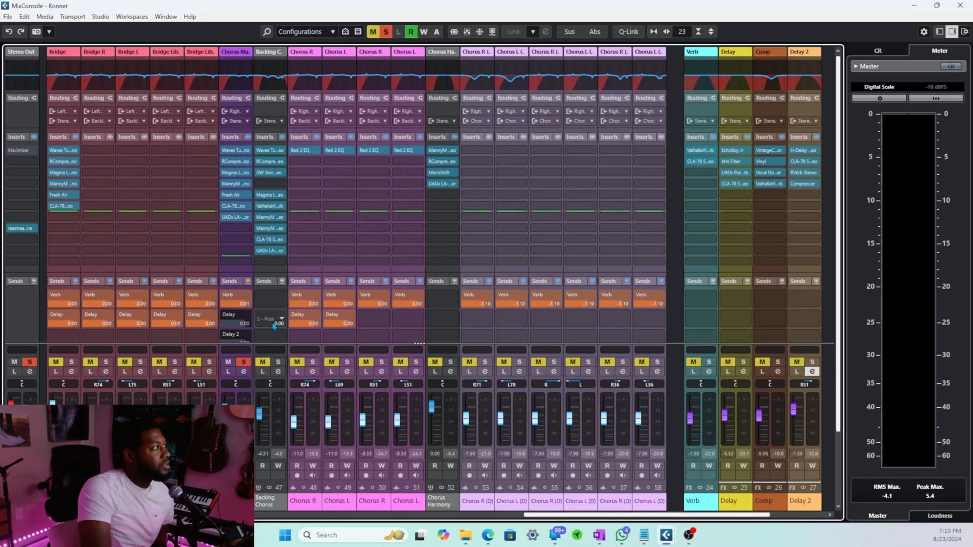
Step: Look over the channel sends and audition the chorus main vocal with its Verb send active
scroll(274, 326, "down", 2)
scroll(274, 329, "up", 2)
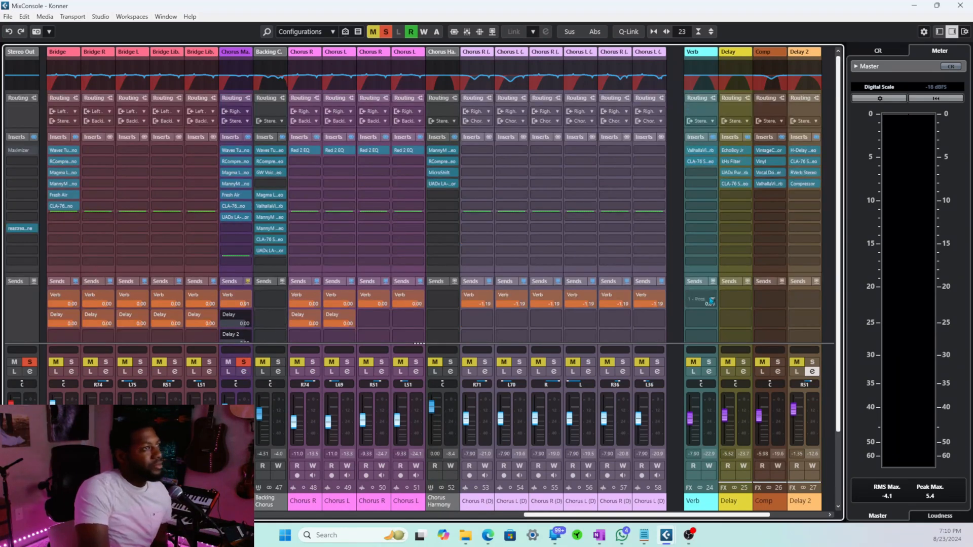
key("space")
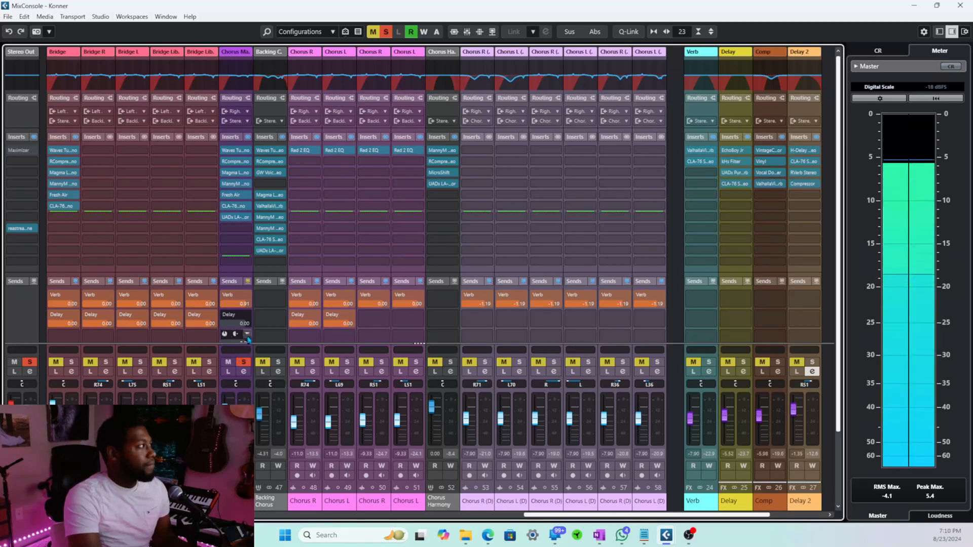
key("space")
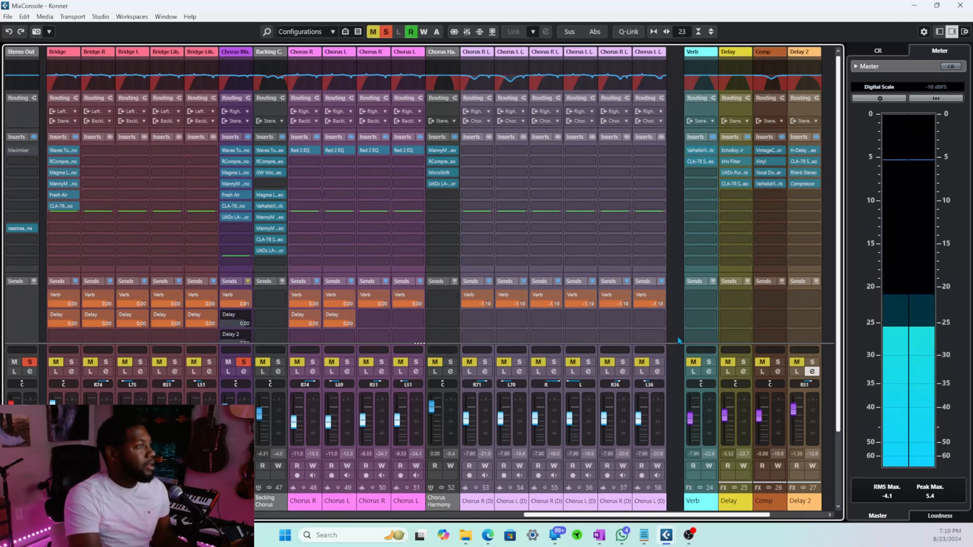
Step: Solo the Verb channel and audition the vocal with reverb, opening and closing the ValhallaVintageVerb insert
left_click(708, 360)
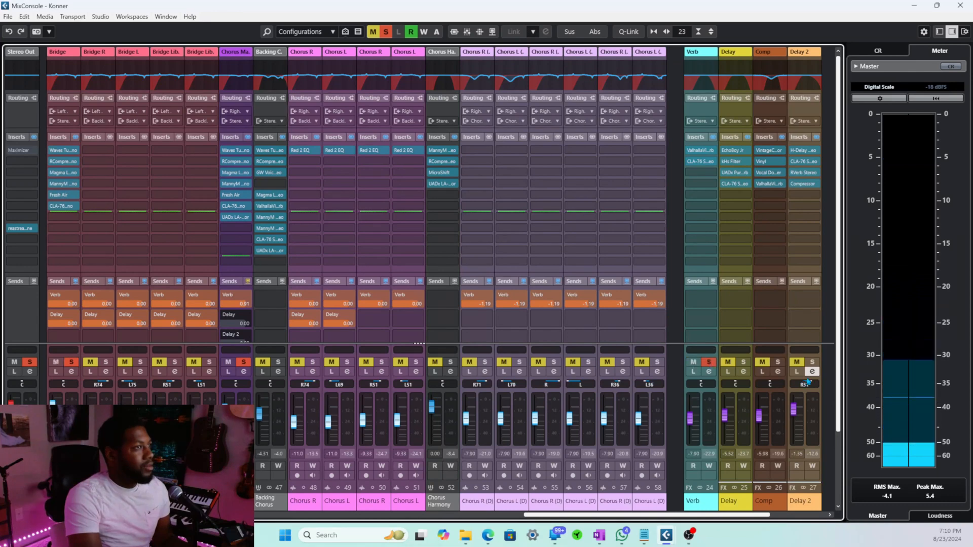
key("space")
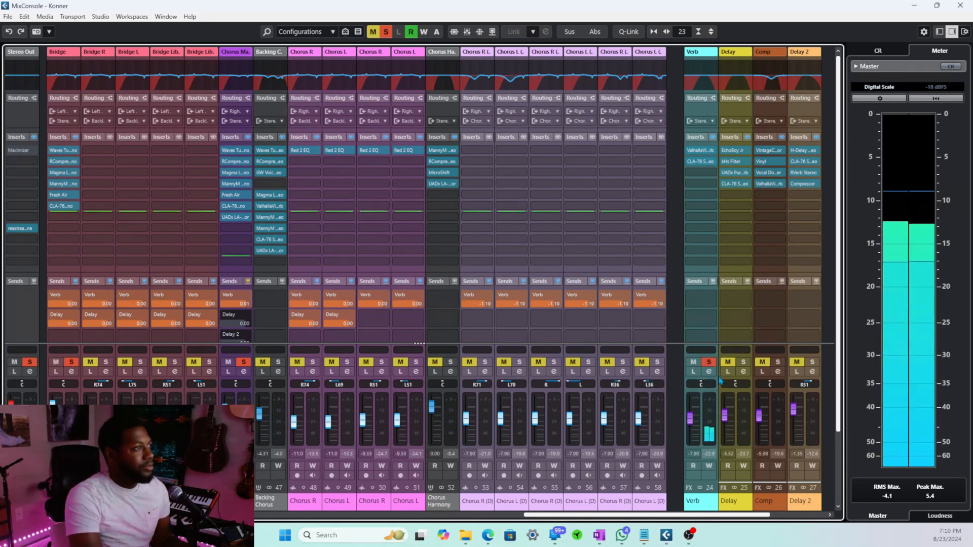
left_click(700, 150)
left_click(753, 139)
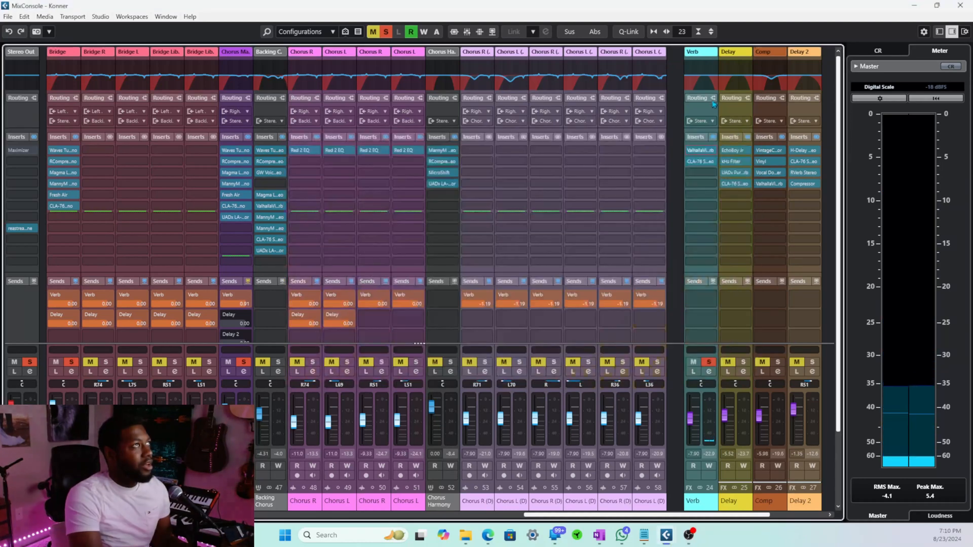
Step: Examine the Verb channel's ValhallaVintageVerb mode, decay, predelay, damping and EQ settings, audition the reverb, and close the plug-in
left_click(708, 87)
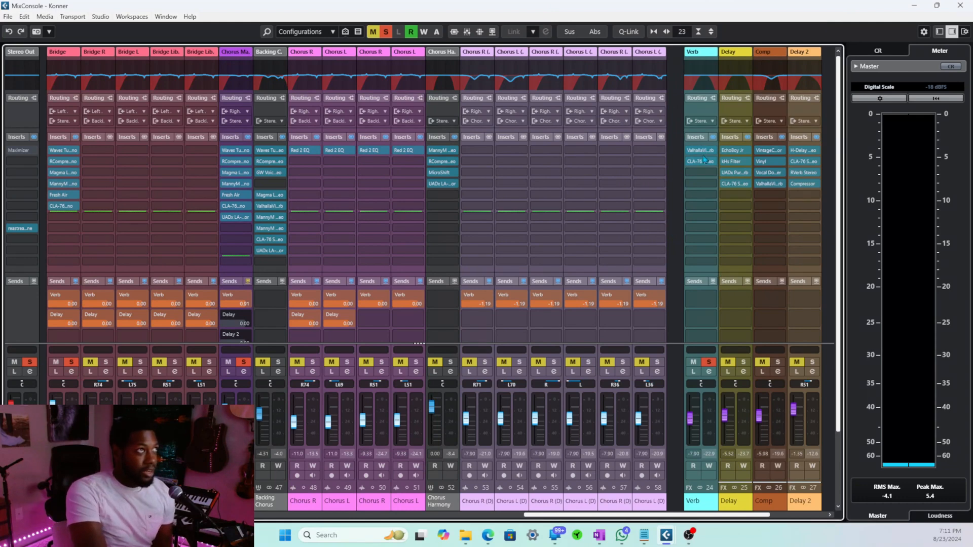
left_click(702, 151)
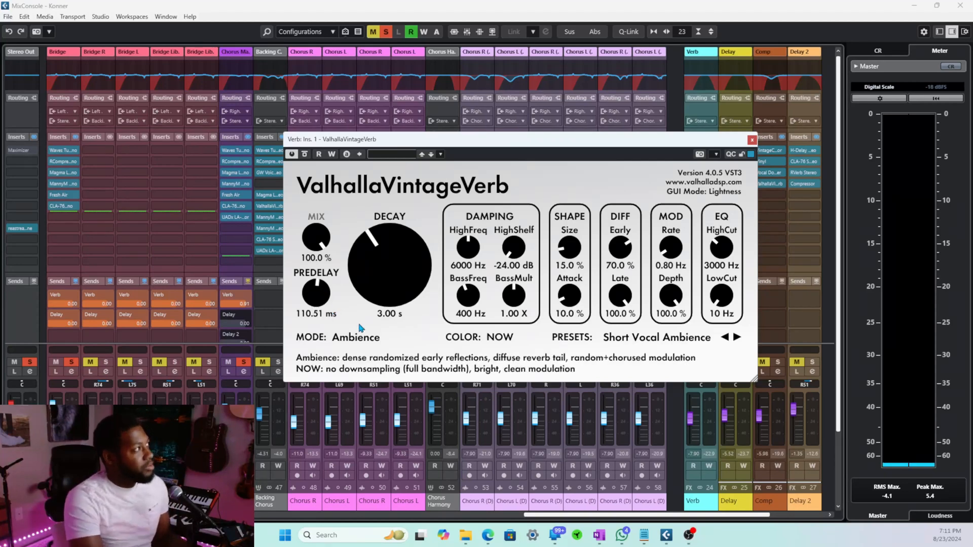
key("space")
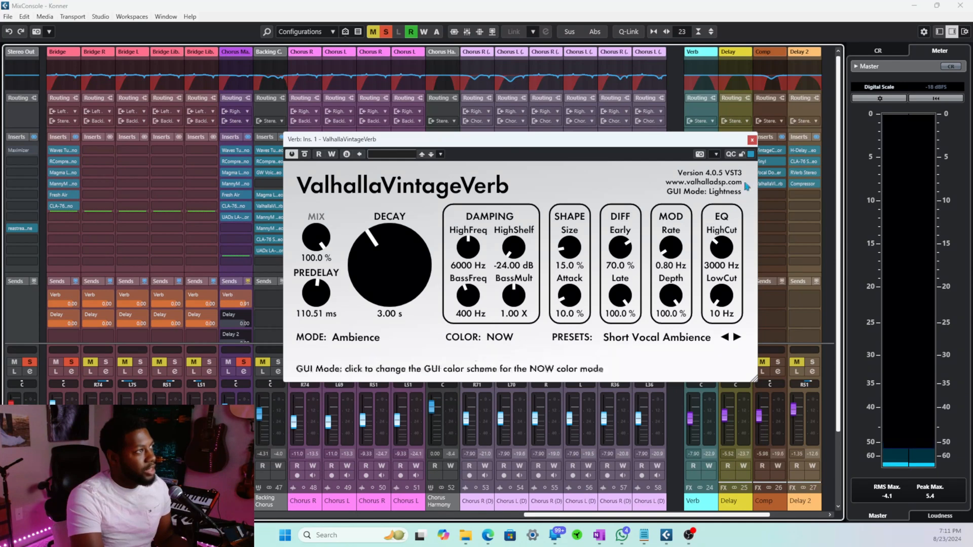
left_click(752, 140)
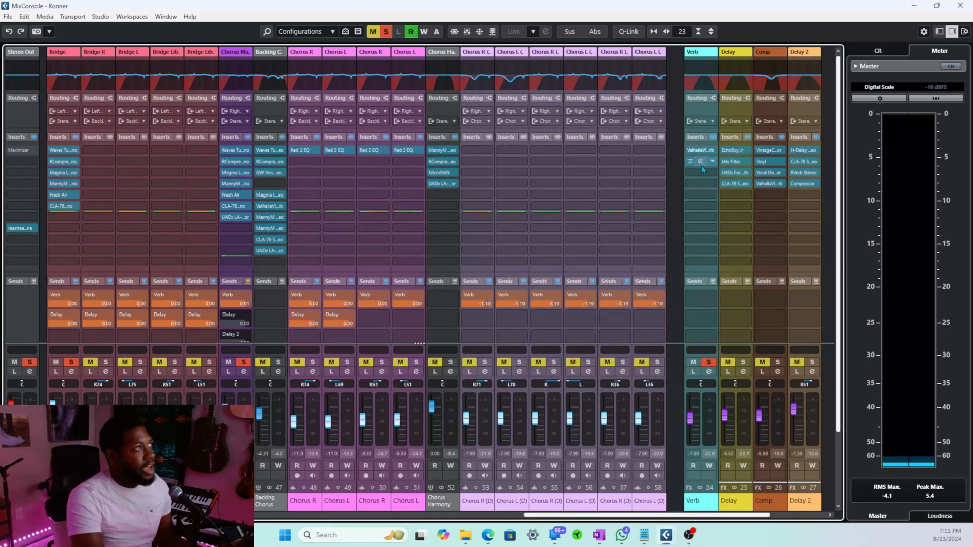
Step: Open the Verb channel's CLA-76 compressor, audition the reverb through it, check its Output control, and close the plug-in
left_click(701, 161)
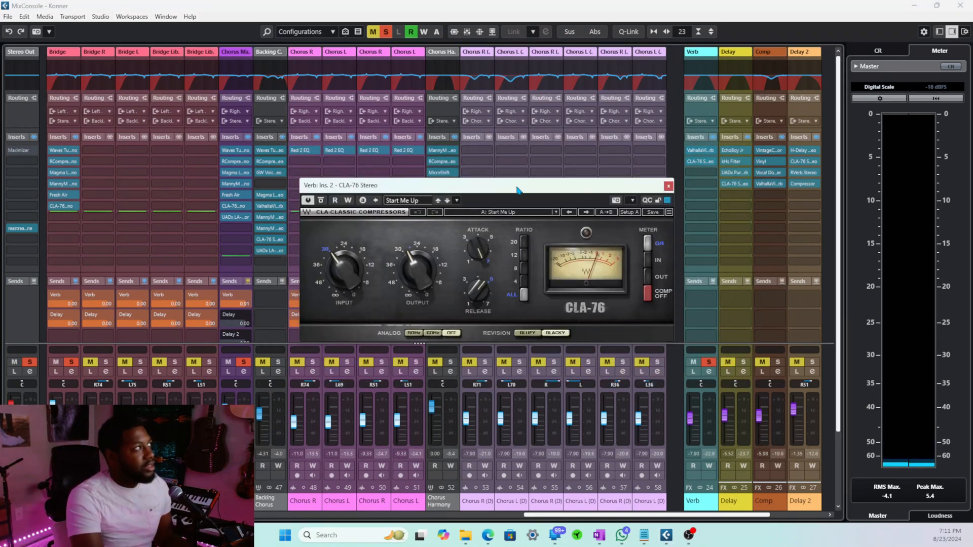
key("space")
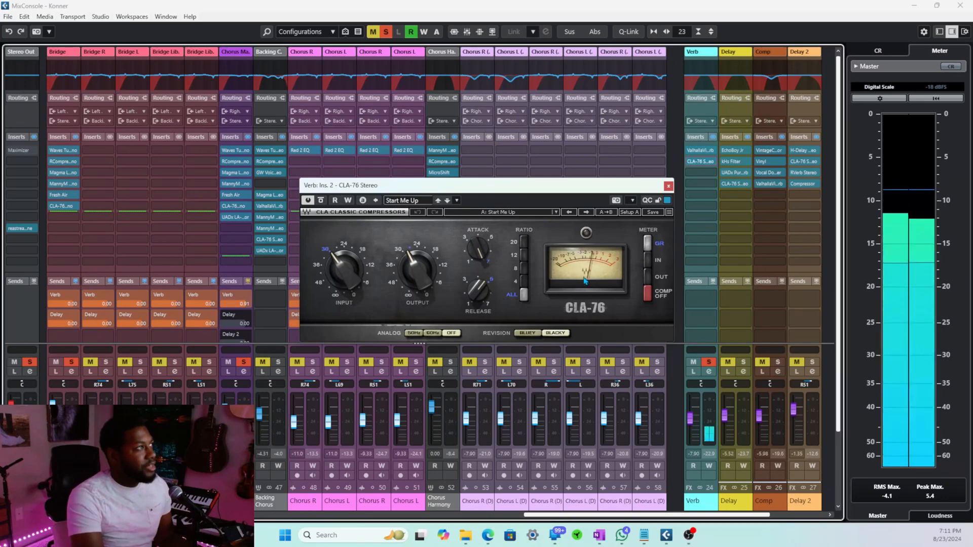
left_click_drag(420, 274, 442, 291)
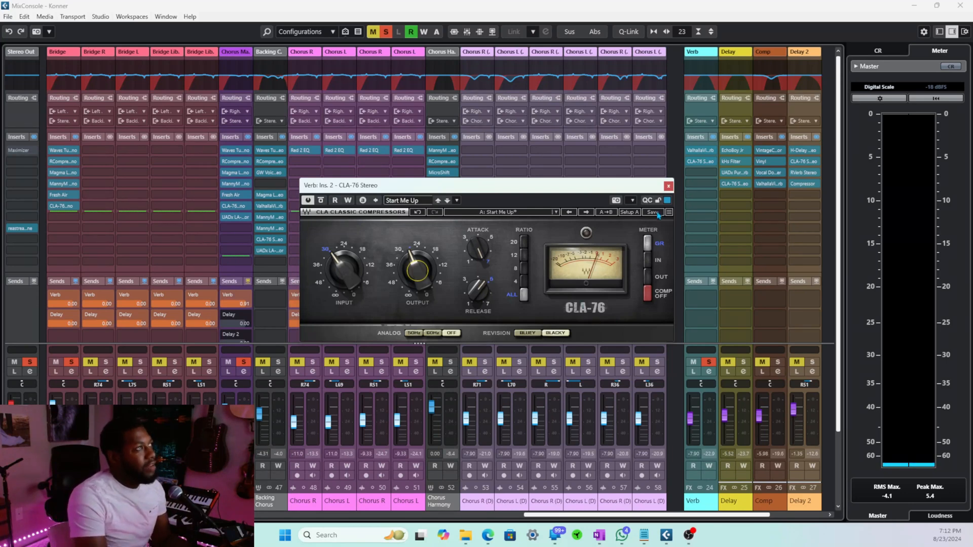
left_click(669, 186)
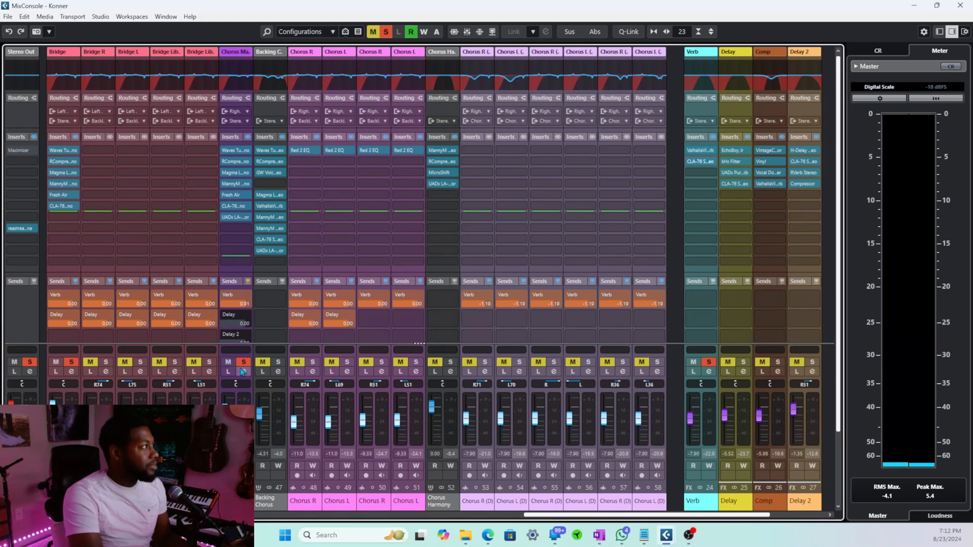
Step: Solo the instrumental folder in the project window and audition the chorus main vocal against it
key("F3")
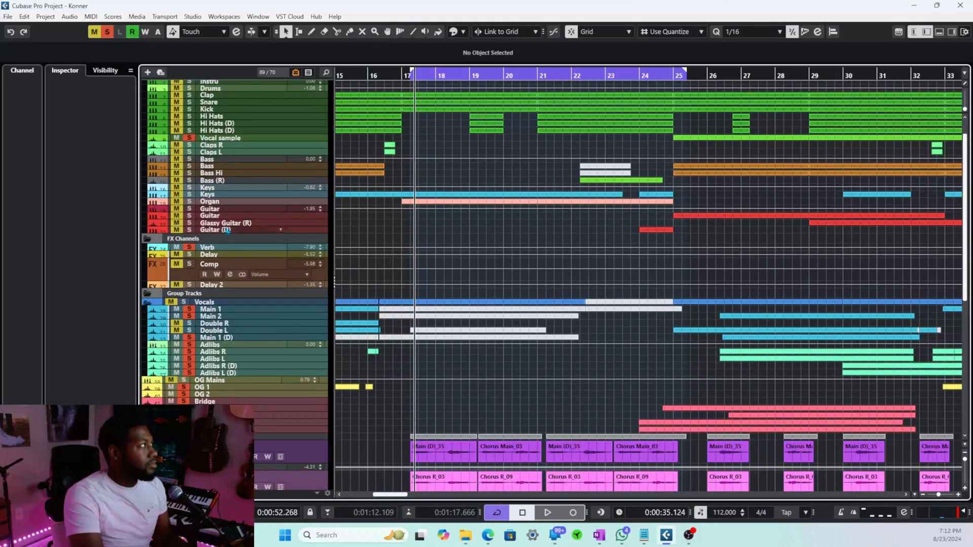
scroll(212, 238, "up", 2)
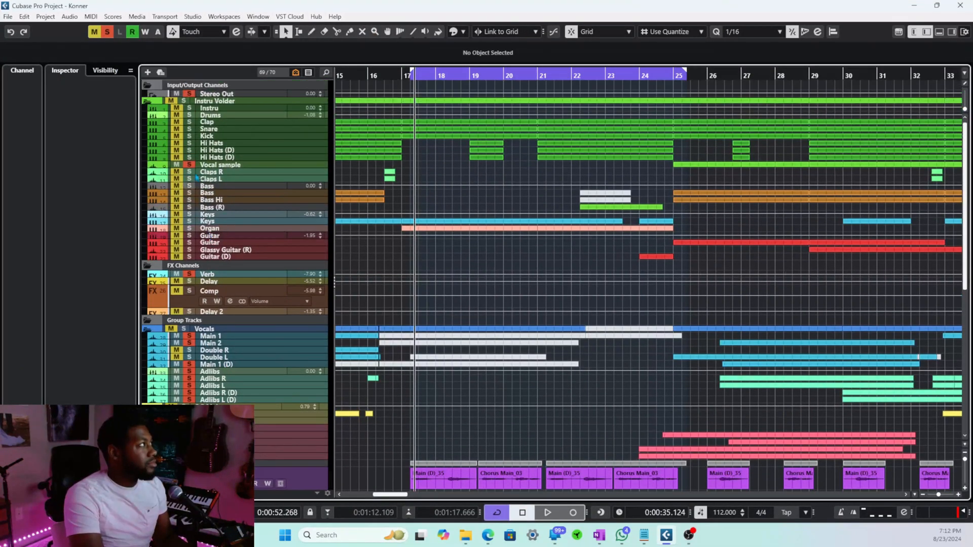
left_click(183, 102)
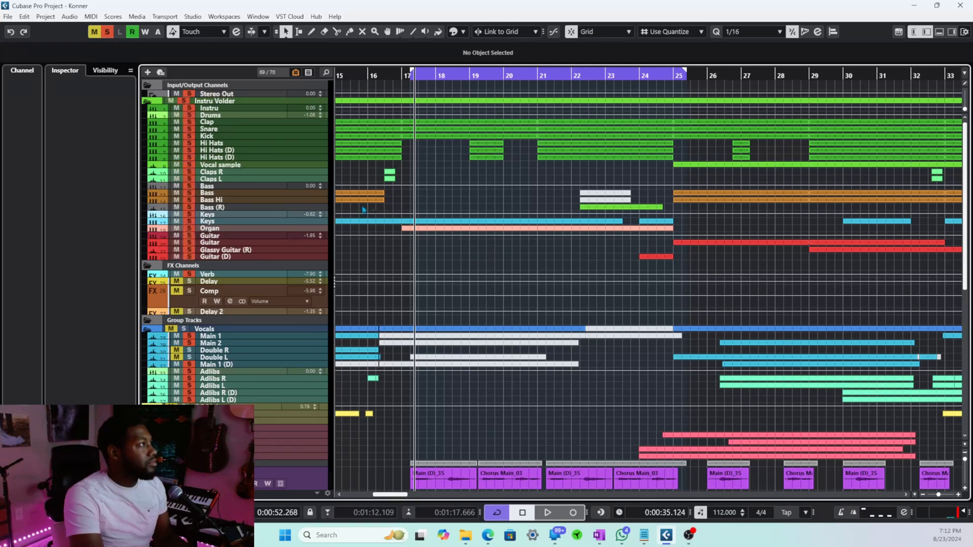
key("space")
scroll(555, 290, "down", 5)
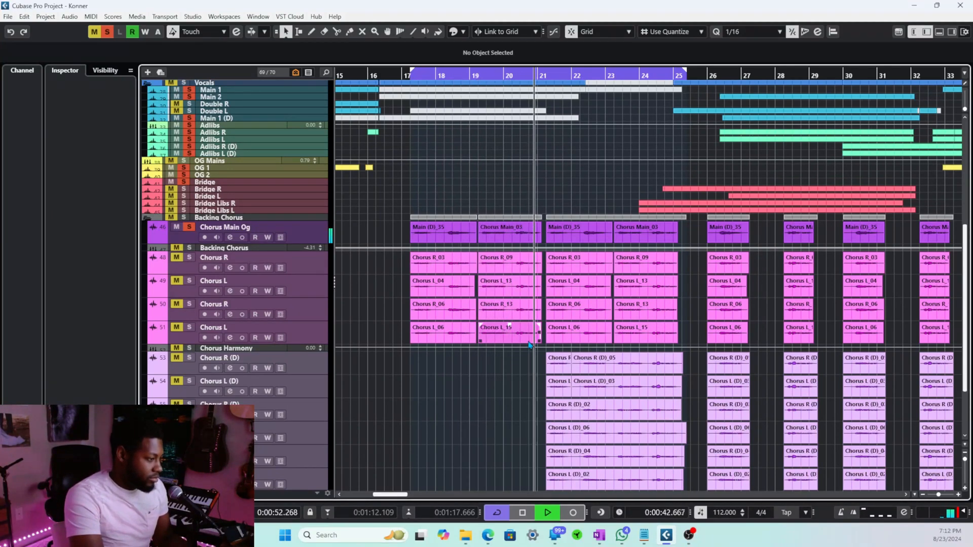
key("space")
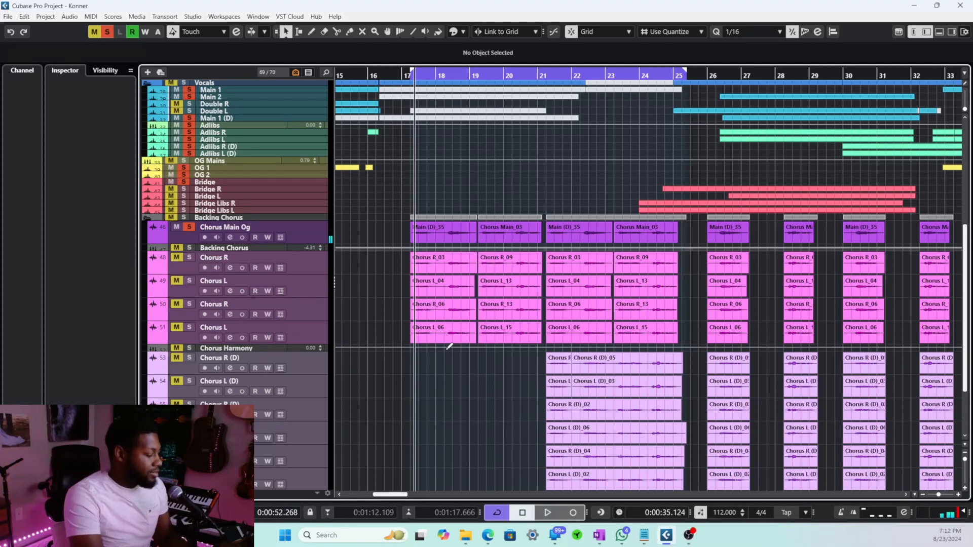
Step: Solo the Delay channel with the chorus main vocal's Delay send active and review its EchoBoy Jr insert
key("F3")
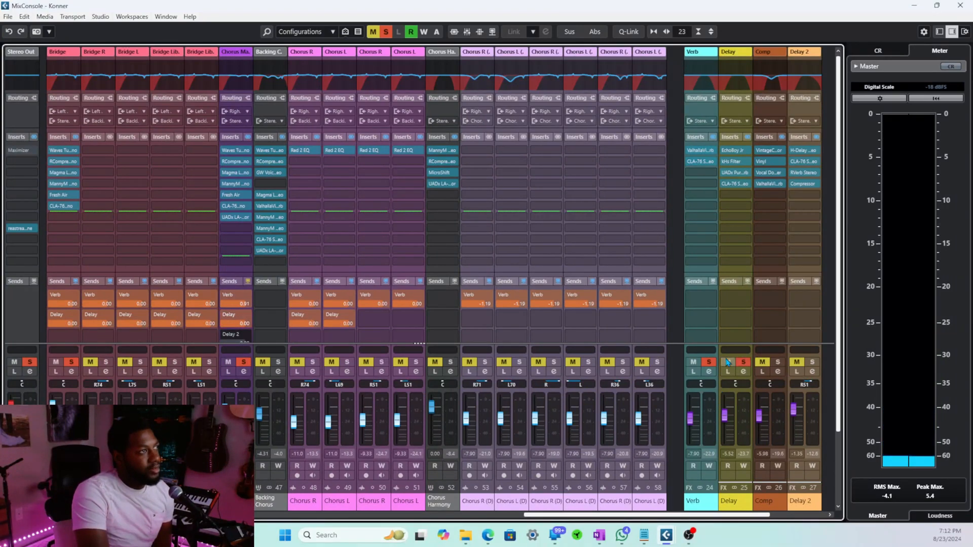
mouse_move(743, 151)
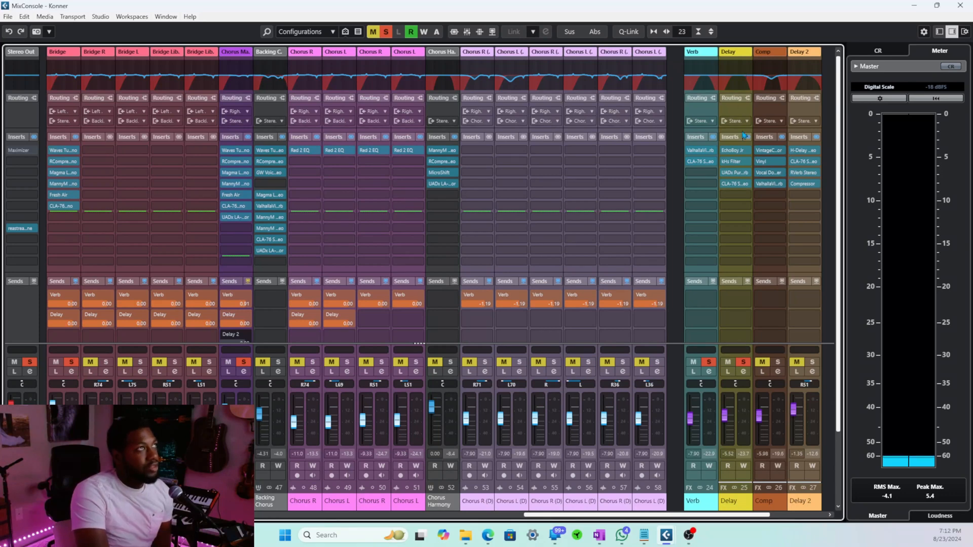
left_click(713, 81)
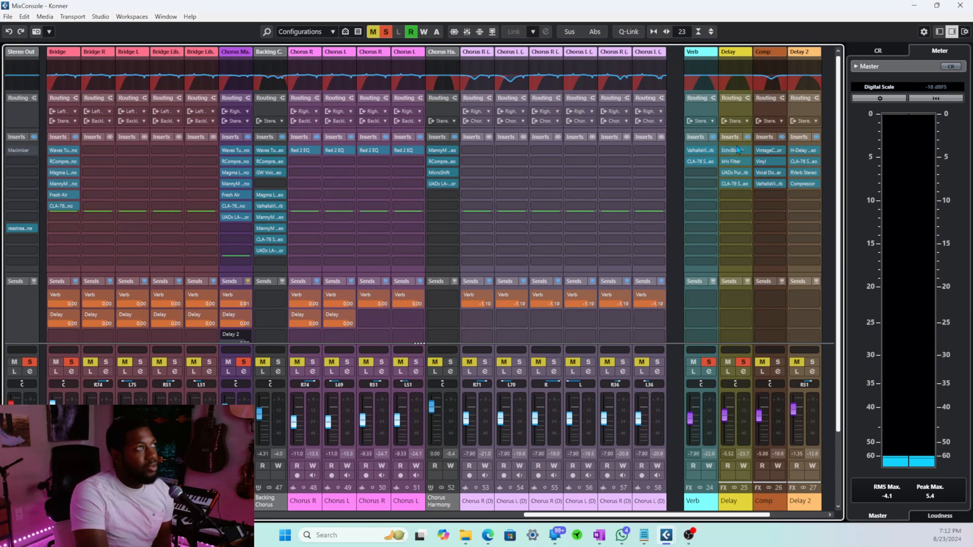
left_click(738, 150)
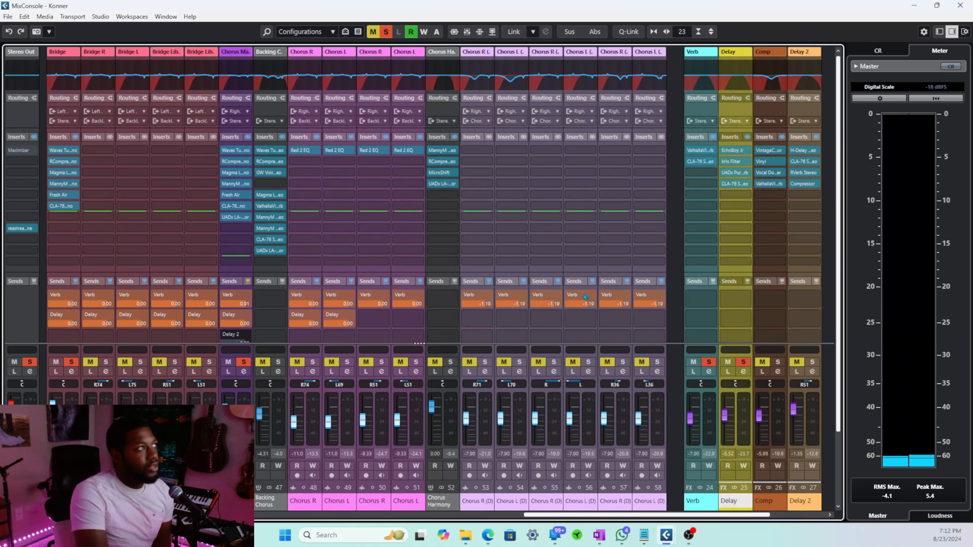
left_click(738, 151)
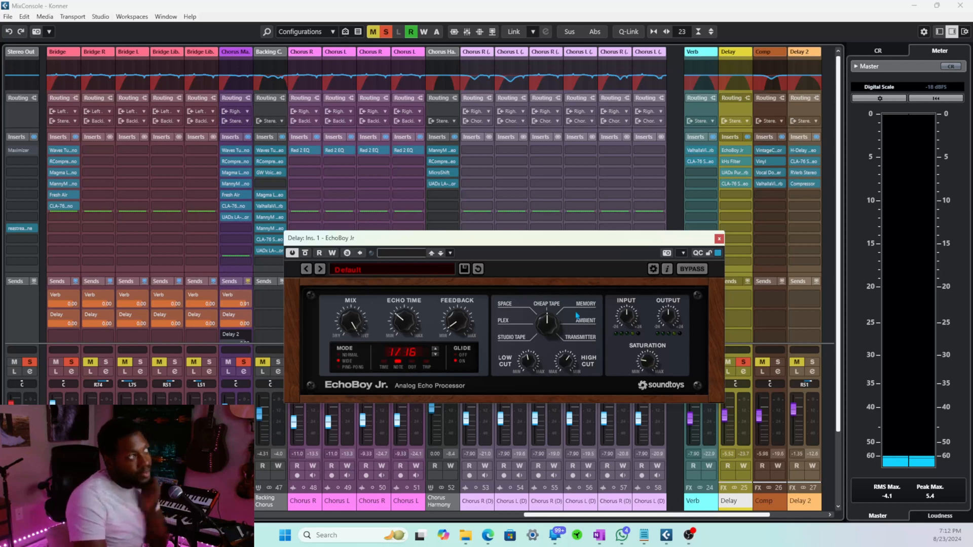
left_click(720, 239)
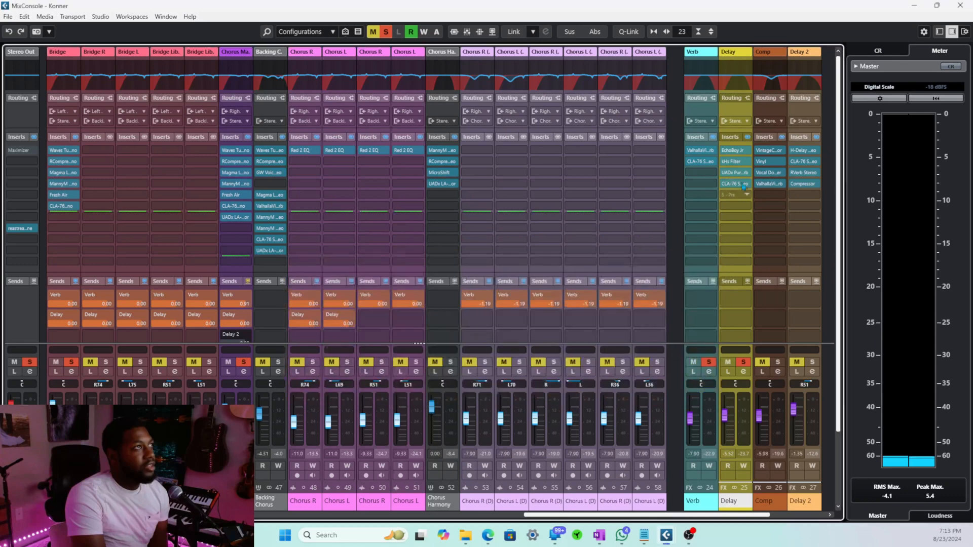
Step: Examine the Delay channel's remaining inserts: the kHs Filter, UADx Pure Plate Reverb and CLA-76 compressor
left_click(736, 161)
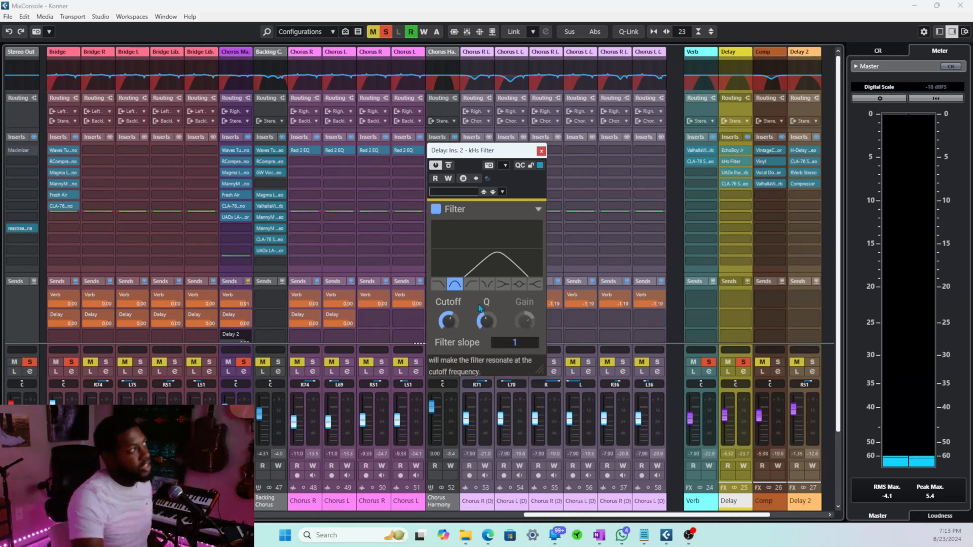
left_click(541, 150)
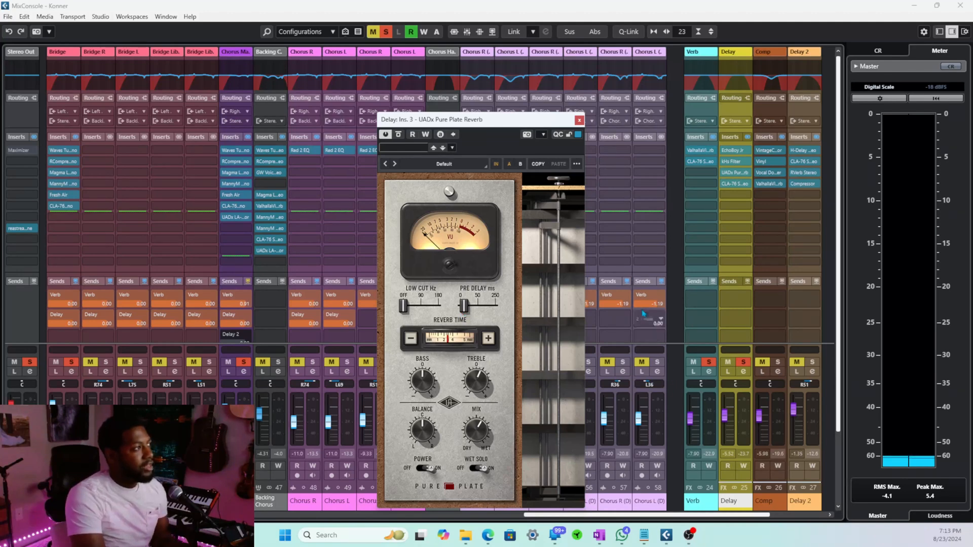
left_click(579, 121)
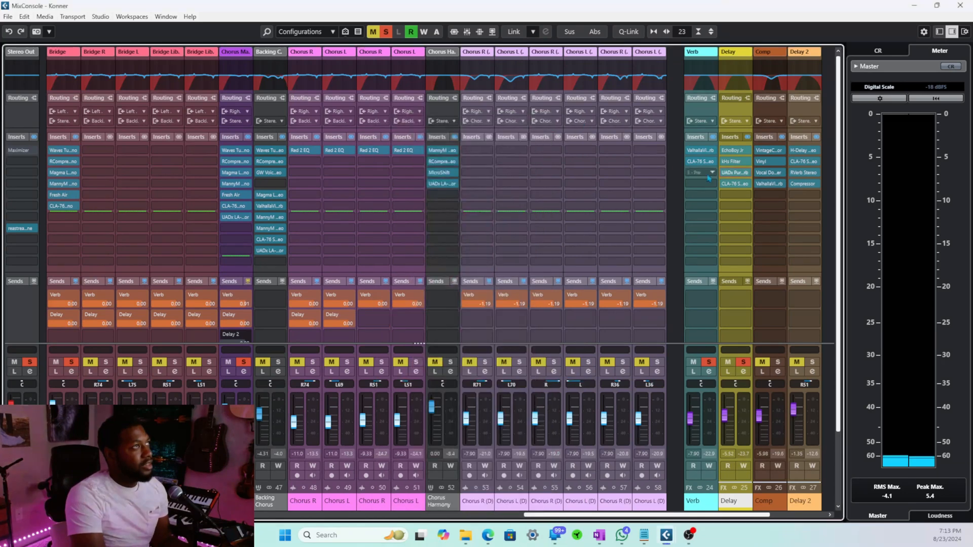
left_click(737, 184)
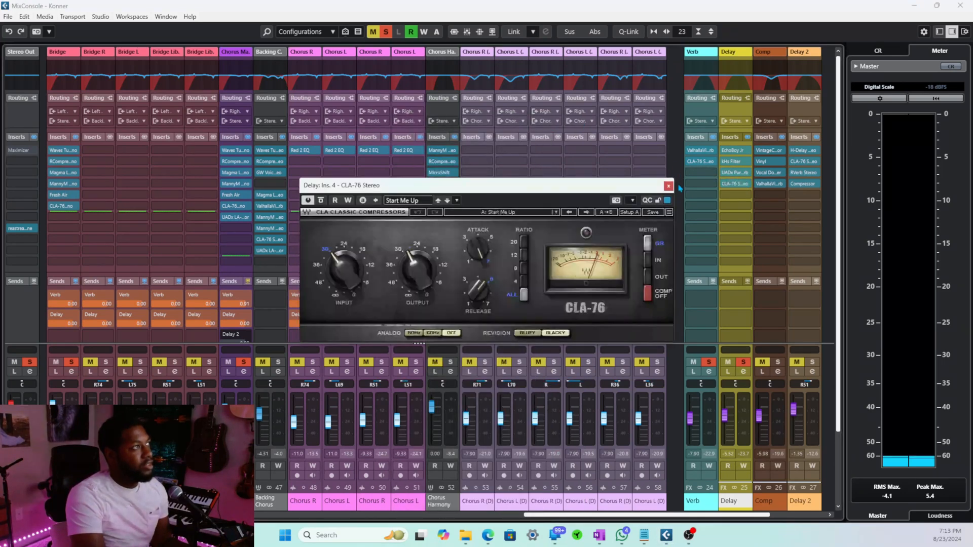
left_click(668, 186)
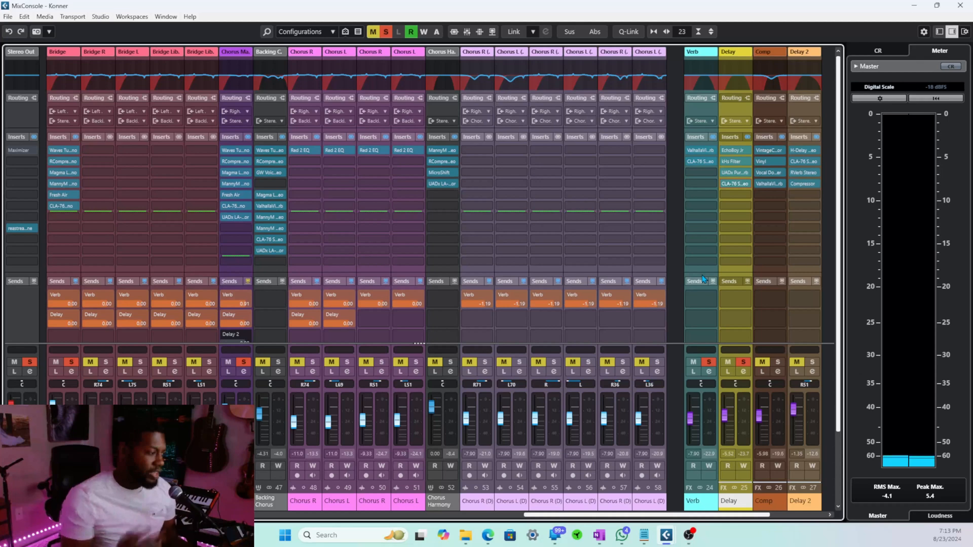
Step: Audition the chorus vocal with reverb and delay, compare it with the Verb channel unsoloed, and solo Verb again
key("space")
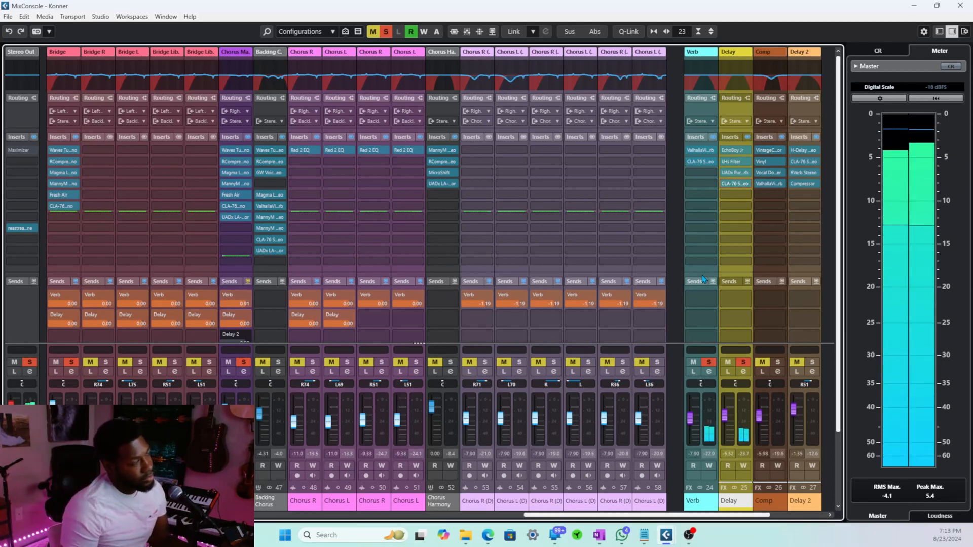
key("space")
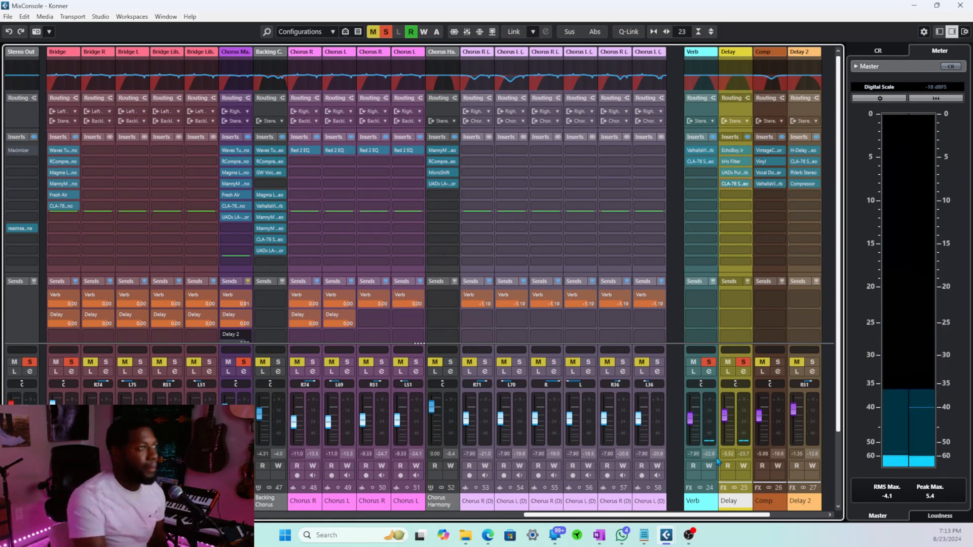
left_click(709, 362)
key("space")
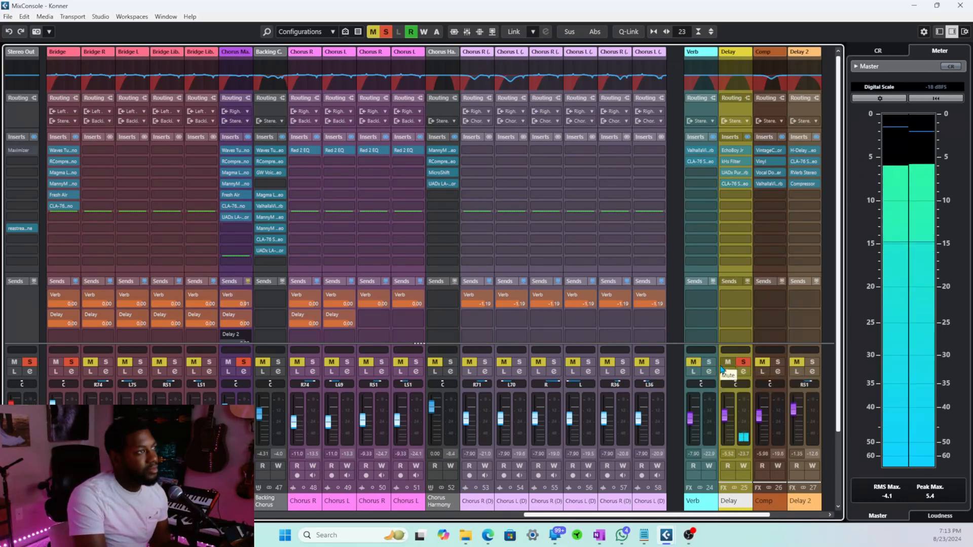
left_click(709, 362)
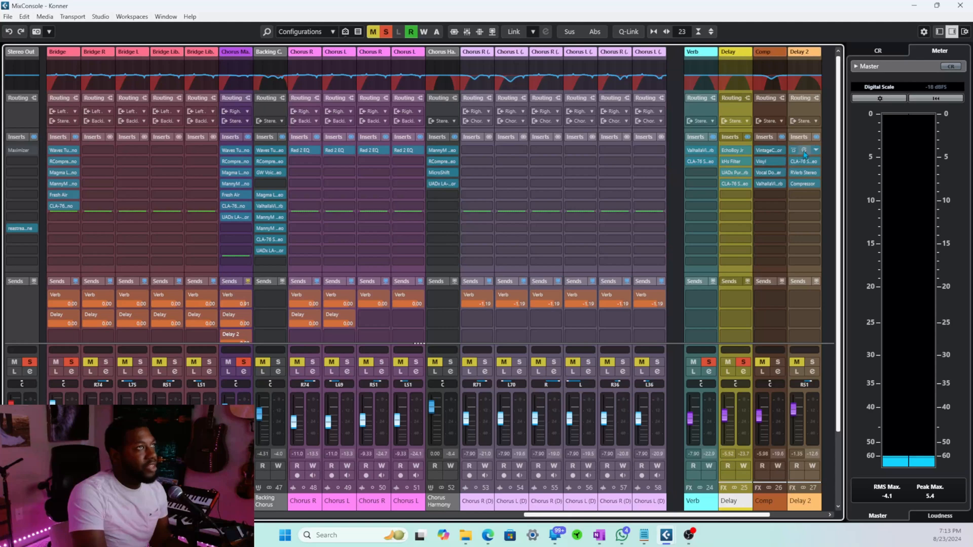
Step: Inspect the Delay 2 channel's EQ curve with its low-cut and high-cut filters, and close the display
left_click(811, 88)
key("Escape")
left_click(818, 87)
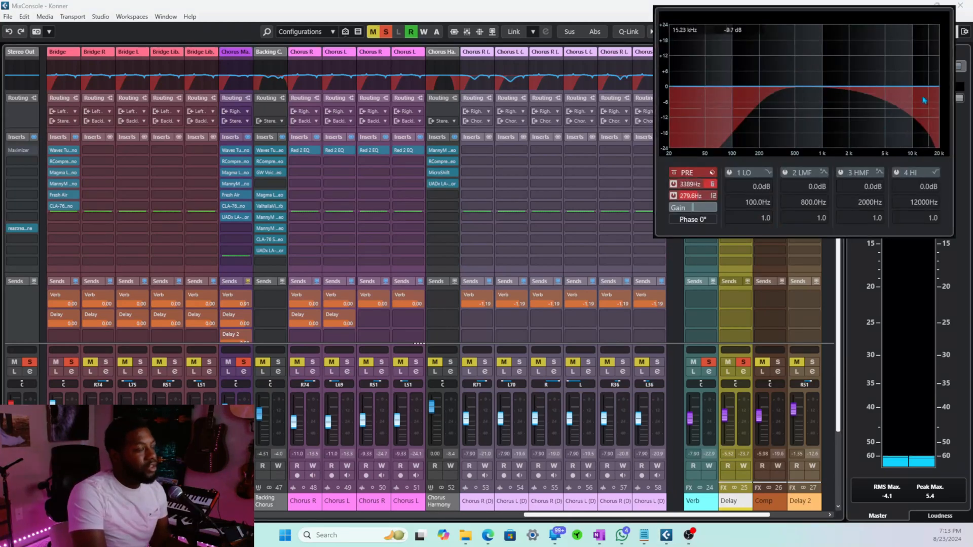
key("Escape")
left_click(815, 84)
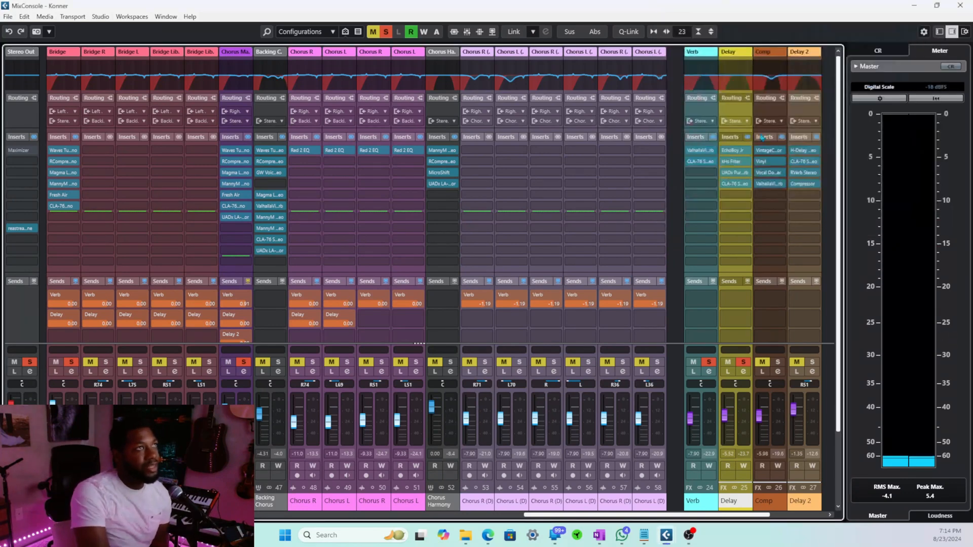
Step: Examine the delay time, feedback and filter settings of Delay 2's H-Delay, and check its CLA-76 compressor
left_click(801, 155)
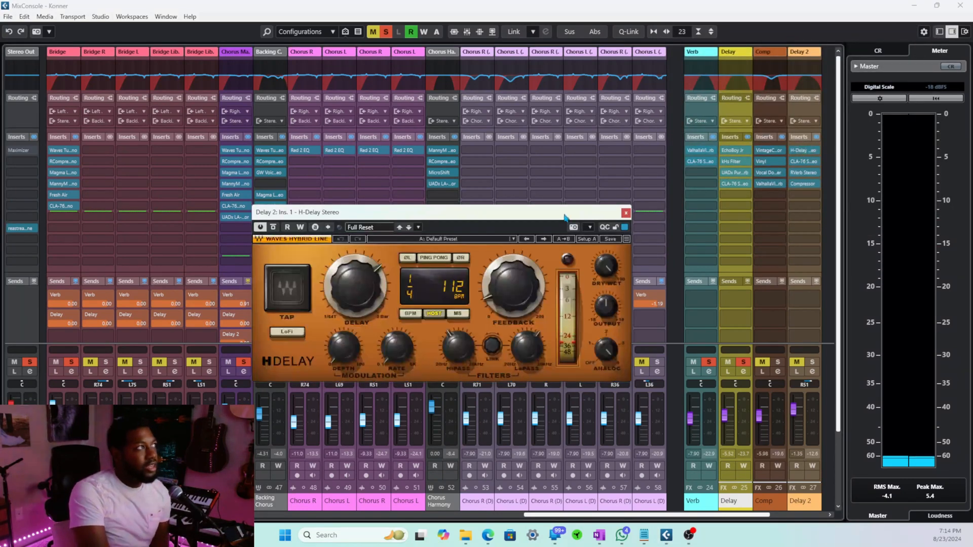
left_click_drag(565, 217, 759, 141)
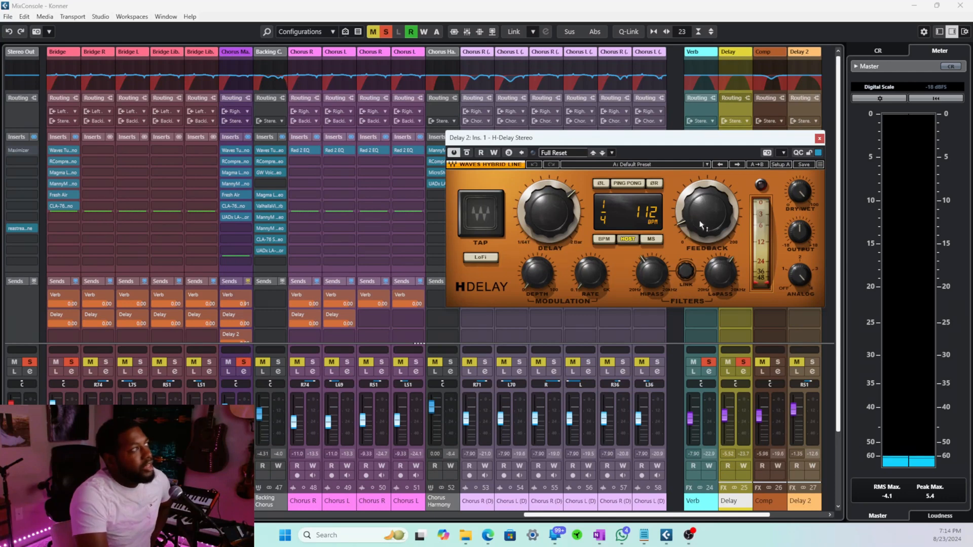
left_click(820, 139)
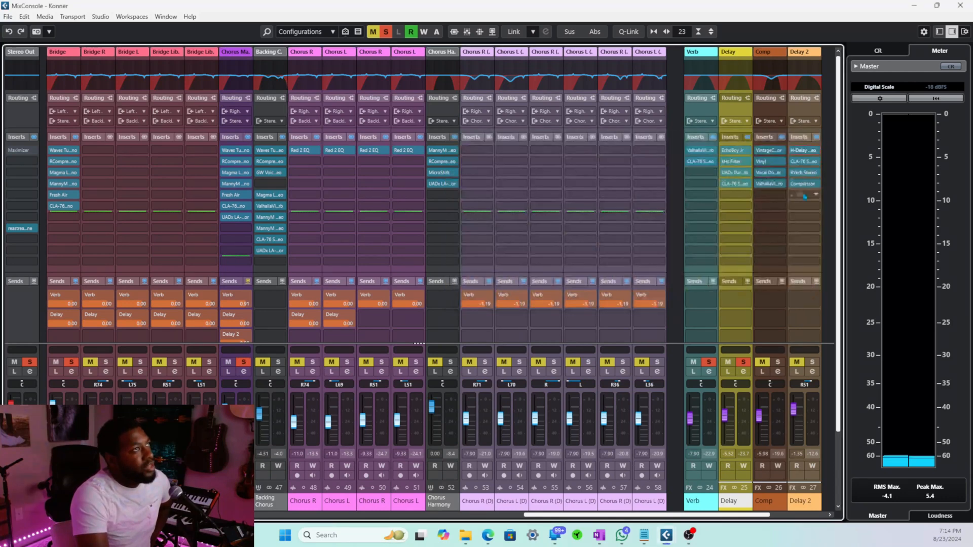
left_click(805, 162)
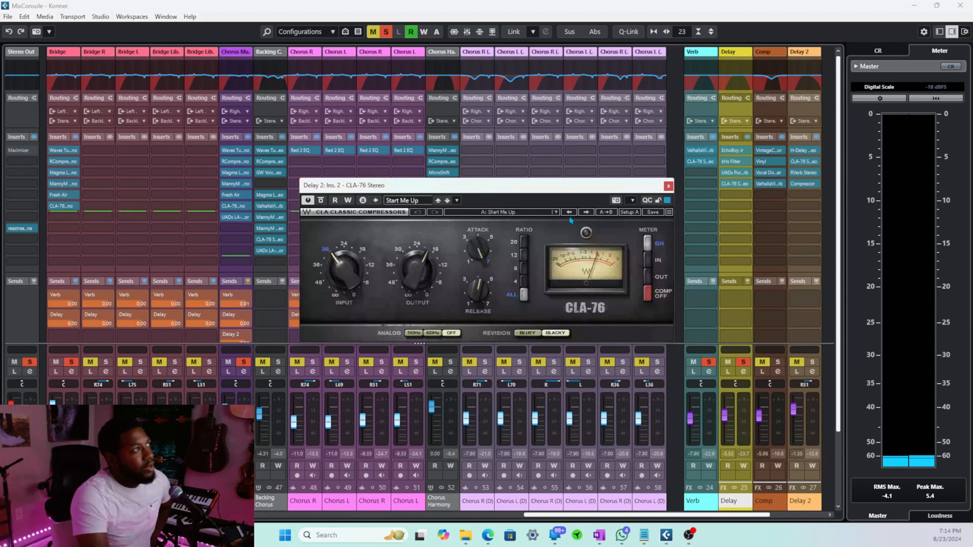
left_click(669, 187)
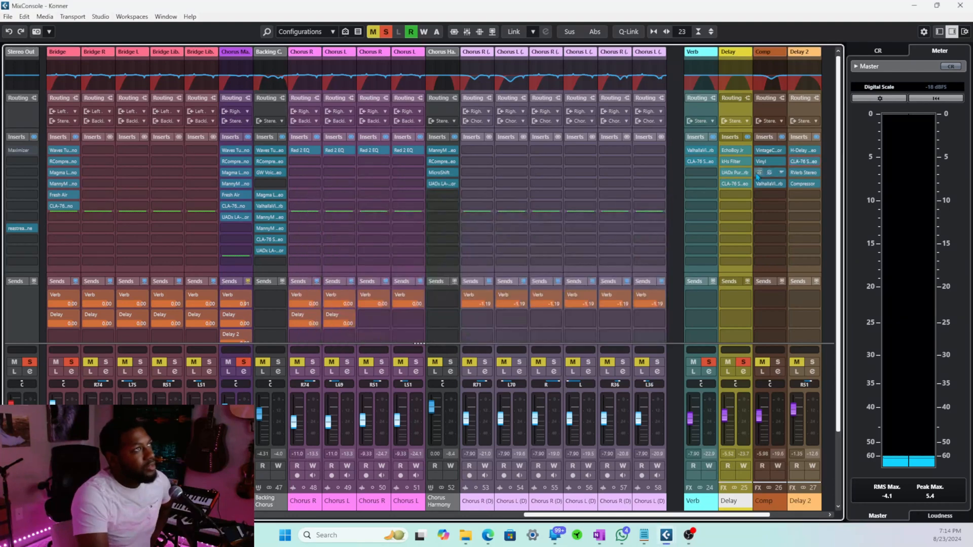
Step: Review the Delay 2 channel's RVerb settings and its Compressor insert, closing each plug-in
left_click(804, 172)
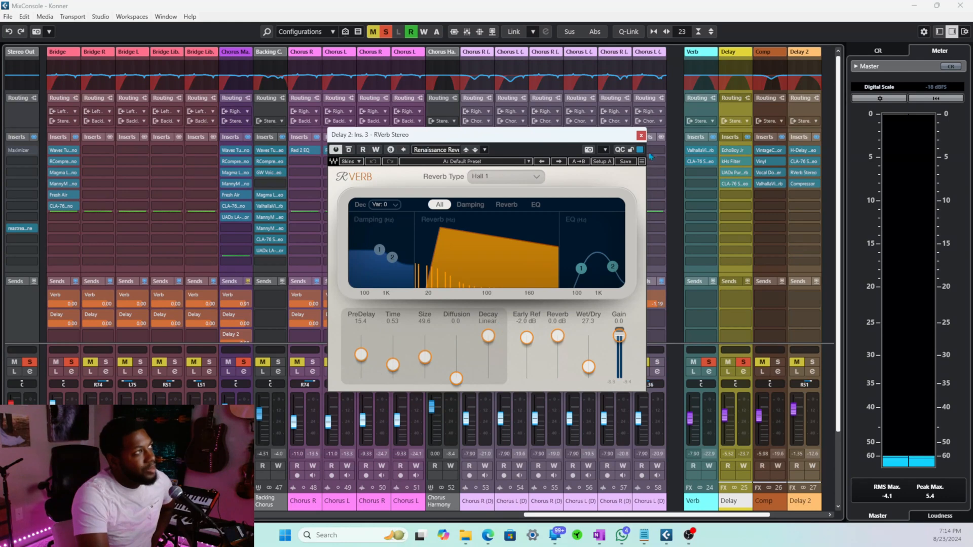
left_click(642, 136)
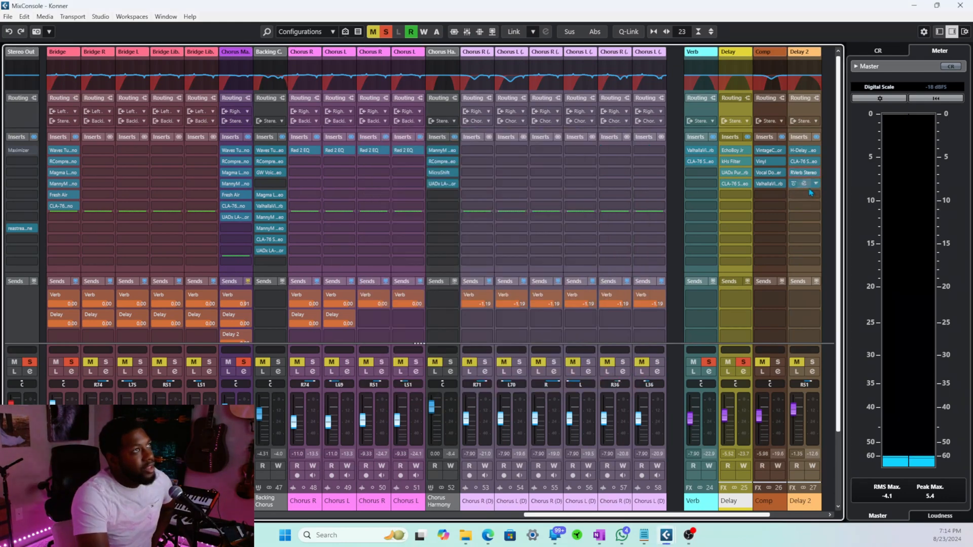
left_click(805, 185)
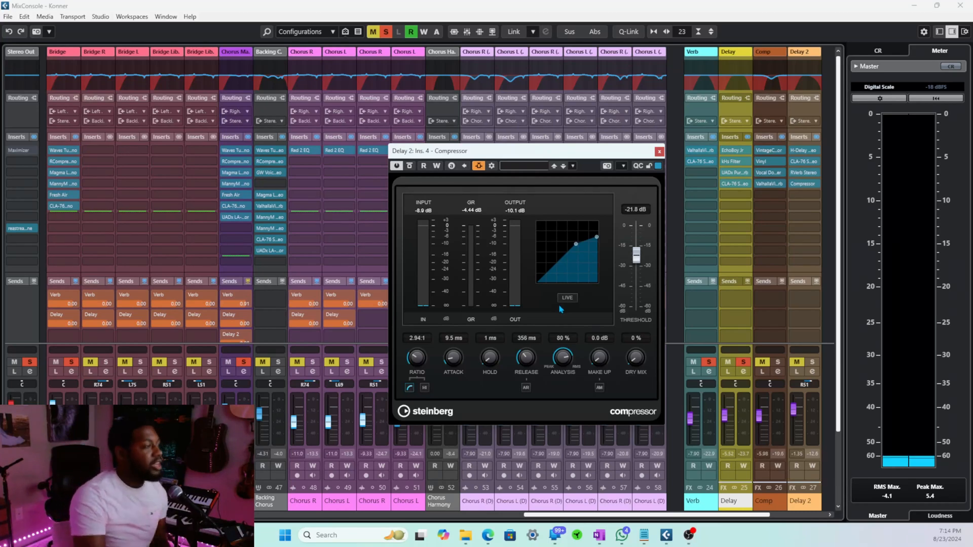
left_click(659, 152)
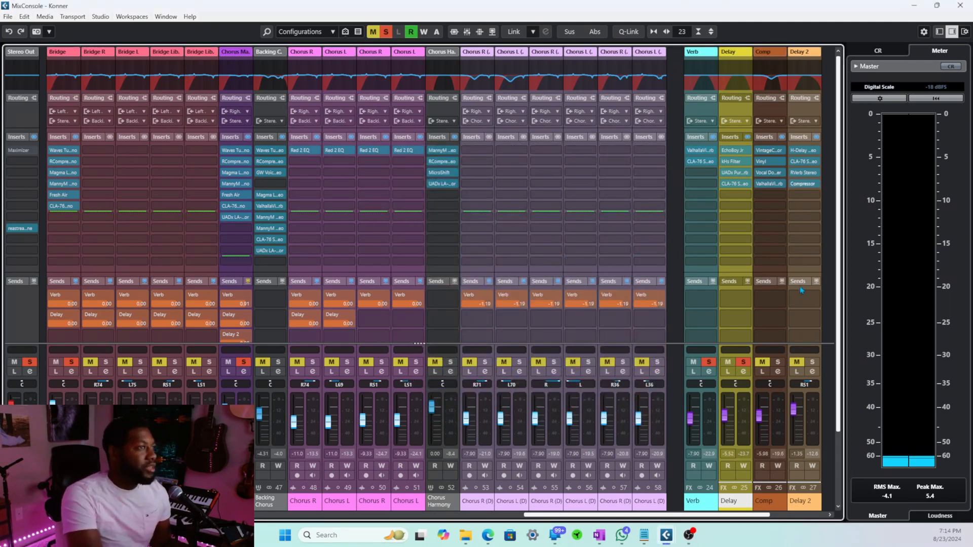
Step: Solo the Delay 2 channel during playback and review its Compressor's side-chain routing from Chorus Main Og
left_click(796, 364)
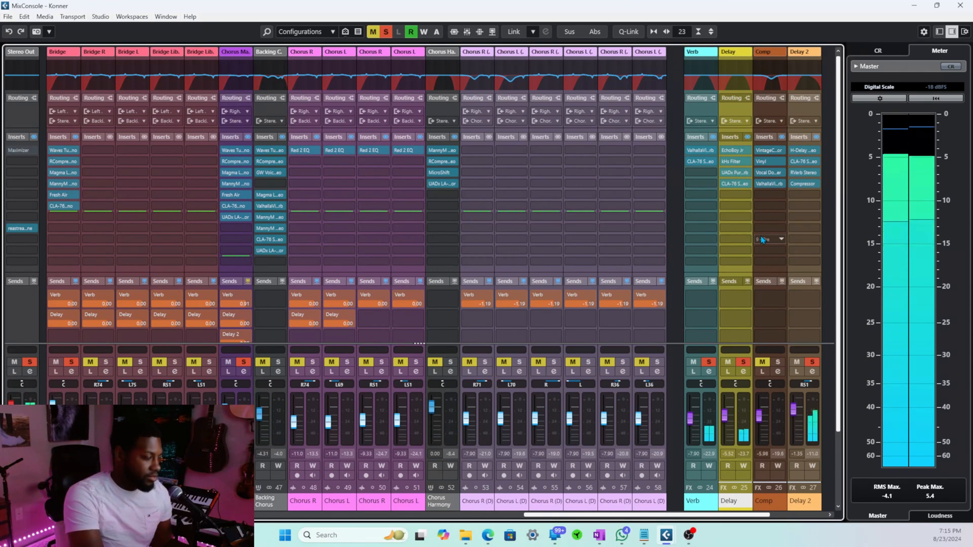
left_click(805, 186)
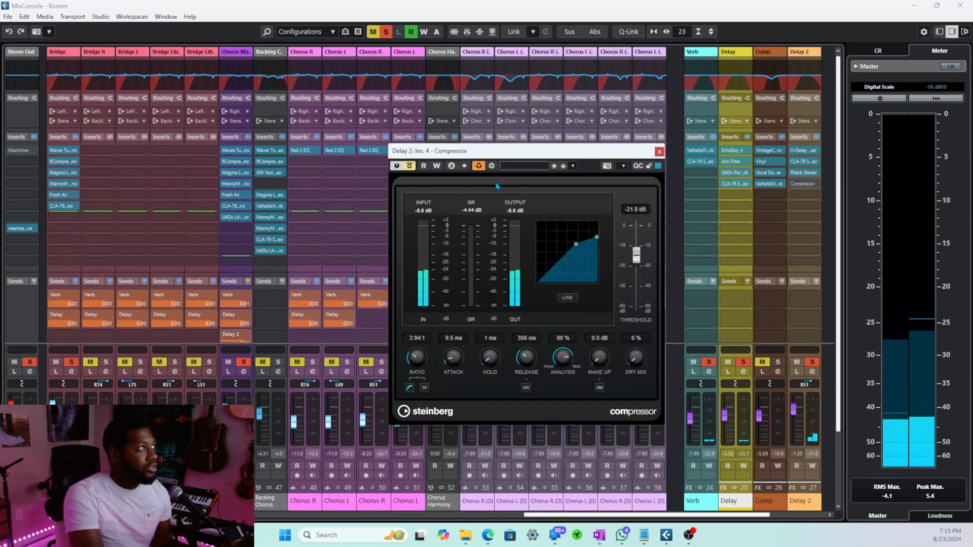
left_click(479, 166)
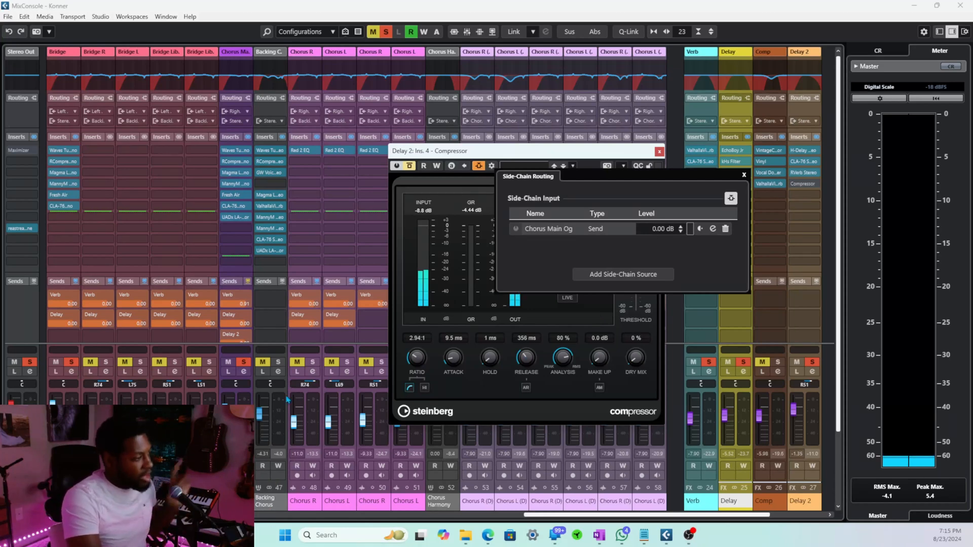
scroll(318, 403, "left", 2)
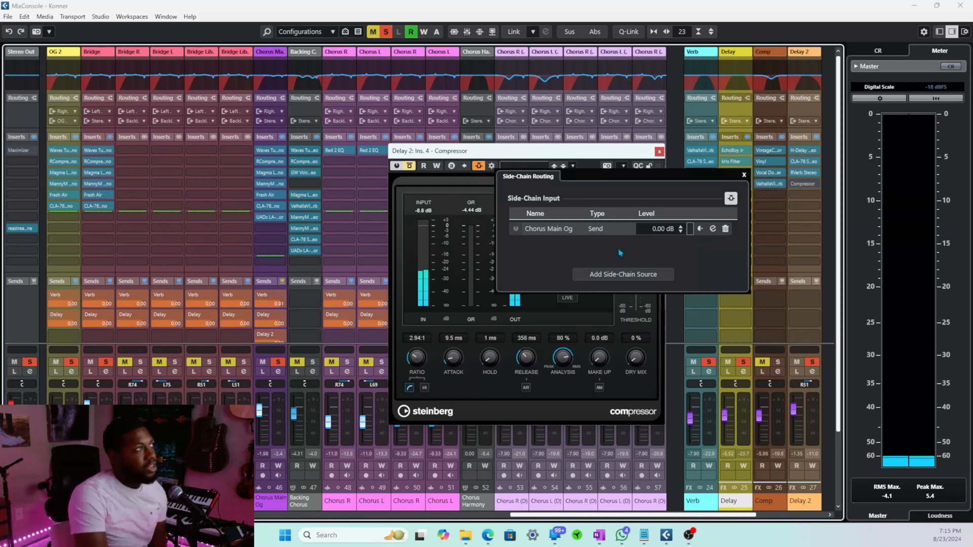
left_click(561, 399)
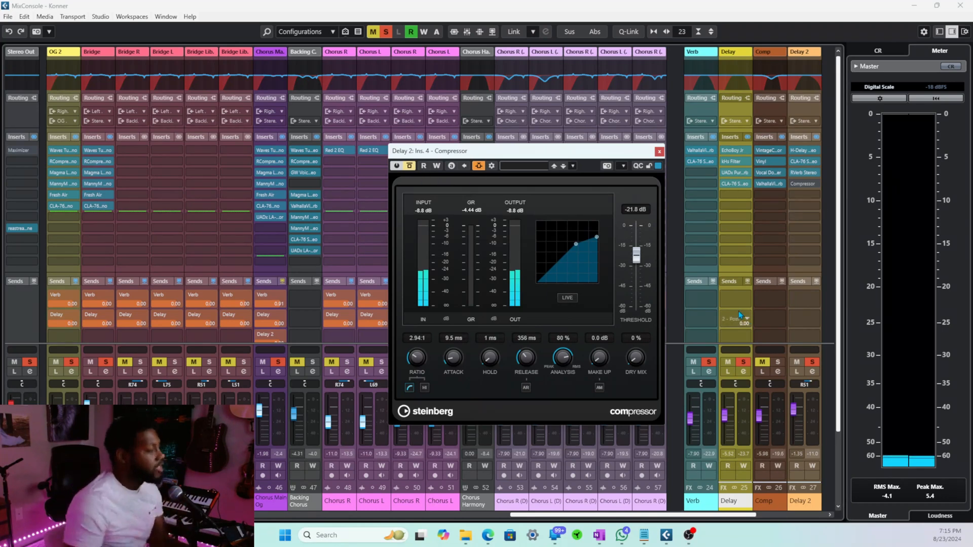
Step: Audition Delay 2 with its Compressor active and enable the compressor's side-chain send on the Chorus Main Og channel
key("space")
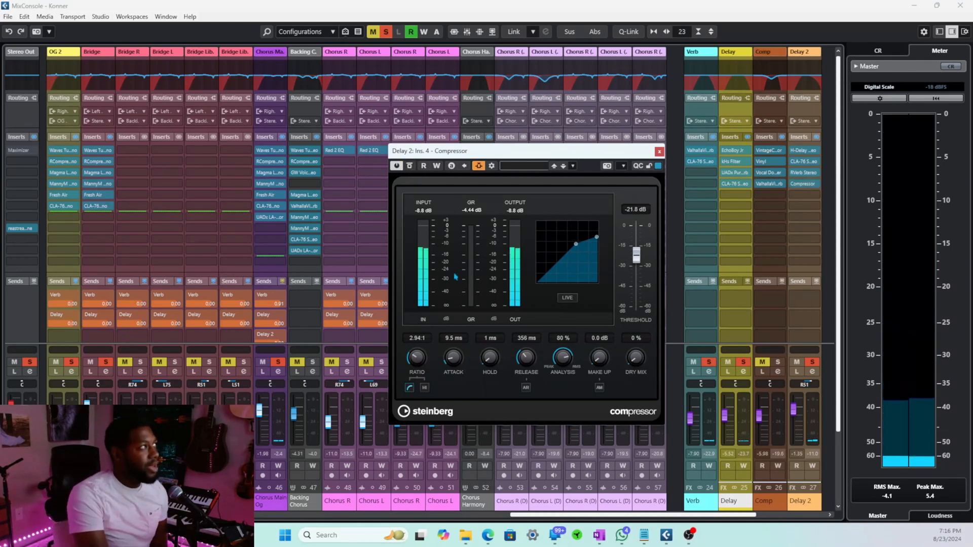
key("space")
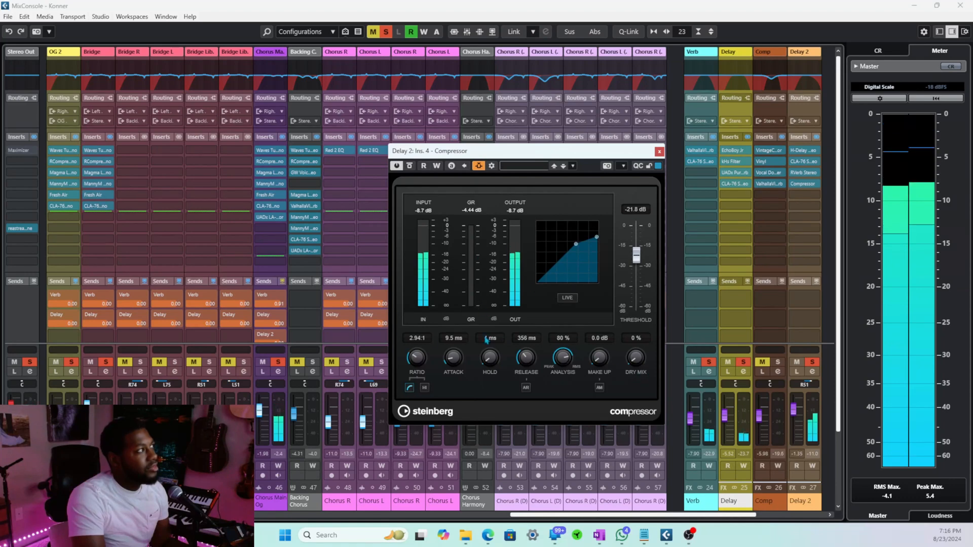
scroll(716, 330, "down", 2)
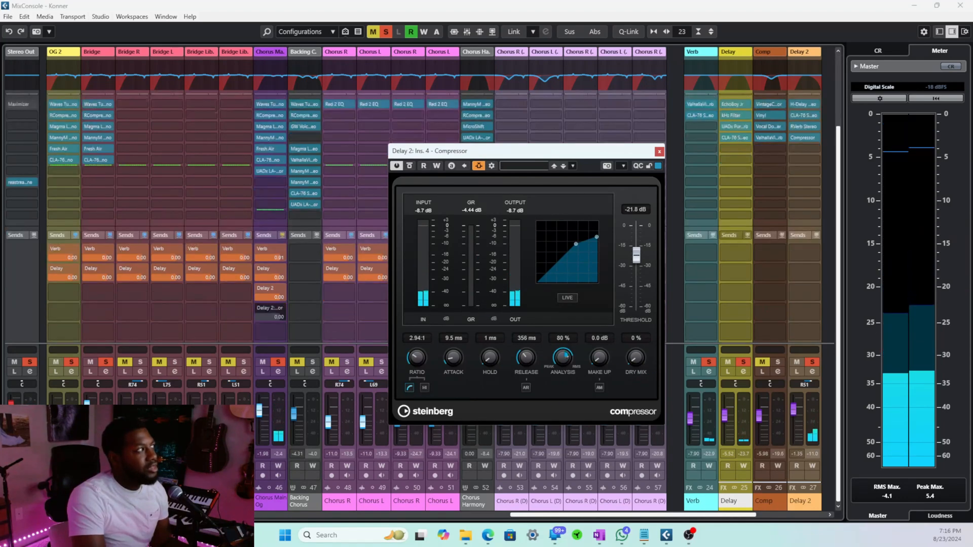
left_click(258, 310)
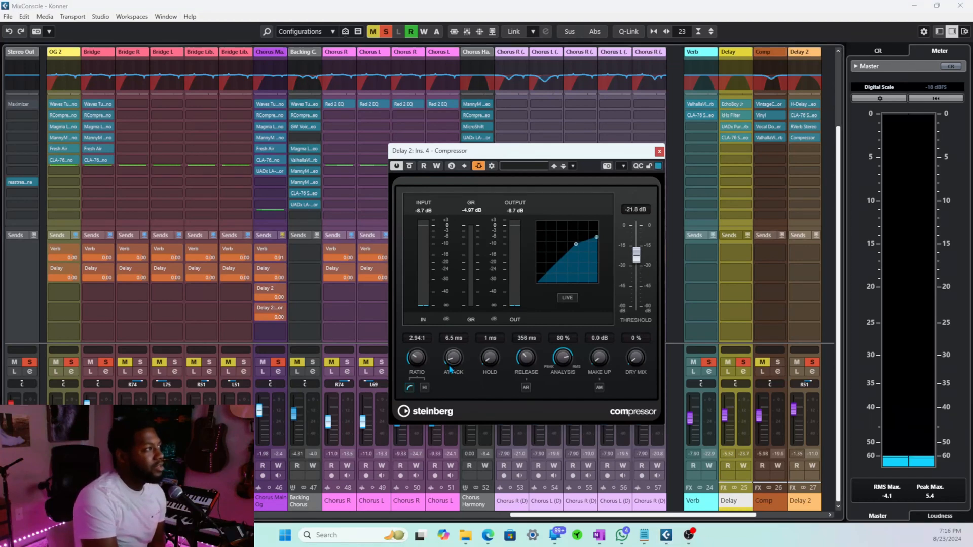
Step: Set Delay 2's Compressor to 4.5 ms attack, 99 ms release and -20.2 dB threshold during playback, and close it
key("space")
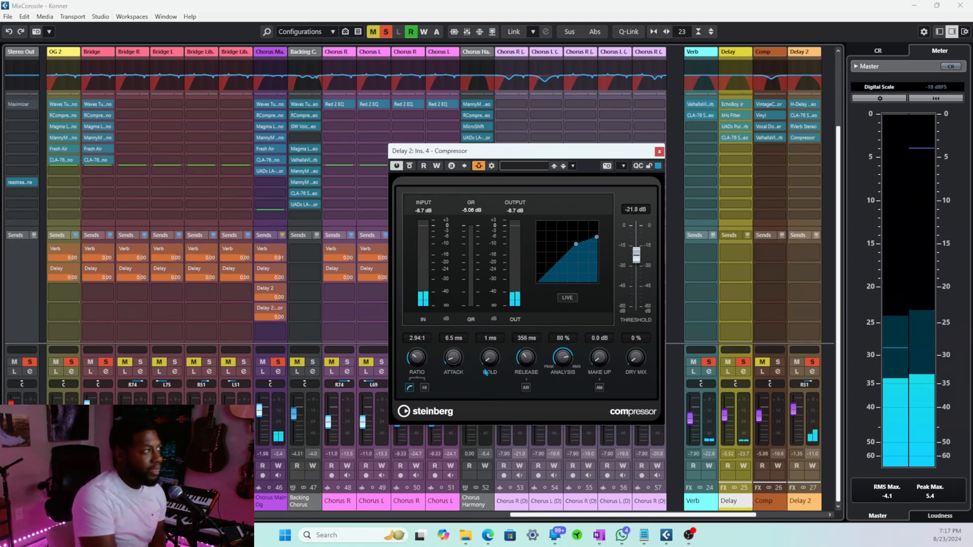
left_click_drag(524, 363, 529, 366)
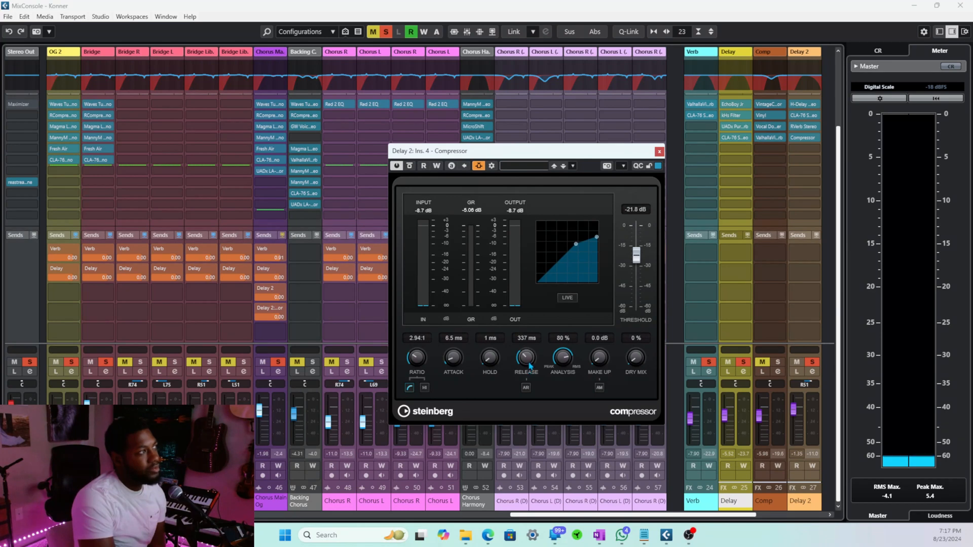
key("space")
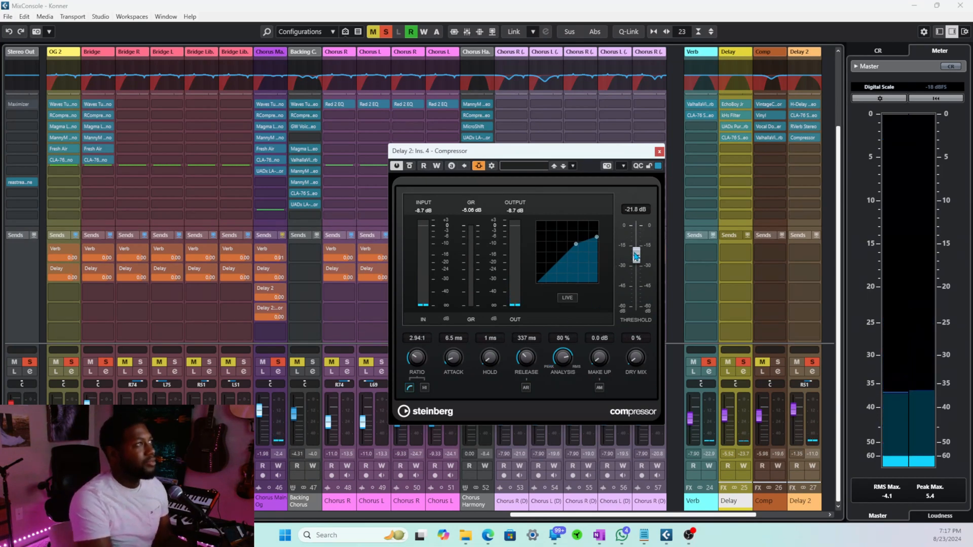
left_click_drag(635, 257, 637, 255)
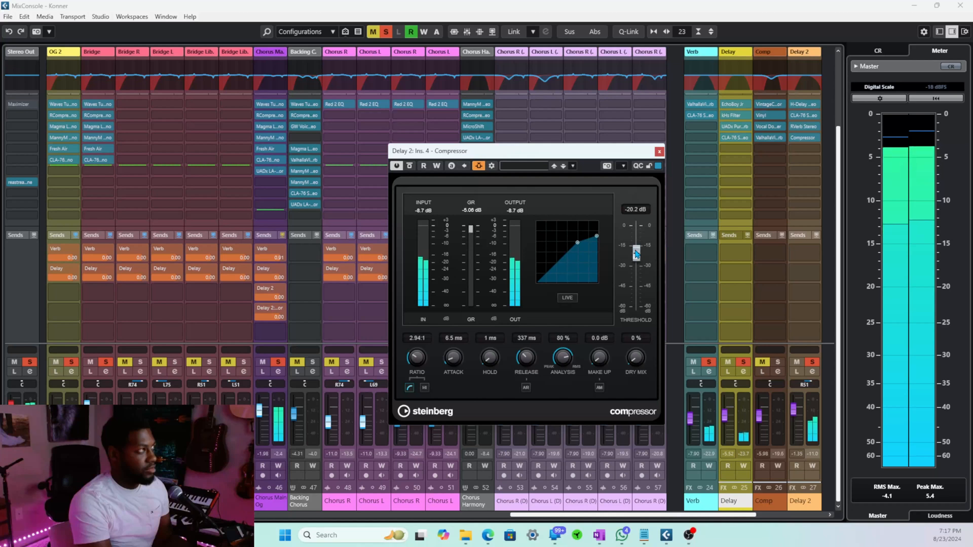
left_click_drag(454, 358, 460, 370)
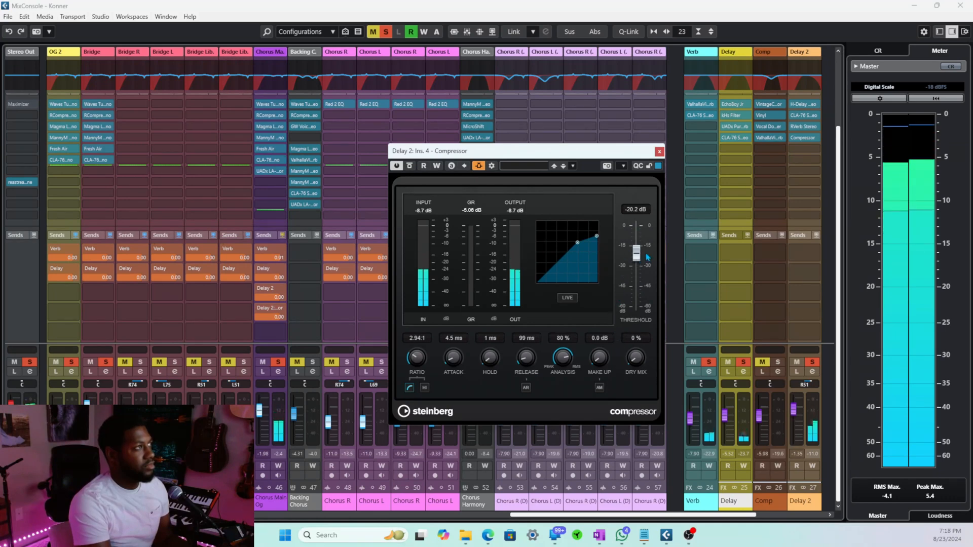
left_click(659, 151)
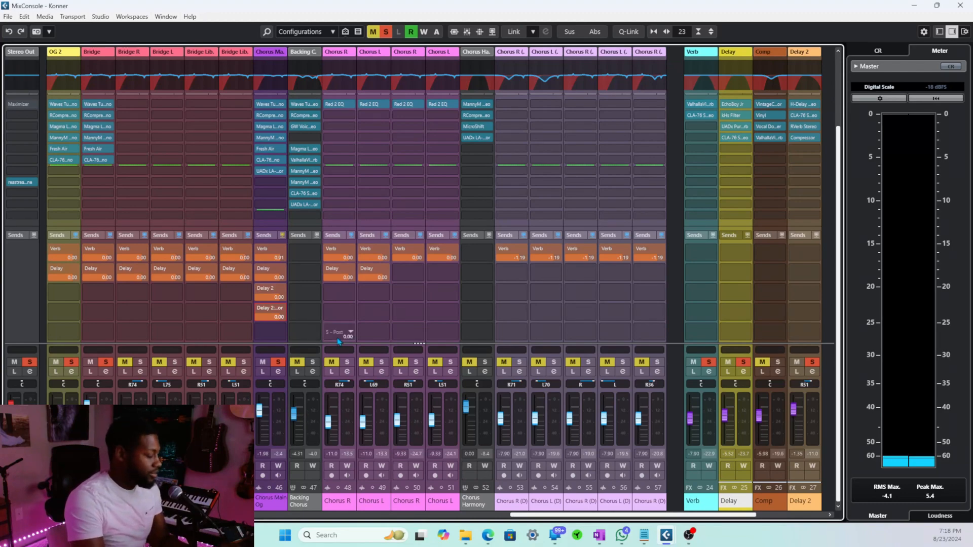
Step: Switch to the project window and clear the solos on Chorus Main Og and the remaining soloed tracks
key("F3")
scroll(443, 375, "down", 5)
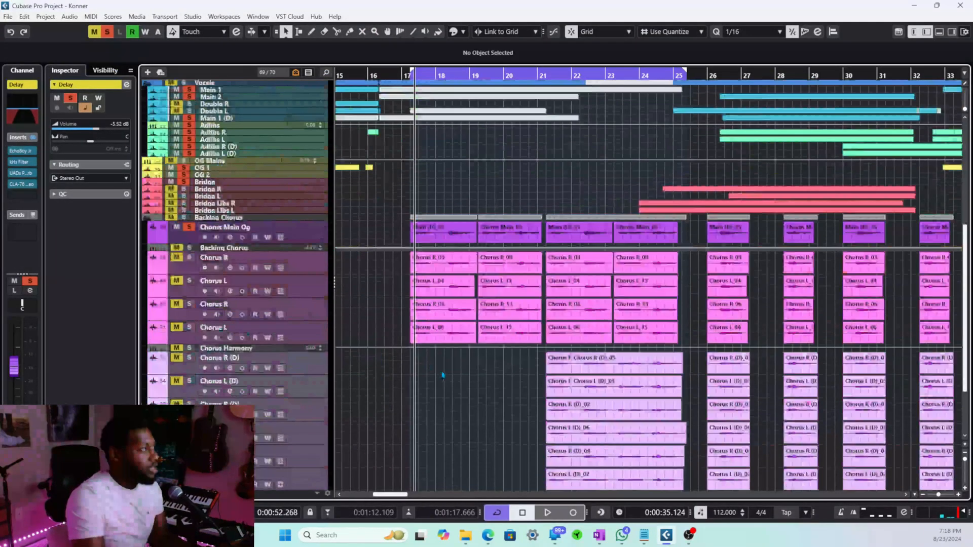
scroll(443, 375, "down", 3)
left_click(190, 145)
scroll(297, 253, "up", 9)
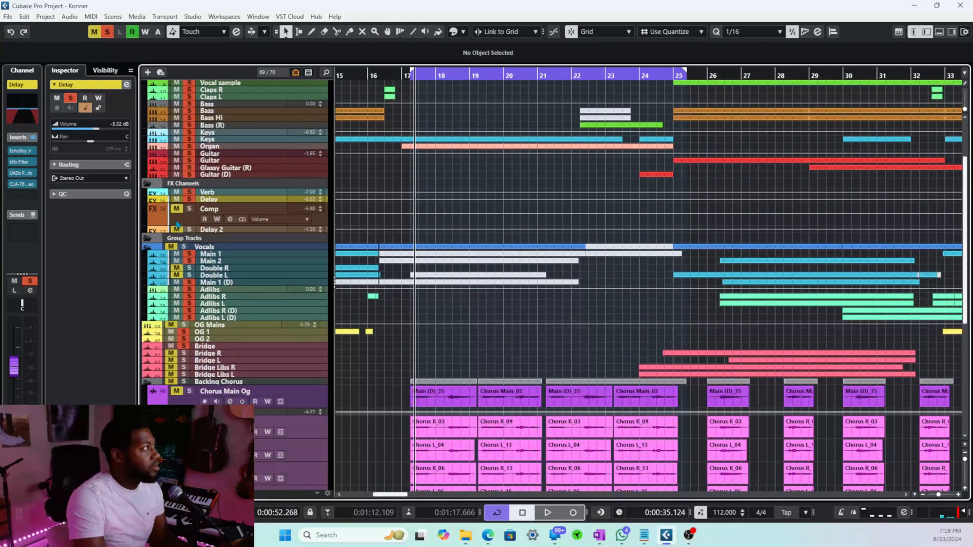
scroll(190, 144, "up", 3)
left_click(191, 95)
Step: Solo the first Chorus R and Chorus L pair and the Backing Chorus group, with the cursor just before the chorus clips
scroll(404, 276, "down", 12)
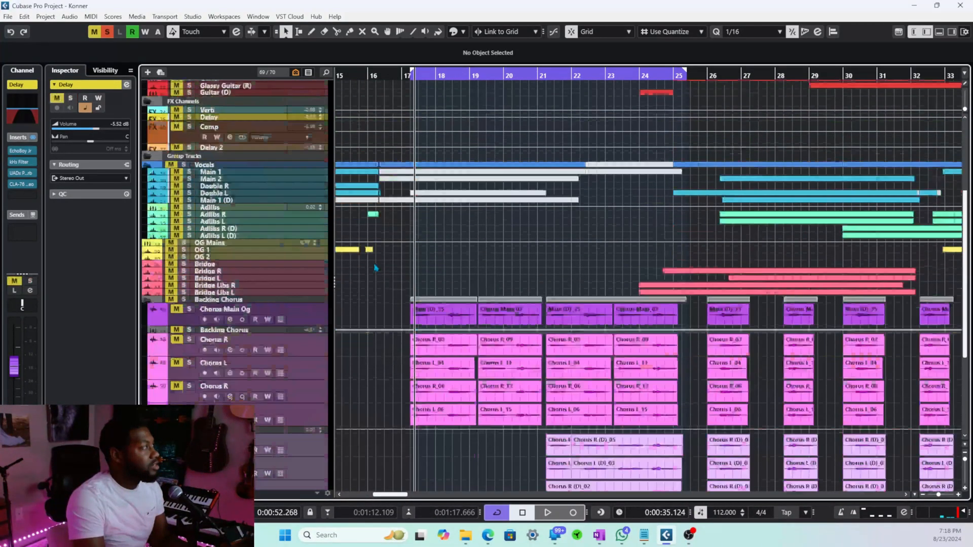
scroll(458, 304, "up", 2)
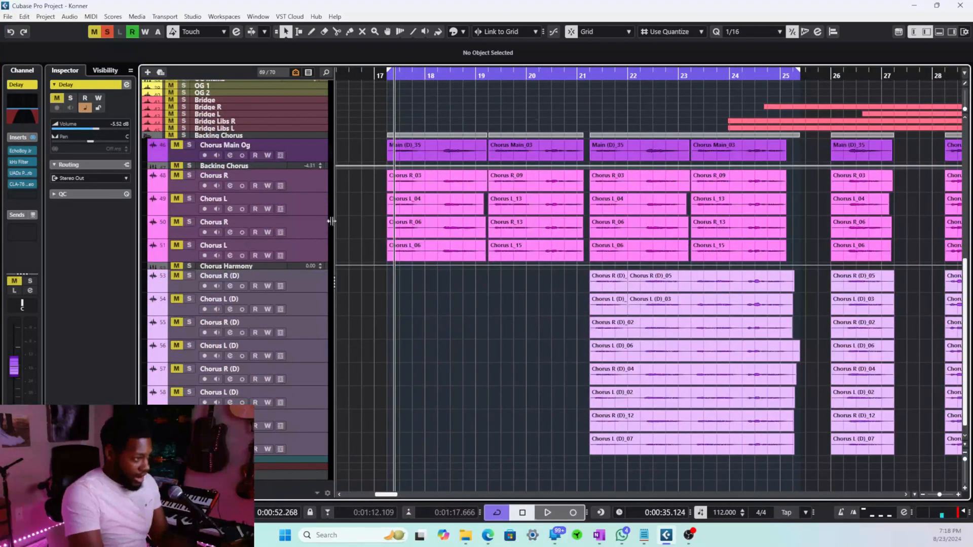
scroll(440, 241, "up", 2)
scroll(444, 248, "up", 3)
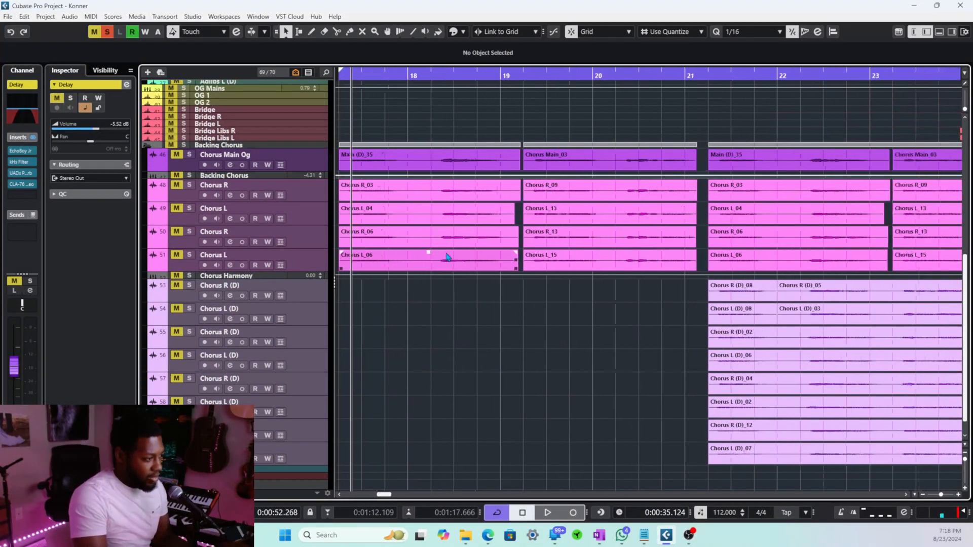
scroll(449, 252, "left", 1)
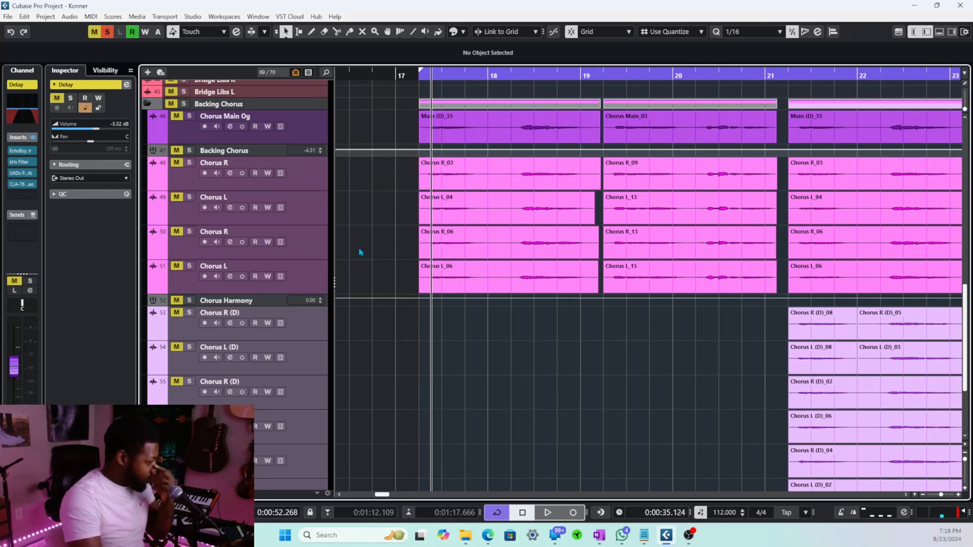
left_click(318, 186)
left_click(311, 210)
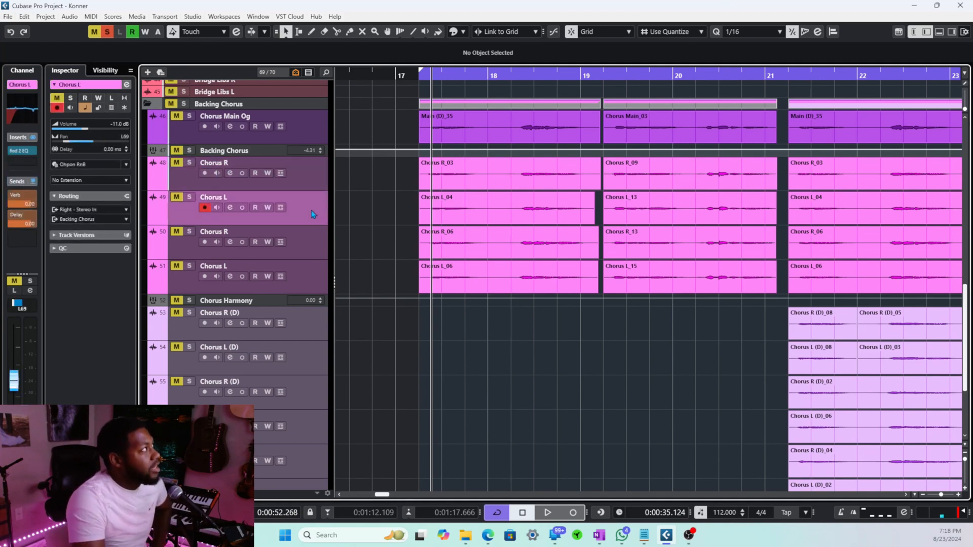
left_click(190, 163)
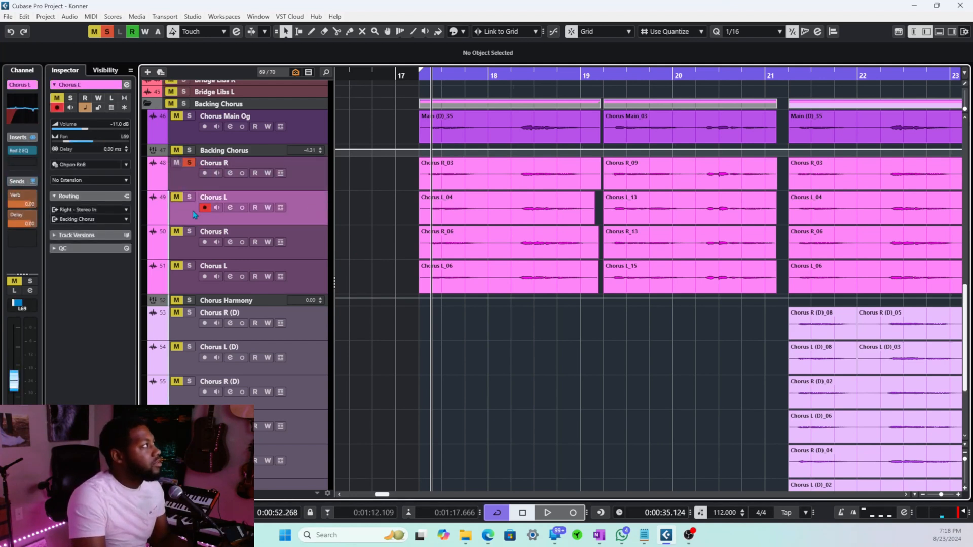
left_click(189, 198)
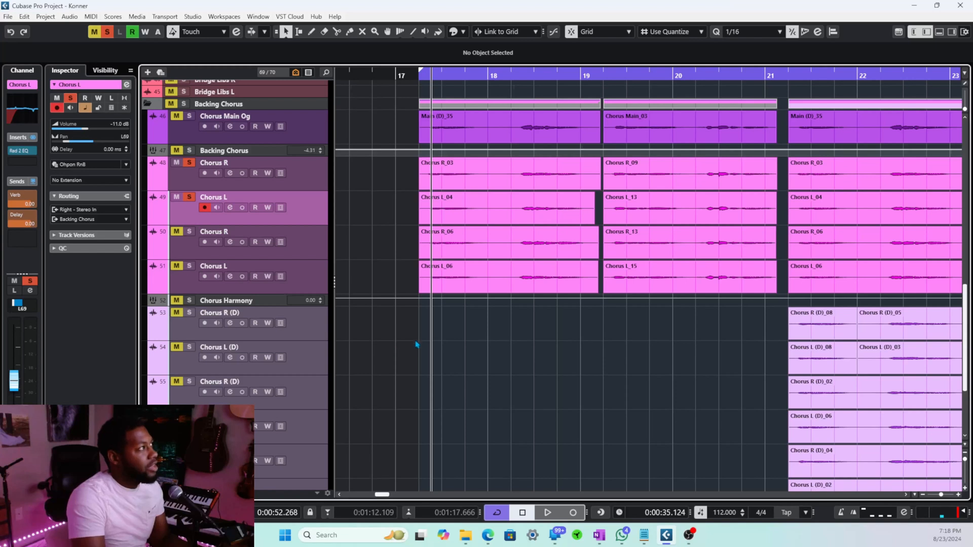
left_click(412, 370)
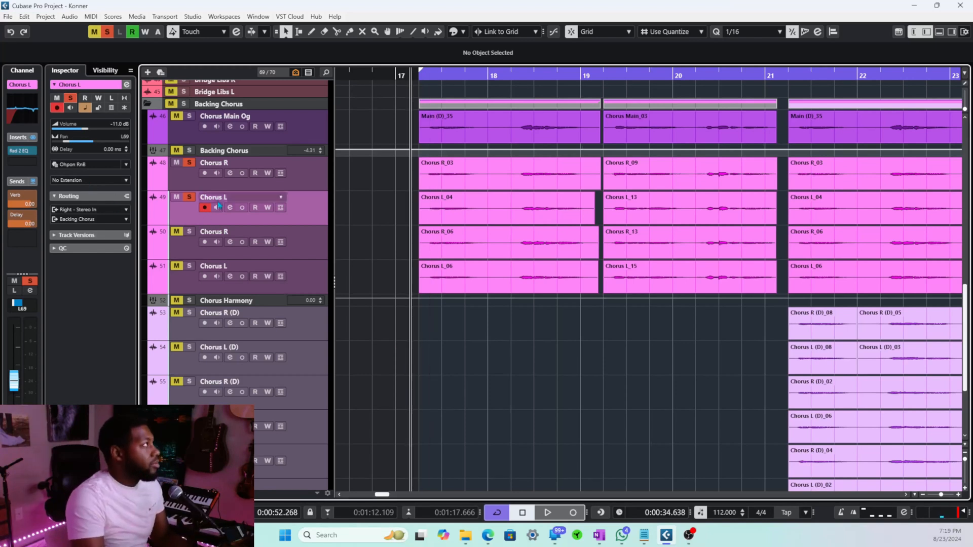
left_click(189, 150)
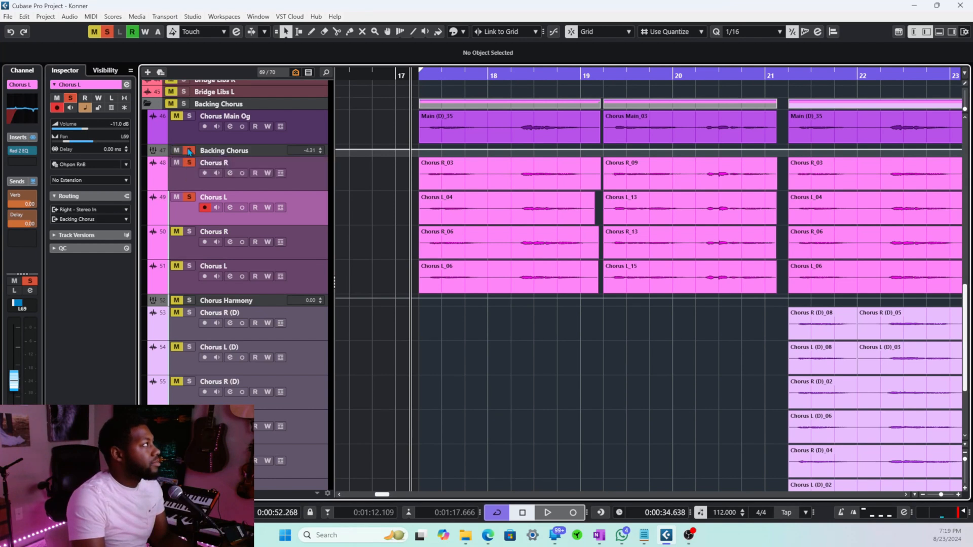
Step: Bypass the Backing Chorus group's inserts and audition the soloed Chorus R and Chorus L tracks without them
left_click(260, 152)
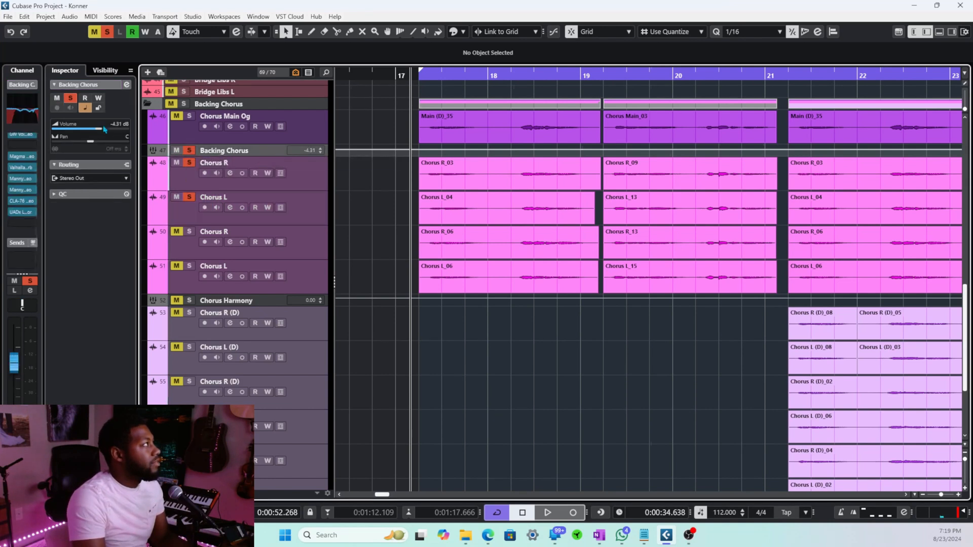
scroll(15, 151, "up", 3)
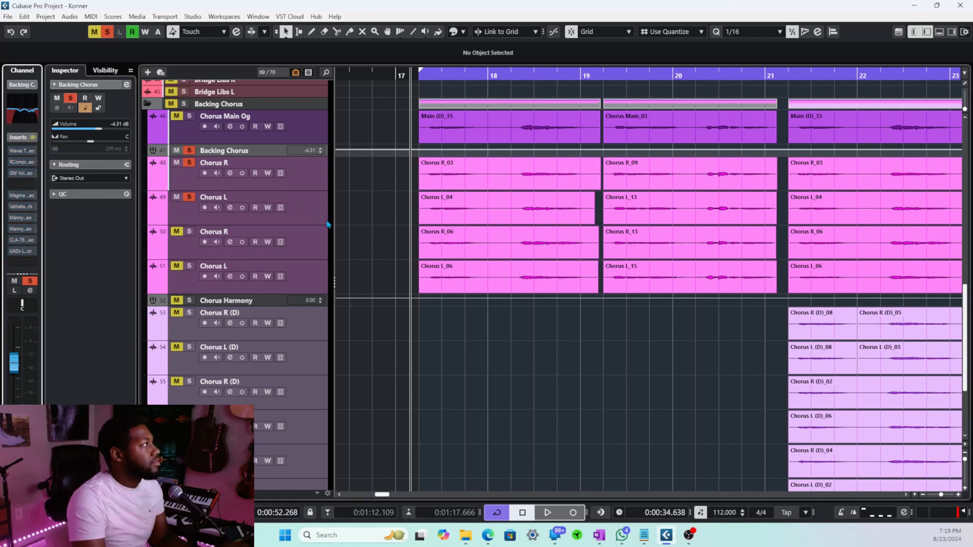
left_click(315, 200)
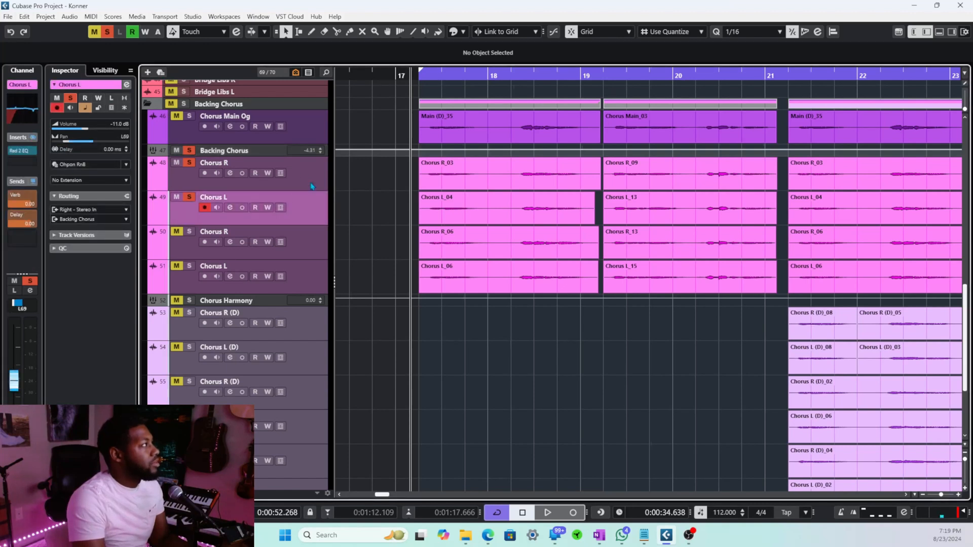
left_click(318, 186)
key("space")
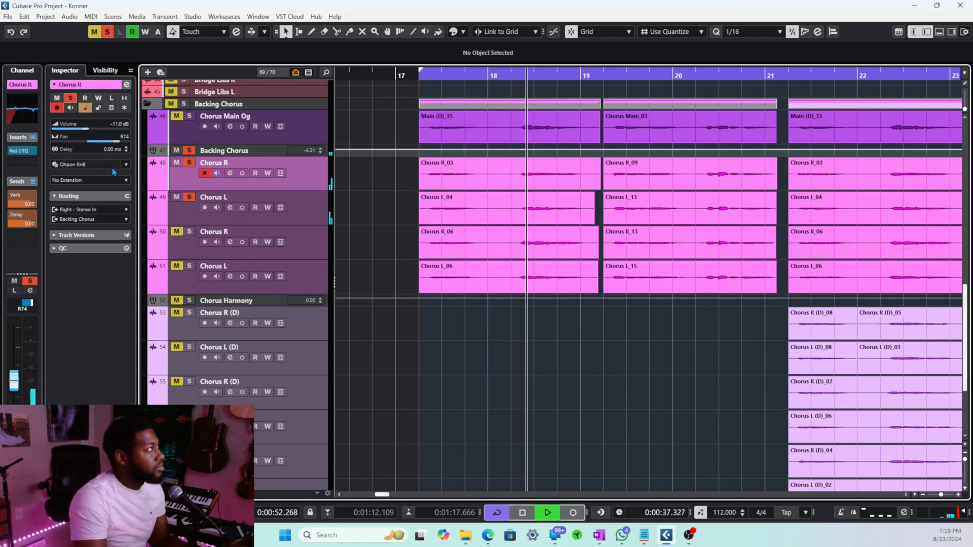
key("space")
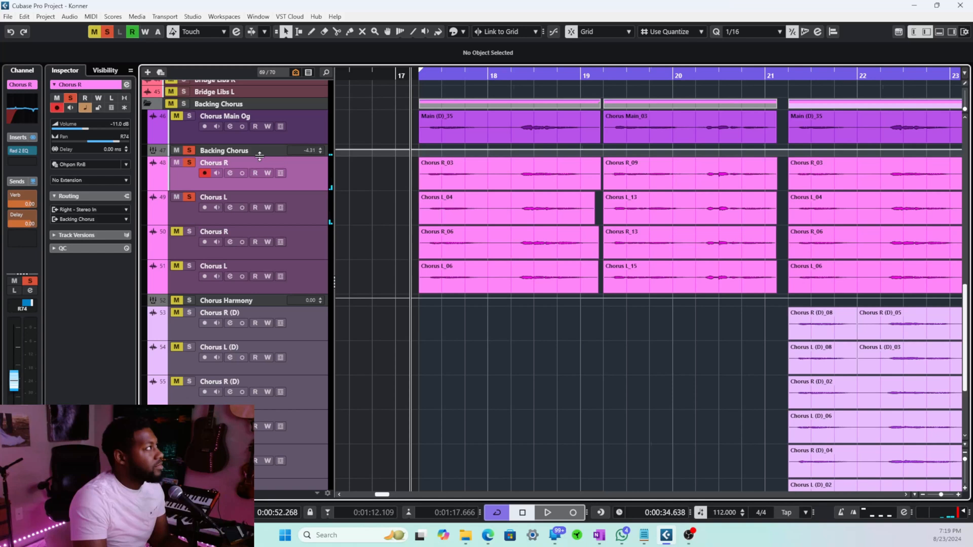
Step: Enable the RCompressor, CLA-76 and UADx LA inserts on the Backing Chorus group and audition the soloed backing vocals
left_click(260, 156)
left_click(21, 162)
left_click(12, 240)
left_click(12, 251)
key("space")
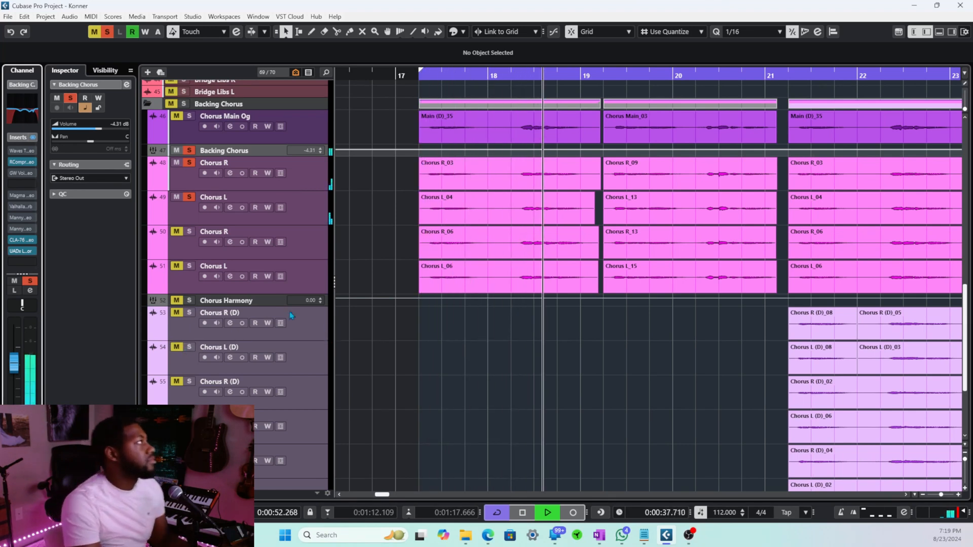
key("space")
Step: Compare the channel settings of the soloed Chorus L and Chorus R tracks, and return to the Backing Chorus group
left_click(310, 208)
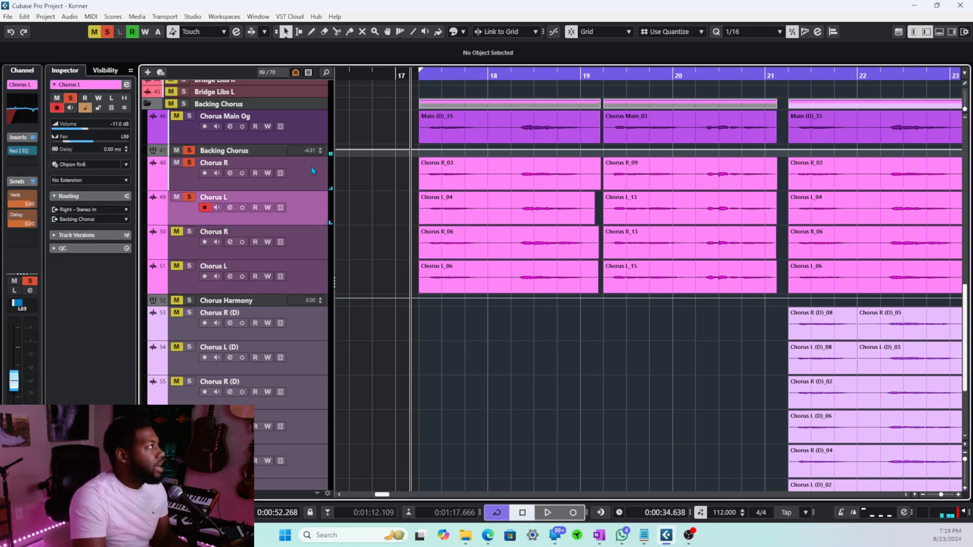
left_click(314, 176)
left_click(311, 208)
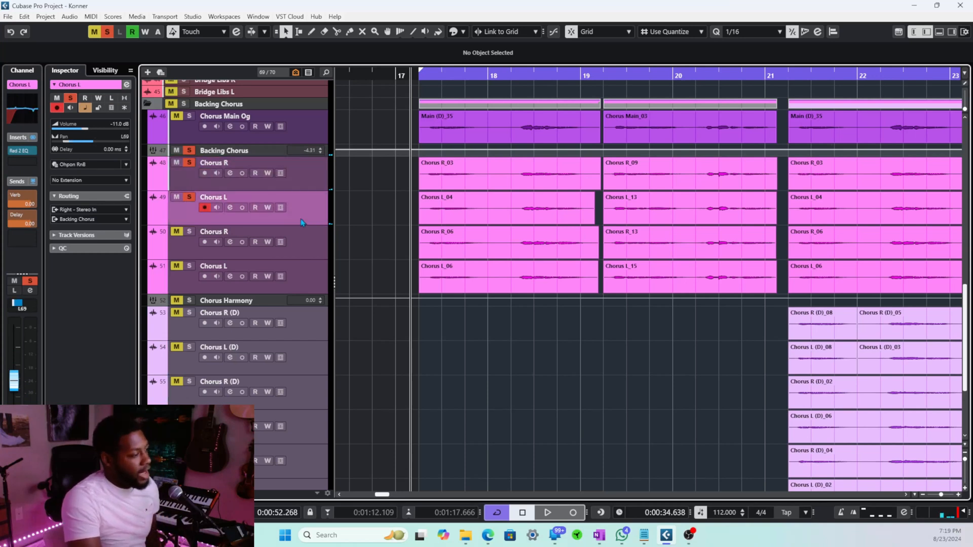
left_click(265, 154)
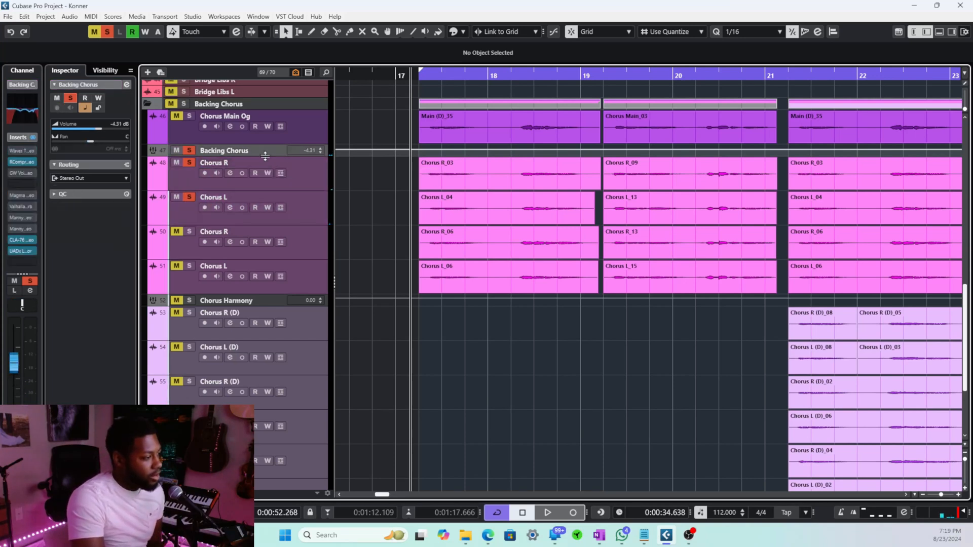
Step: Increase the Backing Chorus track's height and look over the chorus and harmony channels in the MixConsole
left_click_drag(266, 157, 273, 202)
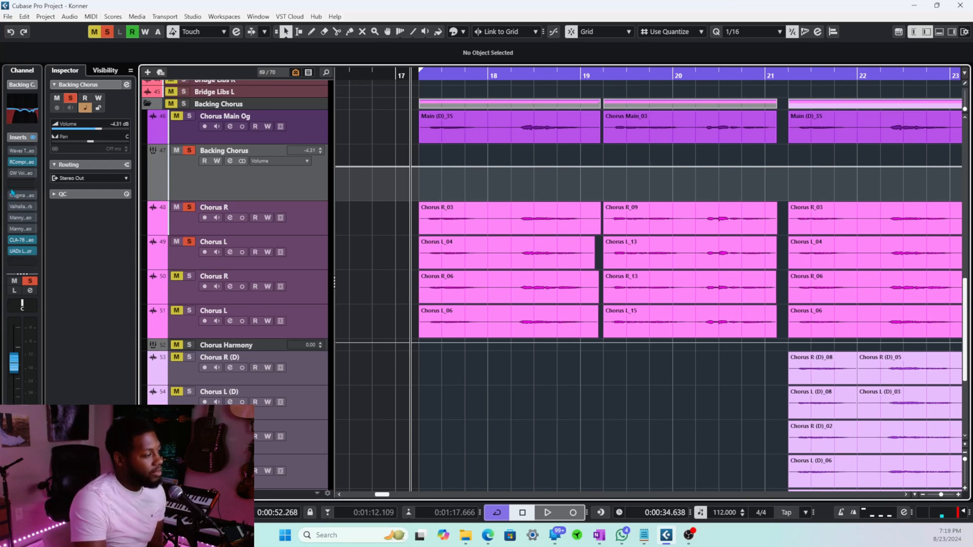
key("F3")
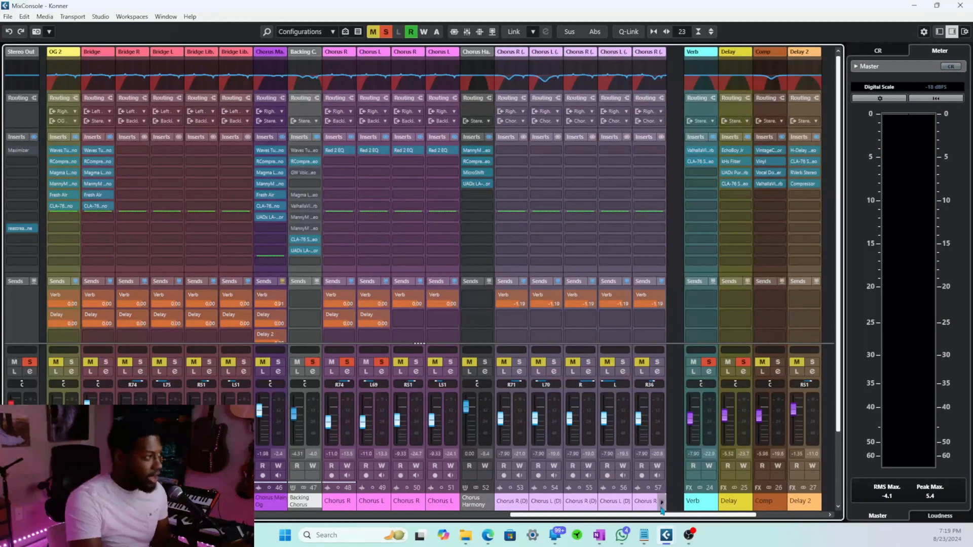
mouse_move(694, 515)
left_mouse_down()
mouse_move(708, 517)
mouse_move(694, 517)
left_mouse_up()
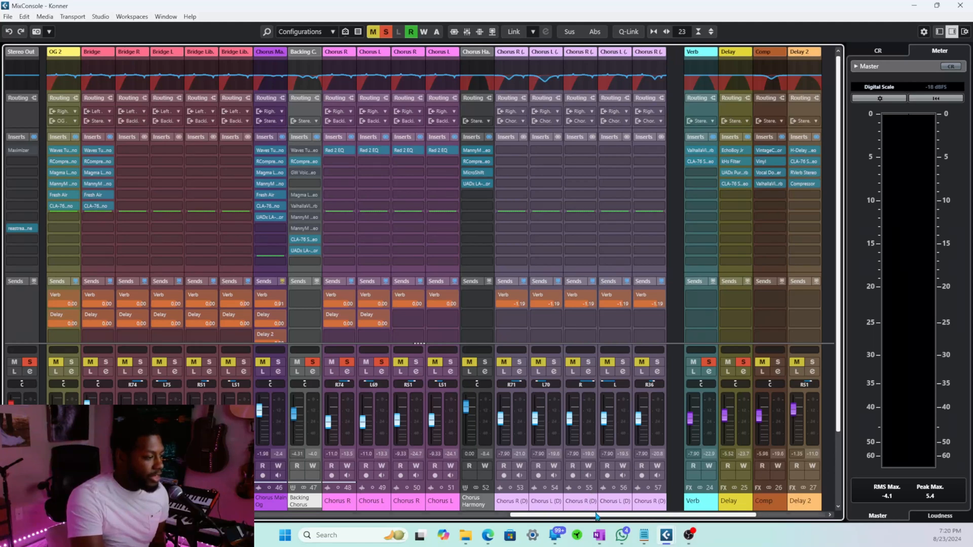
left_click_drag(601, 515, 656, 519)
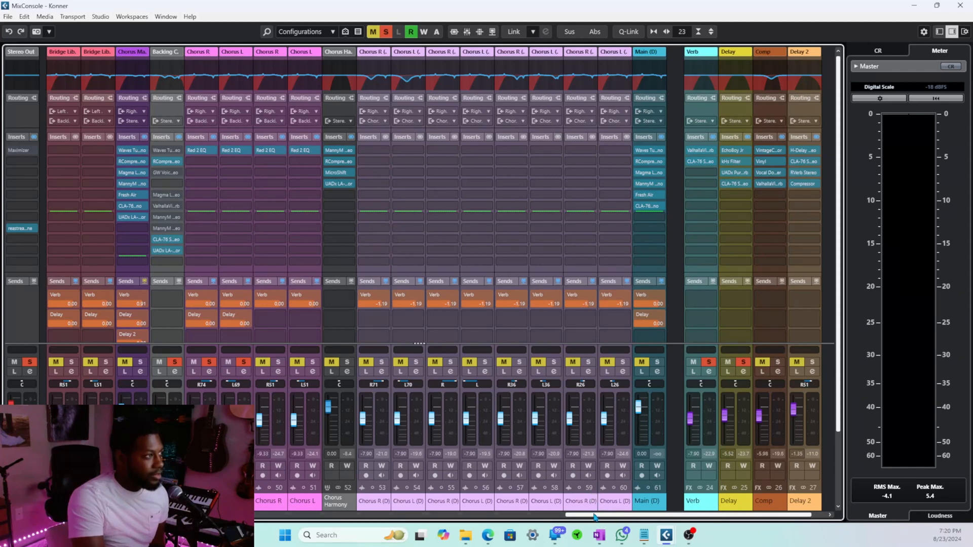
left_click_drag(592, 515, 523, 525)
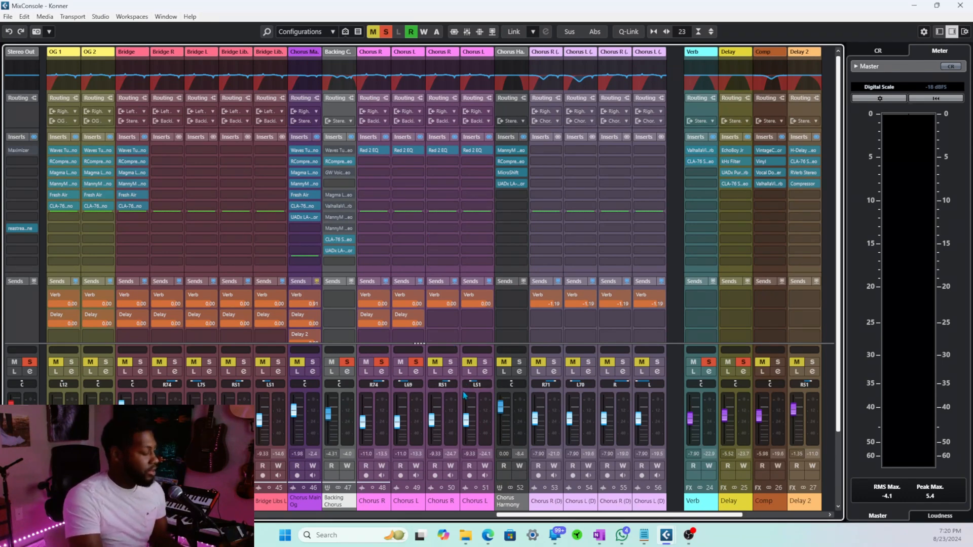
Step: Inspect the output routing and available group destinations of the first Chorus L track, and return to the Backing Chorus group track
key("F3")
left_click(270, 265)
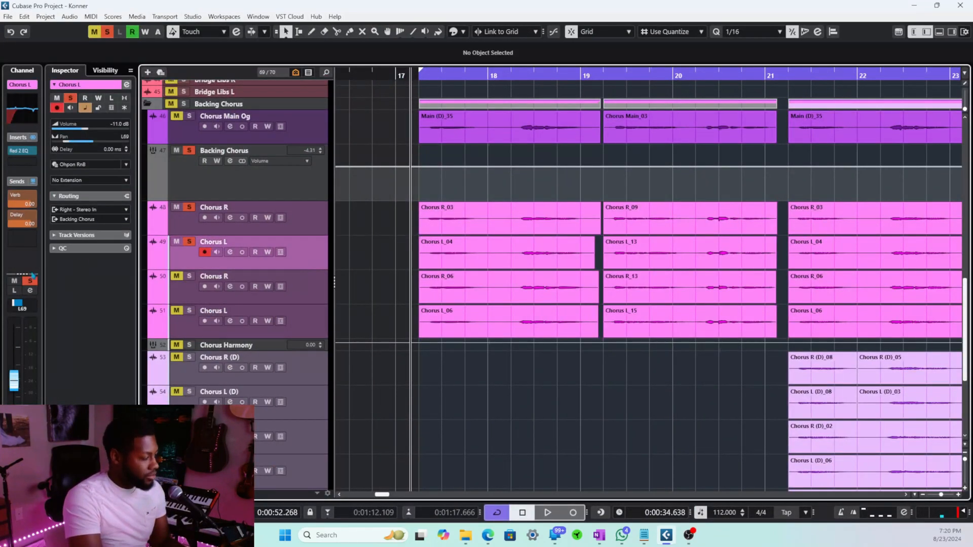
left_click(74, 201)
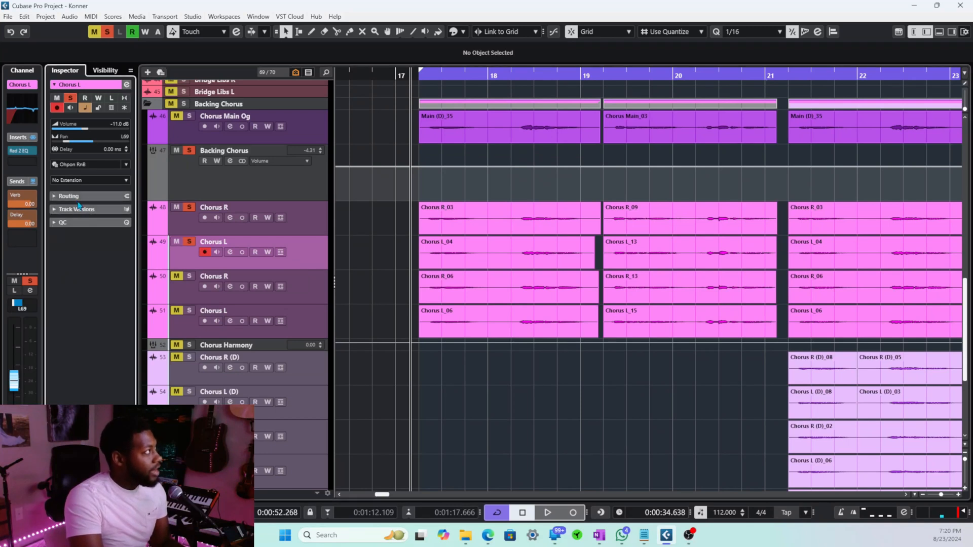
left_click(78, 203)
left_click(88, 220)
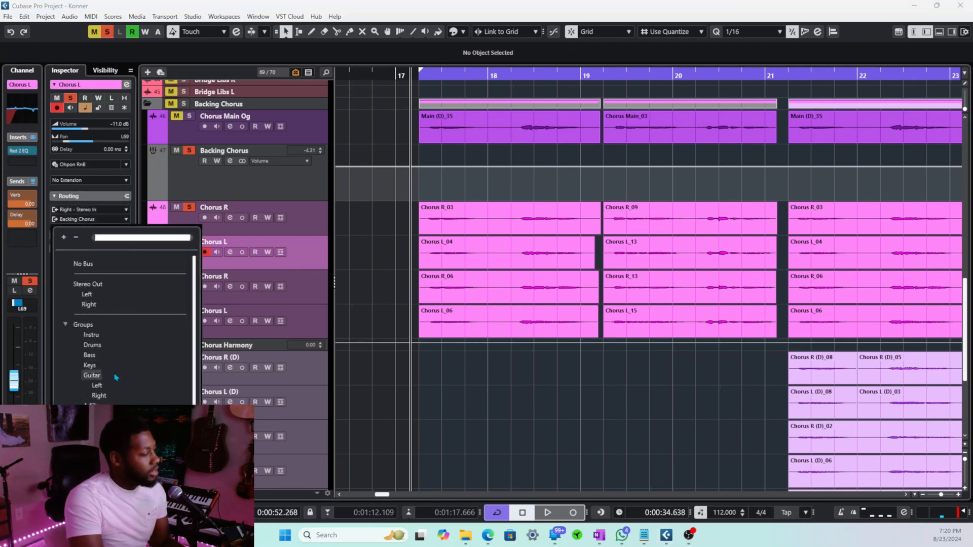
left_click(306, 297)
left_click(287, 192)
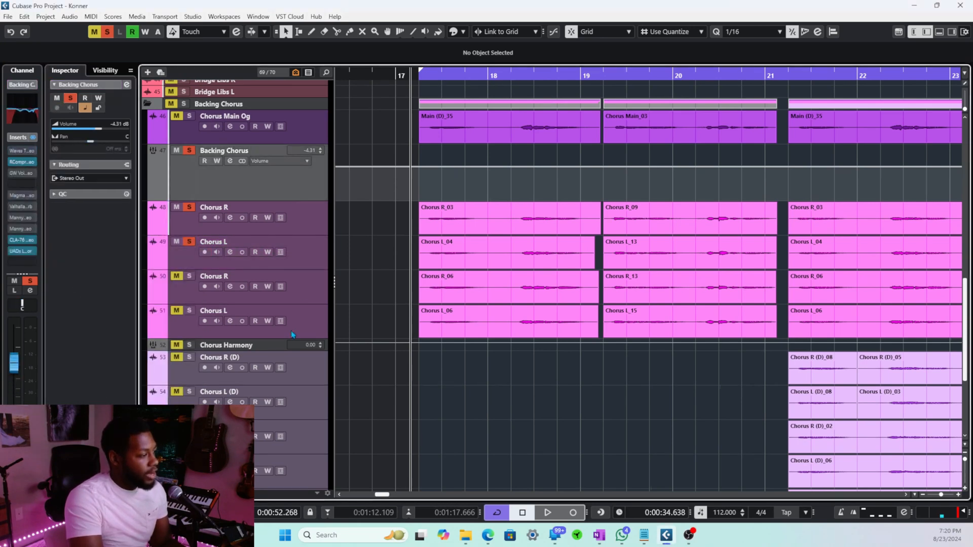
Step: Examine the channel EQ curve of the soloed Chorus R channel in the MixConsole
key("F3")
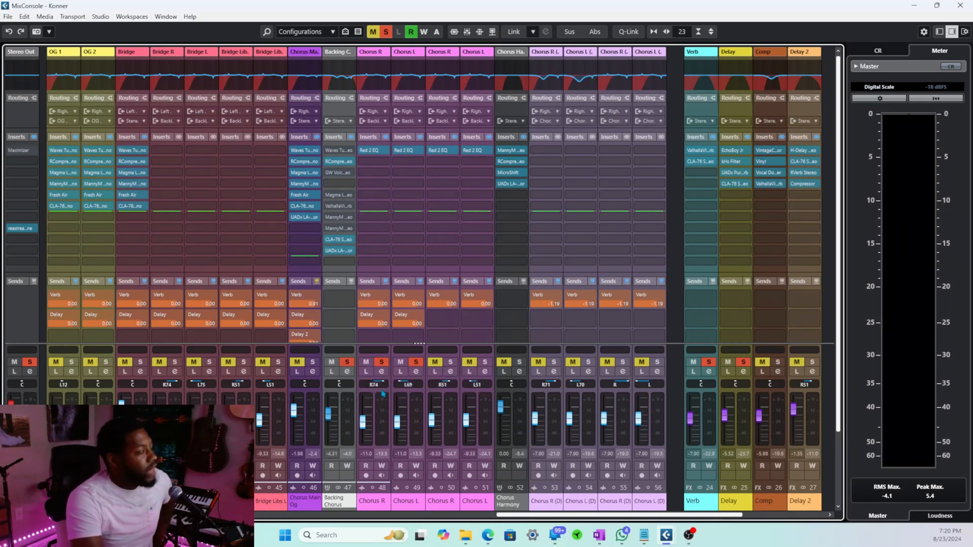
left_click(375, 74)
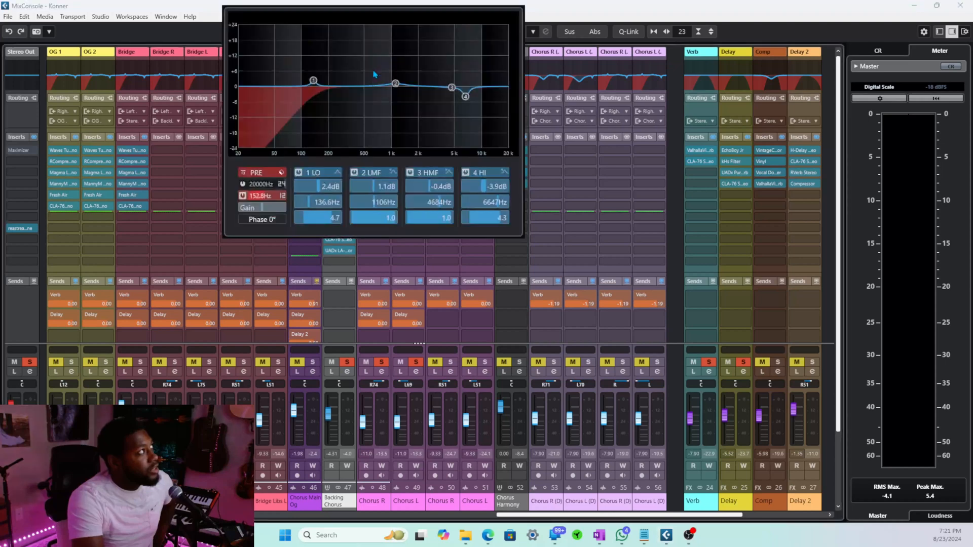
left_click(383, 323)
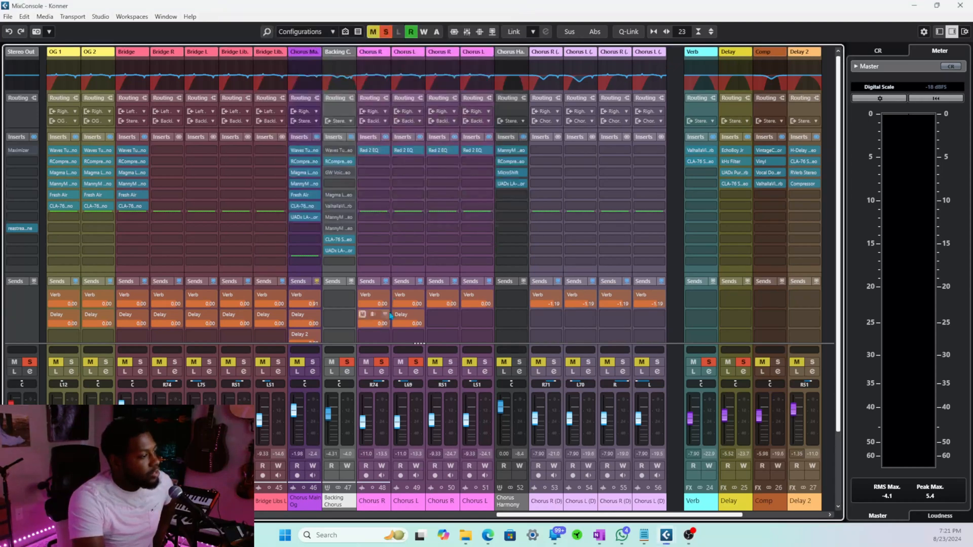
Step: Examine the Red 2 EQ insert on the soloed Chorus R channel while auditioning the backing vocals, and close the plug-in
left_click(375, 152)
left_click_drag(516, 285, 535, 268)
left_click(656, 265)
left_click_drag(477, 1, 538, 193)
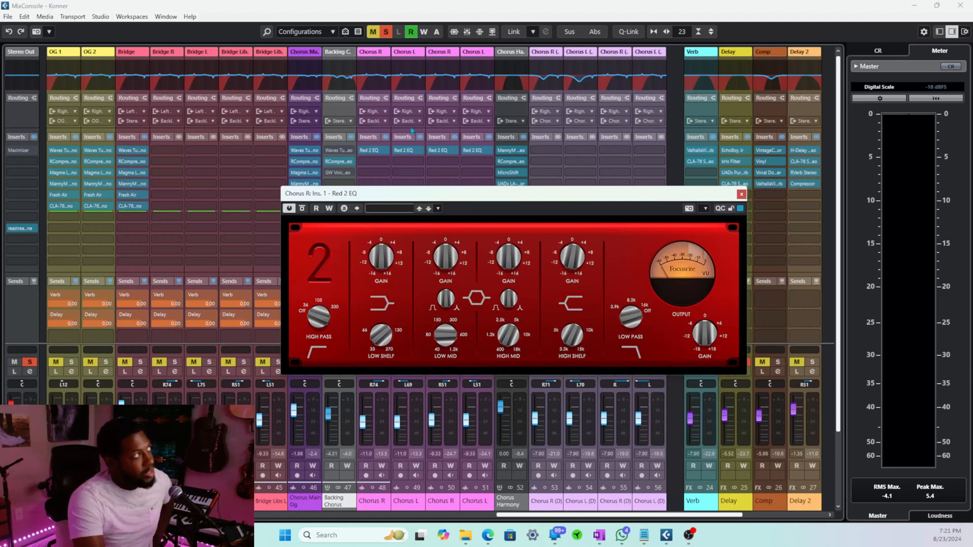
left_click(741, 195)
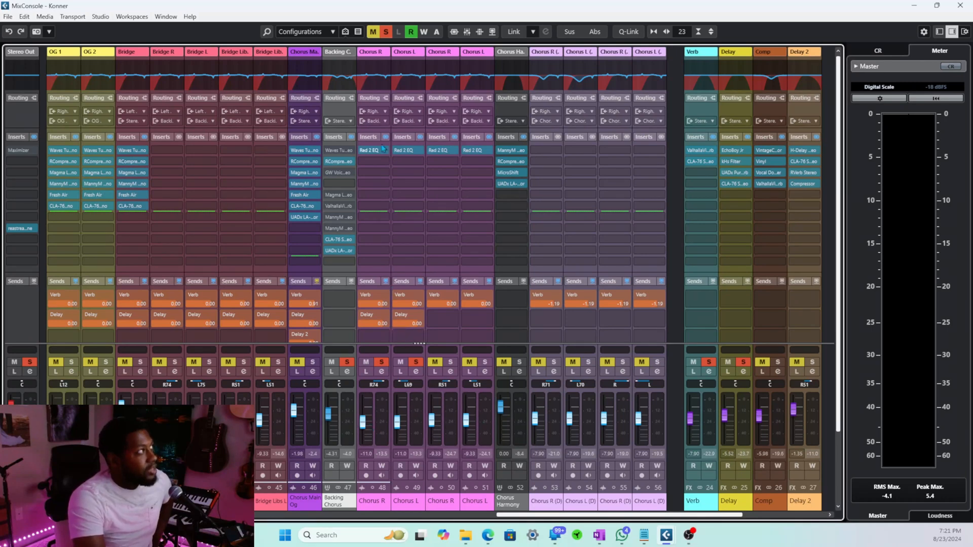
left_click(370, 154)
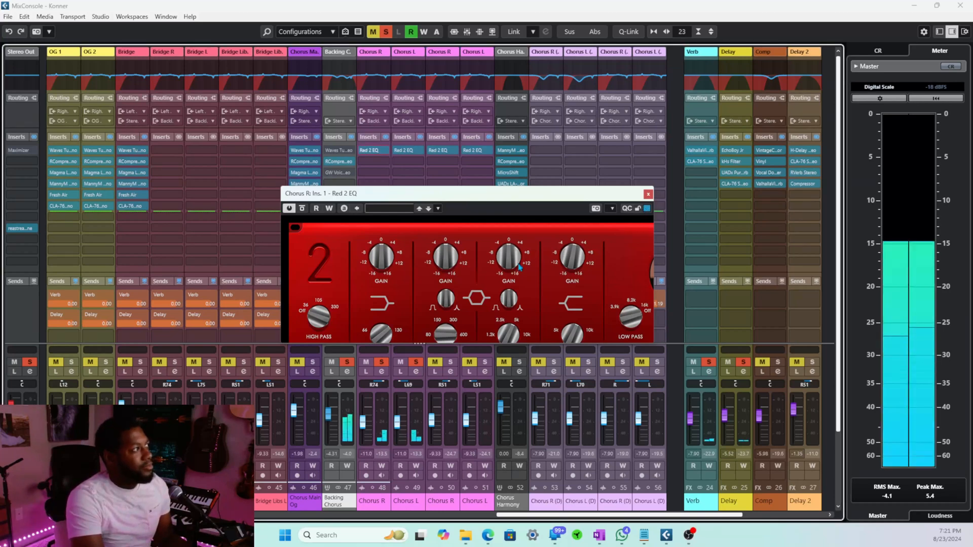
left_click_drag(557, 197, 577, 202)
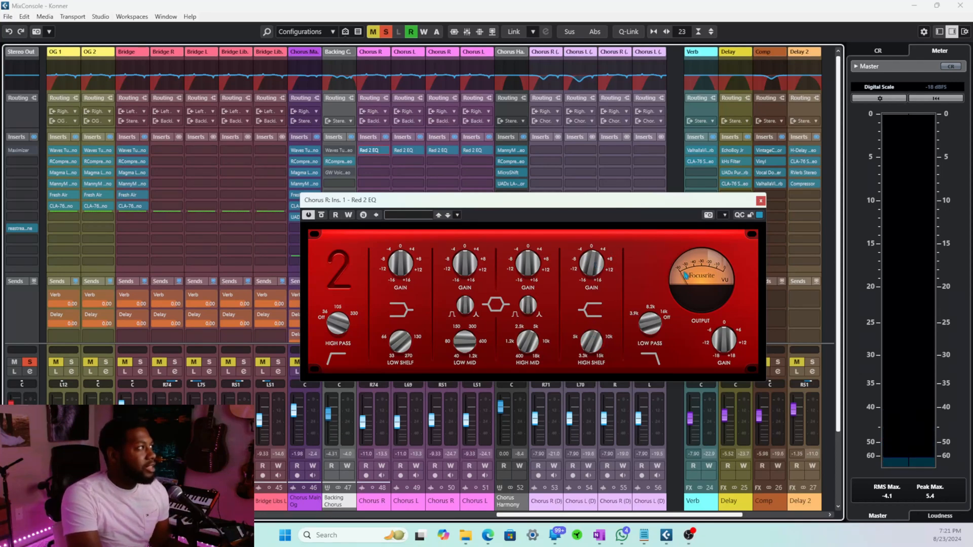
left_click(760, 201)
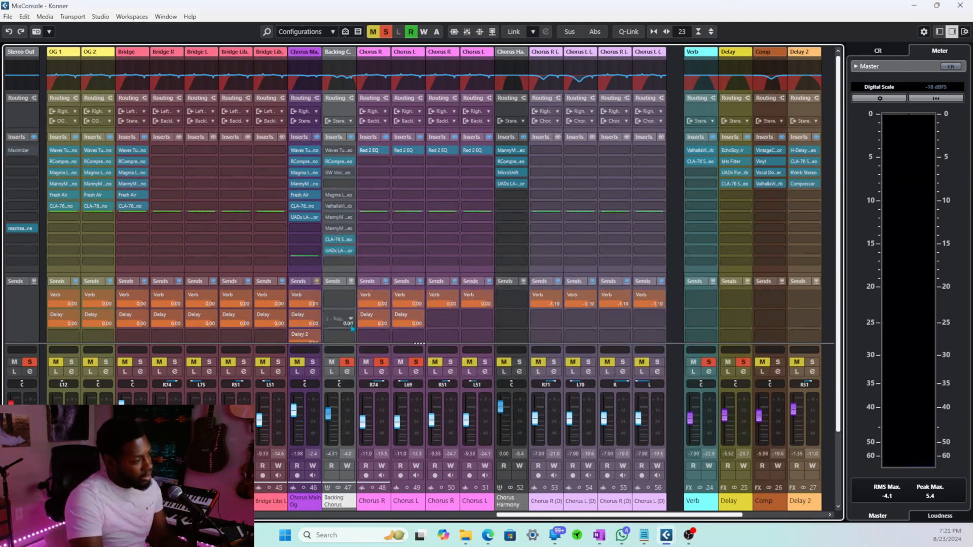
Step: Bypass the Delay sends on the soloed Chorus L and Chorus R channels
mouse_move(415, 261)
left_mouse_down()
mouse_move(411, 385)
mouse_move(413, 339)
left_mouse_up()
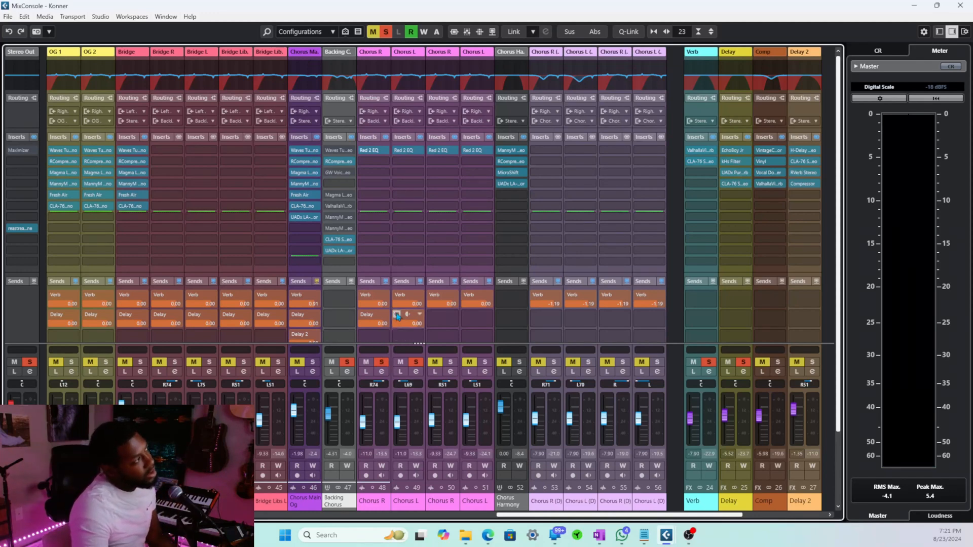
left_click(361, 316)
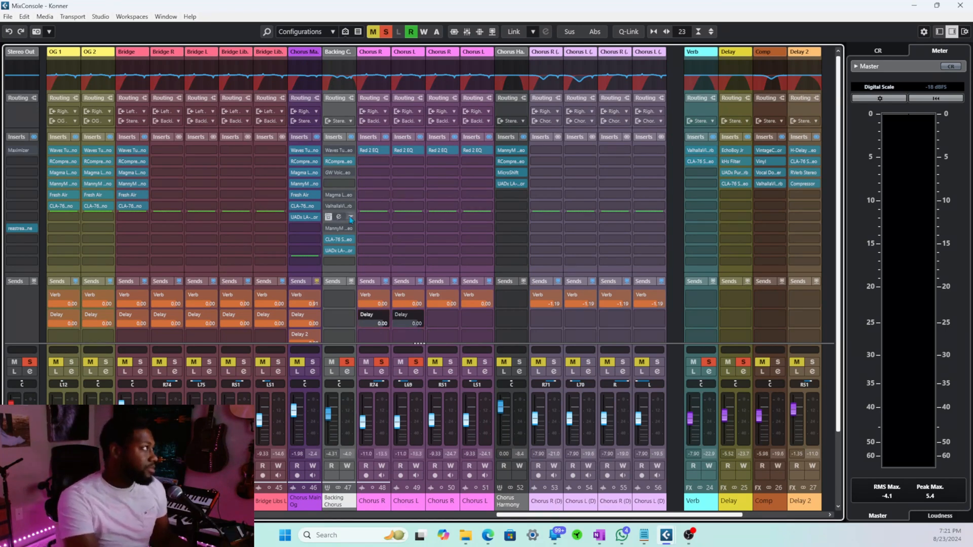
Step: Examine the Backing Chorus group's EQ bands and filters in its channel settings, and close the window
left_click(351, 87)
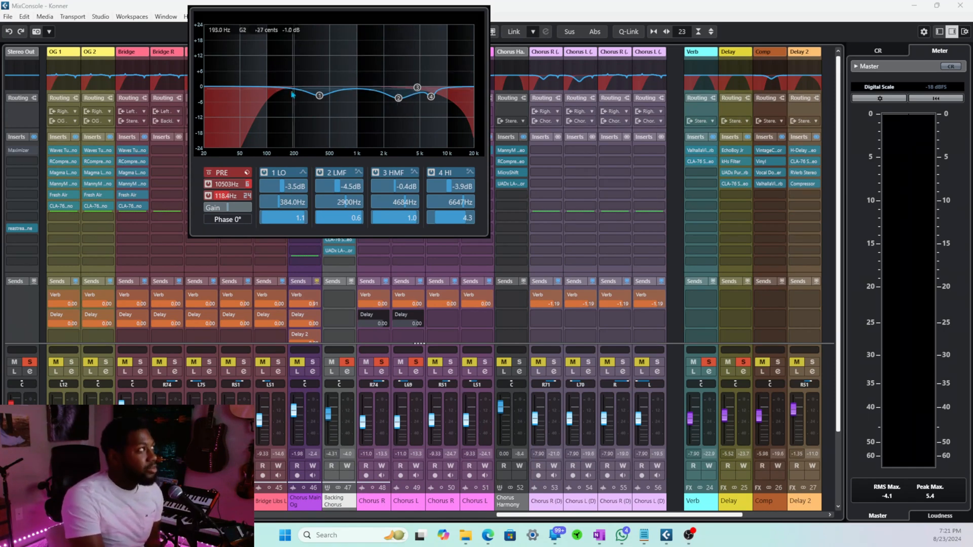
left_click(339, 300)
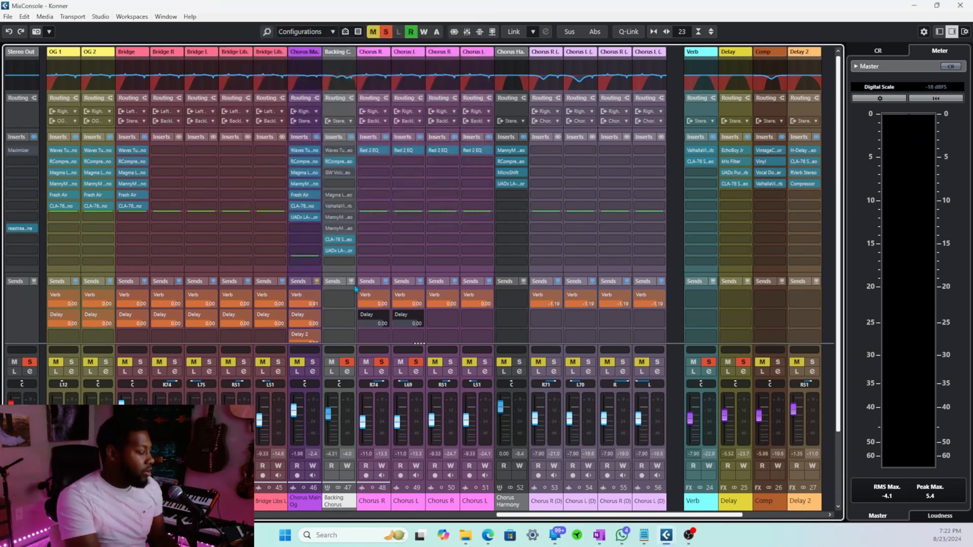
left_click(334, 504)
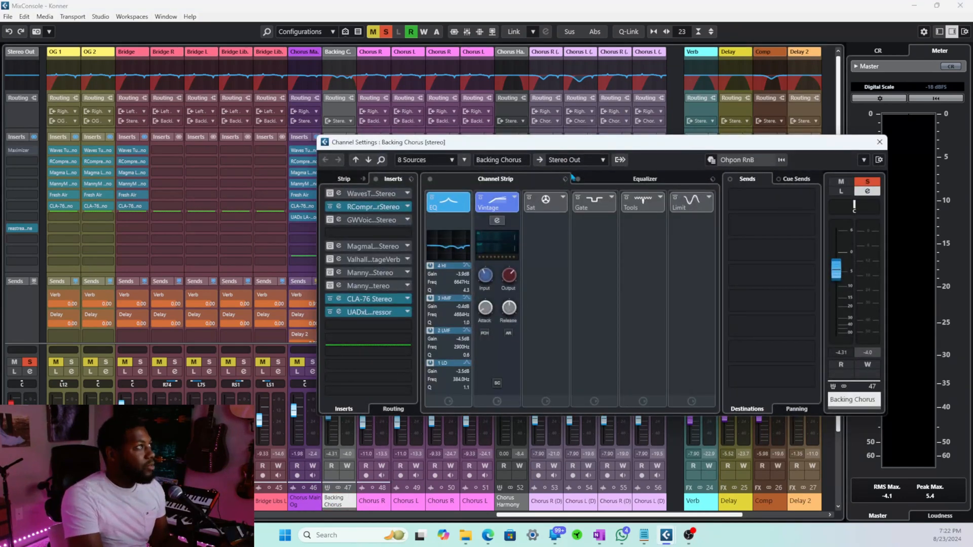
left_click(569, 177)
left_click_drag(582, 146, 467, 129)
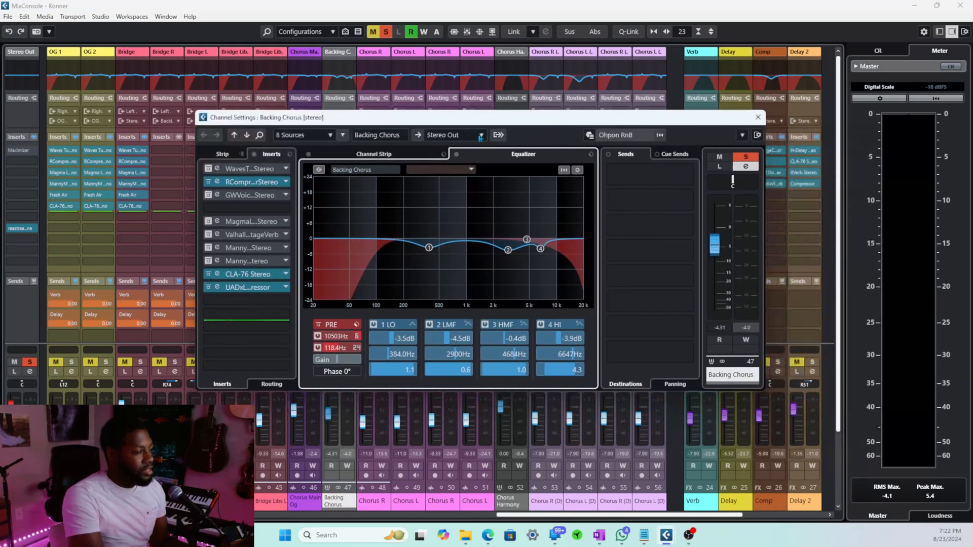
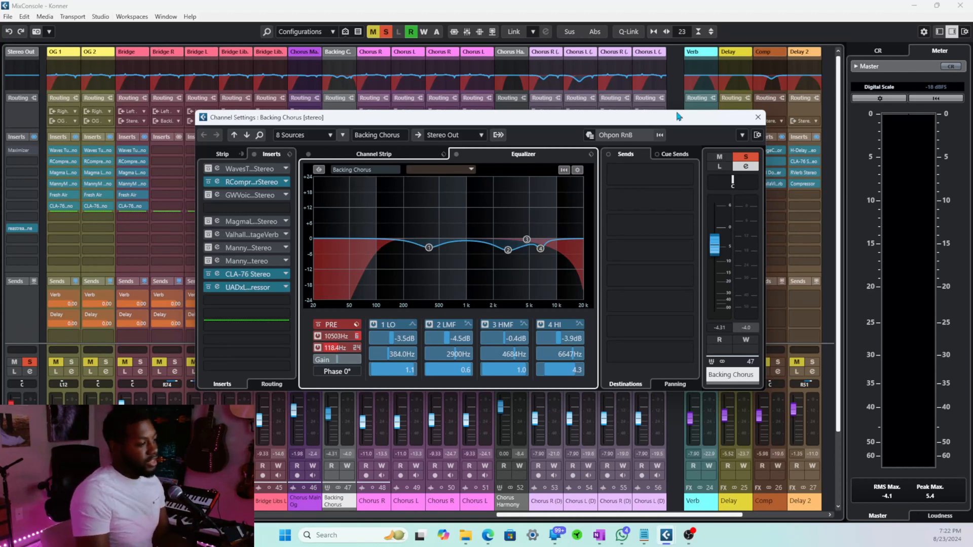
left_click(758, 117)
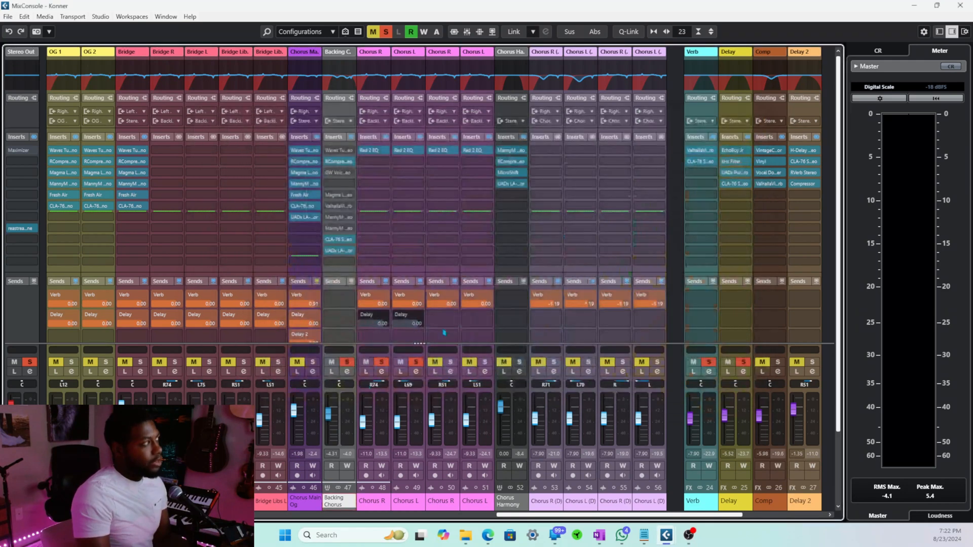
Step: Solo Chorus Main Og along with the backing vocals, audition them together, and lower the Delay 2 channel's level
left_click(299, 364)
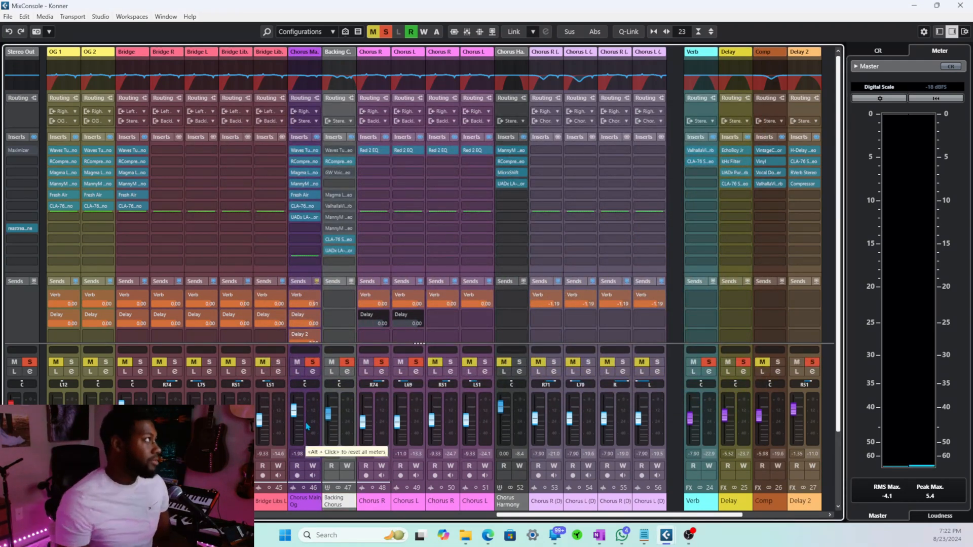
key("space")
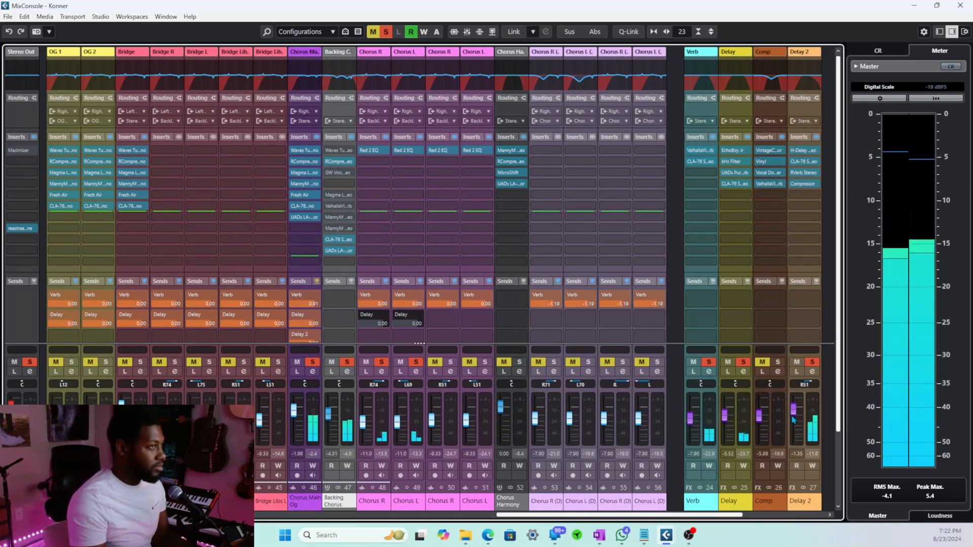
left_click_drag(794, 420, 794, 426)
scroll(795, 426, "up", 1)
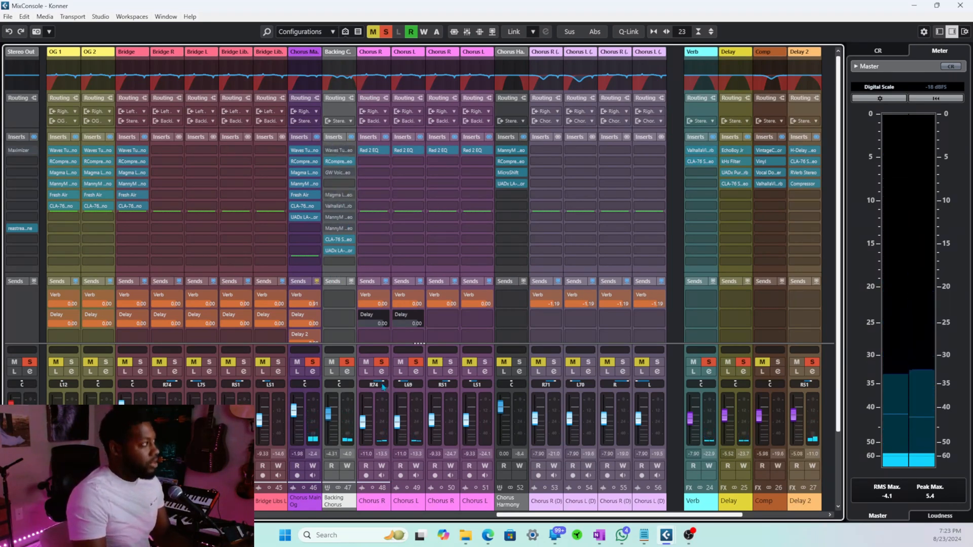
Step: Activate the Waves Tune and GW VoiceCentric inserts on the Backing Chorus group and audition them with the main chorus vocal
left_click(347, 372)
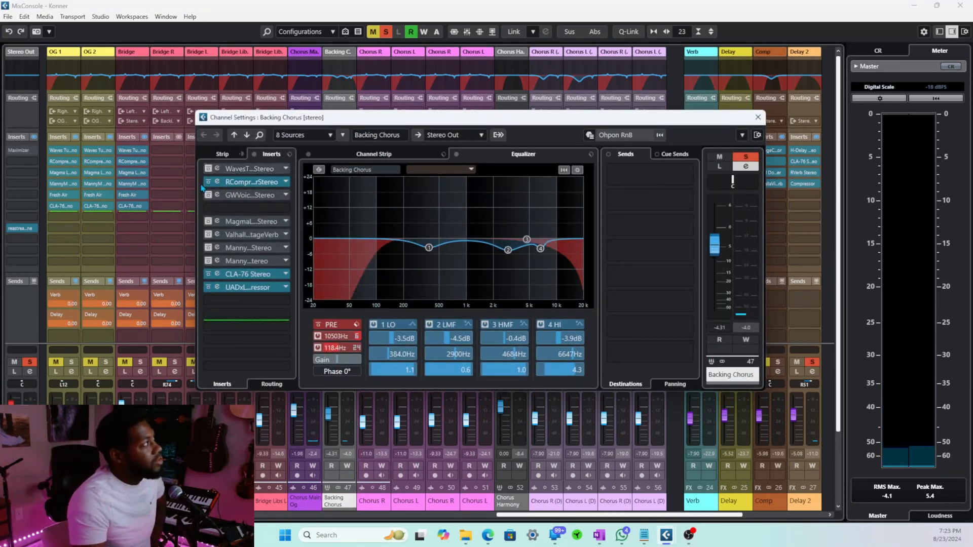
left_click(208, 168)
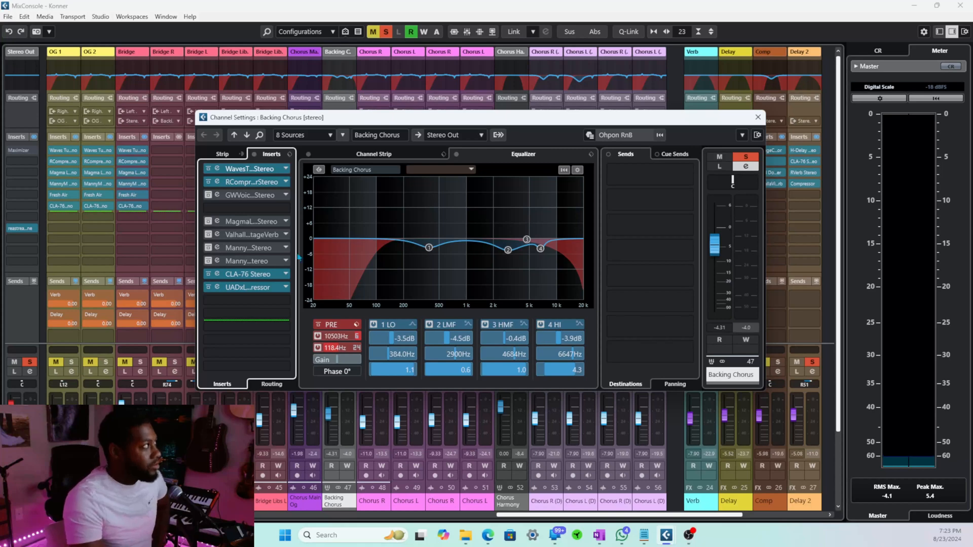
left_click(245, 197)
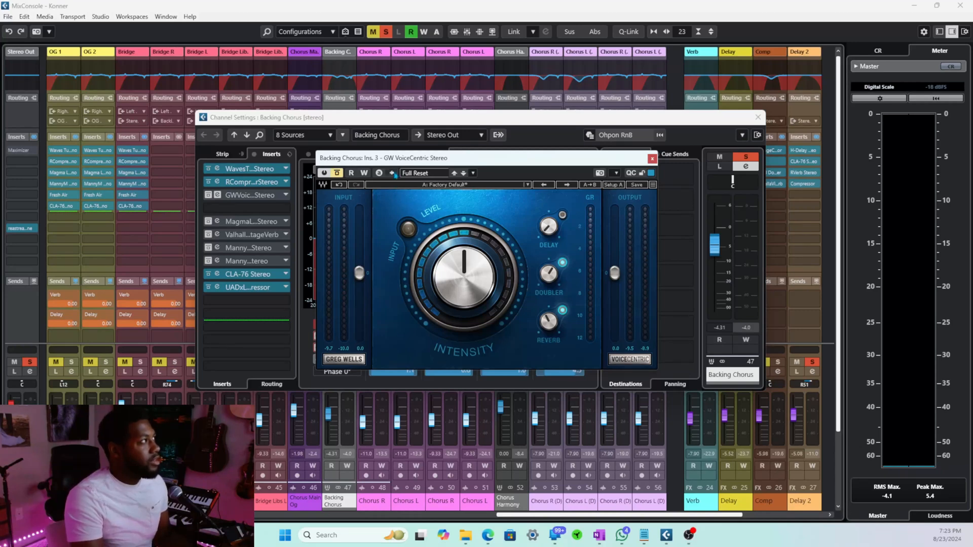
left_click(337, 174)
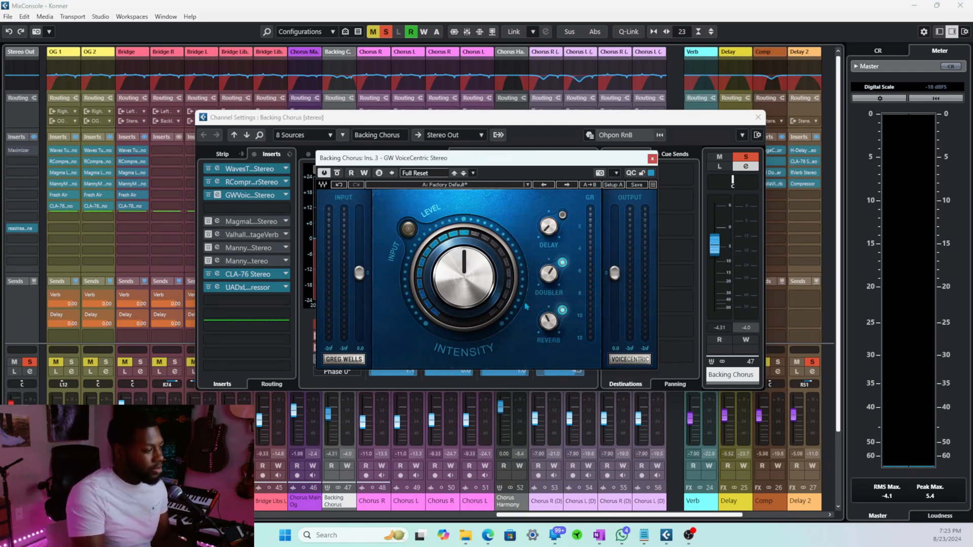
key("space")
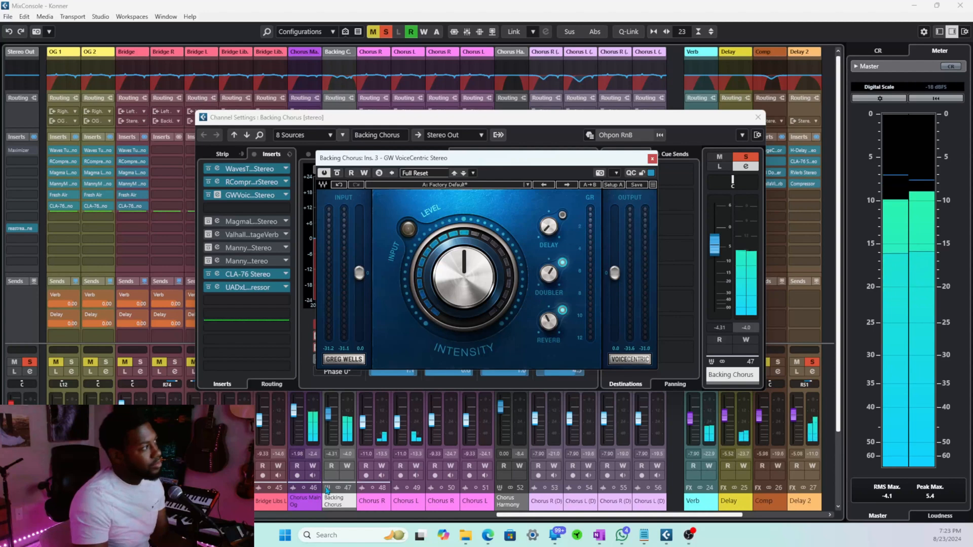
scroll(328, 500, "right", 1)
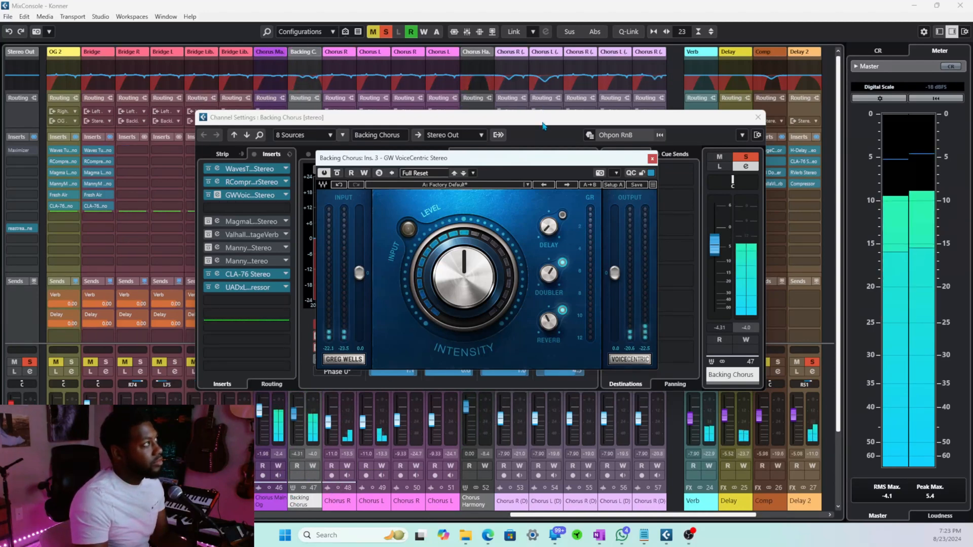
left_click(652, 158)
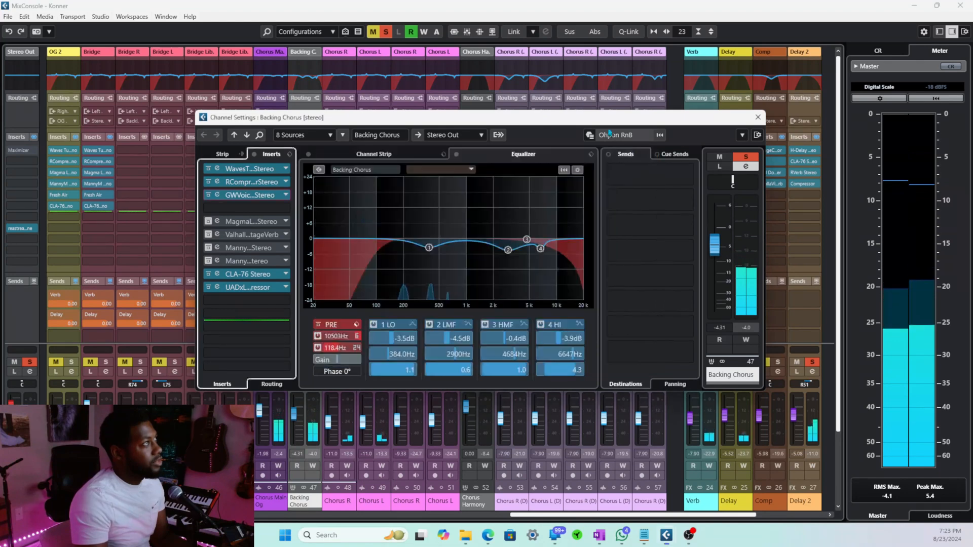
Step: Take the Chorus Main Og channel out of solo, leaving the Backing Chorus group and its vocals soloed
left_click_drag(598, 121, 645, 84)
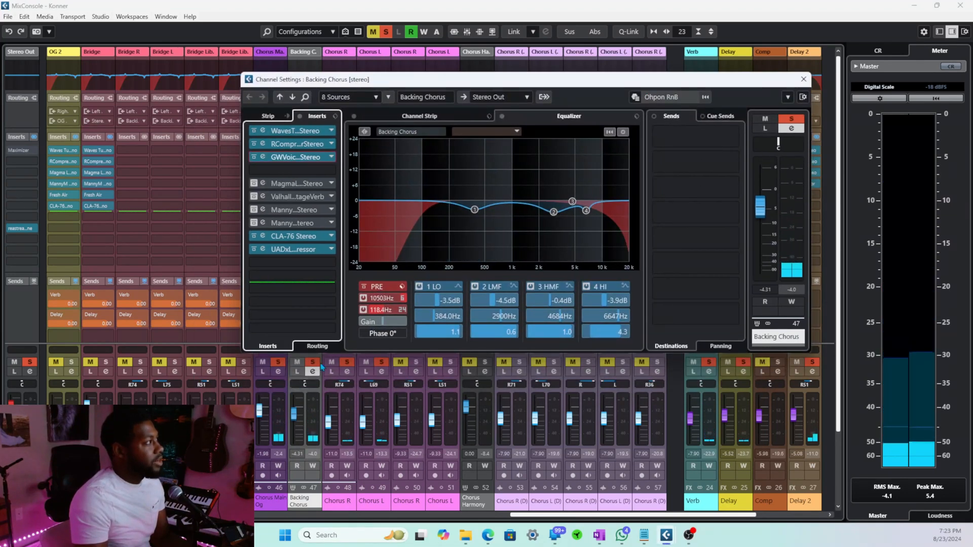
left_click(313, 363)
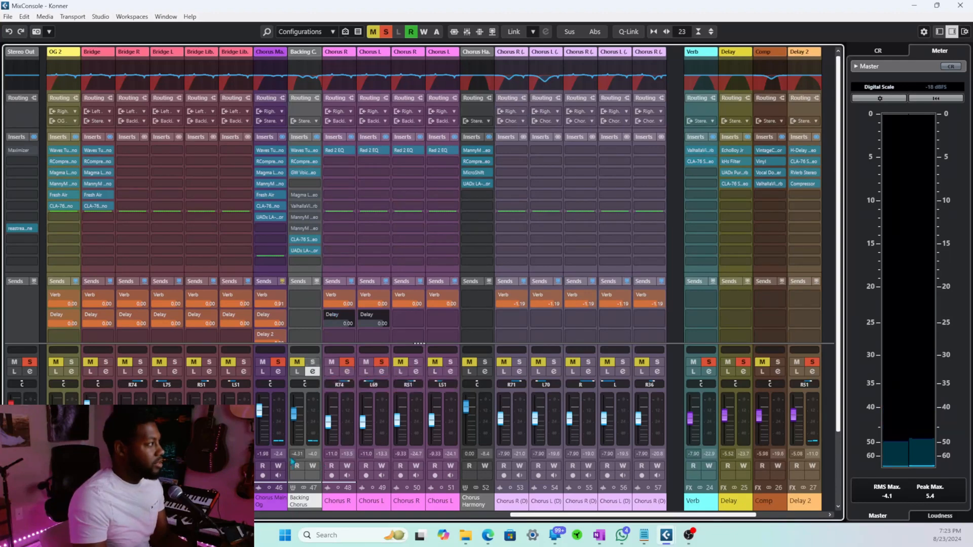
left_click(279, 502)
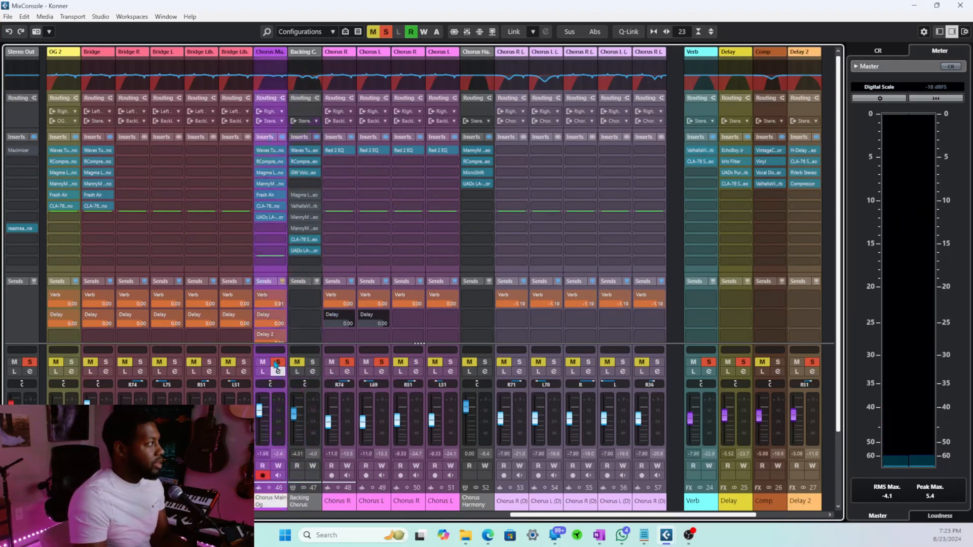
left_click(277, 362)
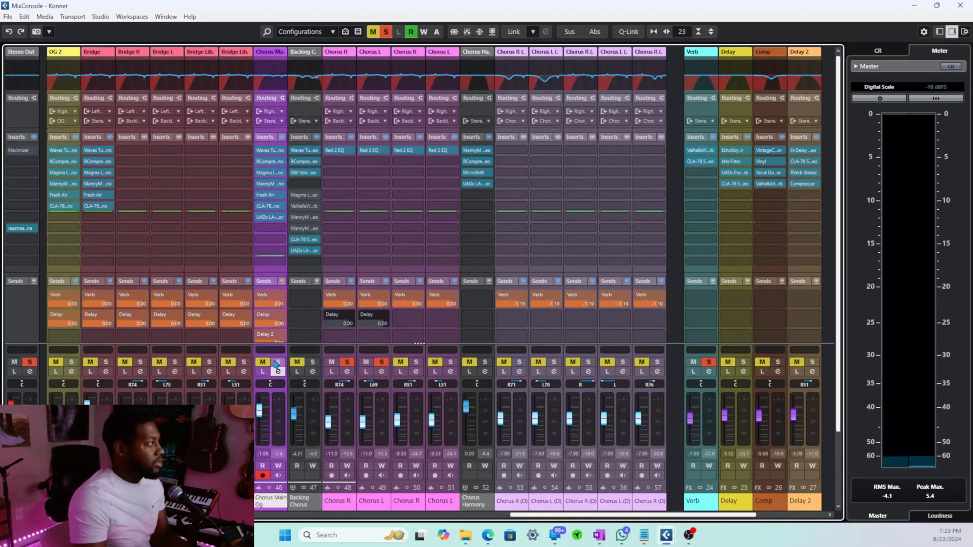
left_click(305, 509)
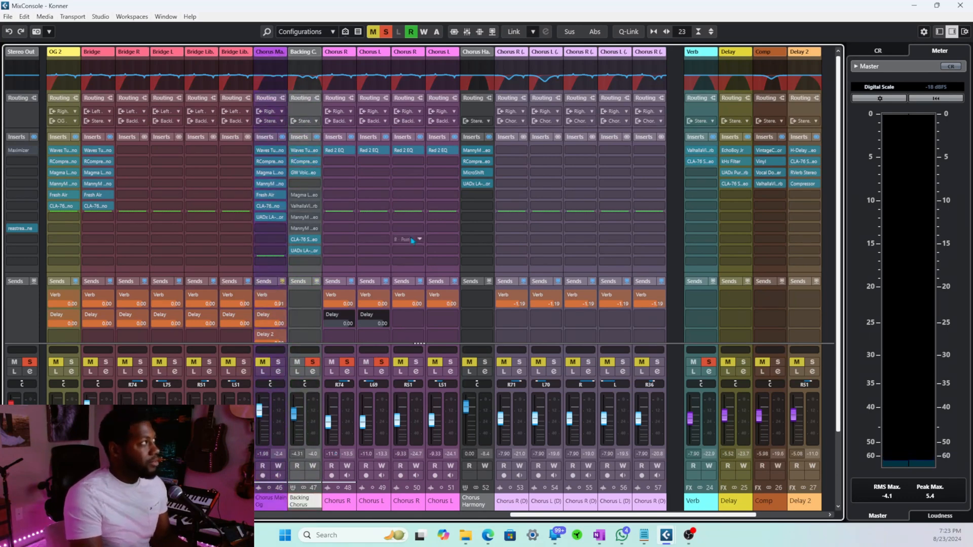
Step: Play the backing vocals and activate the bypassed Magma Lil Tube insert on the Backing Chorus group, then close the plug-in
left_click(312, 372)
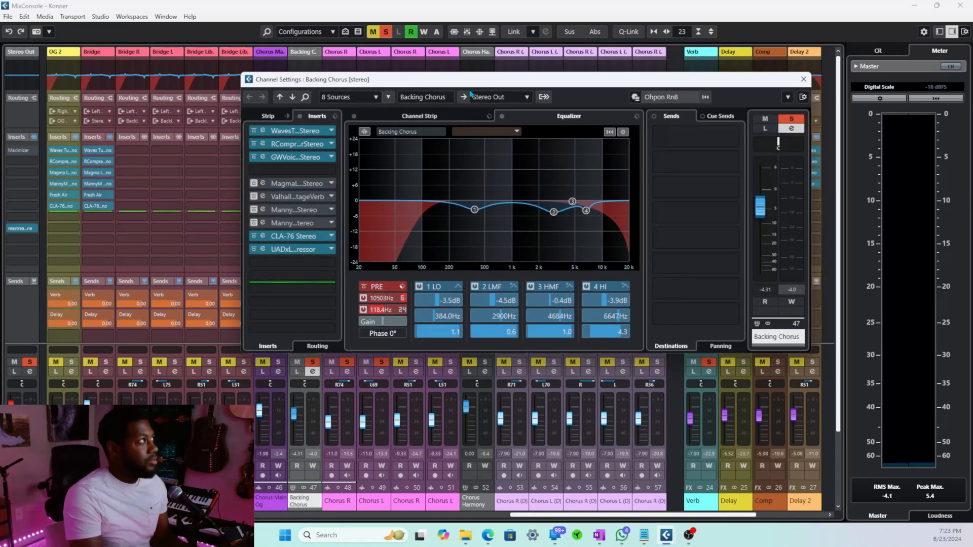
left_click_drag(450, 85, 411, 153)
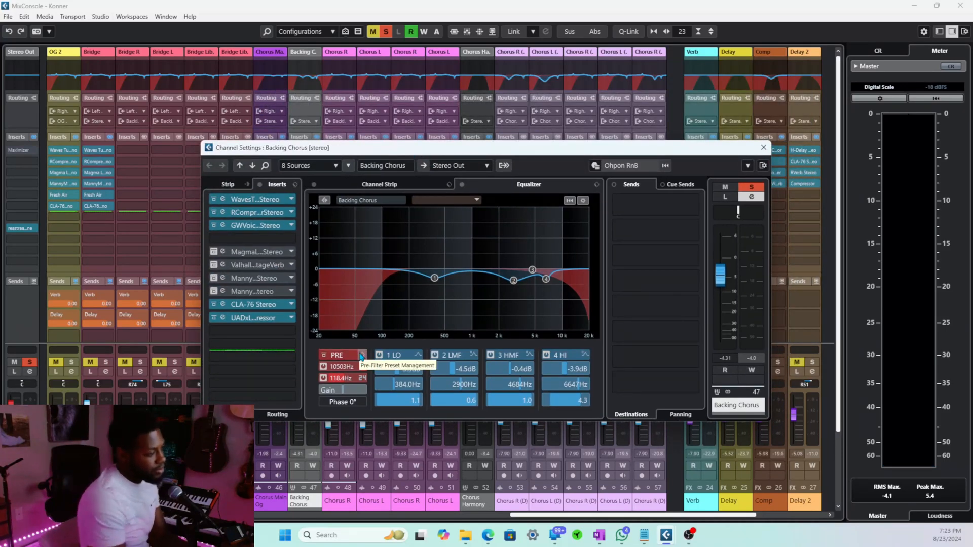
key("space")
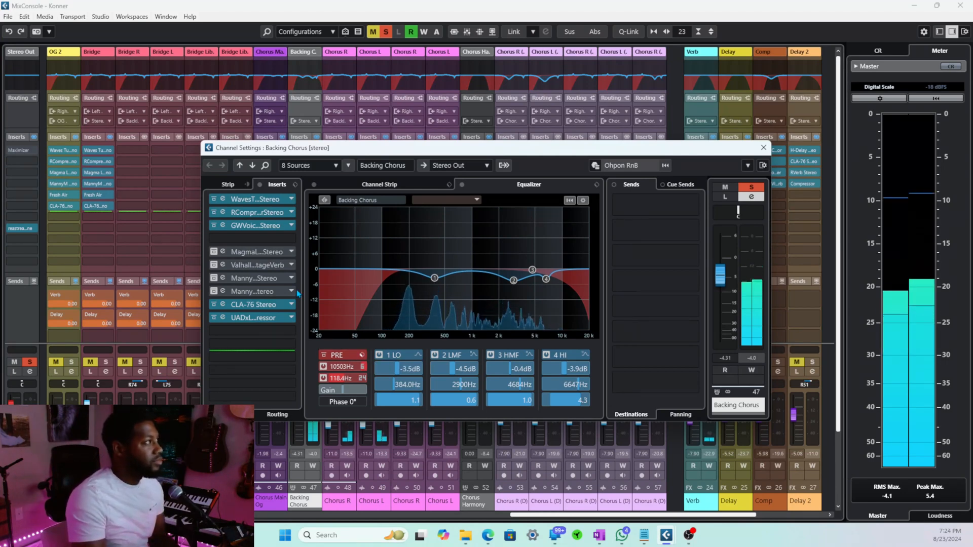
left_click(223, 252)
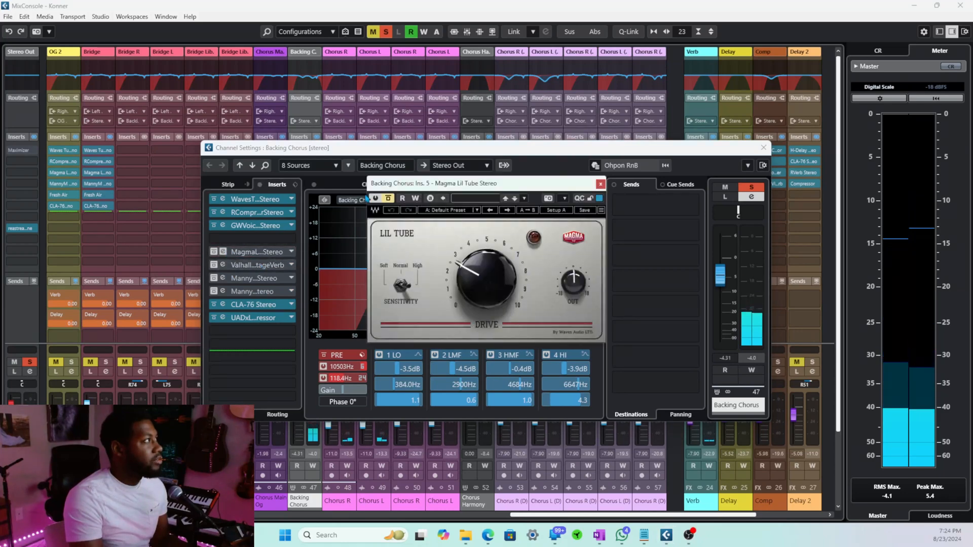
left_click(388, 198)
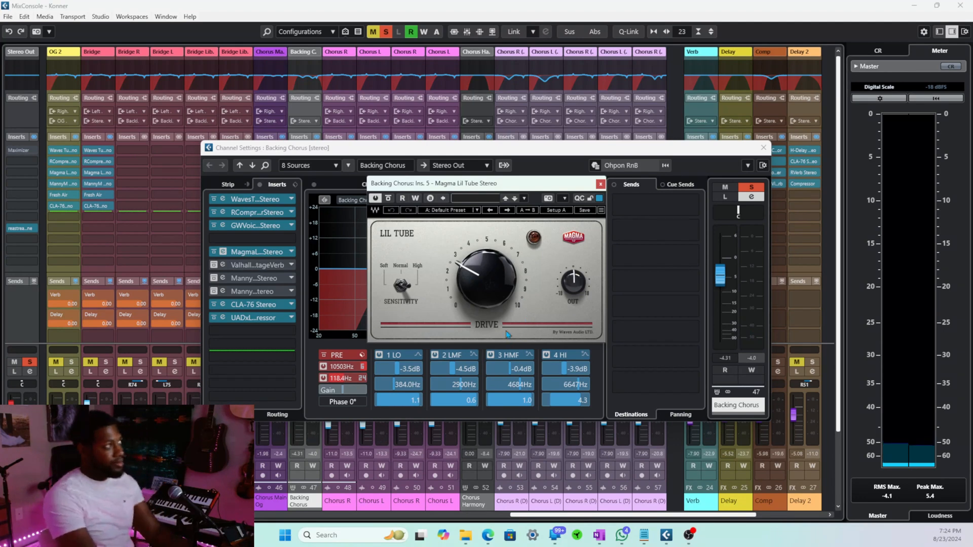
left_click(601, 184)
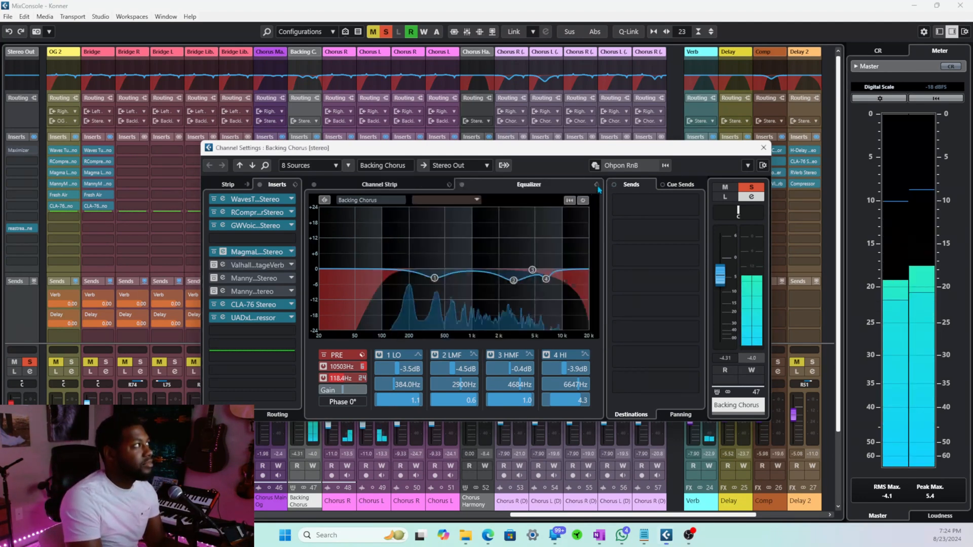
Step: Activate the ValhallaVintageVerb insert on the Backing Chorus group and compare it bypassed and active during playback
left_click(256, 265)
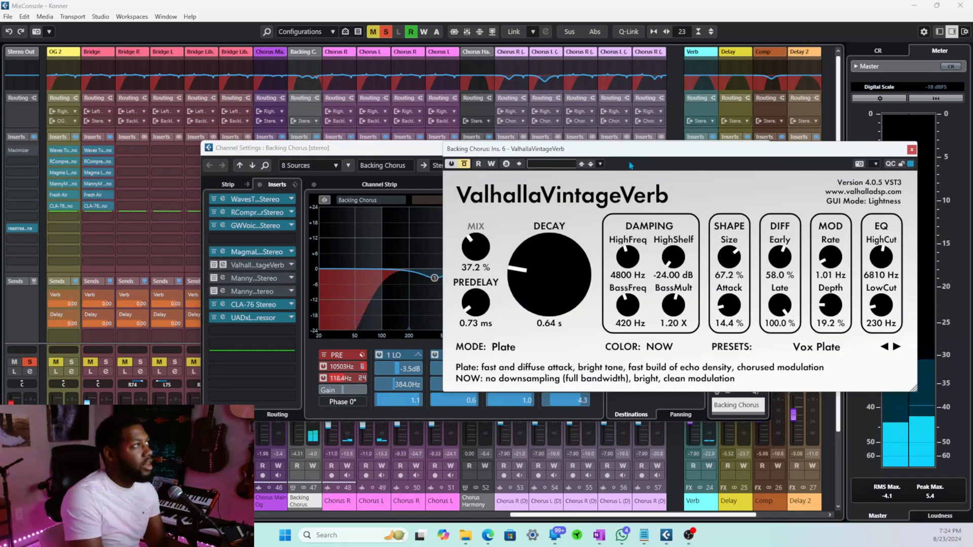
left_click_drag(631, 148, 448, 129)
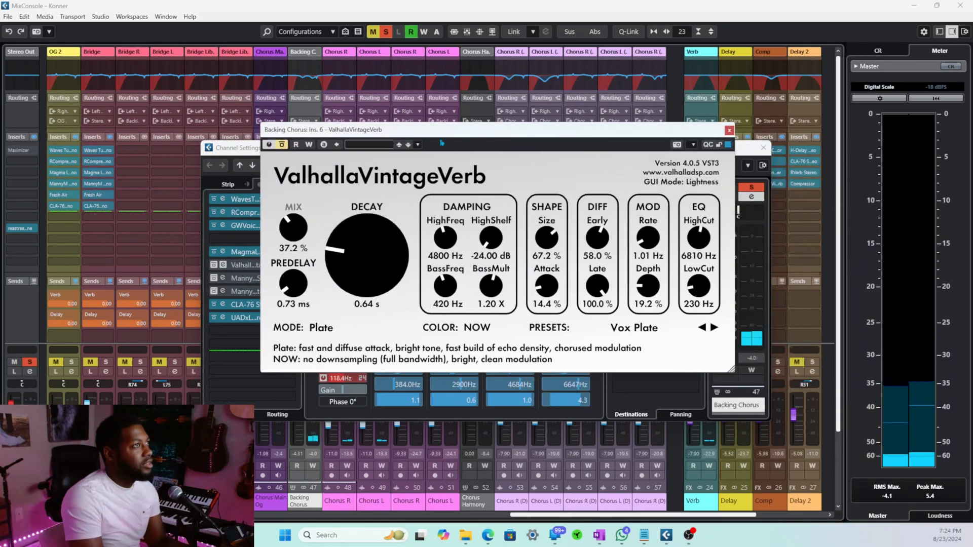
left_click(282, 145)
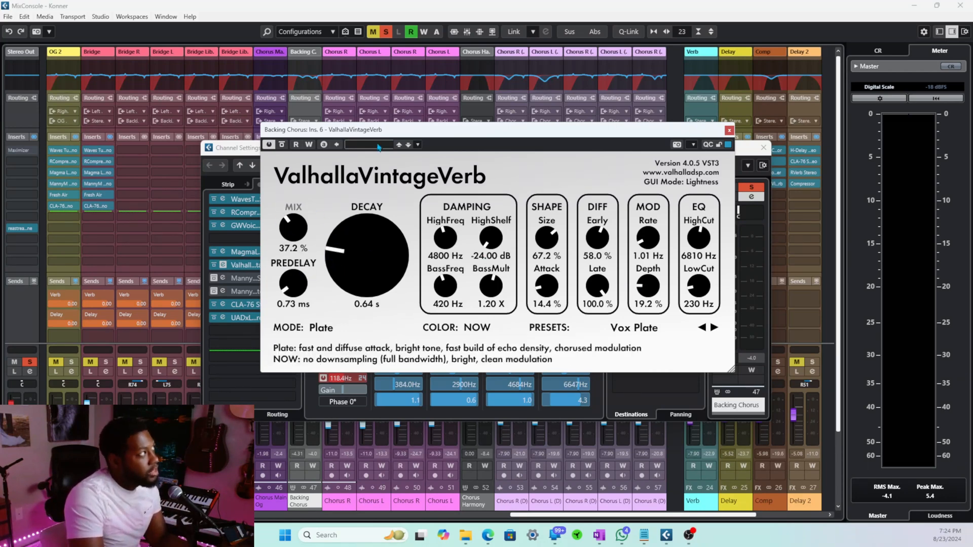
left_click_drag(383, 133, 520, 126)
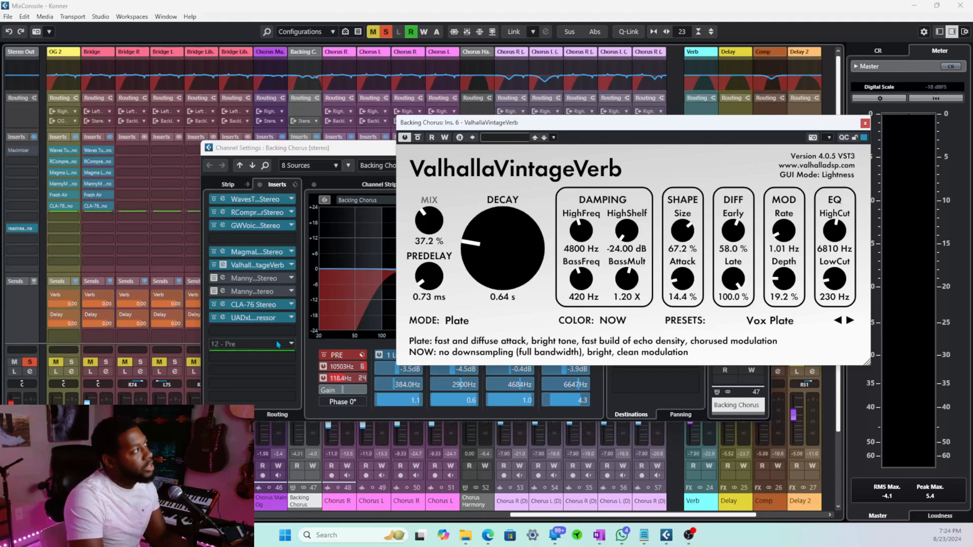
key("space")
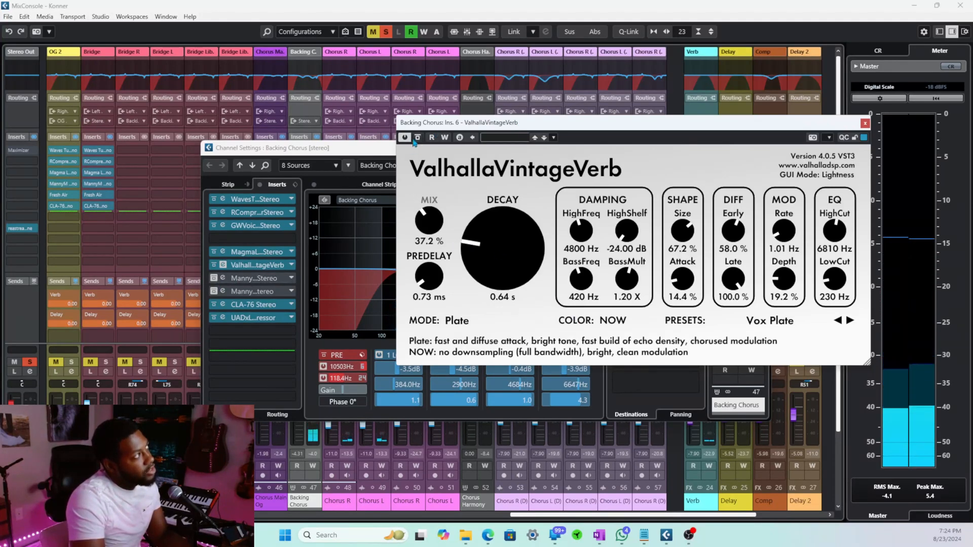
left_click(418, 137)
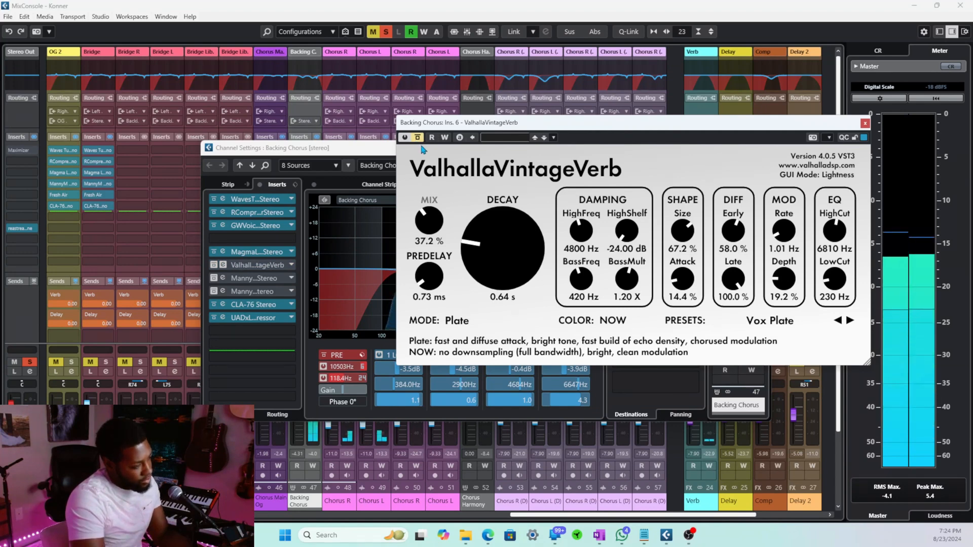
left_click(419, 138)
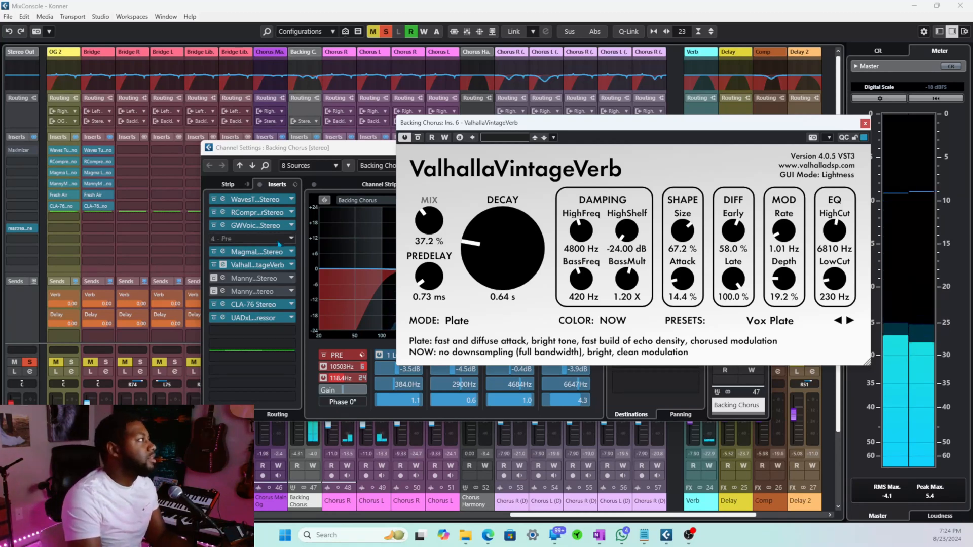
Step: Activate the MannyM TripleD and MannyM EQ inserts on the Backing Chorus group, audition them, and close the open plug-ins
left_click(224, 279)
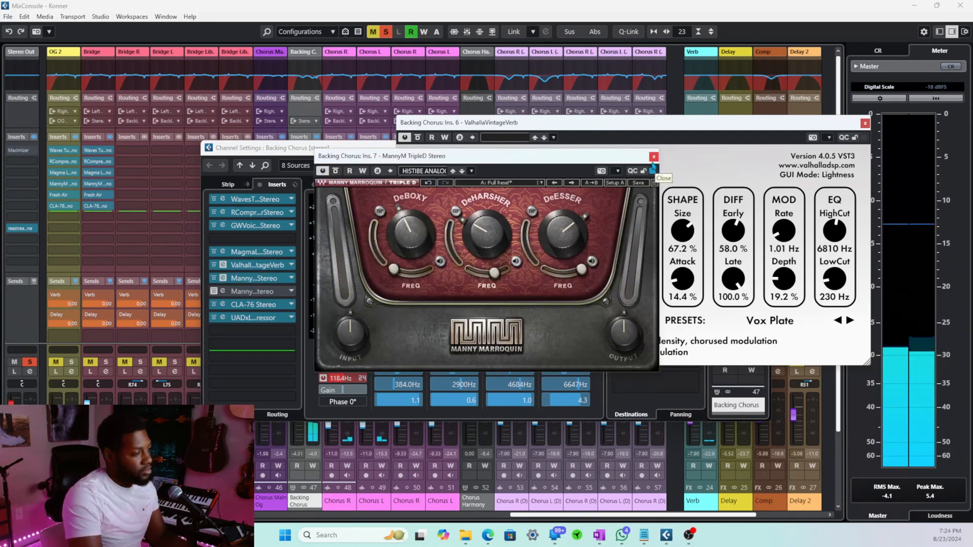
left_click(654, 157)
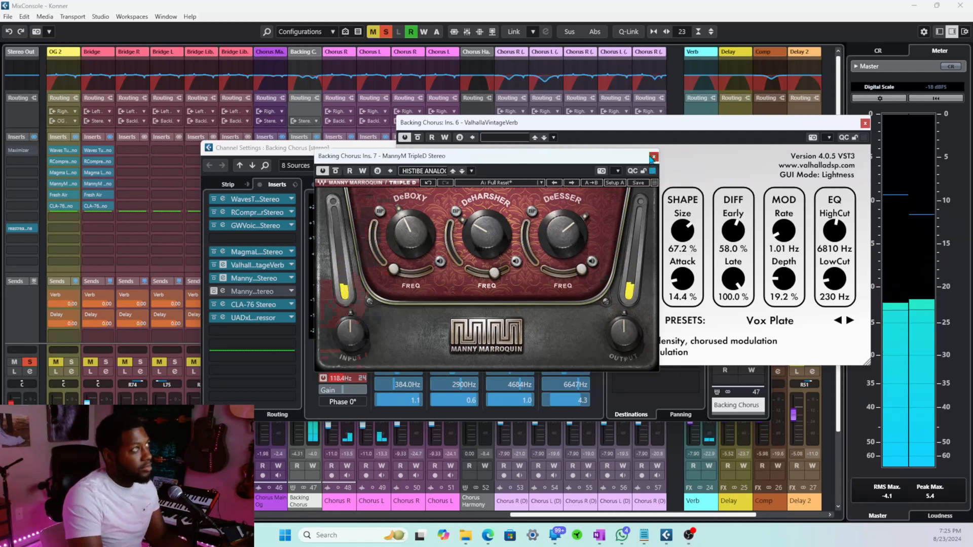
left_click(865, 123)
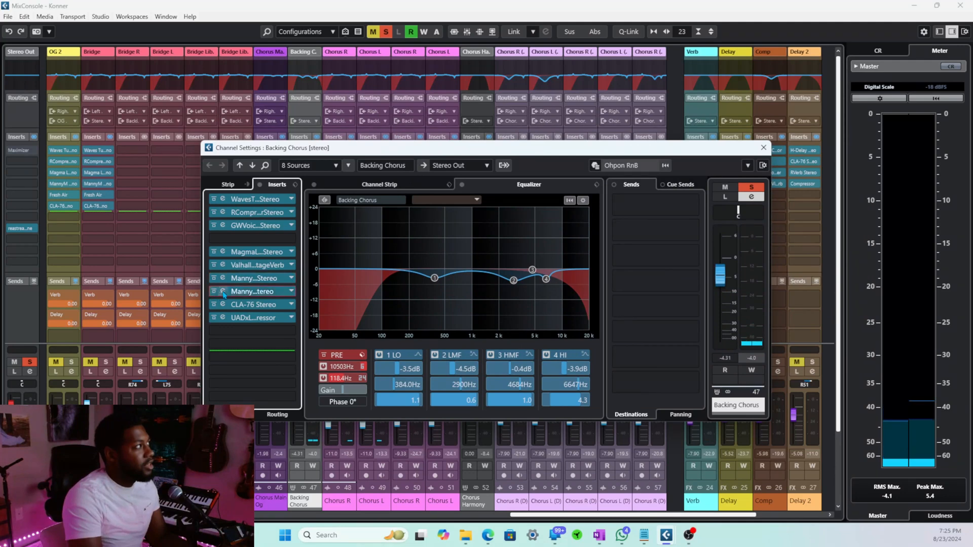
left_click(252, 292)
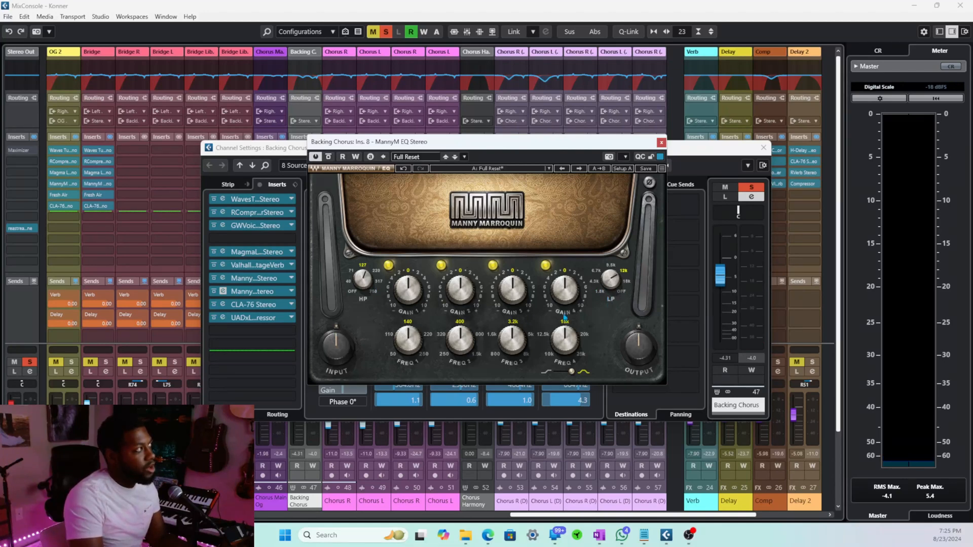
key("space")
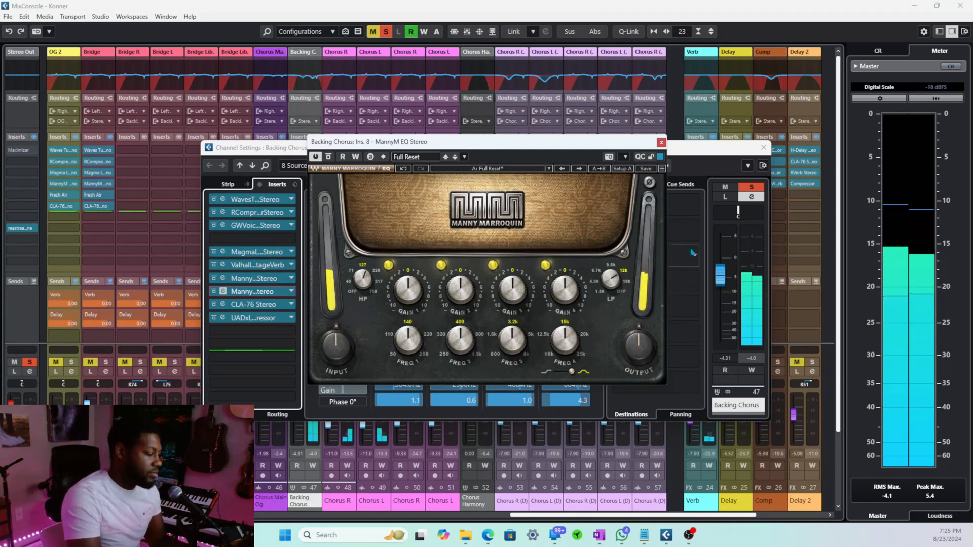
left_click(661, 143)
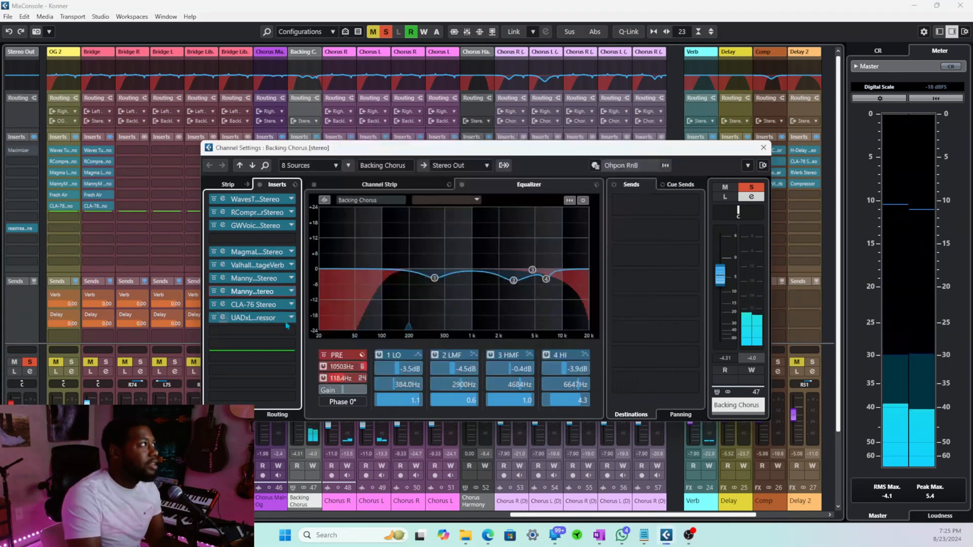
Step: Examine the CLA-76 and UADx LA-2A Silver compressor settings on the Backing Chorus group, and close its channel settings
left_click(223, 305)
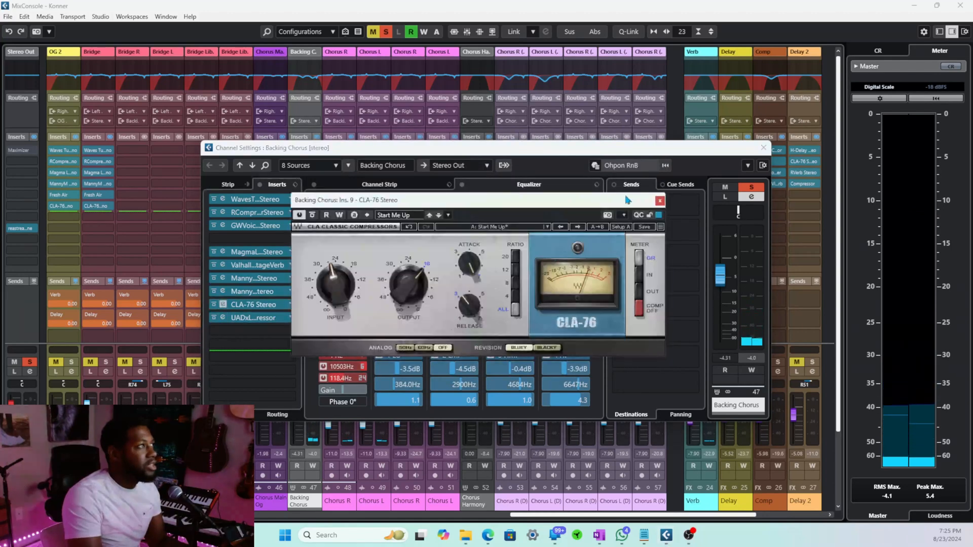
left_click(660, 202)
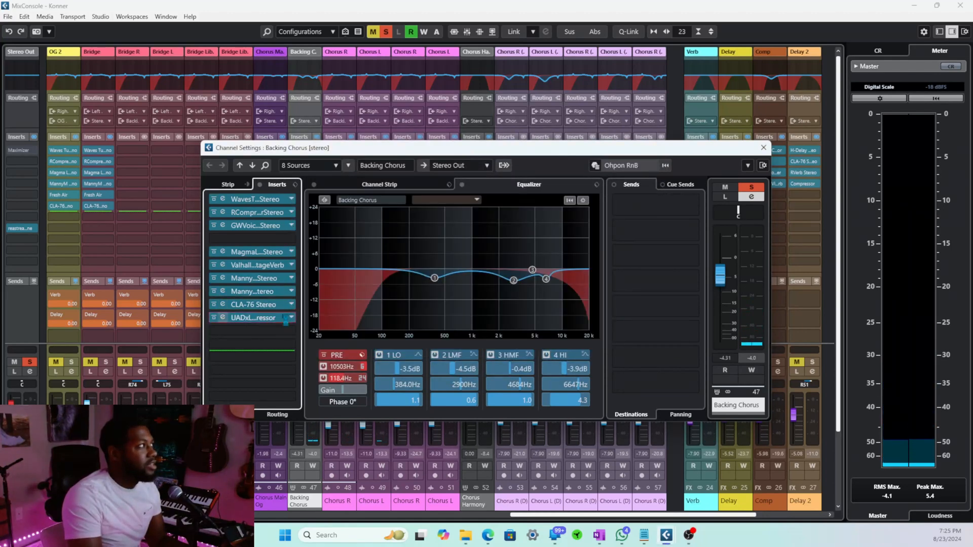
left_click(268, 320)
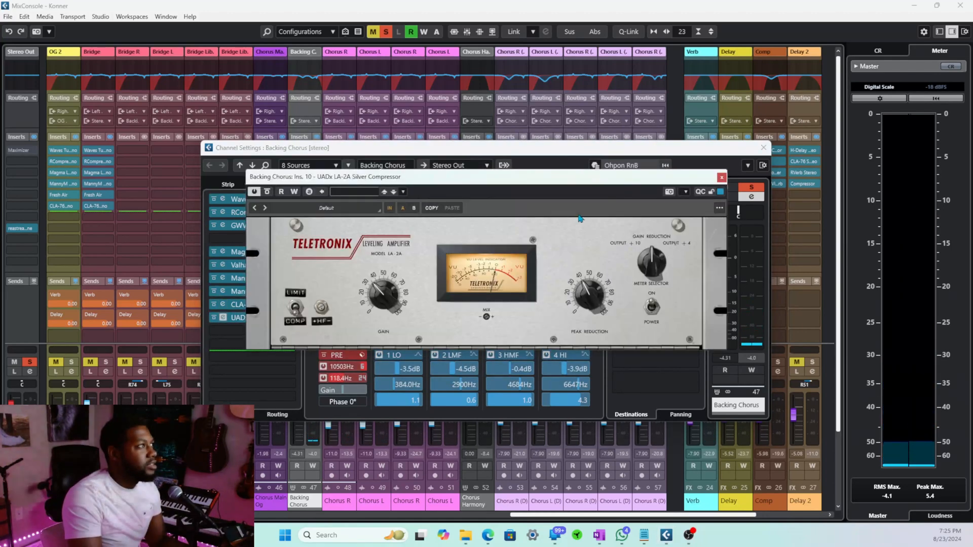
left_click(721, 178)
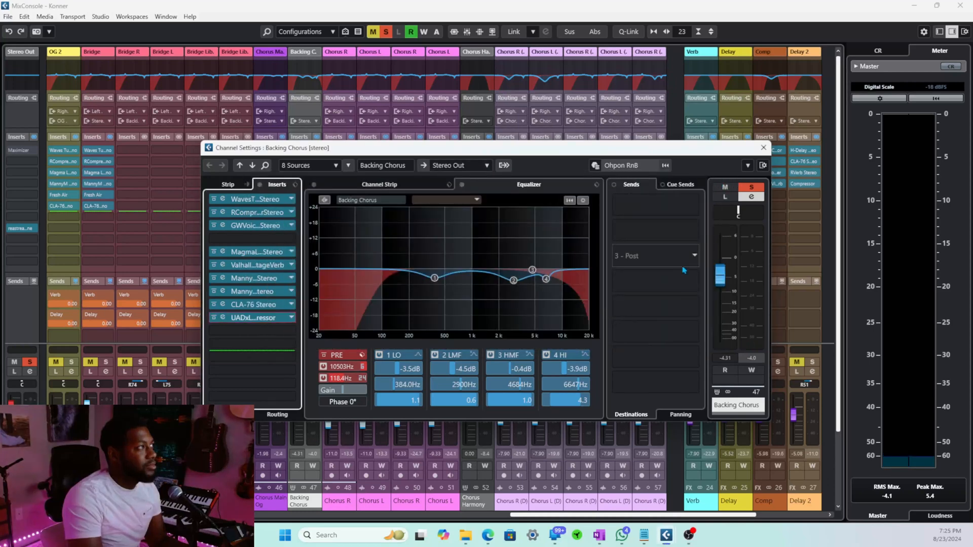
left_click(763, 148)
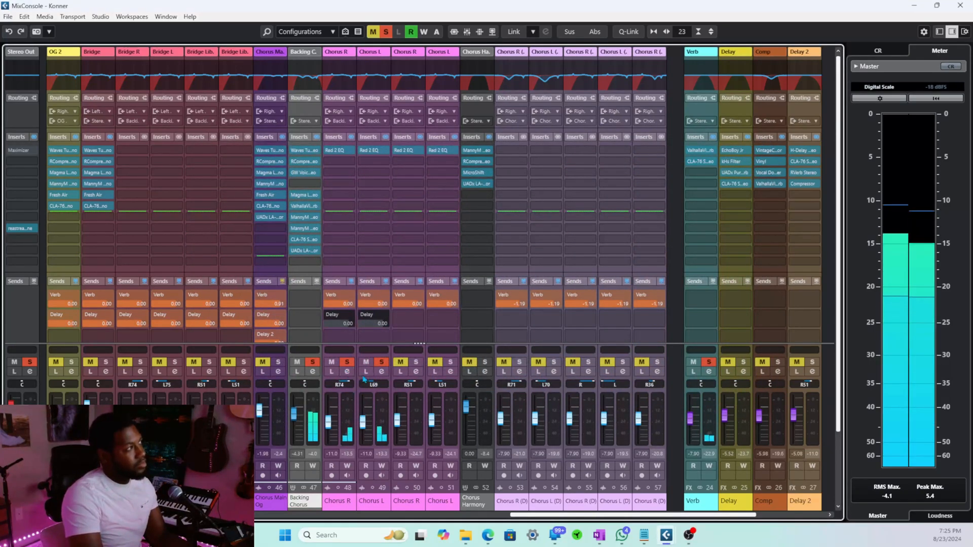
Step: Toggle the solos on Chorus L and Chorus R, solo Chorus Main Og as well, and audition them together
left_click(382, 362)
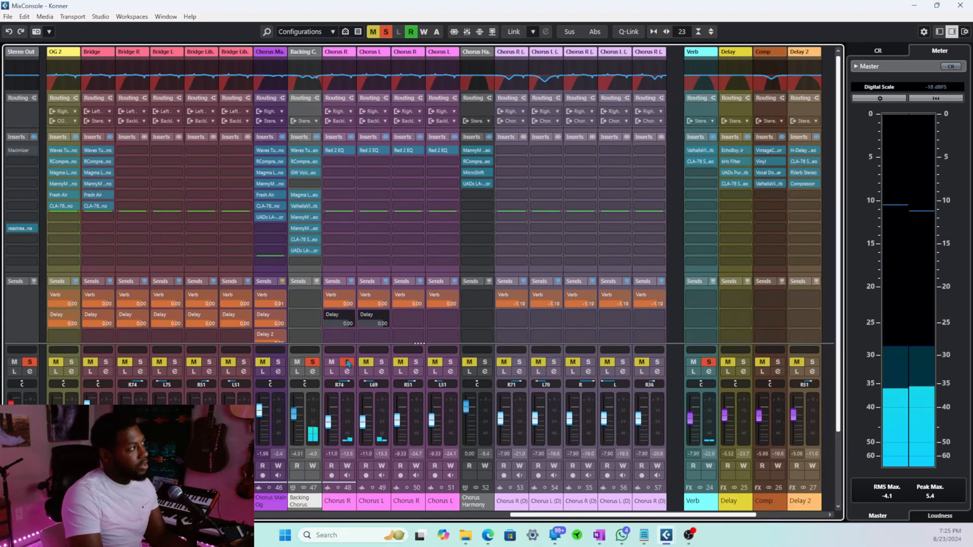
left_click(347, 362)
left_click(382, 363)
left_click(349, 363)
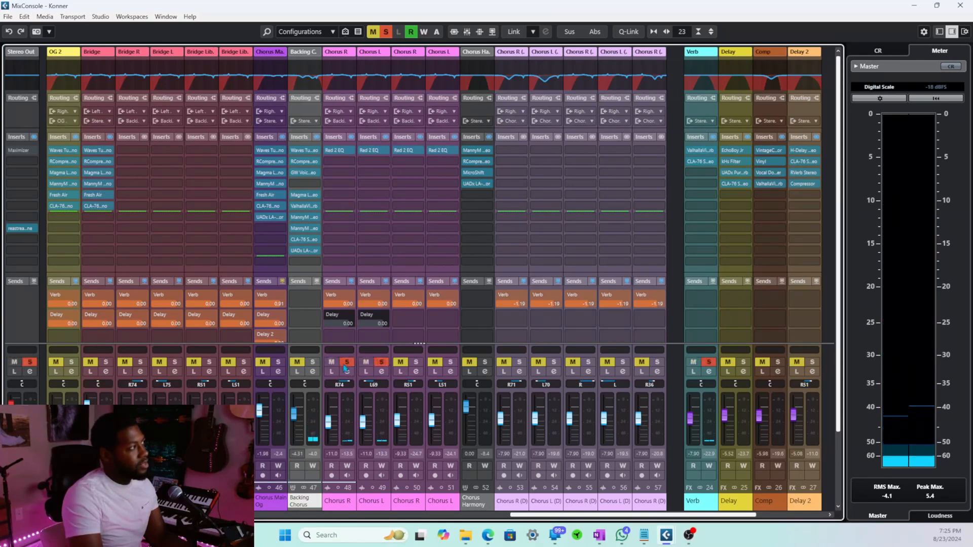
left_click(279, 362)
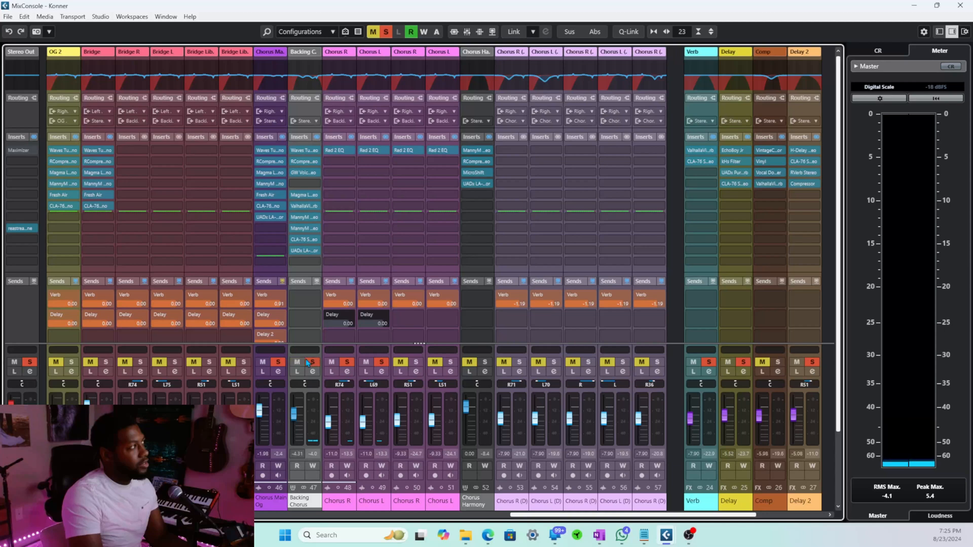
key("space")
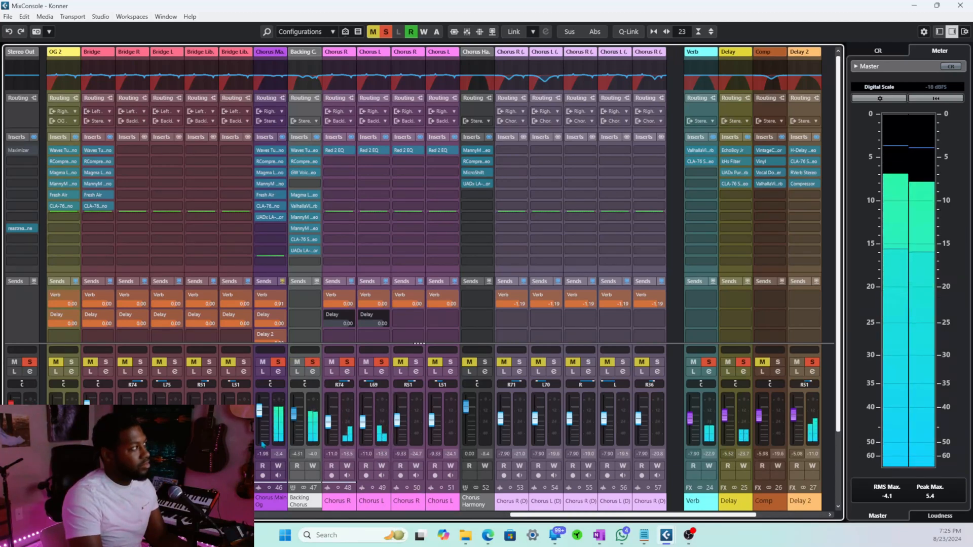
key("space")
Step: Audition the soloed main and backing chorus vocals together with the Instru Volder tracks in the project window
key("F3")
scroll(228, 249, "up", 12)
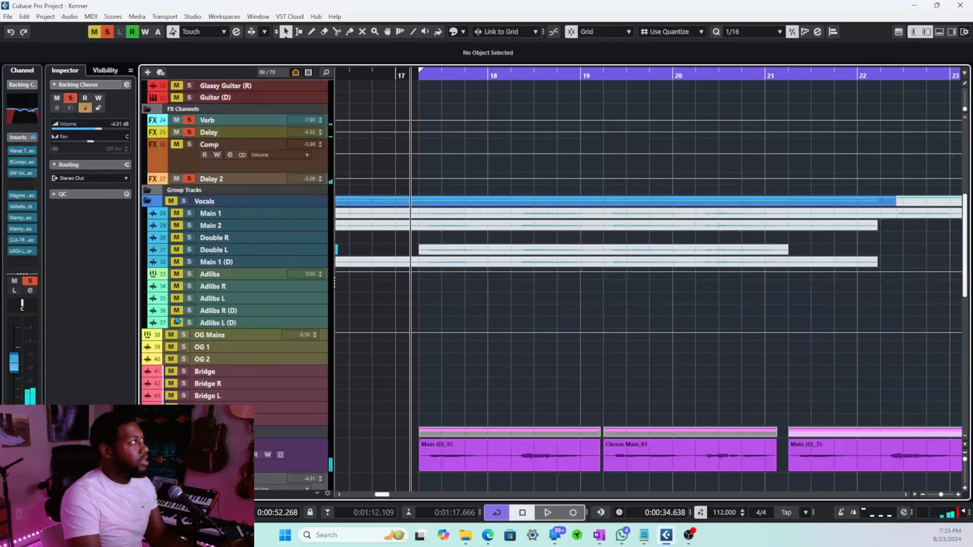
scroll(188, 115, "up", 2)
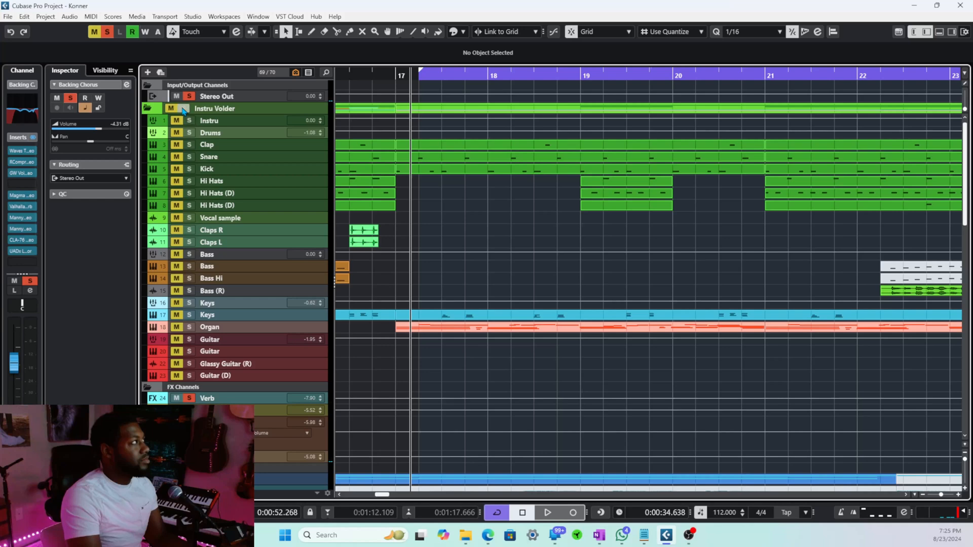
key("space")
scroll(527, 403, "down", 14)
scroll(530, 407, "down", 5)
scroll(530, 407, "up", 5)
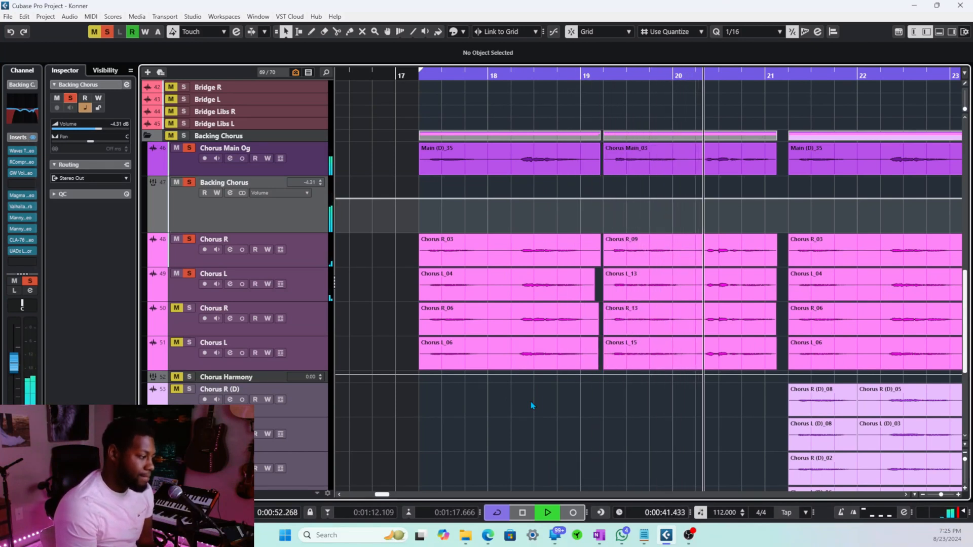
key("space")
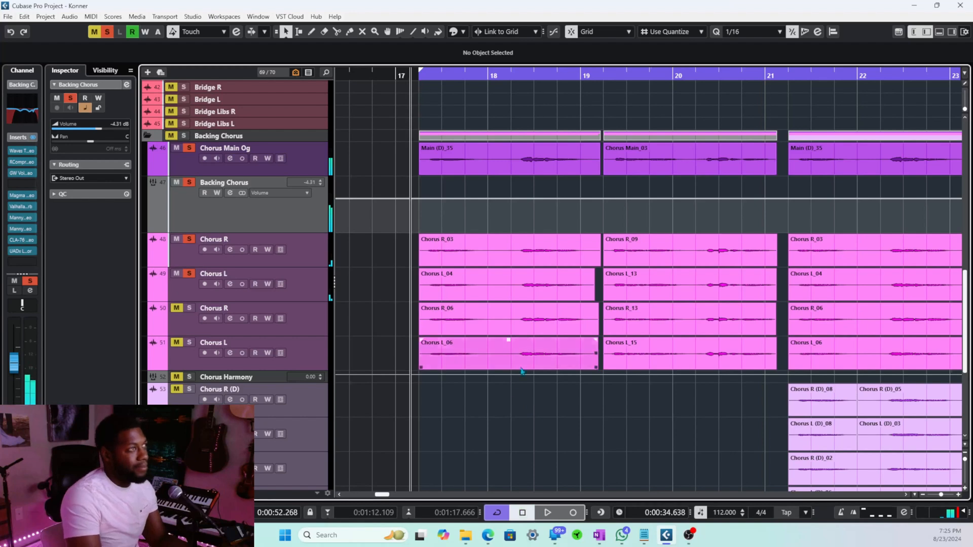
Step: Review the chorus harmony clips around bars 21 to 25, and show the Chorus Harmony group selected in the mixer
scroll(527, 368, "down", 5)
scroll(537, 369, "right", 6)
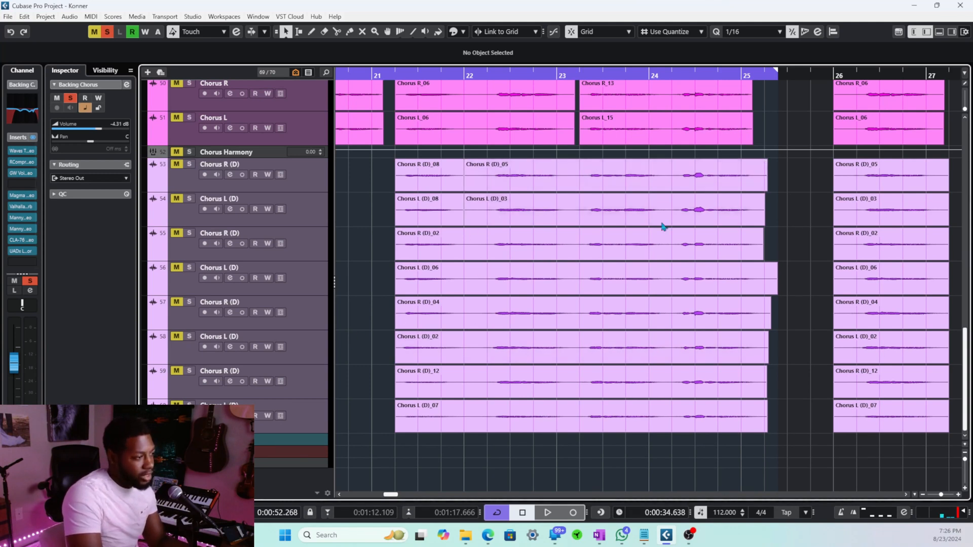
left_click(516, 394)
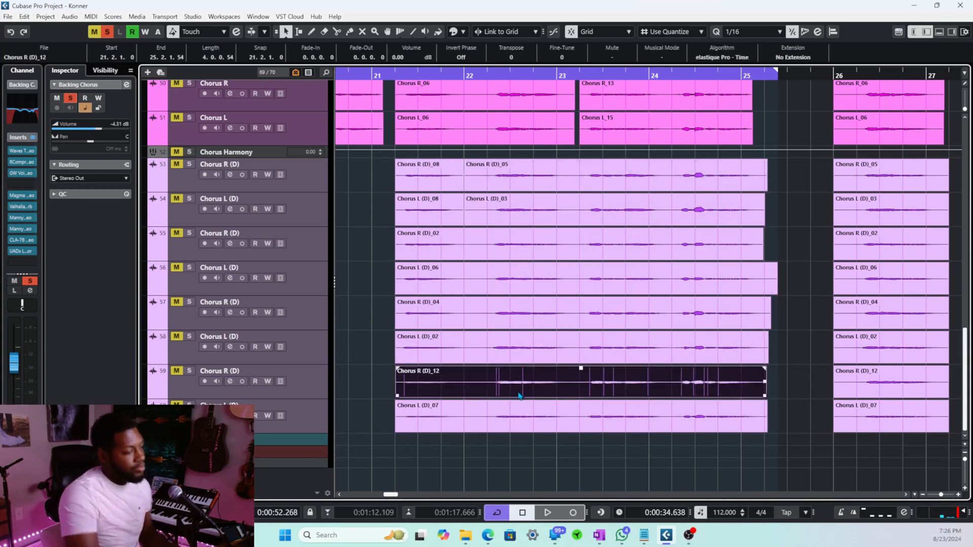
left_click(499, 450)
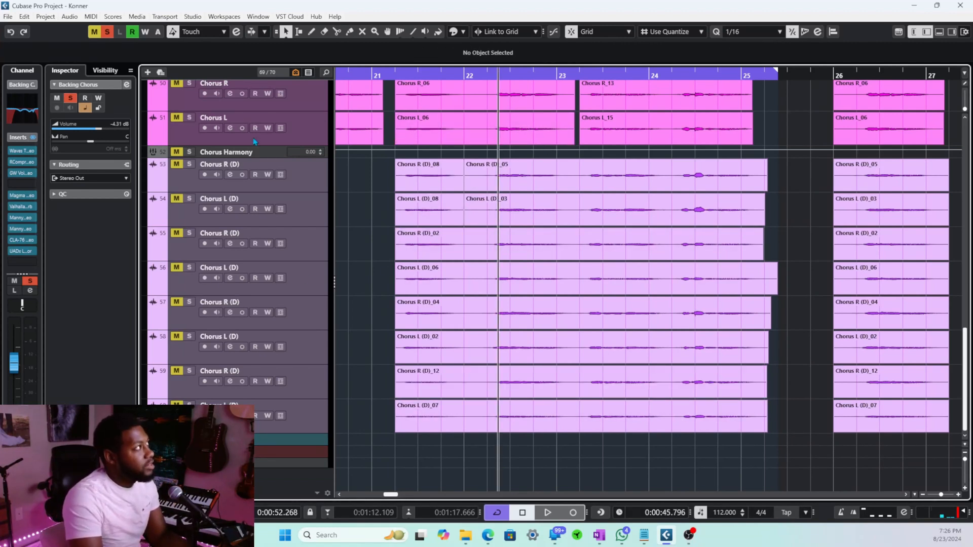
left_click(264, 155)
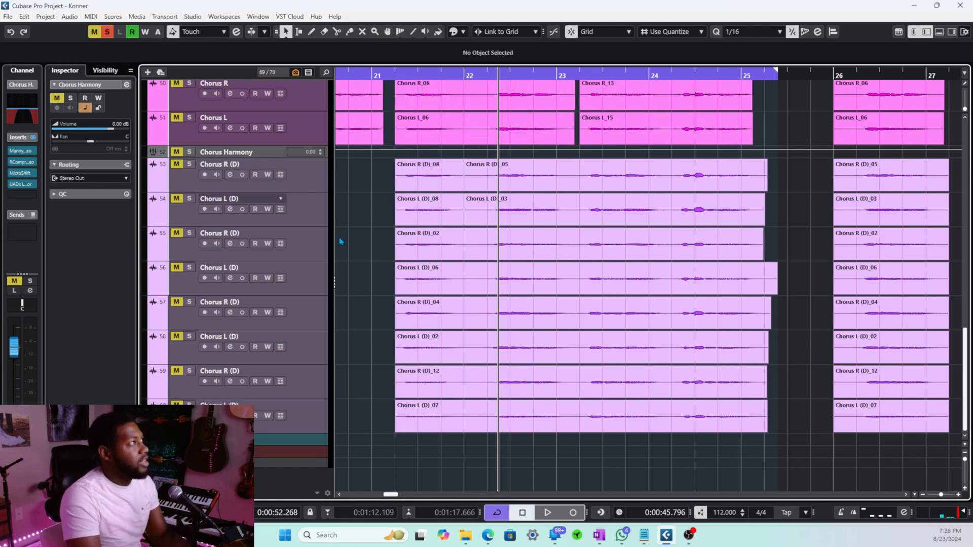
key("F3")
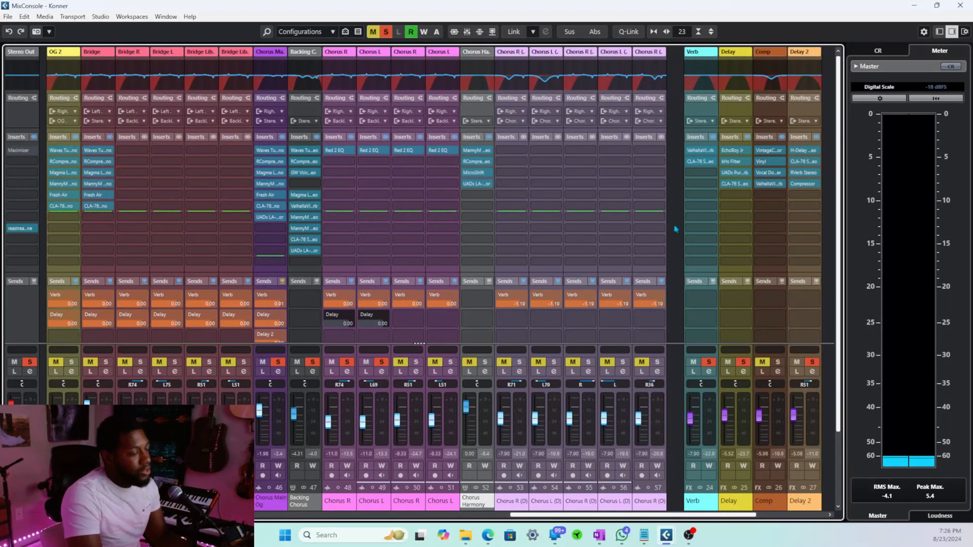
Step: Move the solos from the chorus vocals to the R71 and L70 harmony channels, and unsolo the Instru Volder folder
scroll(546, 256, "right", 5)
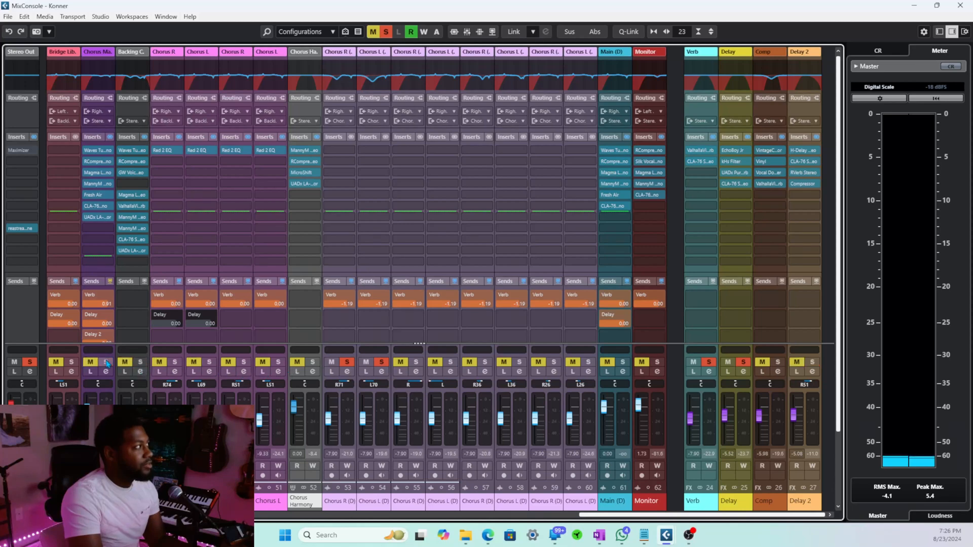
key("F3")
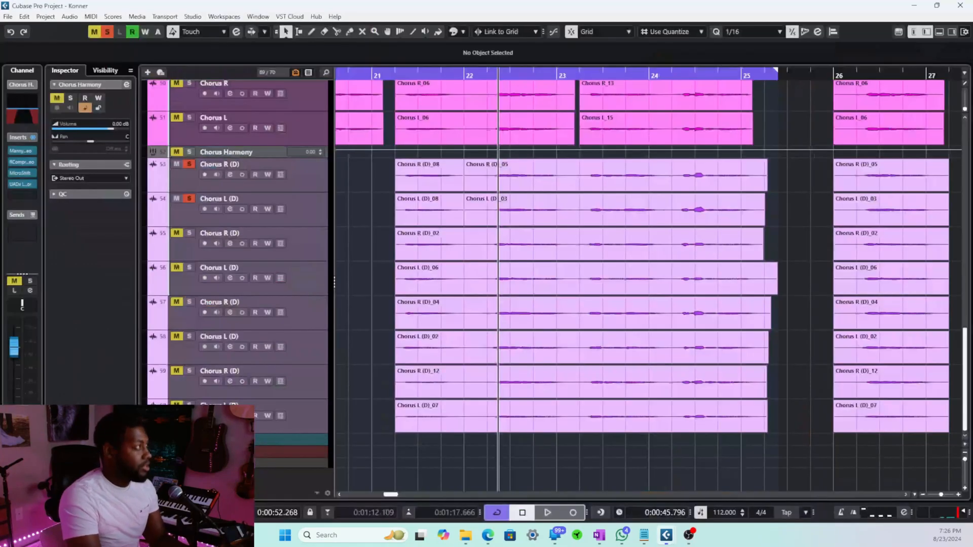
scroll(205, 289, "up", 12)
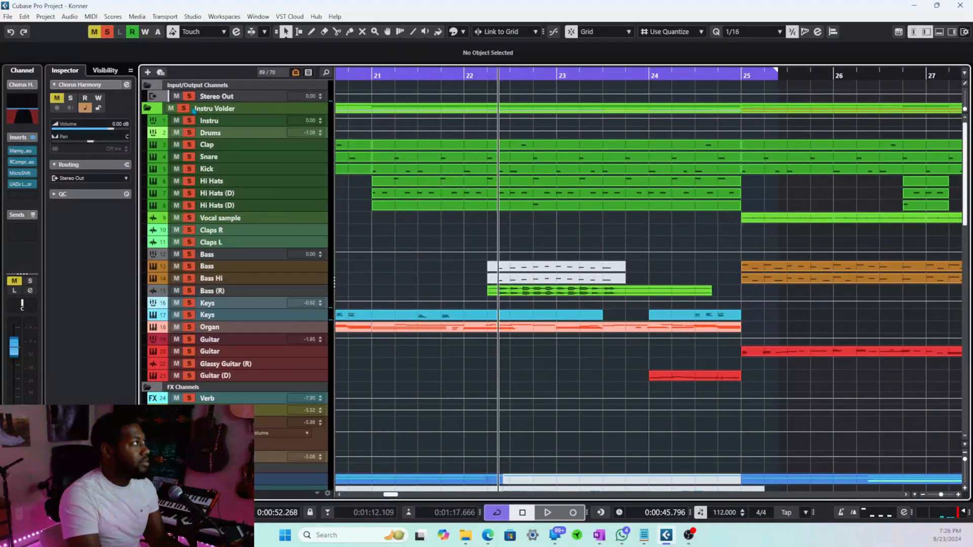
left_click(184, 108)
key("F3")
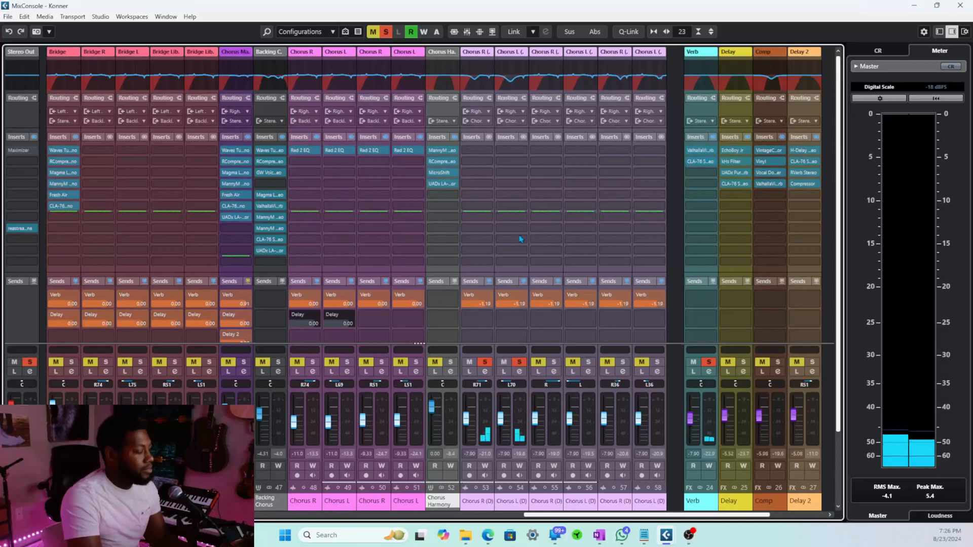
Step: Play the soloed harmony pair from just after bar 21, and solo the Chorus Harmony group as well
key("F3")
scroll(561, 394, "down", 15)
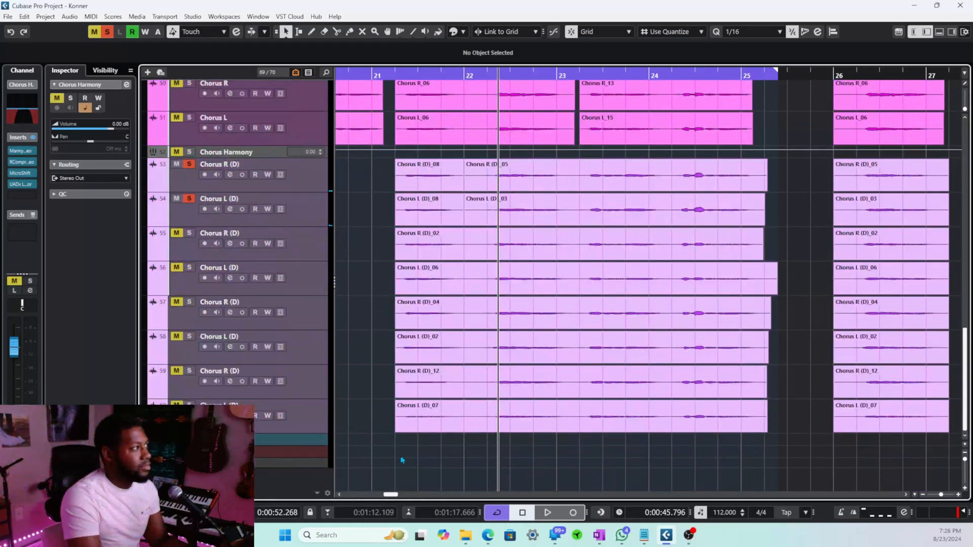
left_click(401, 458)
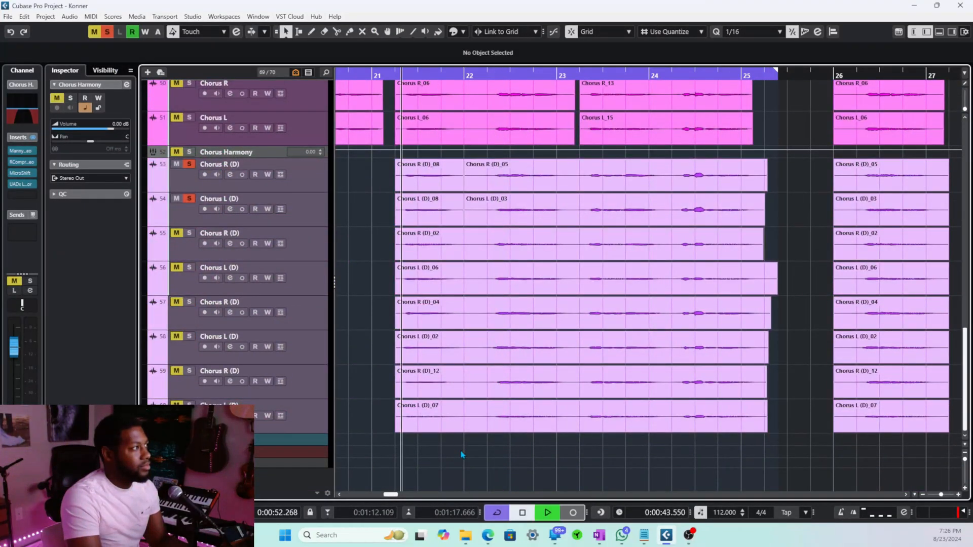
key("space")
key("F3")
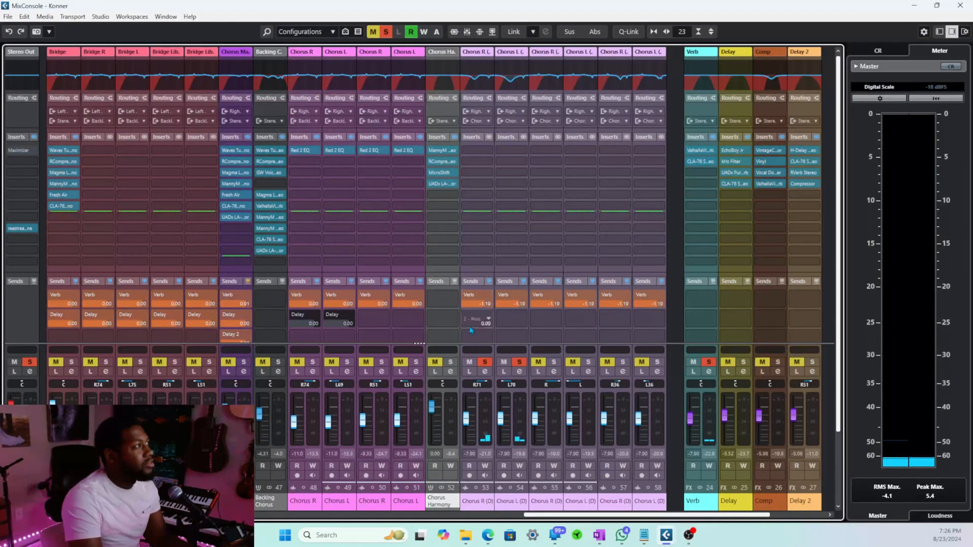
left_click(450, 363)
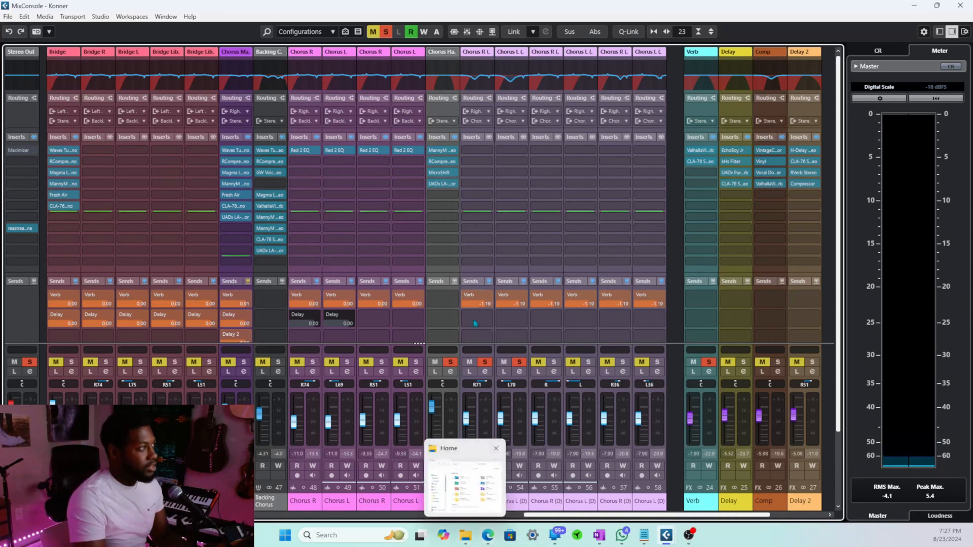
Step: Raise the volume of all eight Chorus R (D) and Chorus L (D) harmony channels together to 1.24 dB and audition the soloed pair
scroll(471, 385, "right", 5)
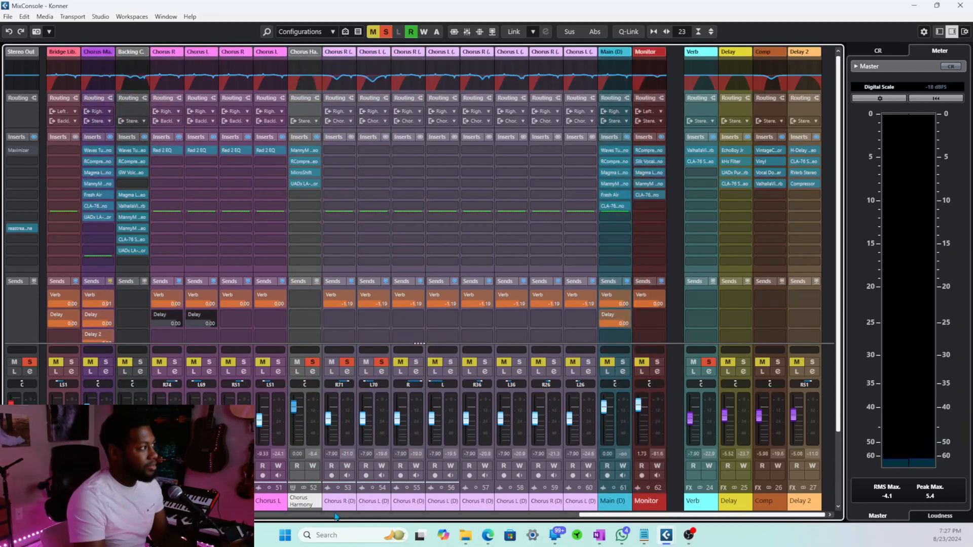
left_click(332, 513)
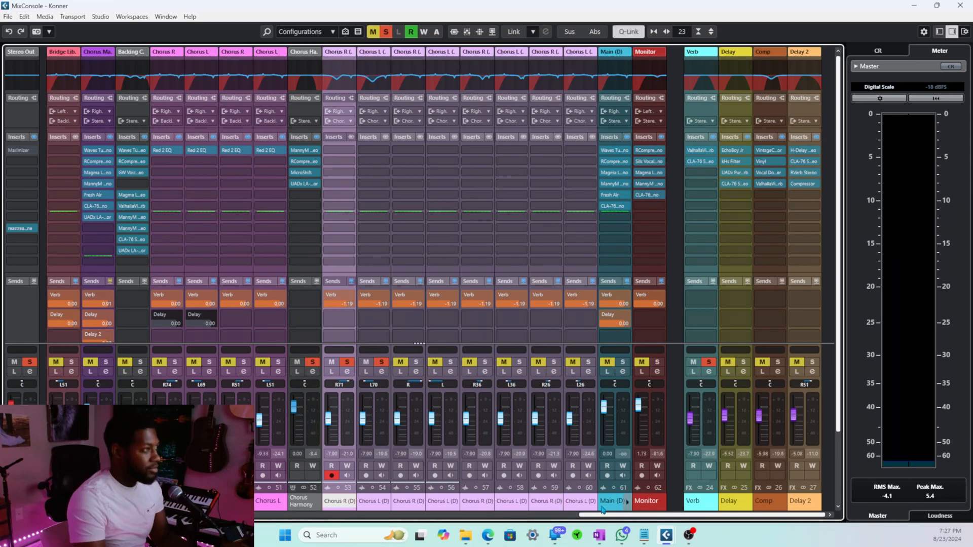
left_click(581, 512, "shift")
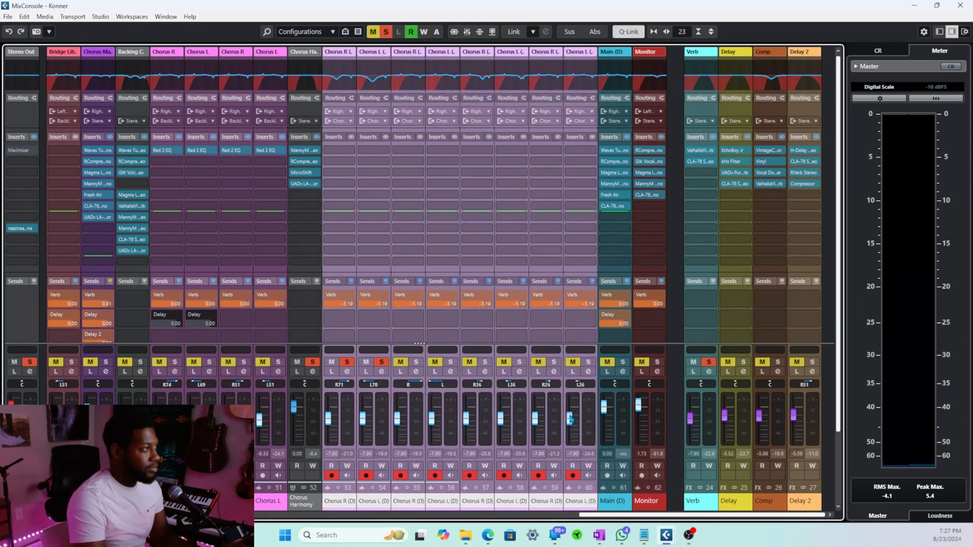
left_click_drag(569, 417, 569, 408)
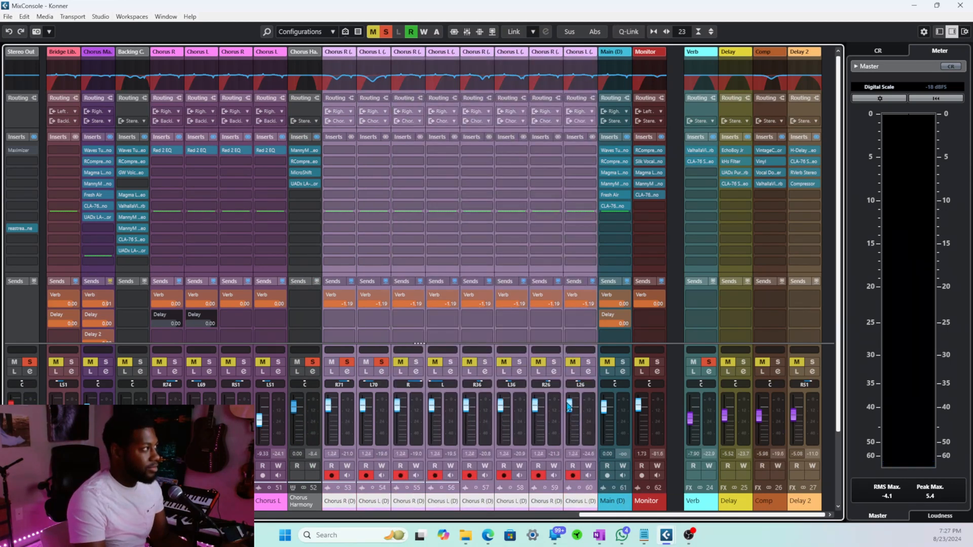
key("space")
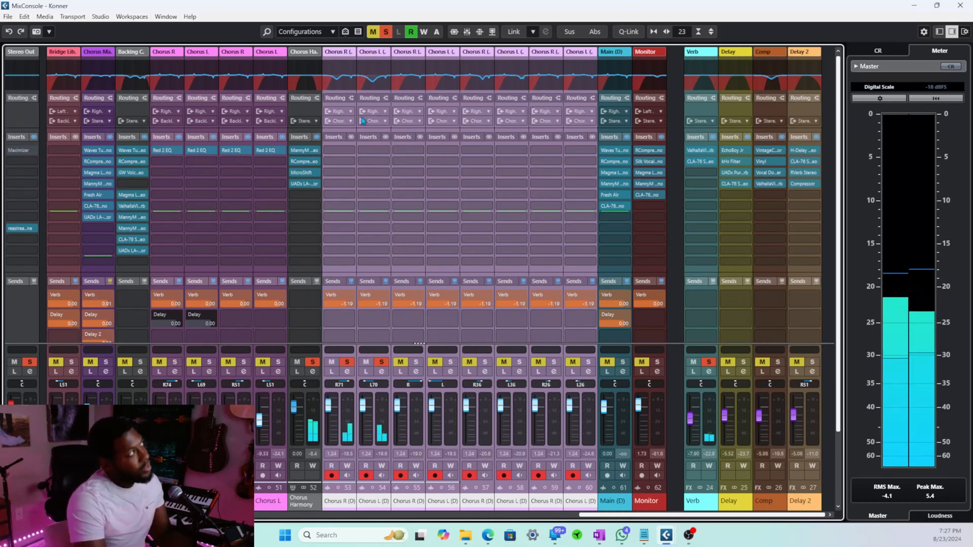
Step: Examine the EQ of the R71 harmony channel, and move the solos to the fully panned R and L harmony pair
left_click(337, 86)
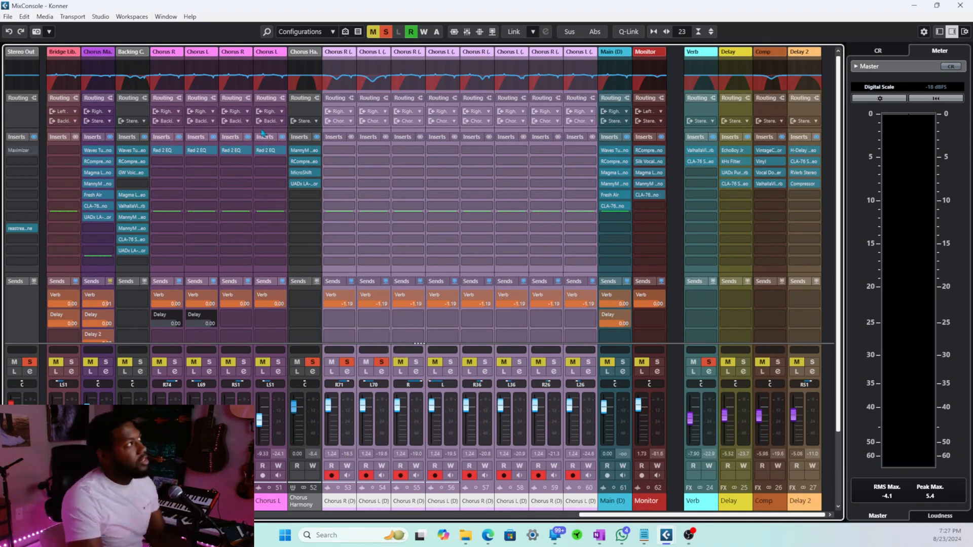
left_click(339, 89)
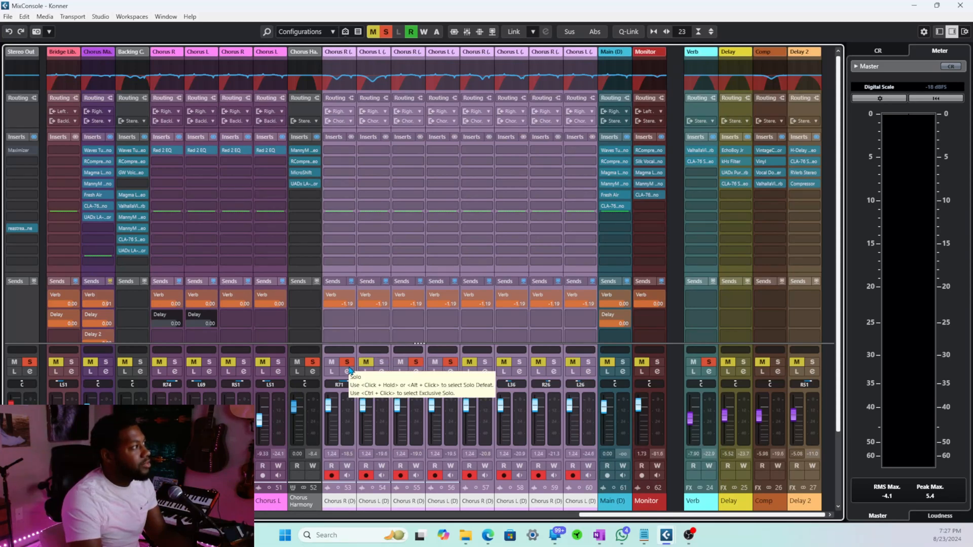
left_click(347, 363)
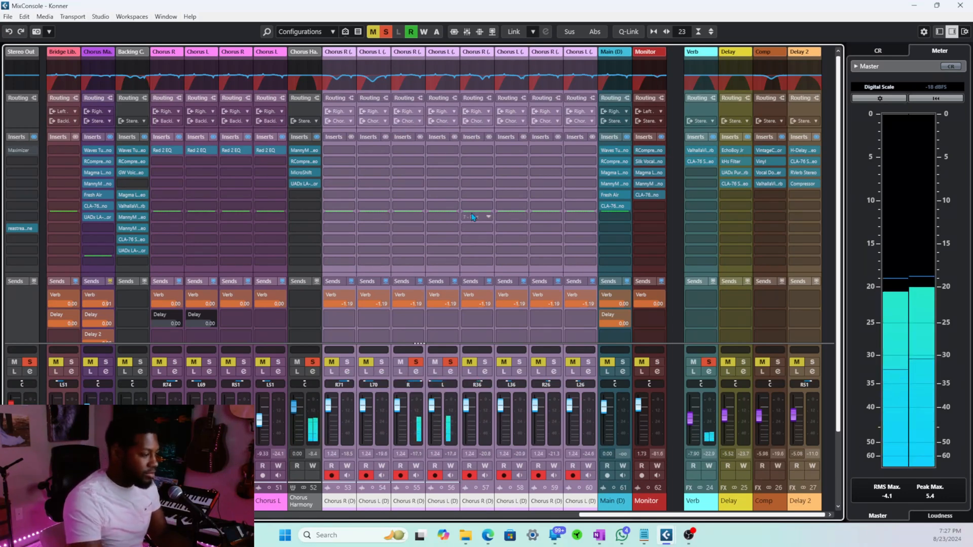
Step: Examine the EQ of the fully panned R harmony channel, close it, and play back the soloed pair
left_click(406, 83)
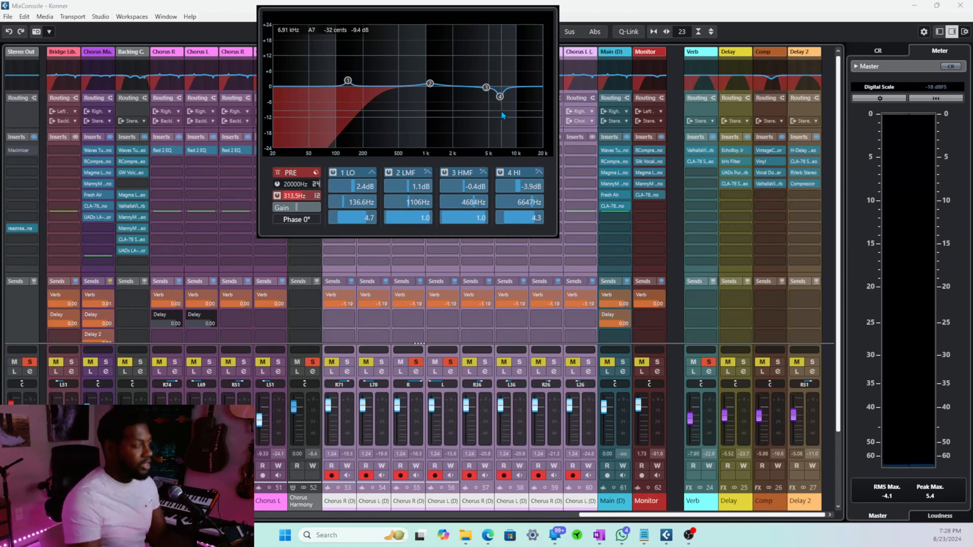
left_click(451, 294)
key("space")
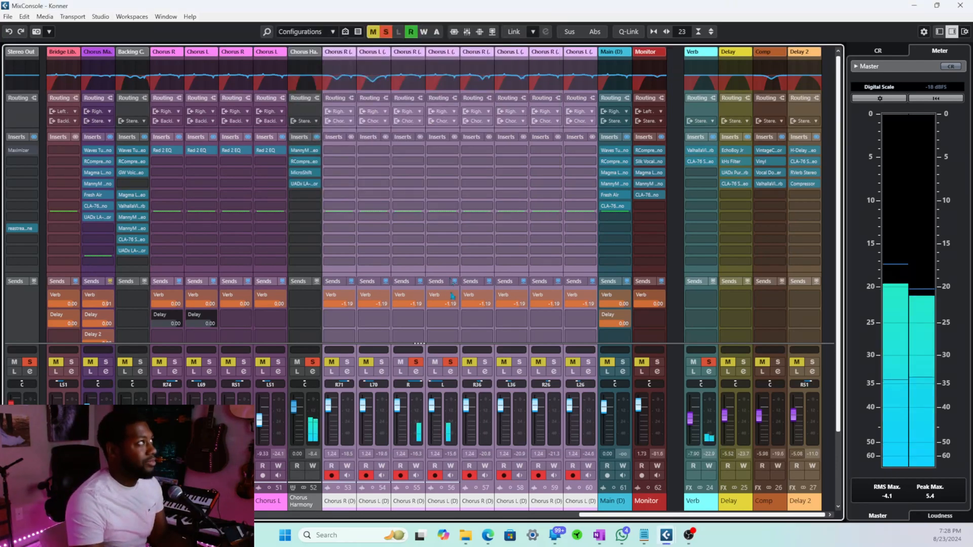
Step: Unsolo the fully panned harmony pair and solo the R36 and L36 harmony channels instead
left_click(451, 362)
left_click(421, 362)
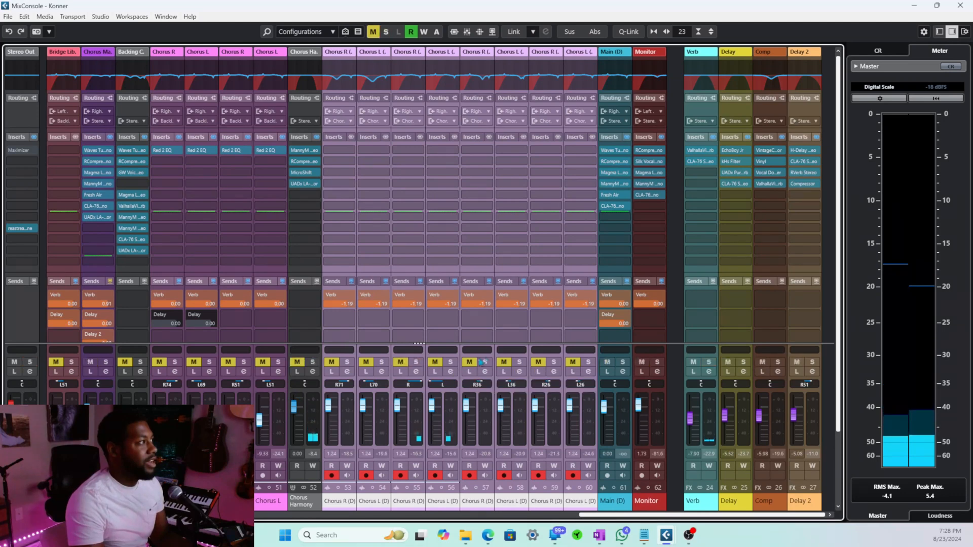
left_click(485, 362)
left_click(519, 364)
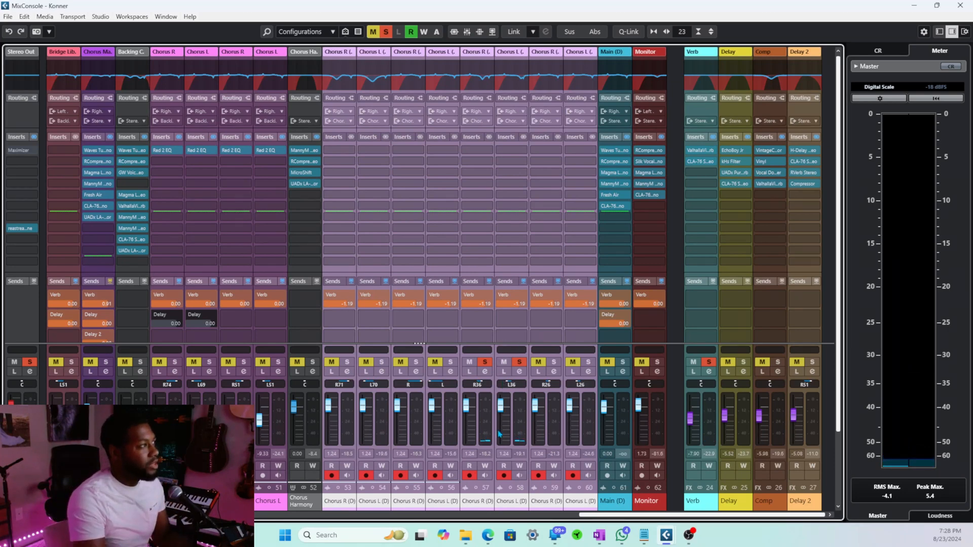
Step: Try the R36 and L36 harmony channels at 6.02 dB during playback, and reset both volumes to 0.00 dB
left_click(483, 503)
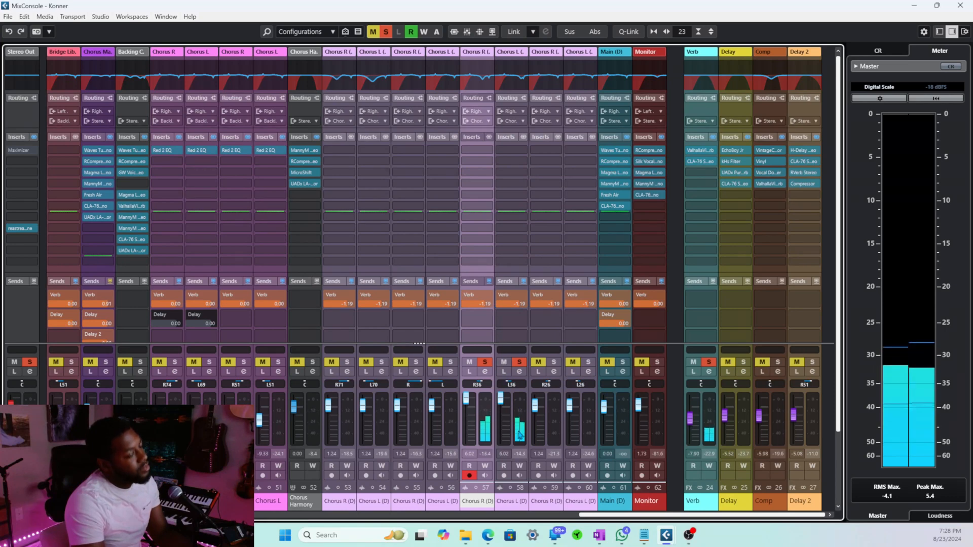
left_click(511, 501)
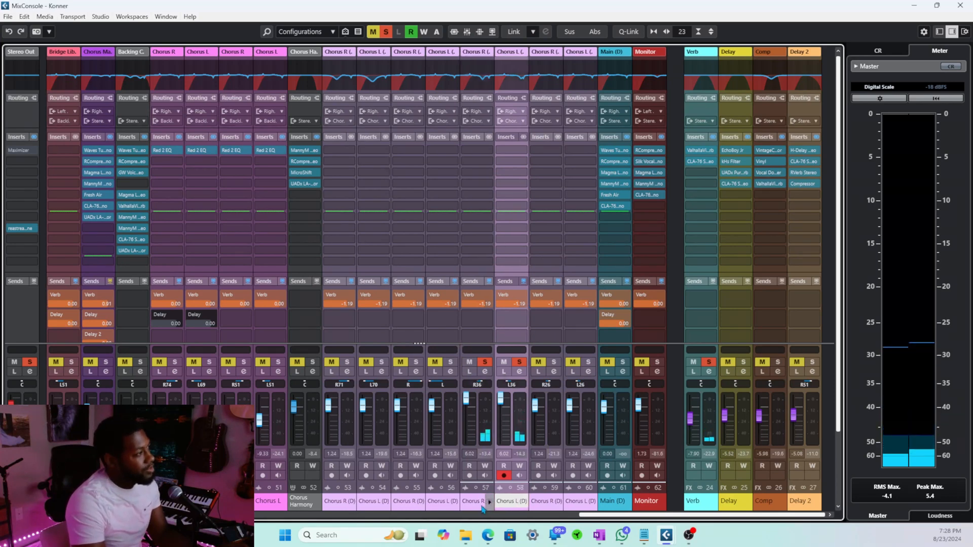
left_click(480, 505, "shift")
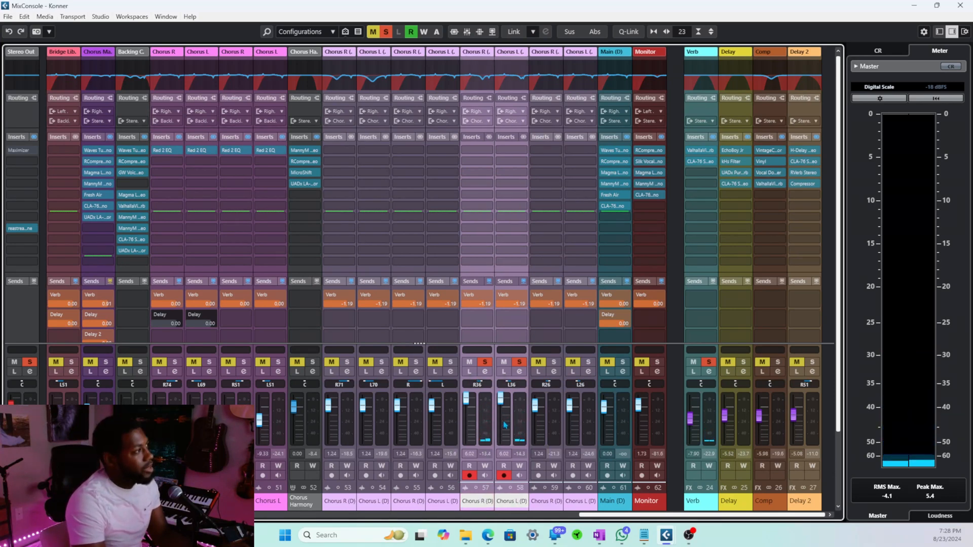
left_click(484, 427, "ctrl")
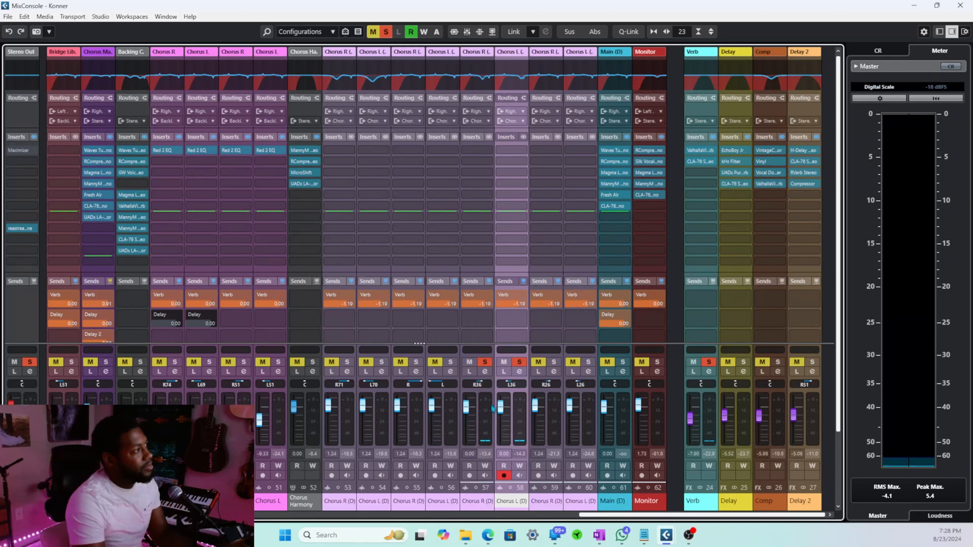
Step: Move the solos from the R36 and L36 harmony channels to the R26 and L26 pair and audition it
left_click(487, 364)
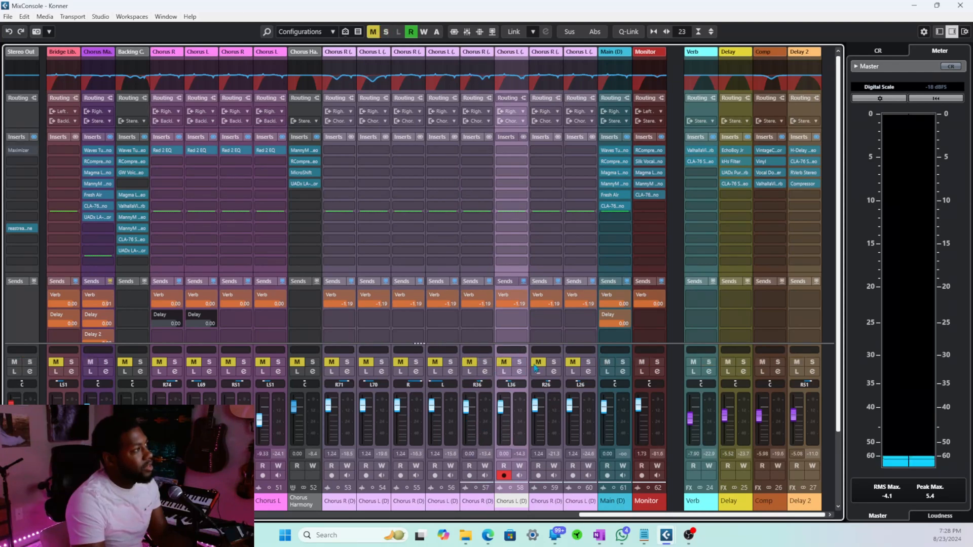
left_click(555, 363)
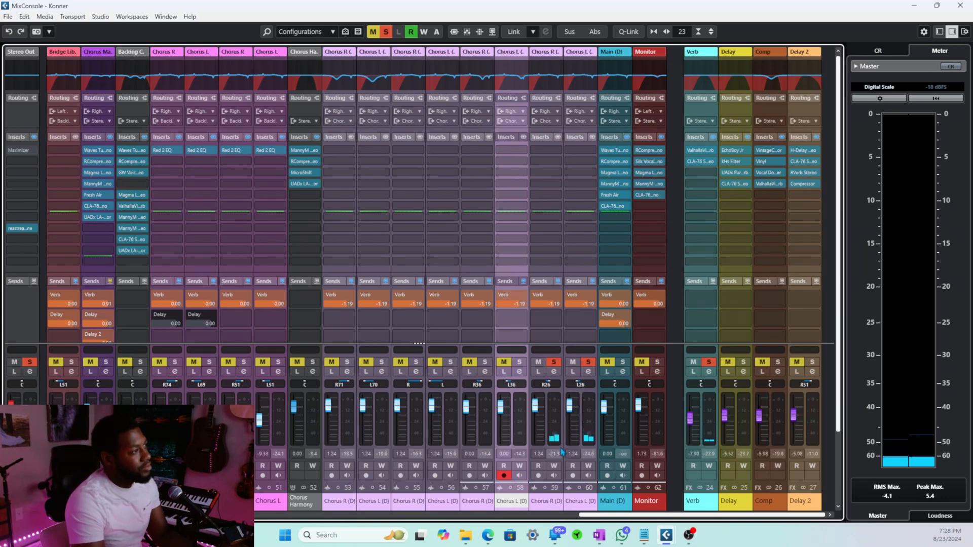
Step: Lower the four harmony channels from R71 through L to -5.08 dB, solo the R36 through L26 channels, and play them back
left_click(443, 502)
left_click(341, 501, "shift")
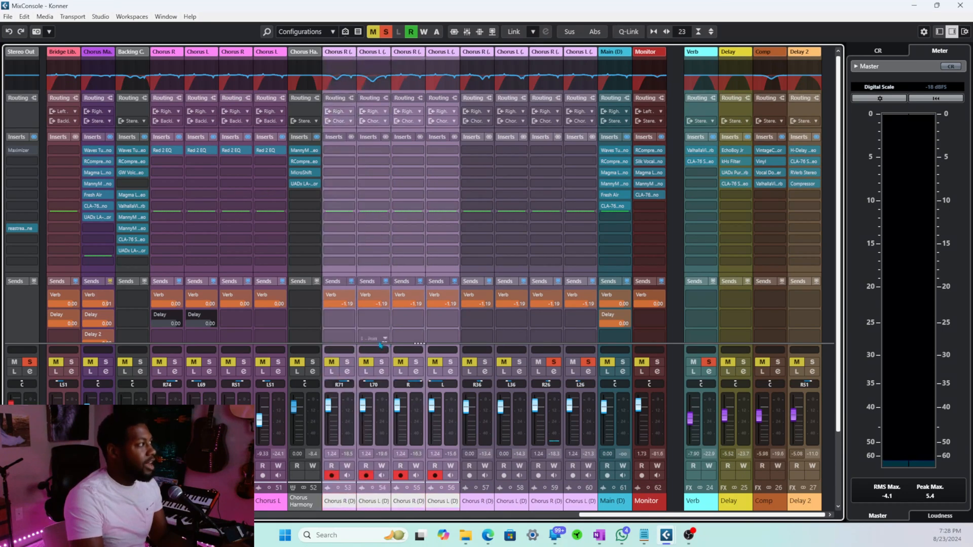
left_click_drag(432, 410, 432, 420)
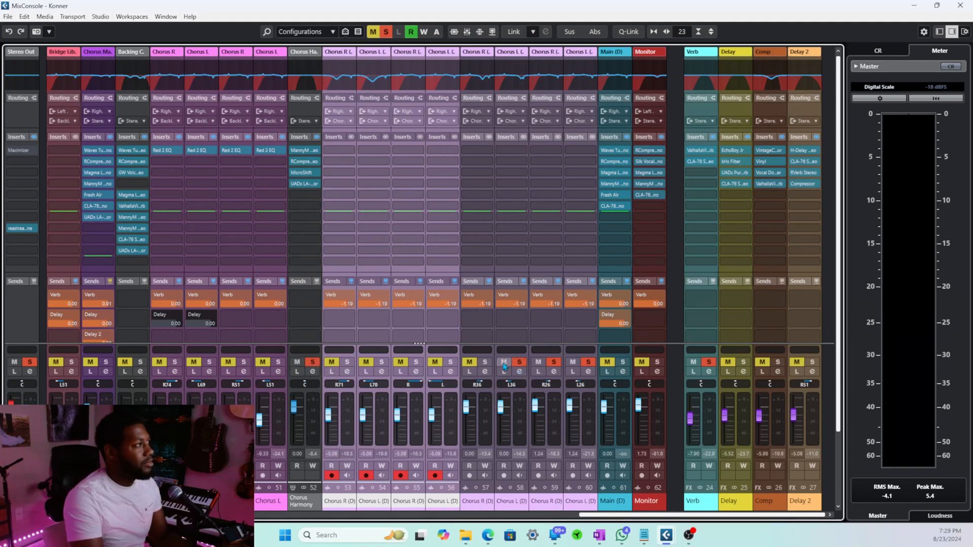
key("space")
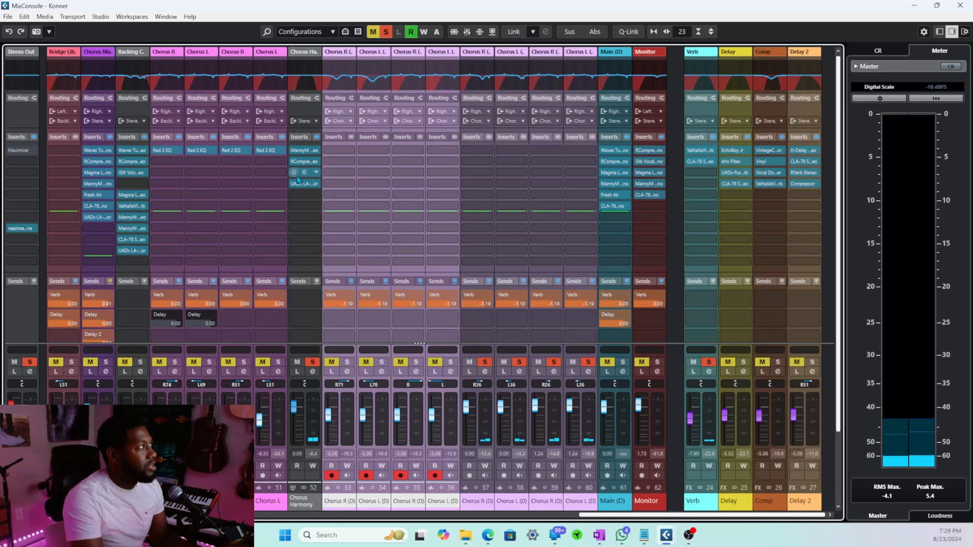
Step: Examine the MannyM Reverb settings on the Chorus Harmony group and close the plug-in
left_click(299, 152)
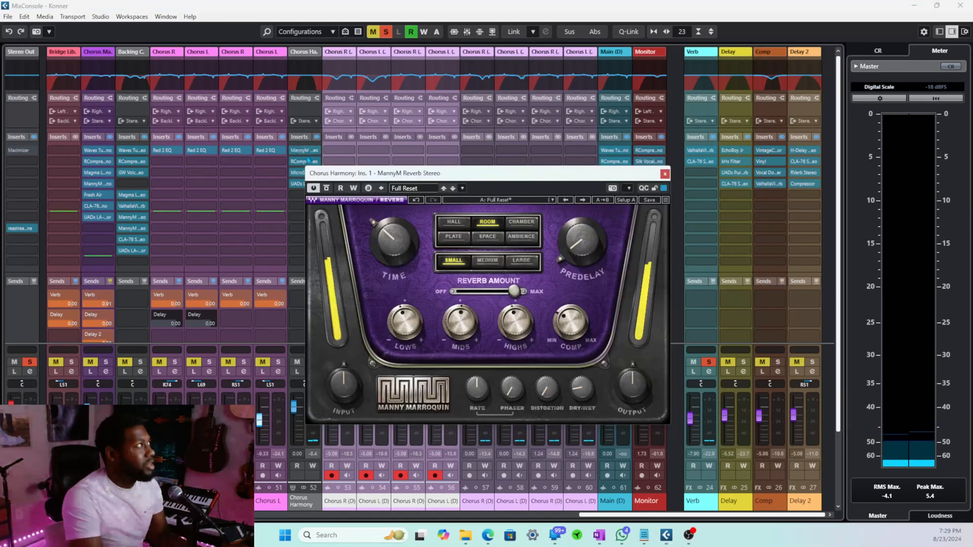
left_click(304, 82)
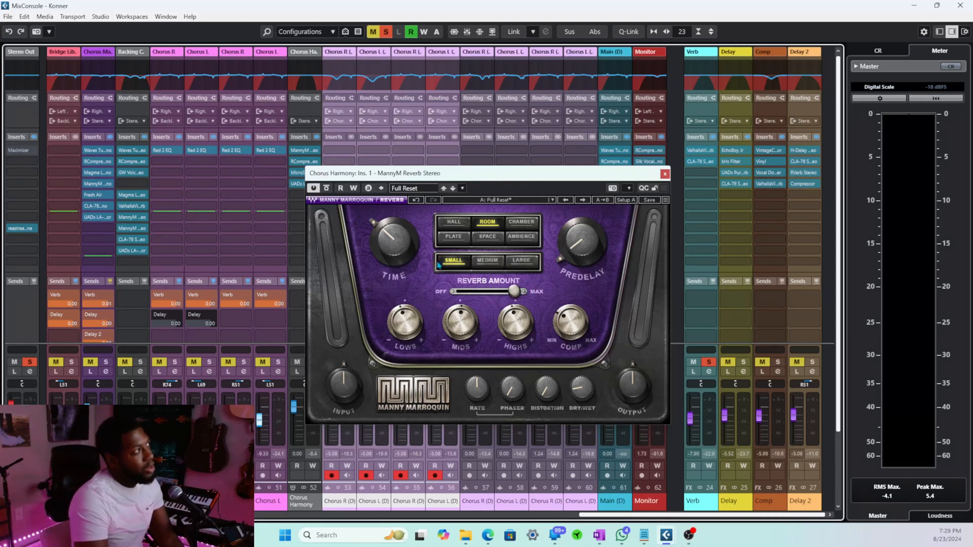
left_click(666, 174)
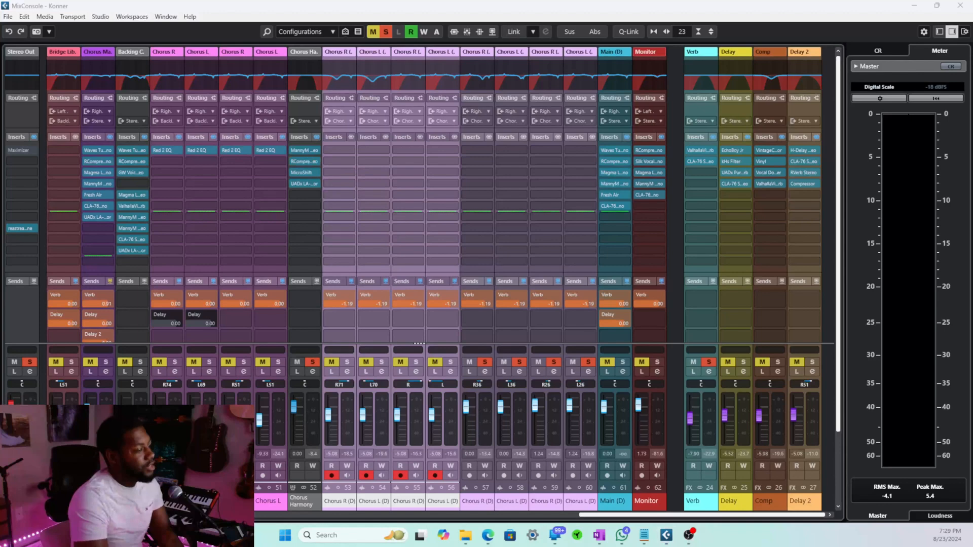
Step: Play the harmonies through the Chorus Harmony RCompressor, set its threshold to -29.8, and close the plug-in
left_click_drag(546, 0, 462, 137)
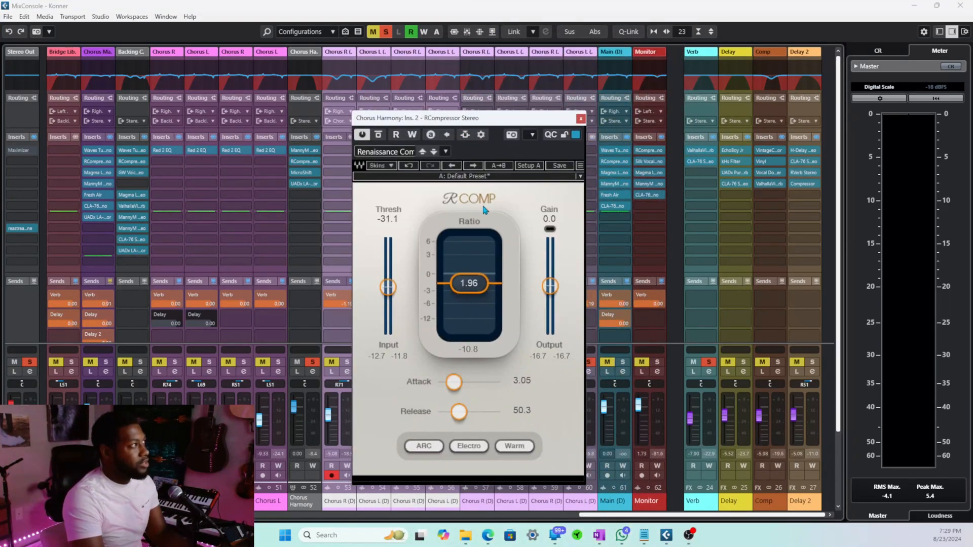
key("space")
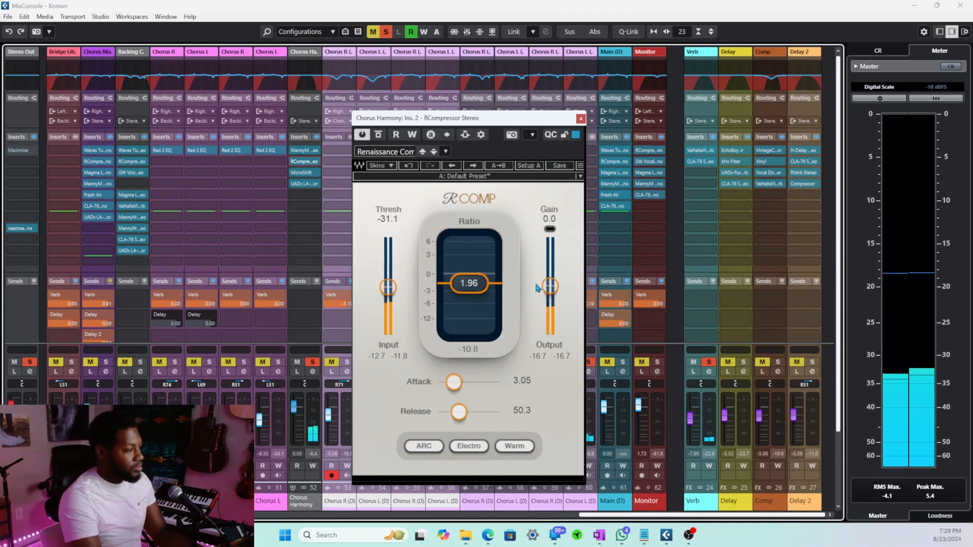
key("space")
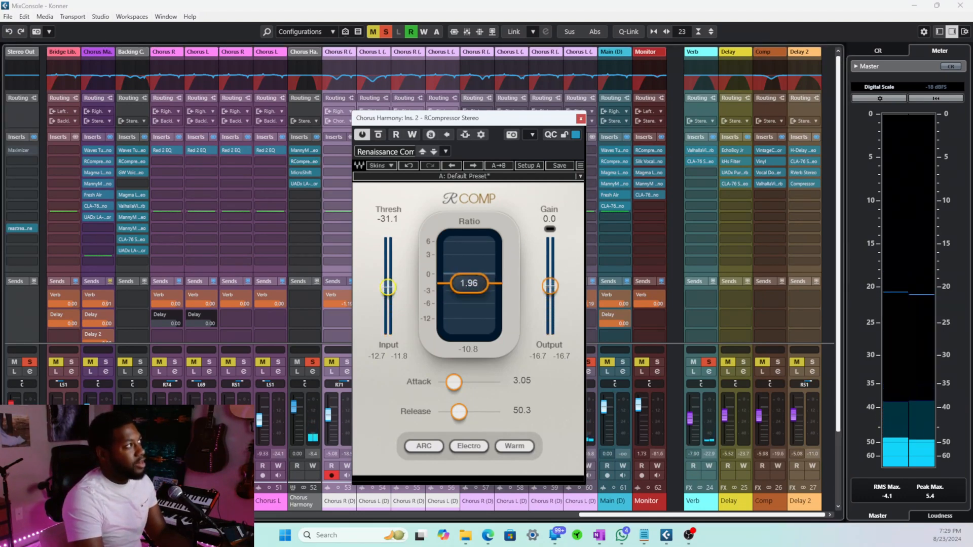
left_click_drag(388, 286, 388, 285)
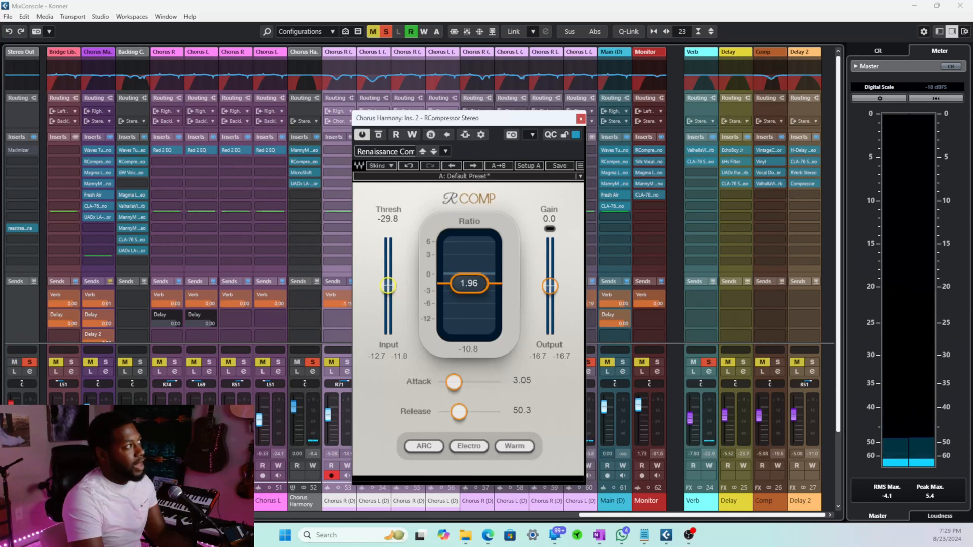
left_click(580, 119)
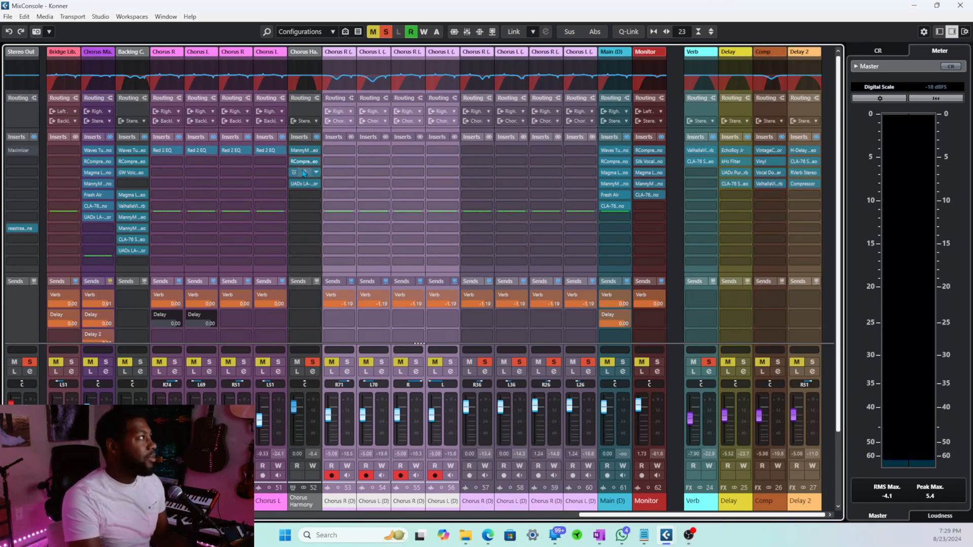
Step: Examine the MicroShift and UADx LA-2A Silver Compressor settings on the Chorus Harmony group and close both plug-ins
left_click(304, 173)
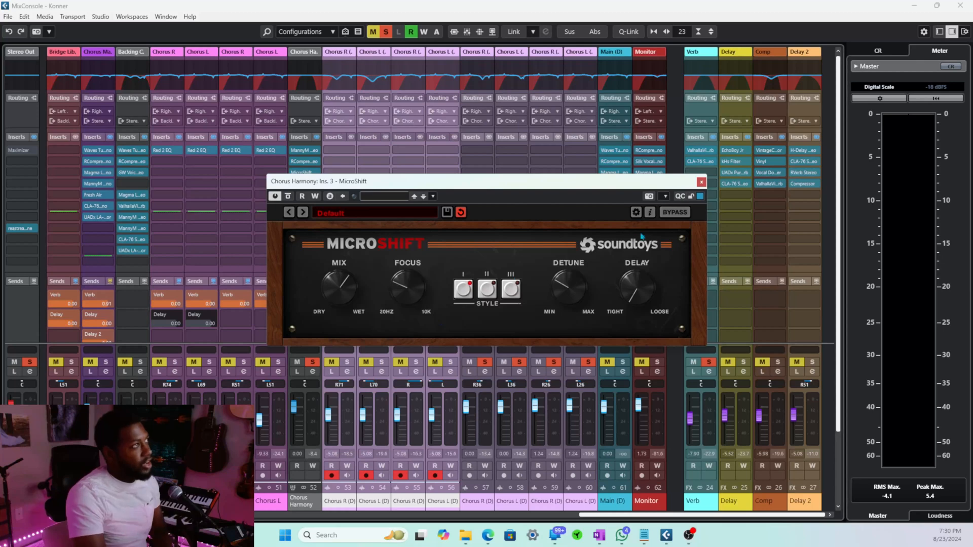
left_click(702, 182)
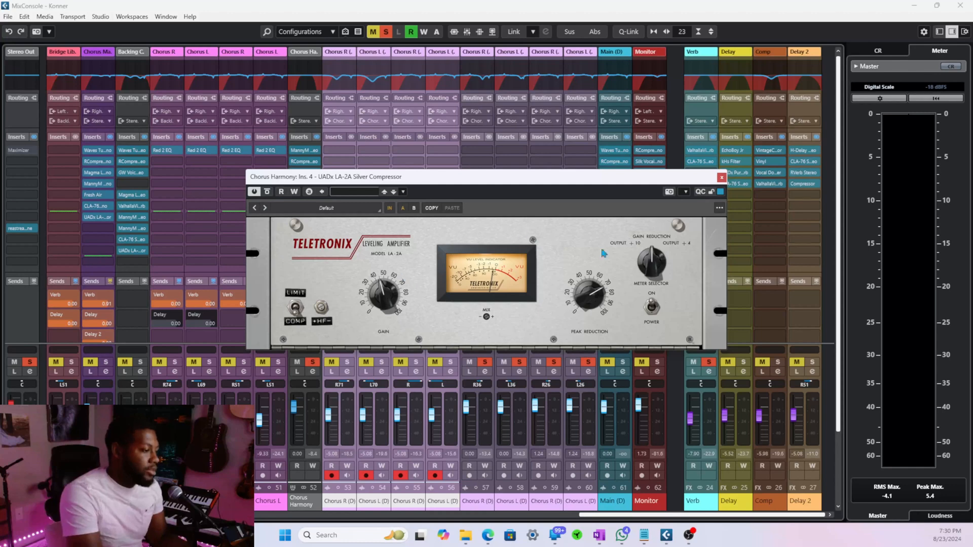
left_click(722, 178)
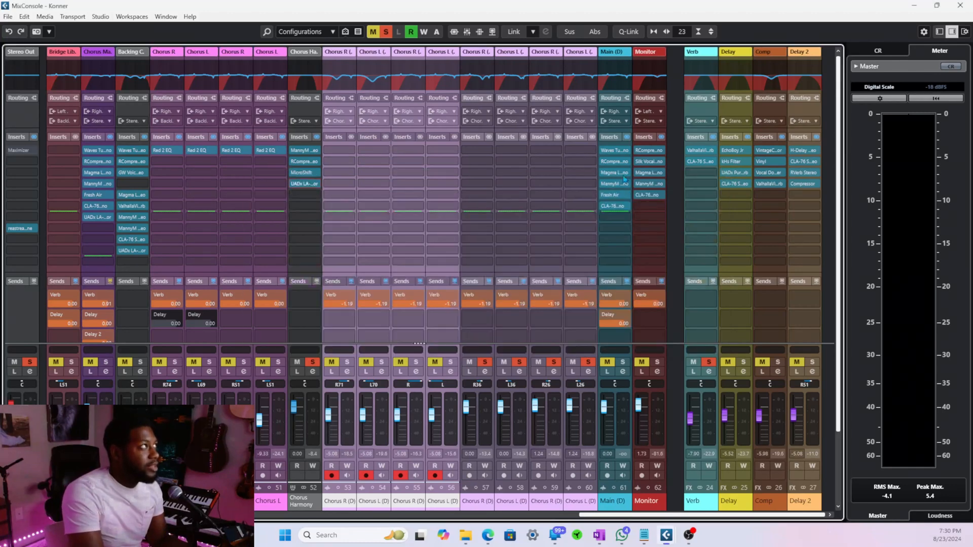
Step: Bypass the Chorus Harmony inserts, add the R71 through L channels to the solos, and play all eight harmony layers
left_click(316, 137)
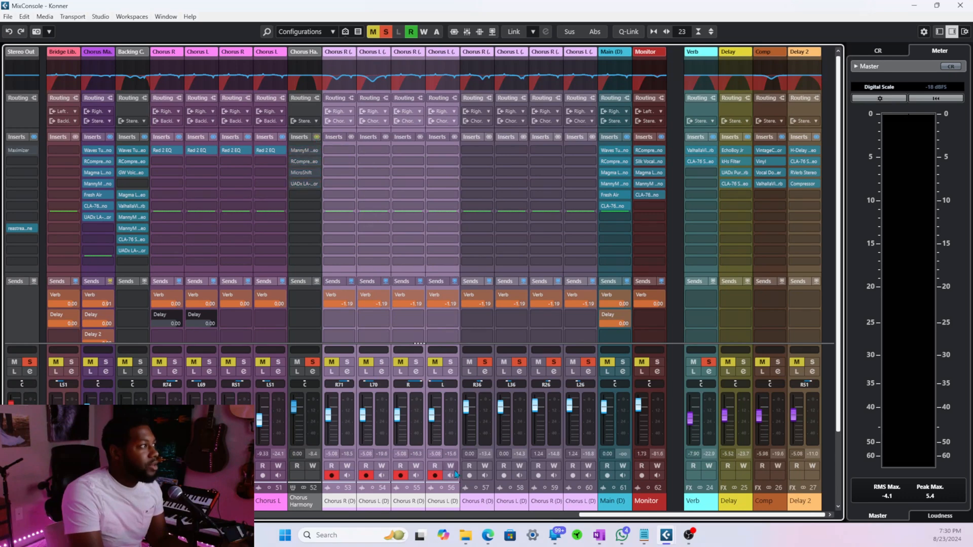
left_click(450, 363, "alt+shift")
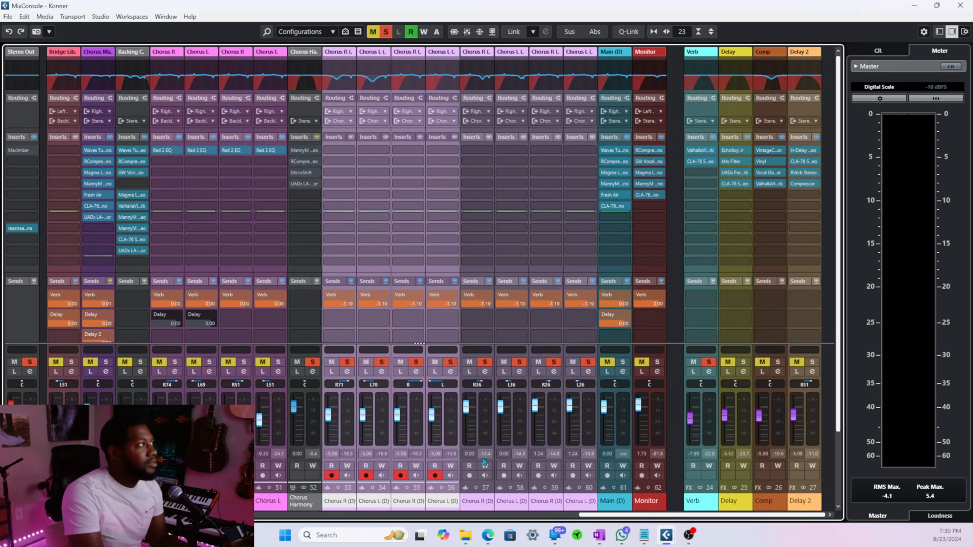
key("space")
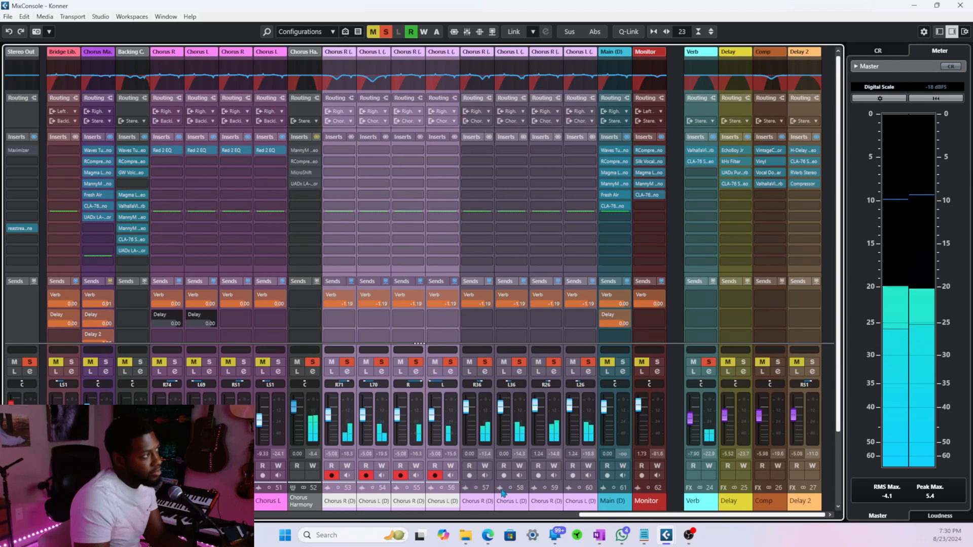
Step: Lower the R36 and L36 channels to -7.22 dB and R26 and L26 to -5.98 dB, and re-enable the Chorus Harmony inserts
left_click(479, 506)
left_click(579, 506, "shift")
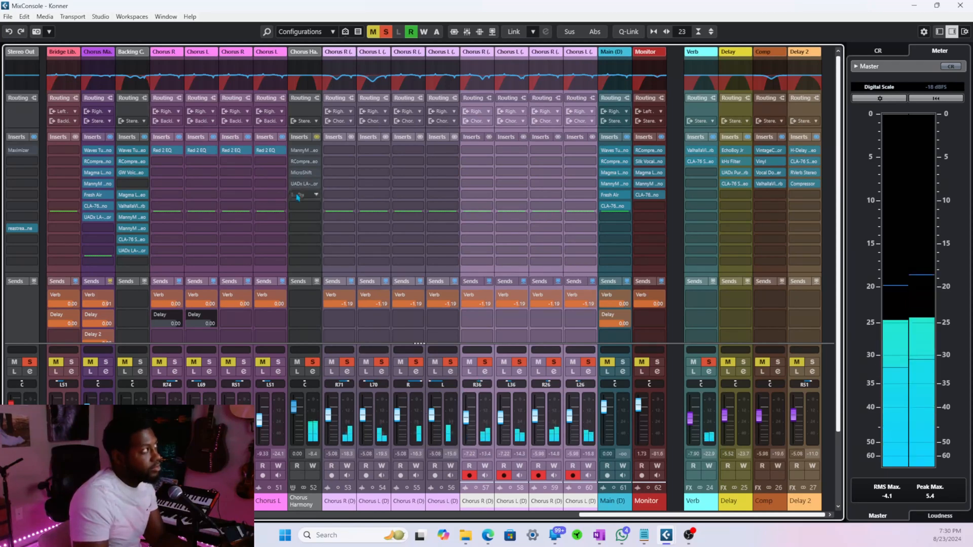
left_click(317, 137)
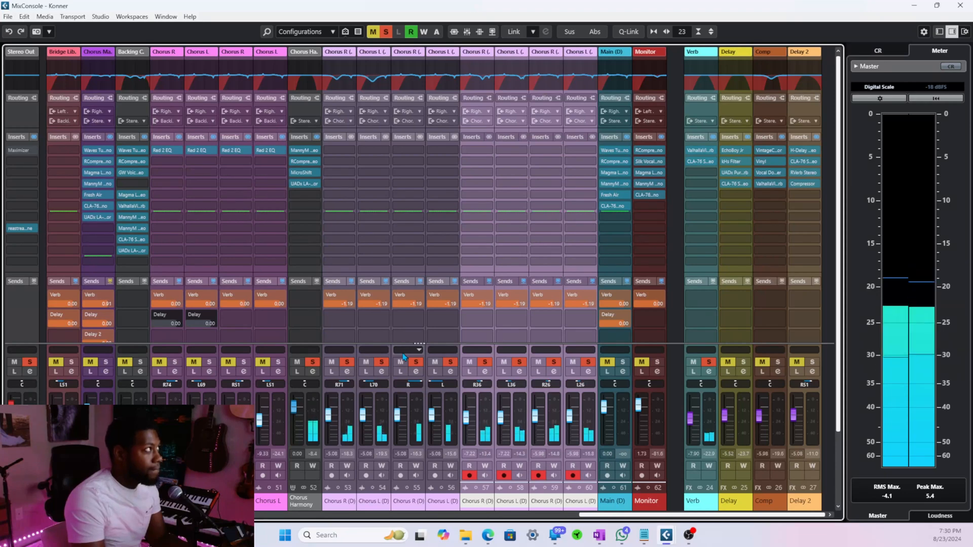
key("space")
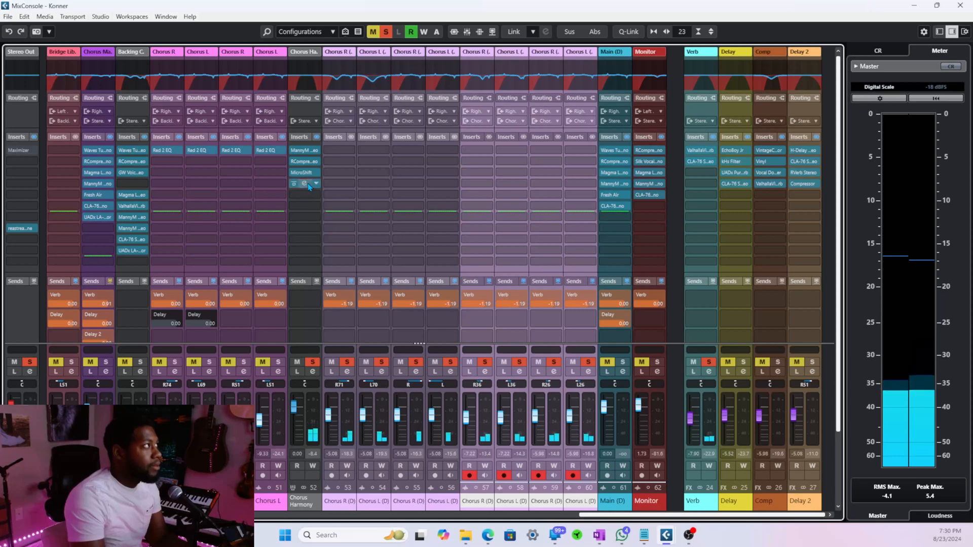
Step: Insert TDR Nova on the Chorus Harmony group between MicroShift and the LA-2A compressor
left_click(307, 185)
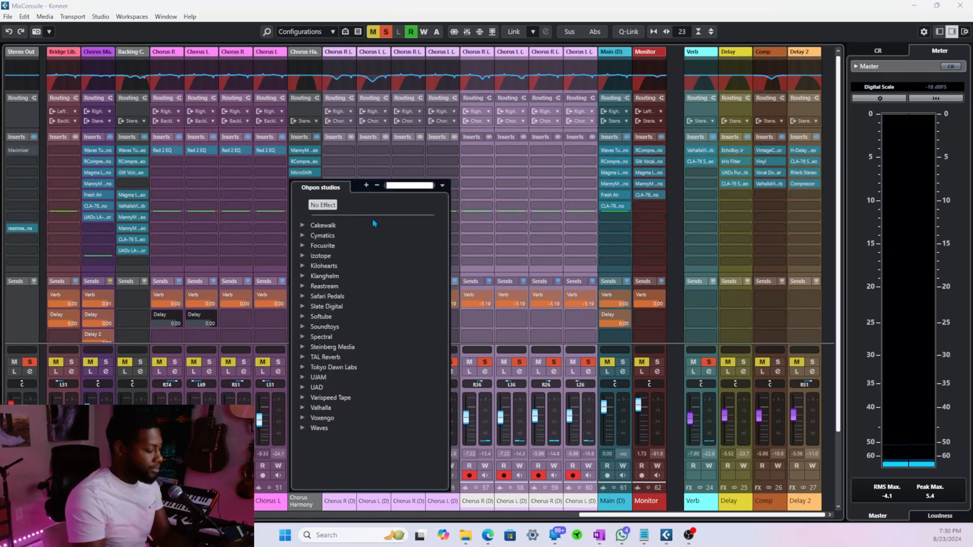
type("tdr")
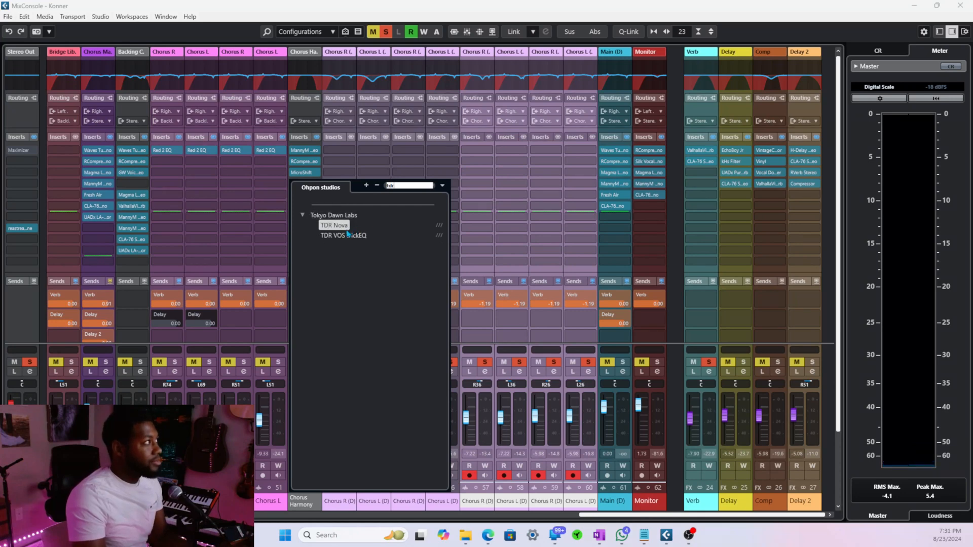
left_click(338, 228)
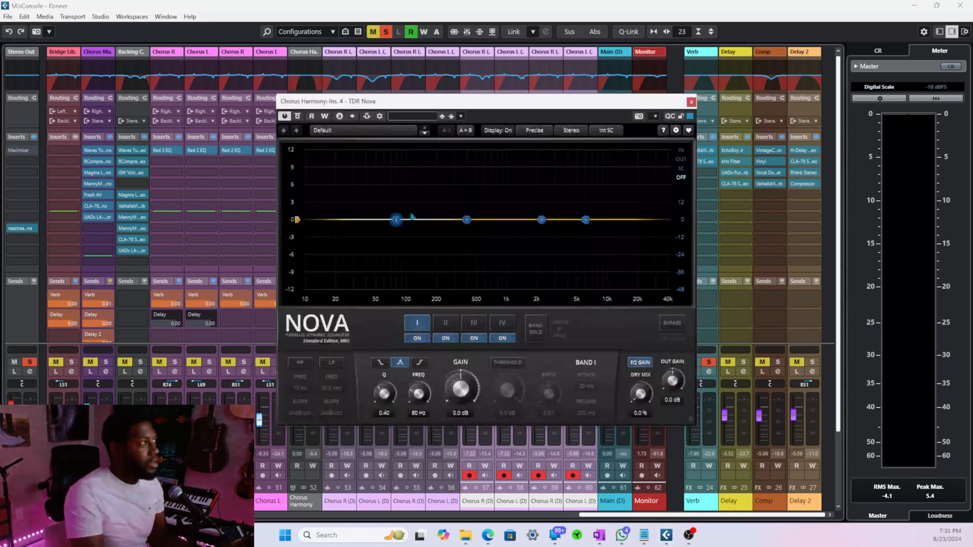
Step: Sweep Nova's band III with a boost during playback, and set it to a -1.4 dB cut at 3.8 kHz with Q 1.38
left_click_drag(540, 223, 514, 229)
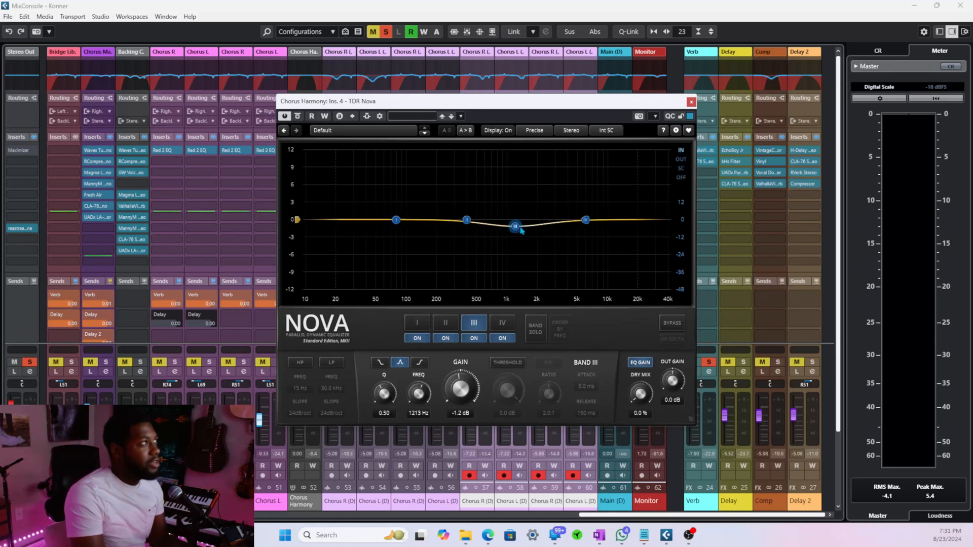
left_click_drag(525, 229, 513, 201)
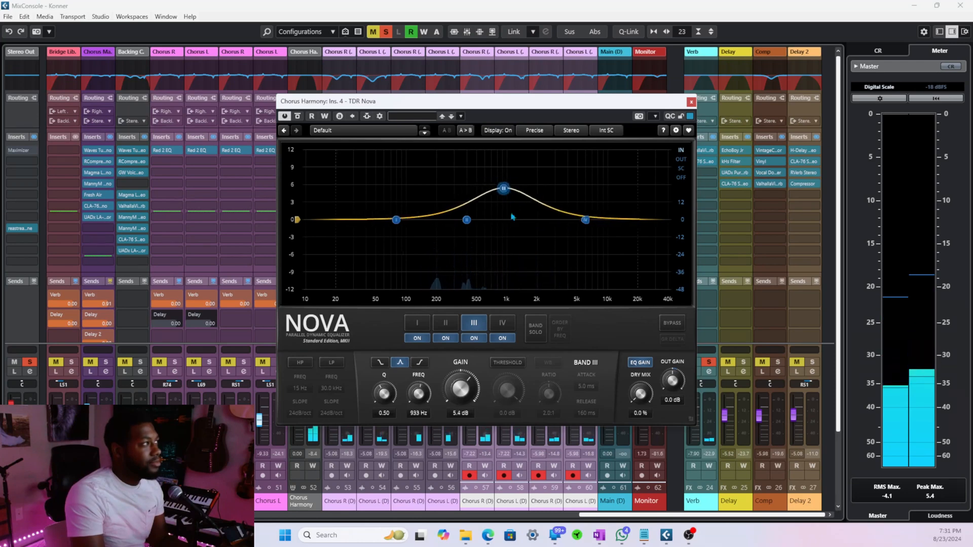
left_click_drag(384, 393, 464, 320)
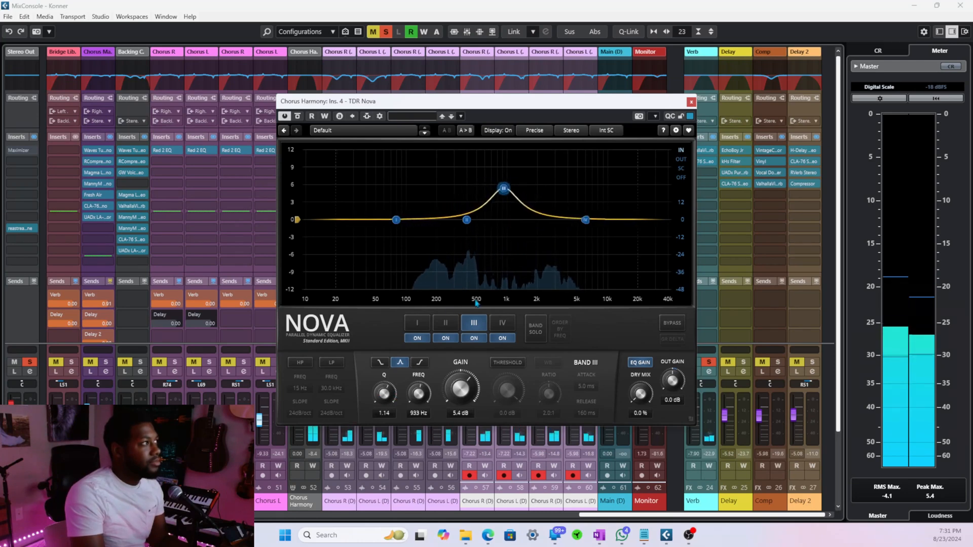
left_click_drag(504, 189, 565, 191)
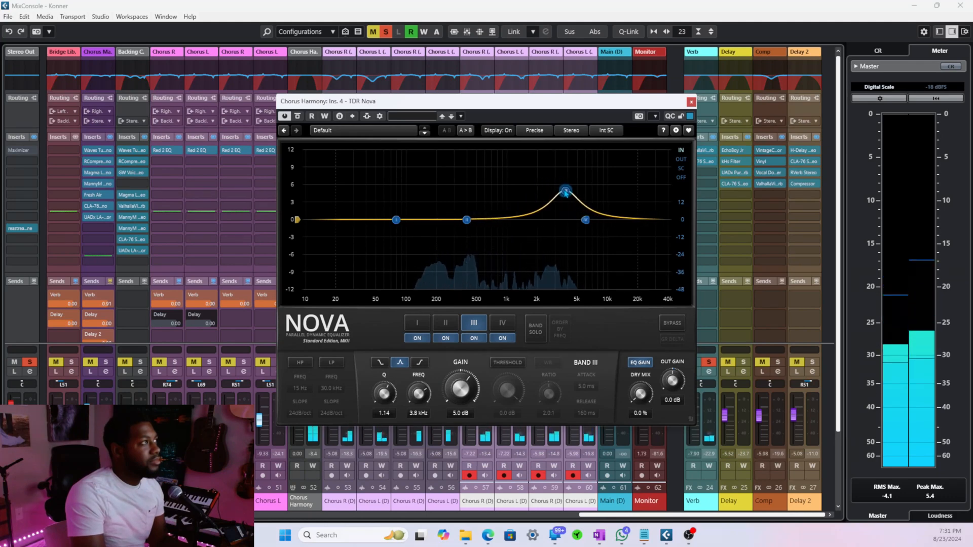
left_click_drag(477, 390, 478, 427)
left_click_drag(454, 395, 455, 396)
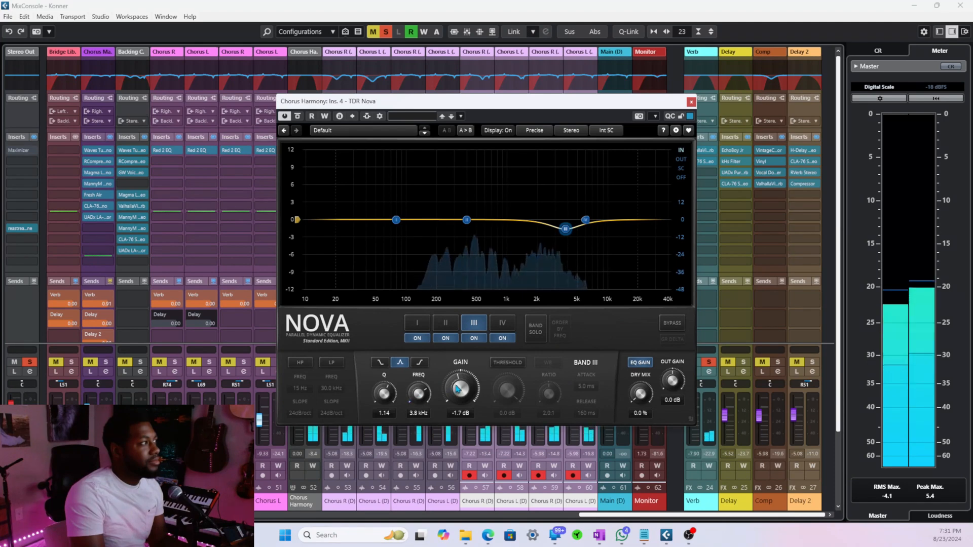
left_click_drag(383, 388, 384, 382)
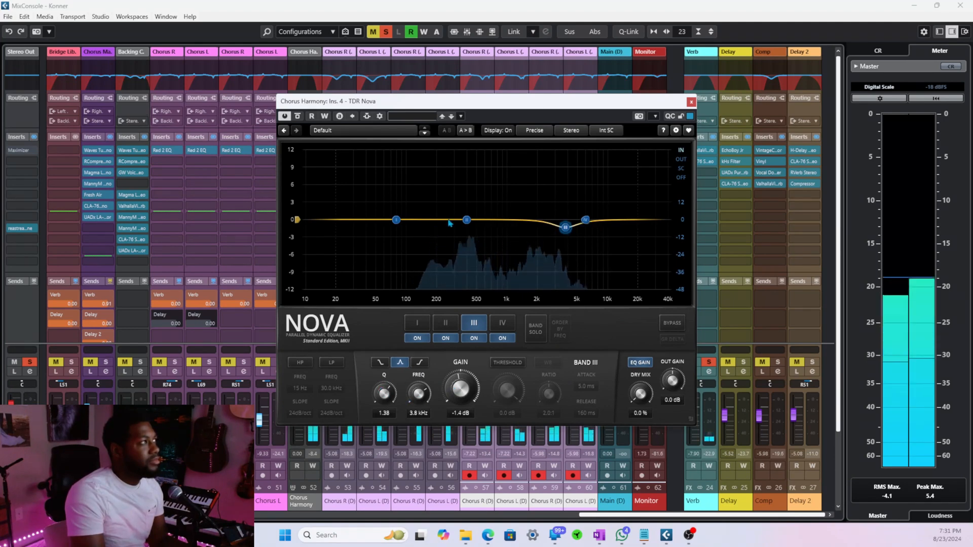
Step: Sweep Nova's band II with a boost, and set it to a -1.9 dB cut at 751 Hz with Q 0.98
left_click_drag(470, 219, 495, 189)
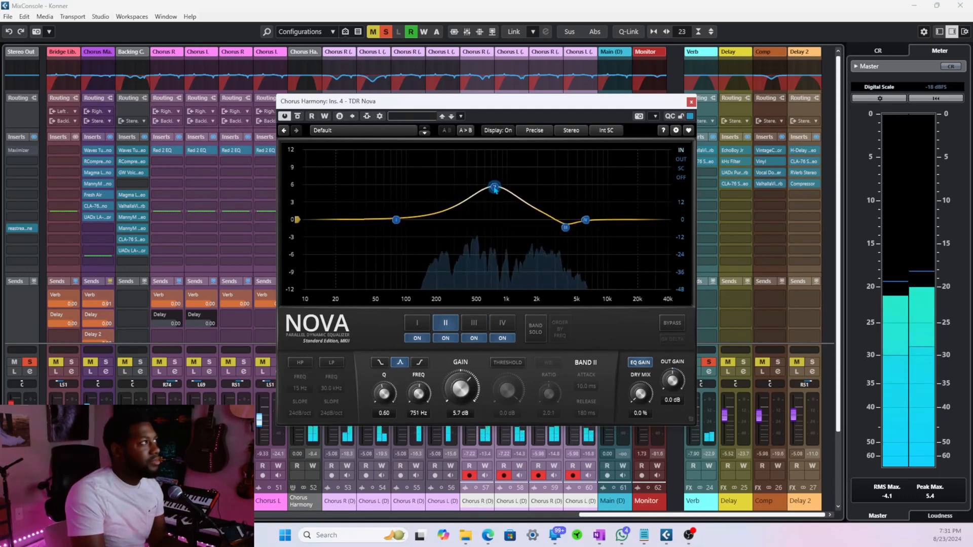
left_click_drag(456, 390, 455, 422)
key("space")
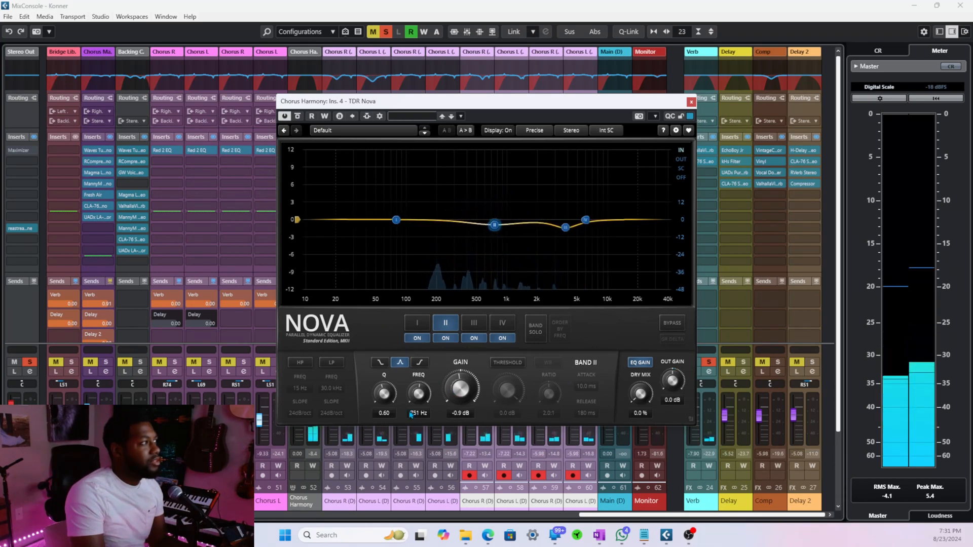
left_click_drag(384, 394, 384, 377)
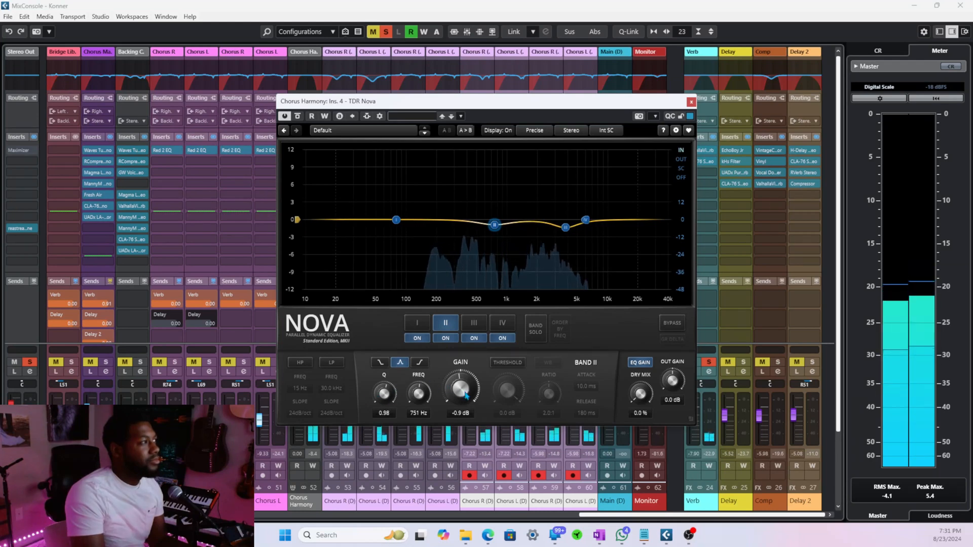
left_click_drag(461, 391, 461, 396)
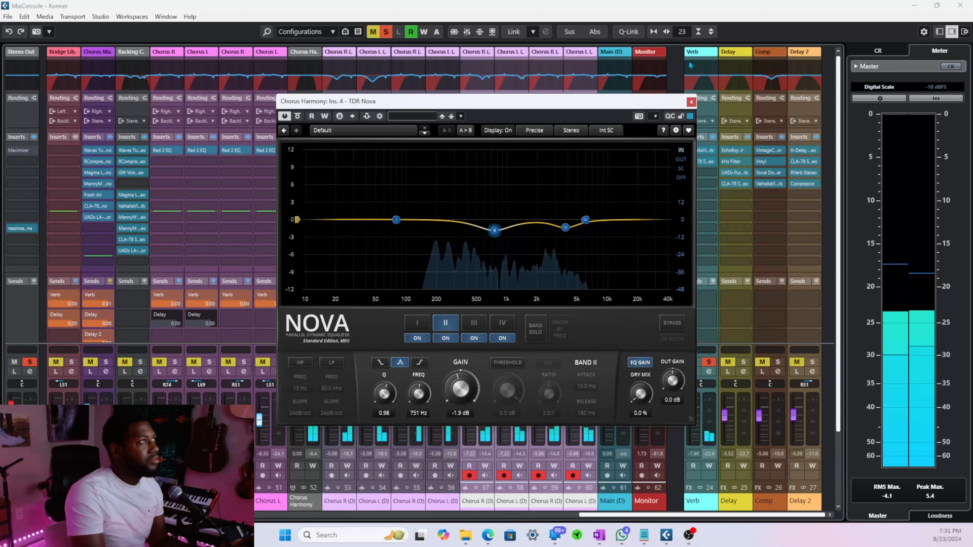
Step: Close the TDR Nova equalizer and unsolo the Chorus Harmony group
left_click(691, 102)
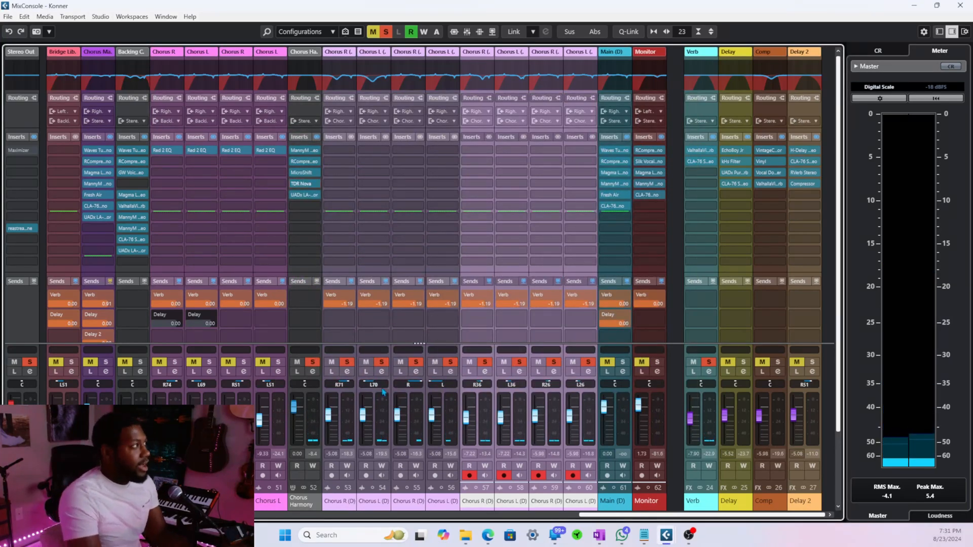
left_click(312, 363)
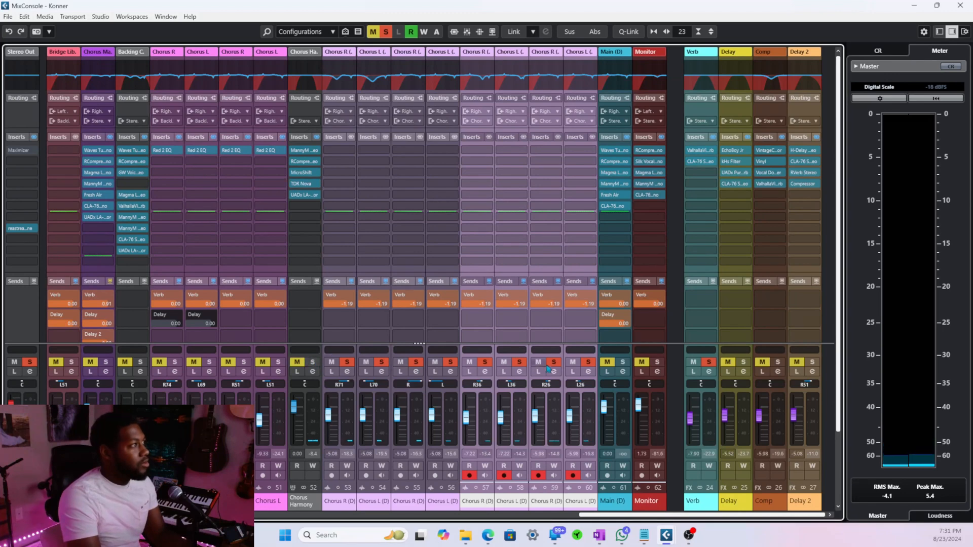
Step: Select the eight Chorus R (D) and Chorus L (D) harmony tracks and clear all solos in the mixer
left_click(341, 502)
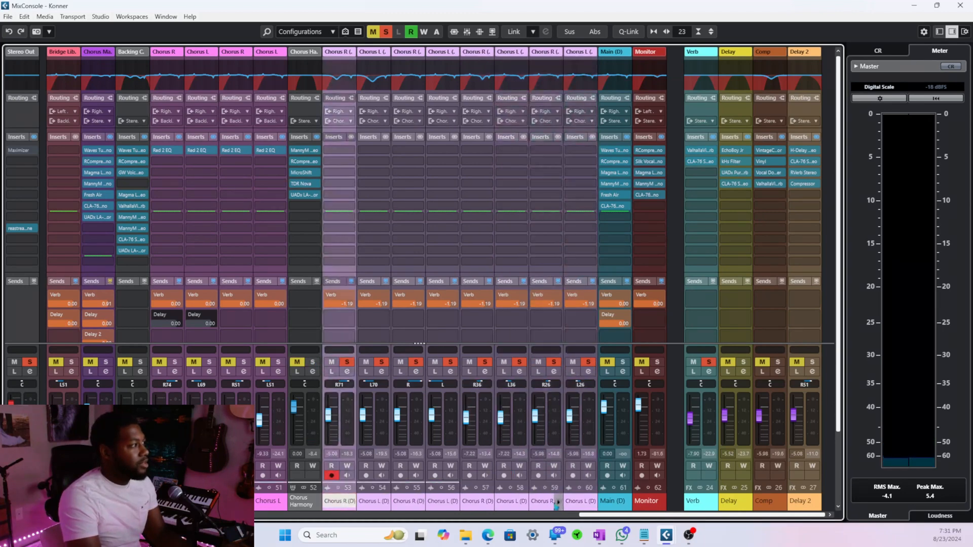
left_click(586, 407, "shift")
left_click(588, 362)
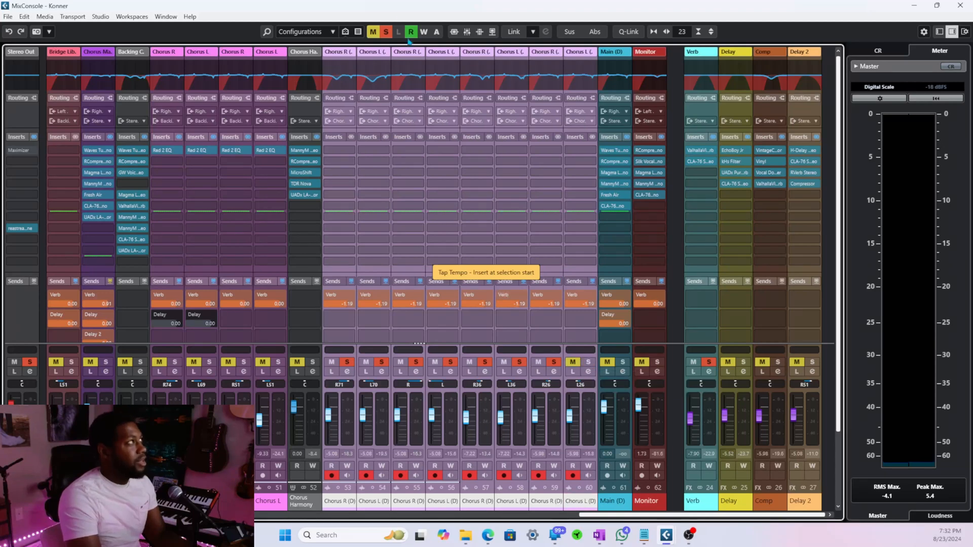
left_click(386, 32)
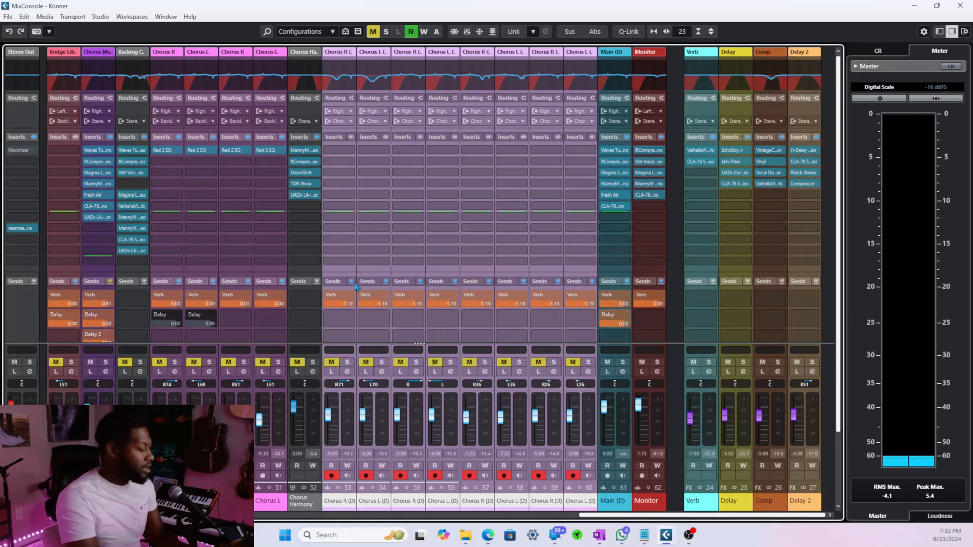
Step: Return to the project arrangement and unmute the chorus tracks along with the Chorus Harmony group
key("F3")
scroll(387, 364, "up", 15)
scroll(289, 306, "down", 8)
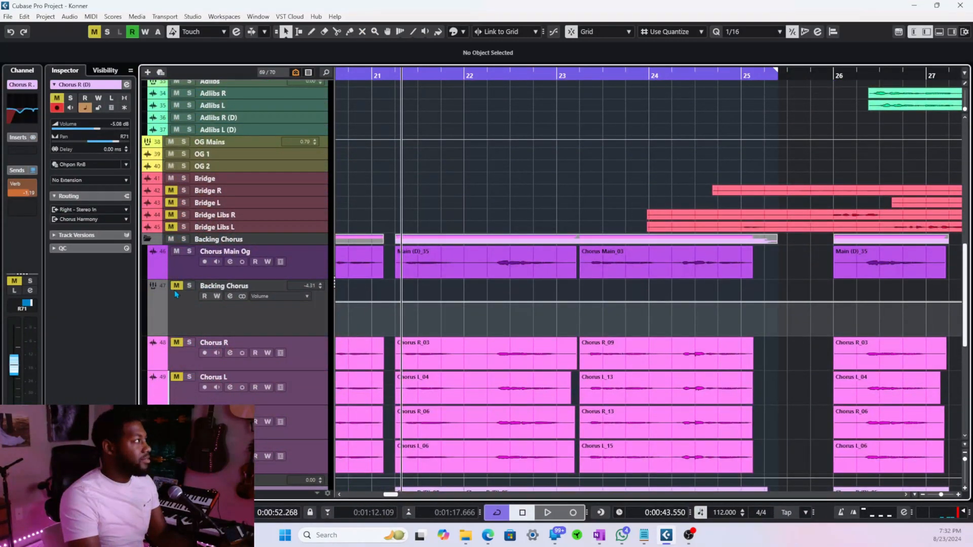
scroll(190, 360, "down", 8)
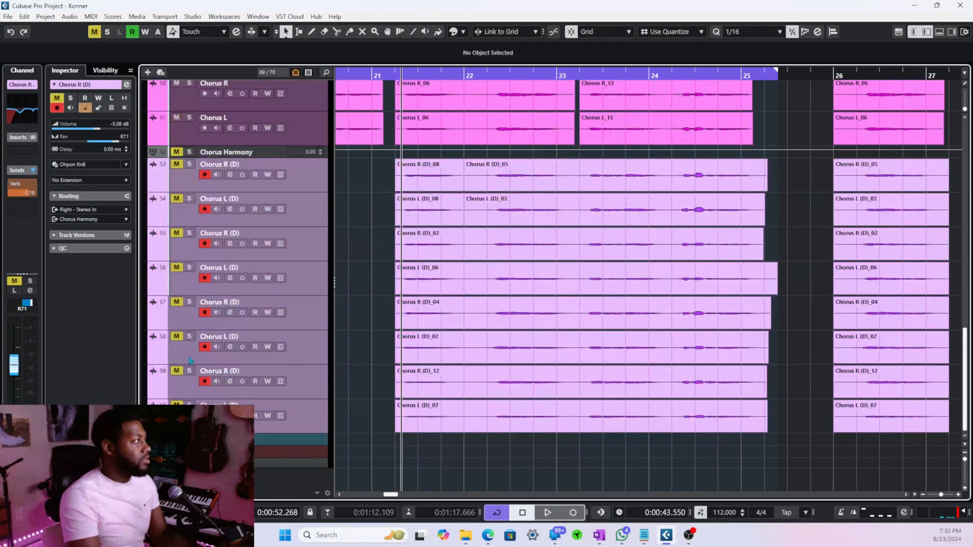
left_click(179, 153)
scroll(350, 333, "down", 3)
scroll(395, 375, "down", 5)
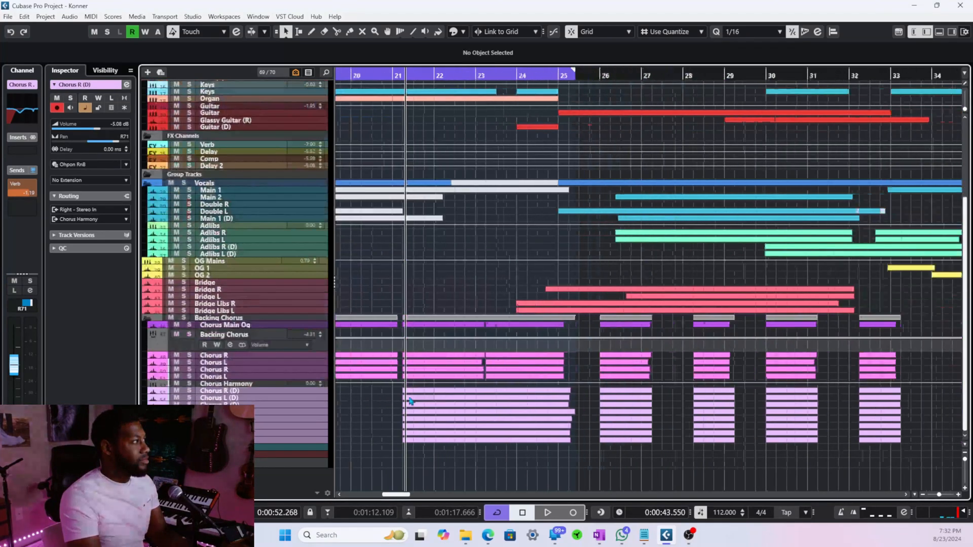
Step: Play the looped chorus from bar 17 with all tracks active to hear the harmonies in the full mix
scroll(404, 411, "down", 2)
scroll(393, 416, "up", 3)
scroll(393, 403, "left", 4)
scroll(441, 419, "up", 10)
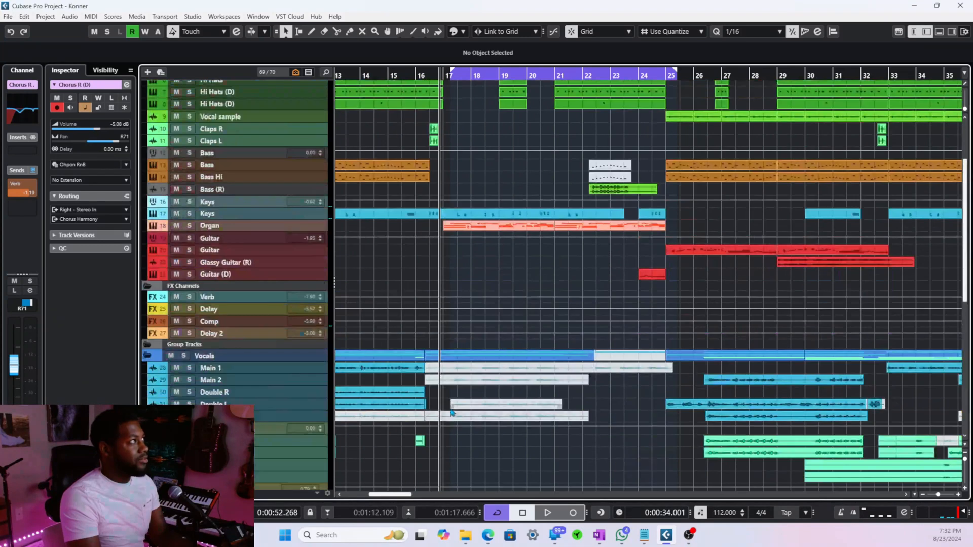
scroll(451, 411, "down", 10)
key("space")
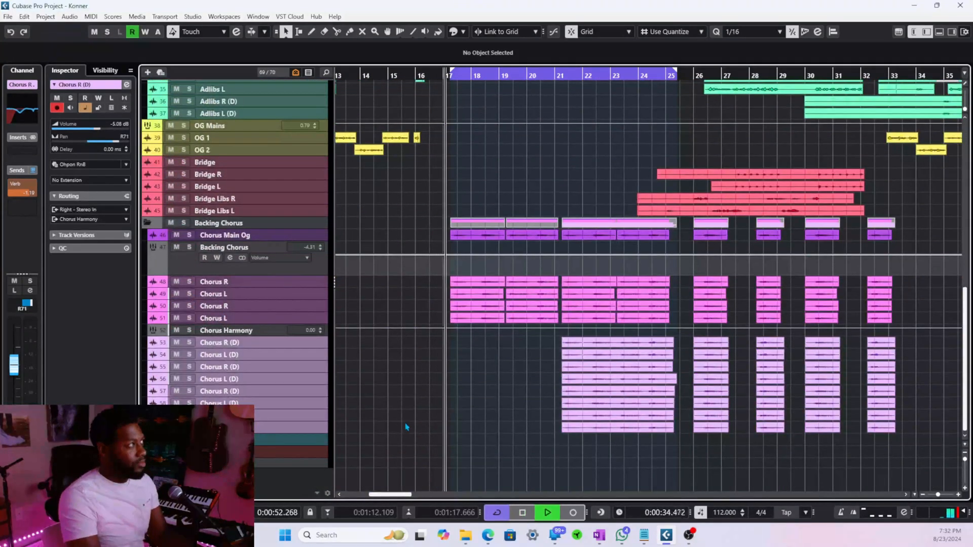
scroll(435, 410, "right", 2)
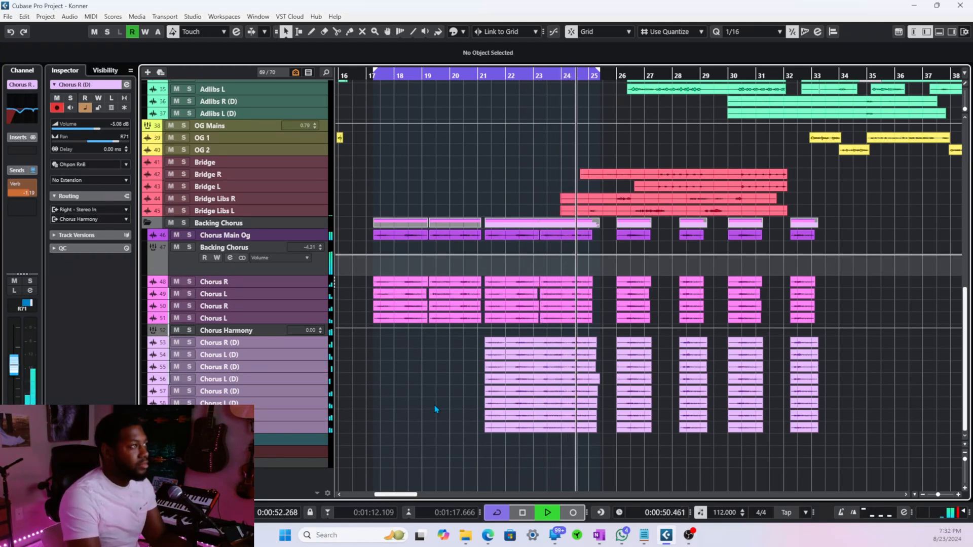
key("space")
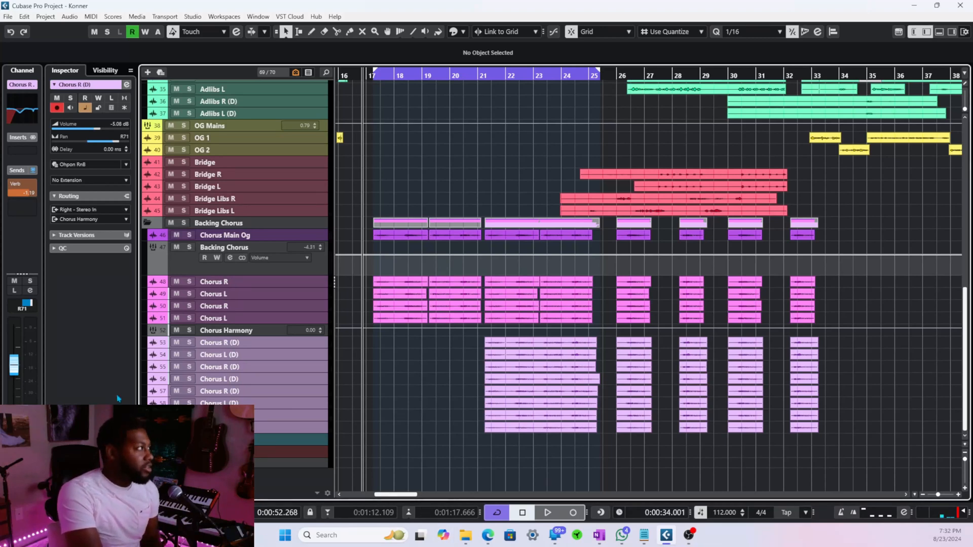
left_click(87, 388)
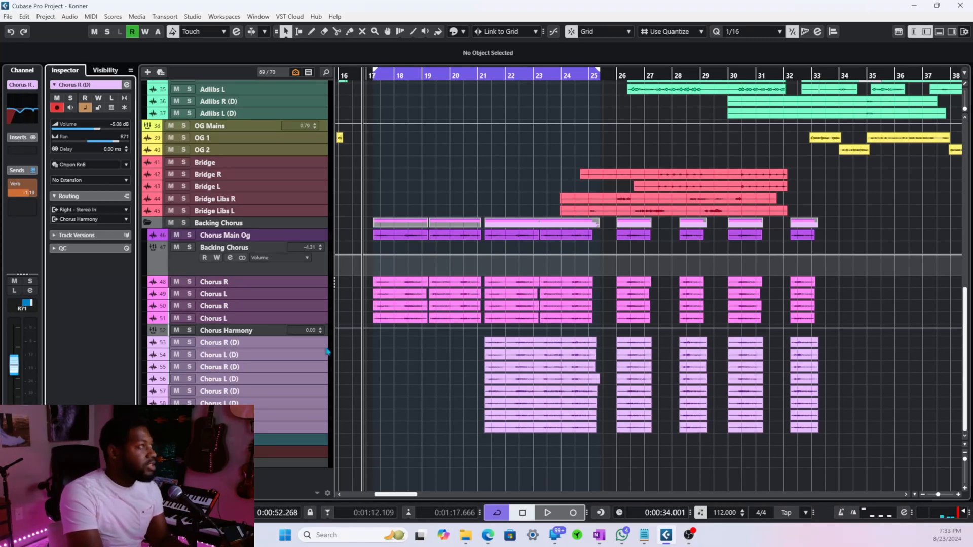
key("F3")
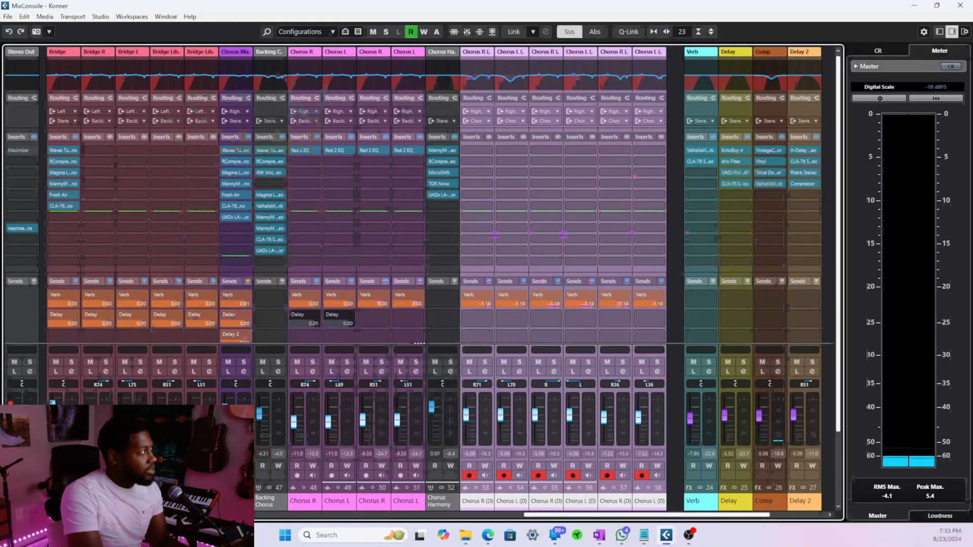
key("F3")
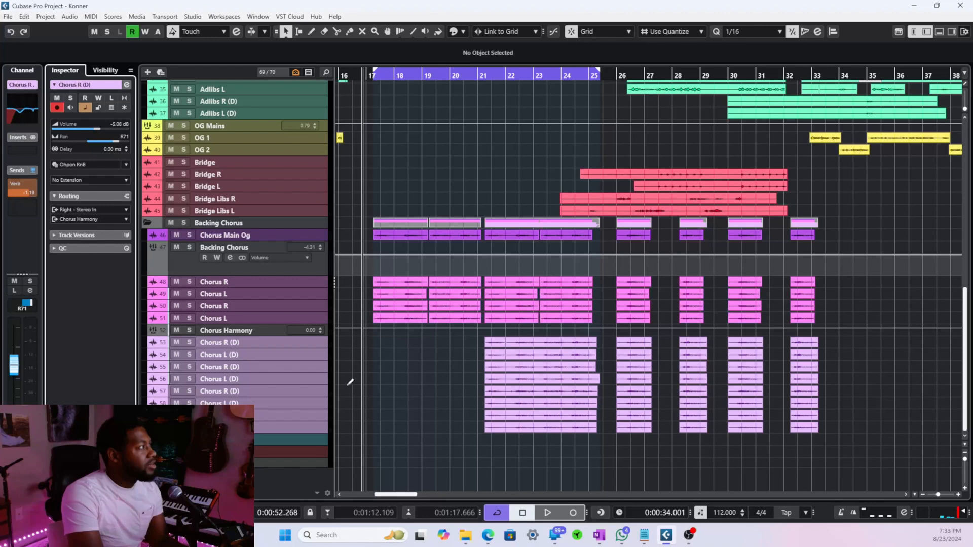
key("F3")
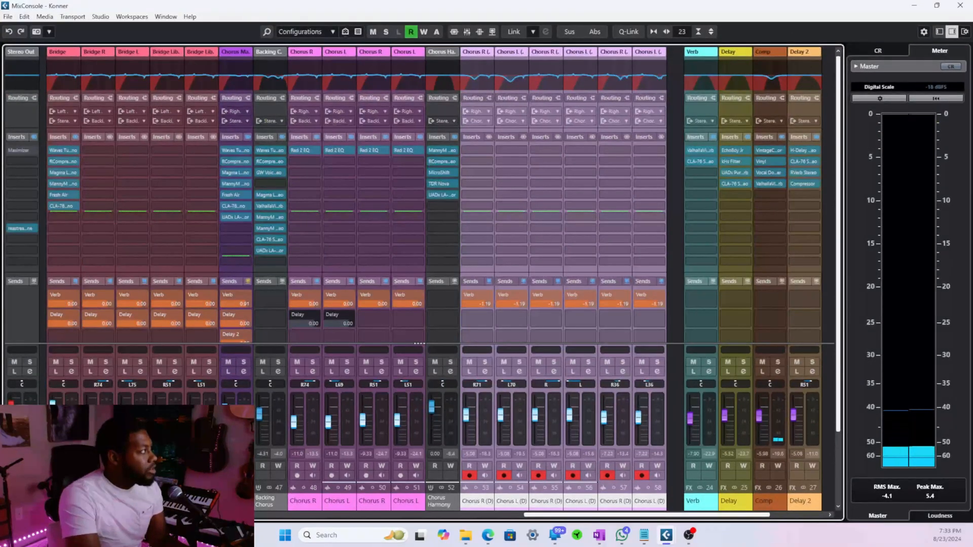
key("F3")
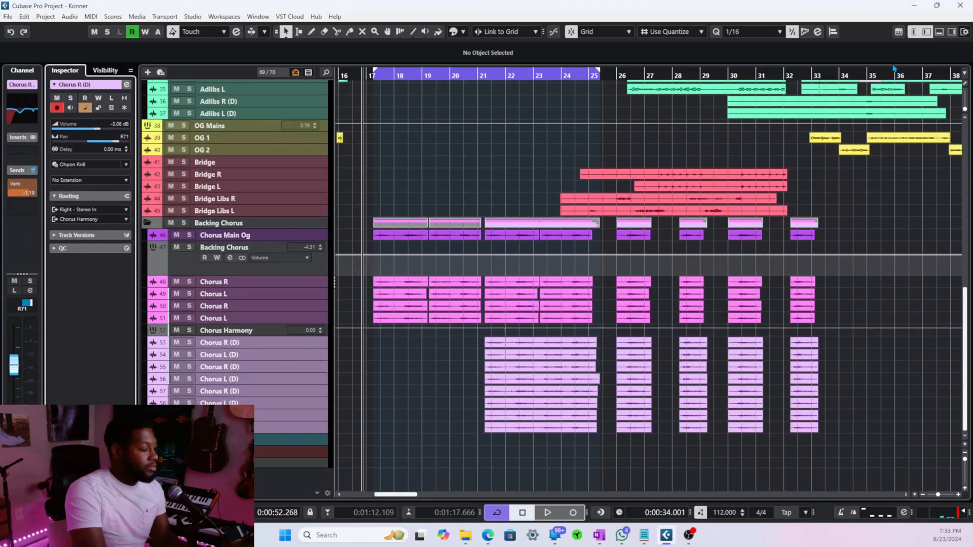
Step: Show the Control Room, switch the main monitoring to mono and play the looped chorus to check it
key("ctrl+alt+r")
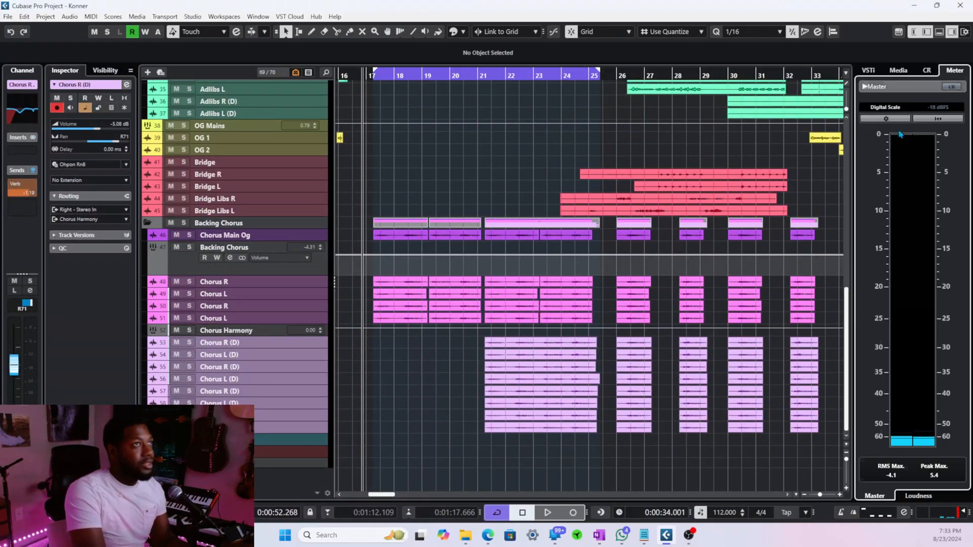
left_click(926, 71)
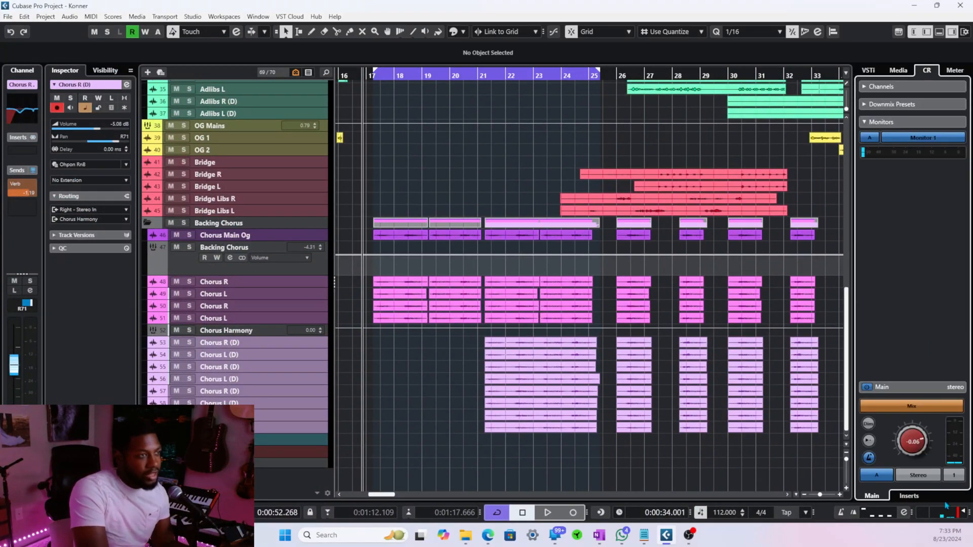
left_click(919, 476)
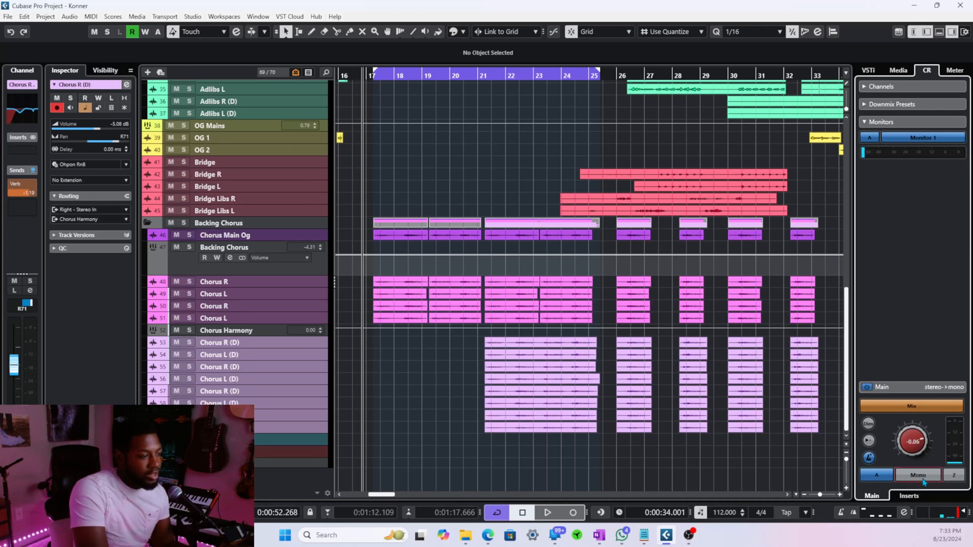
left_click(117, 421)
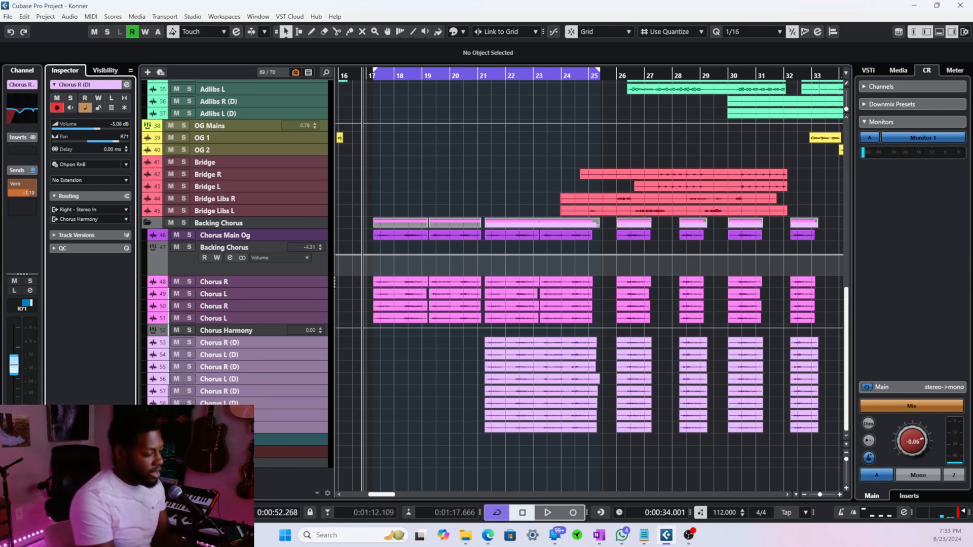
key("space")
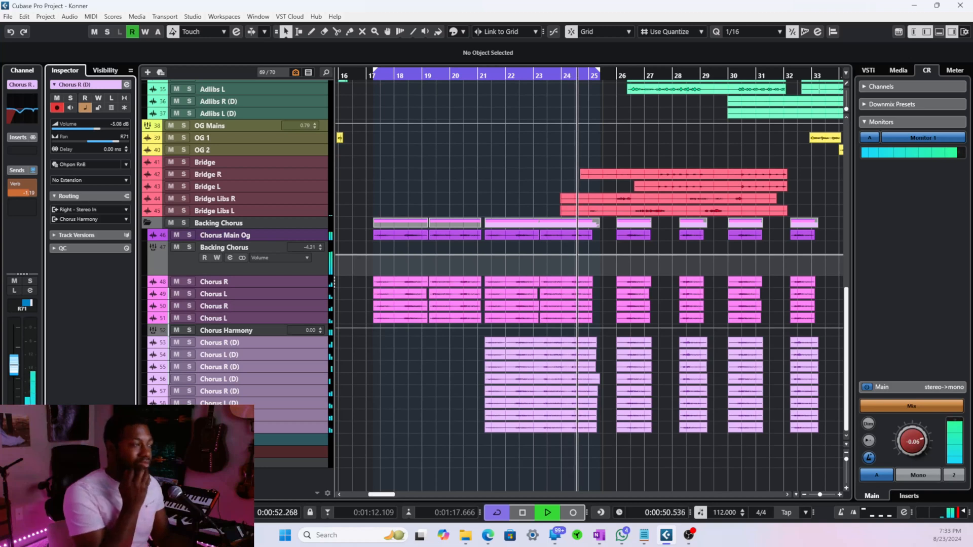
key("space")
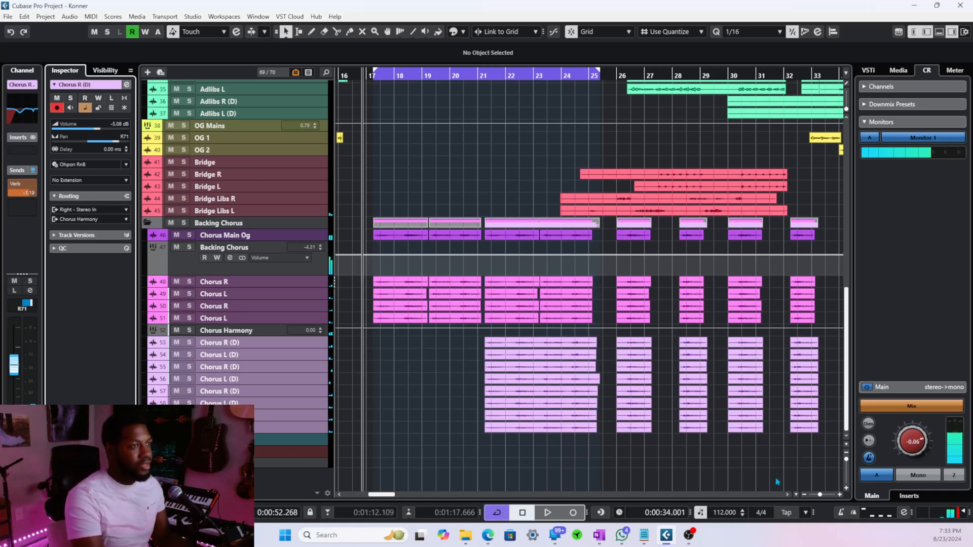
Step: Switch the Control Room monitoring back to stereo and play the looped chorus for comparison
left_click(918, 476)
key("space")
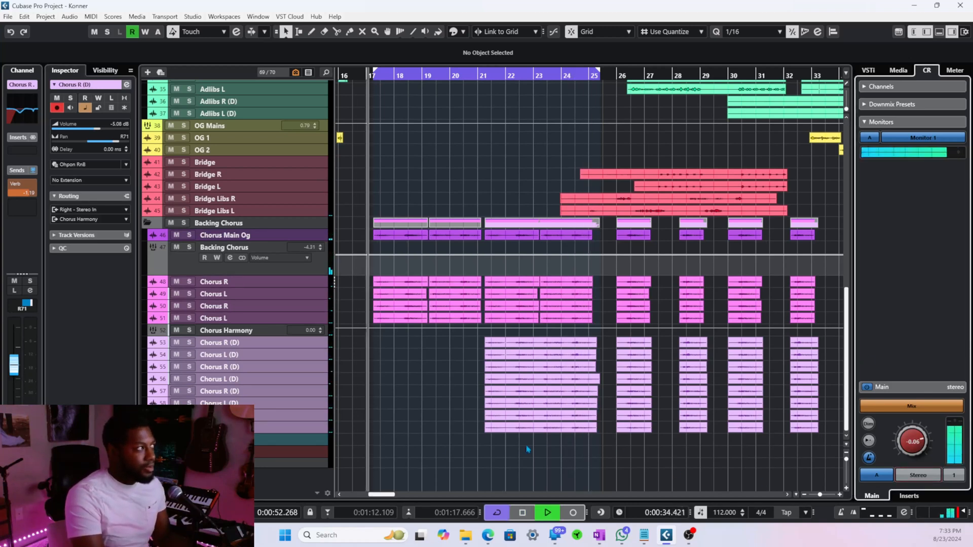
key("space")
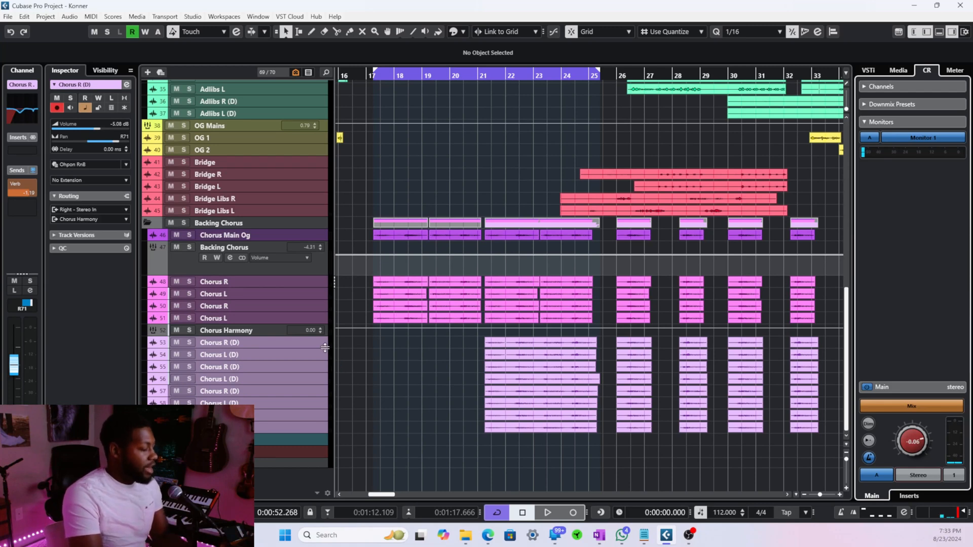
Step: Widen the mixer's channel strips and pan the first Chorus R backing track to R68
key("F3")
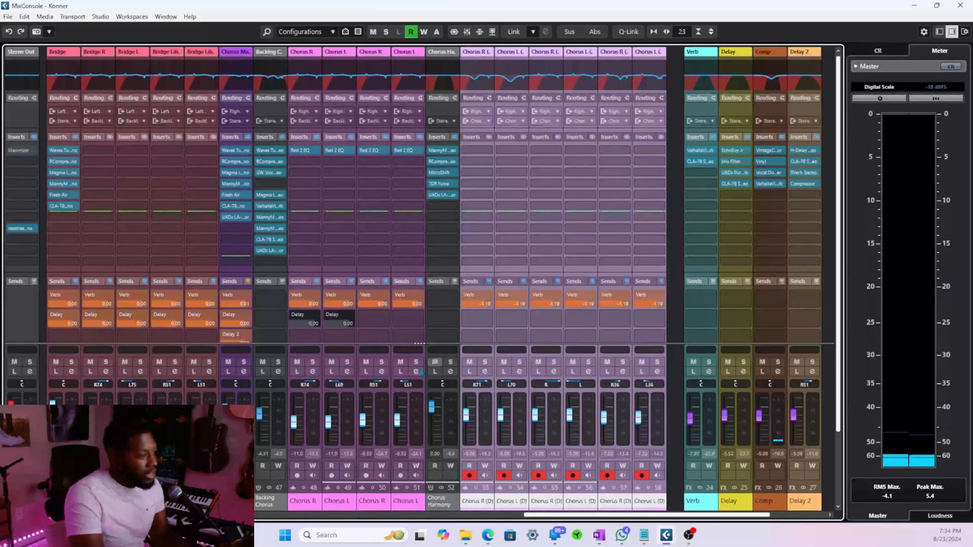
left_click(666, 32)
left_click(667, 32)
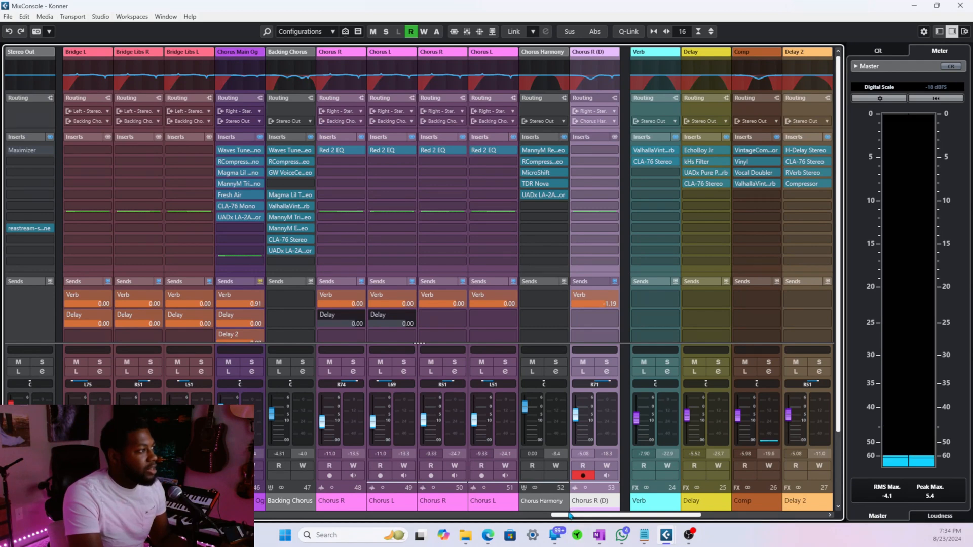
left_click_drag(570, 515, 556, 515)
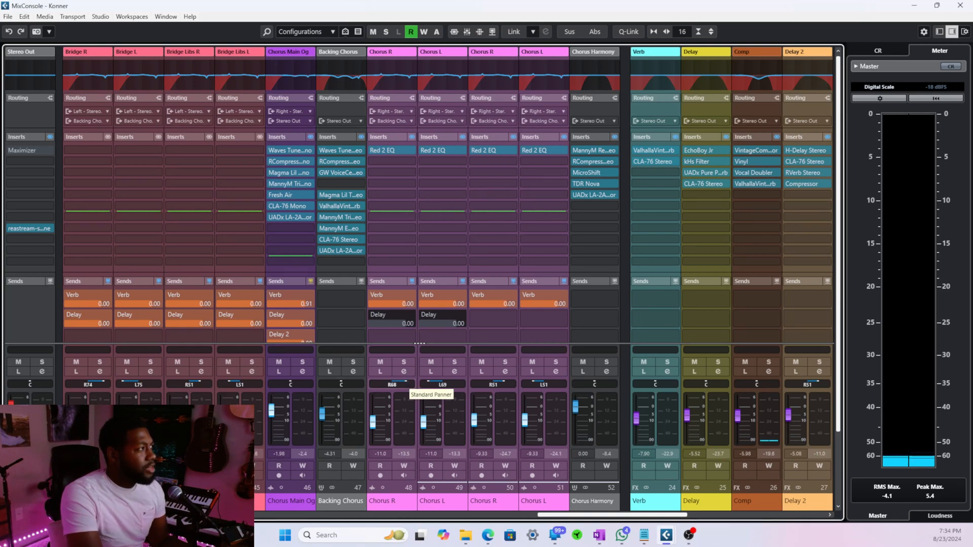
Step: Pan the first Chorus R (D) harmony track to R79 and the first Chorus L (D) track to L82
scroll(419, 480, "right", 7)
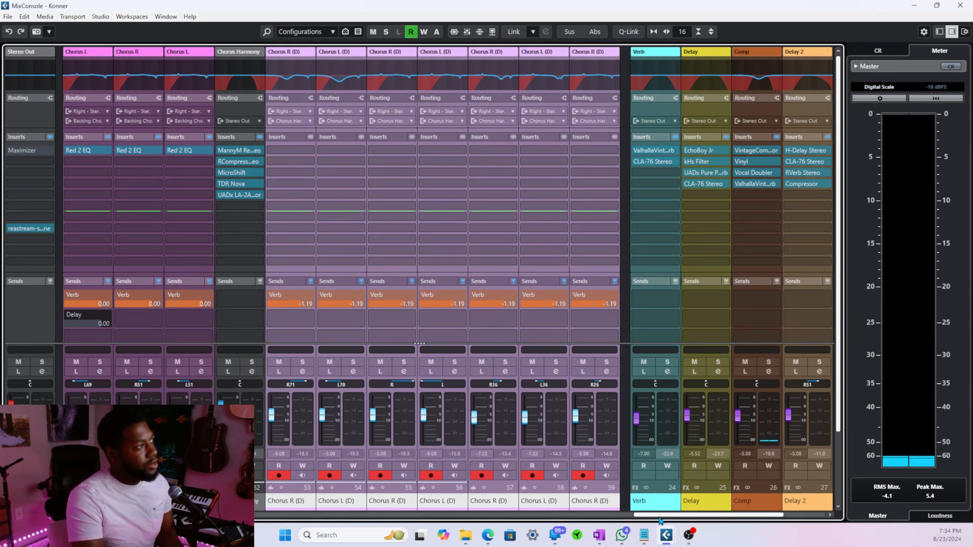
scroll(661, 517, "right", 1)
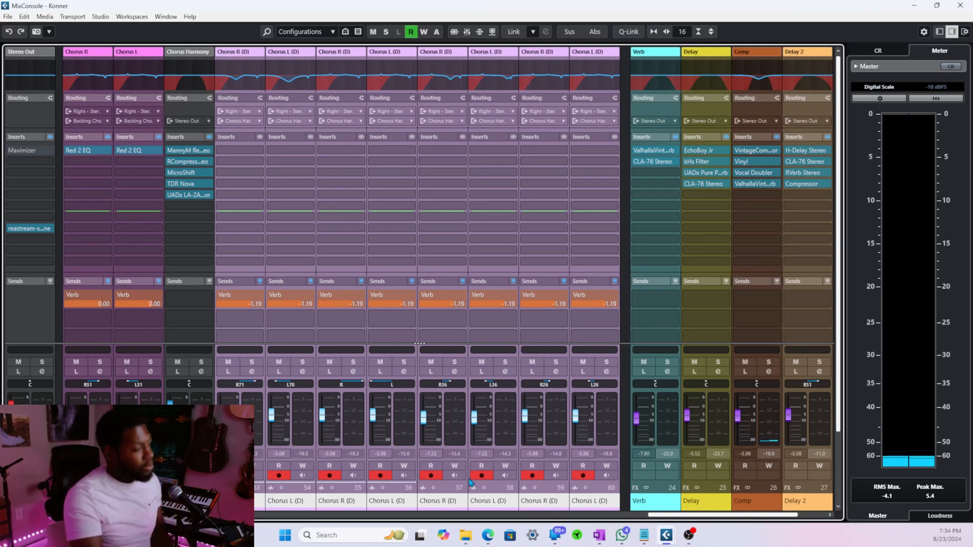
mouse_move(682, 528)
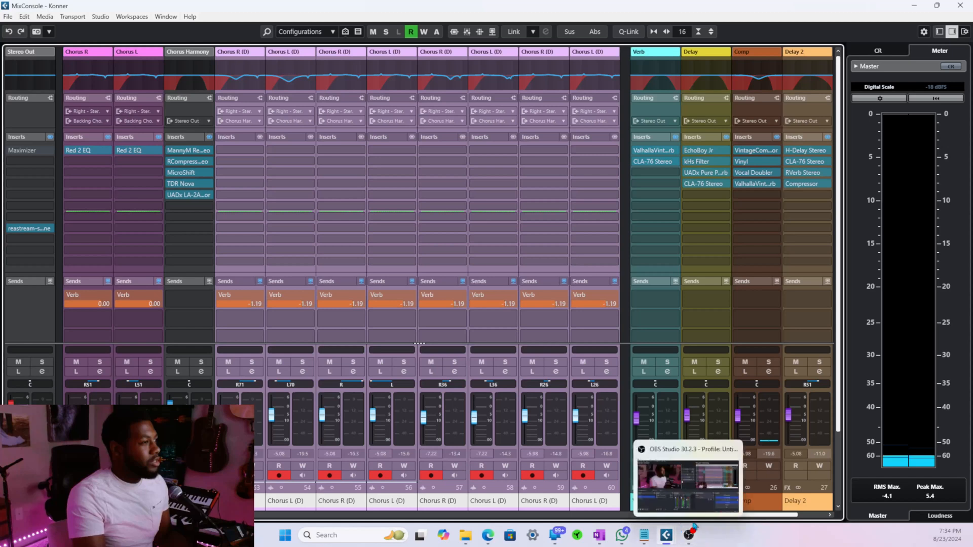
scroll(737, 522, "left", 1)
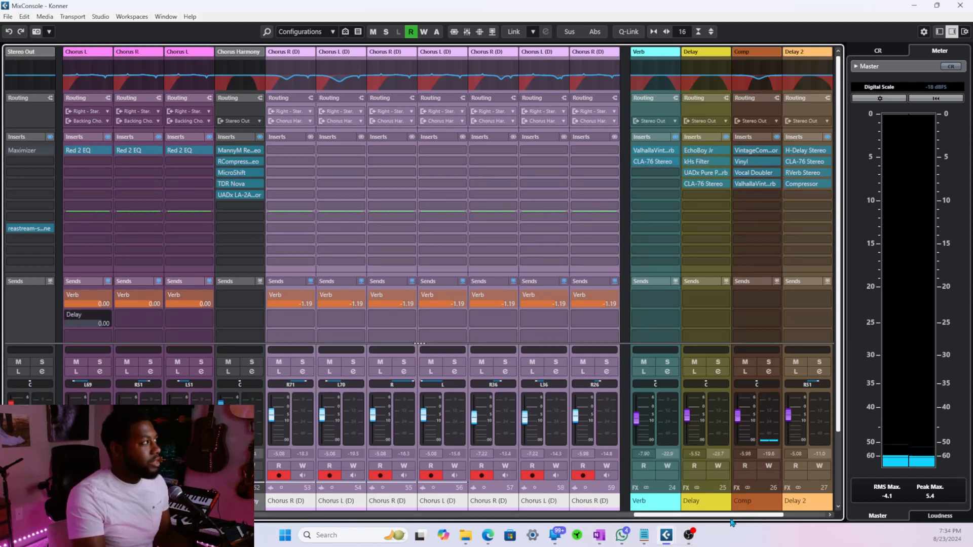
left_click_drag(726, 521, 701, 524)
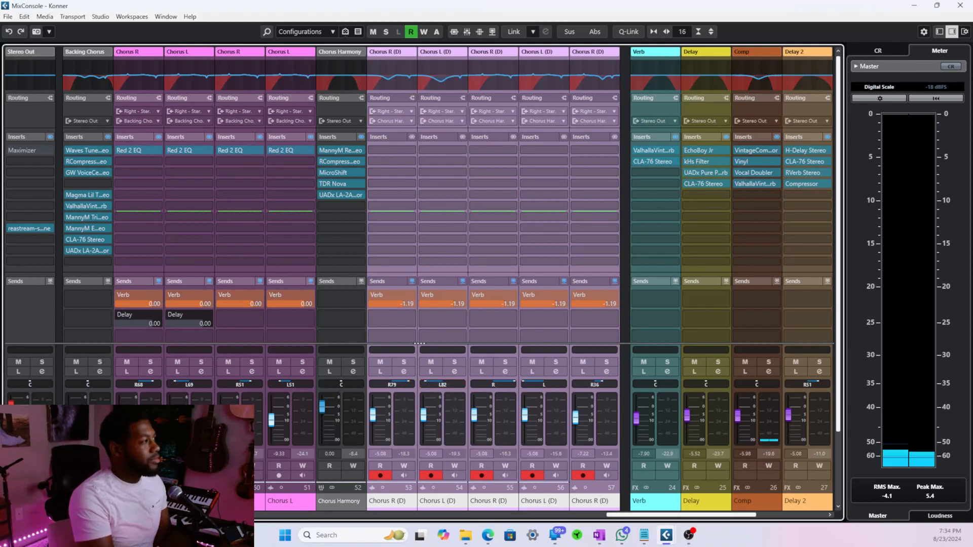
Step: Play the looped chorus in the project arrangement to hear the adjusted panning
key("F3")
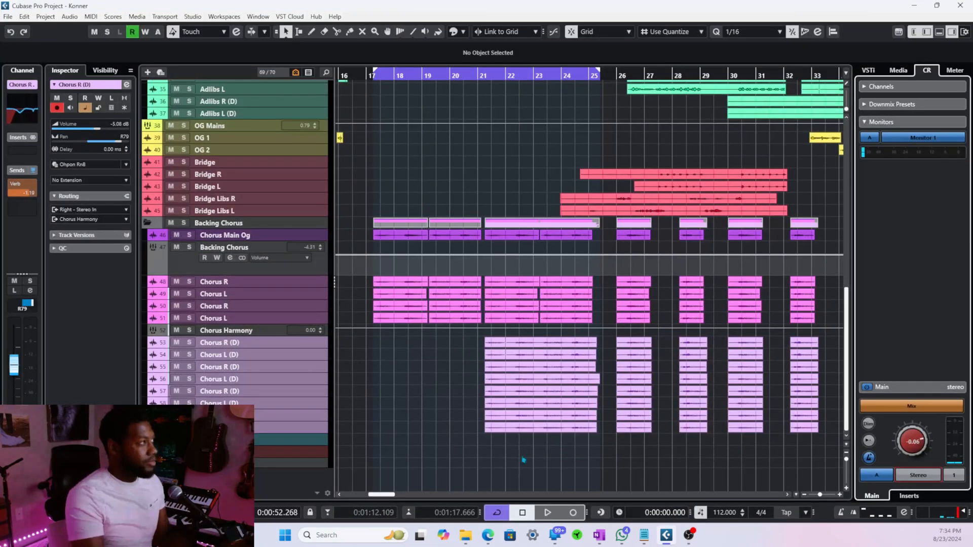
left_click(484, 445)
key("space")
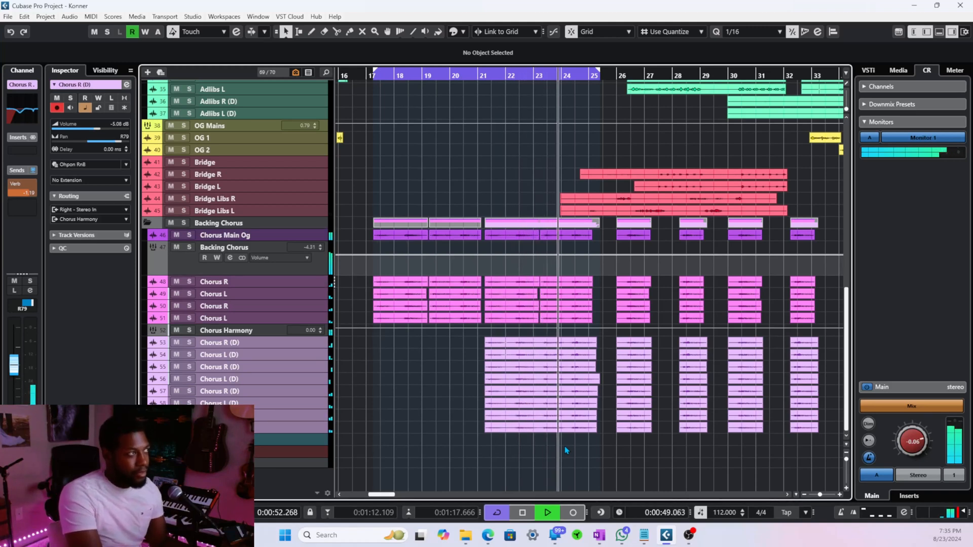
scroll(567, 451, "down", 2)
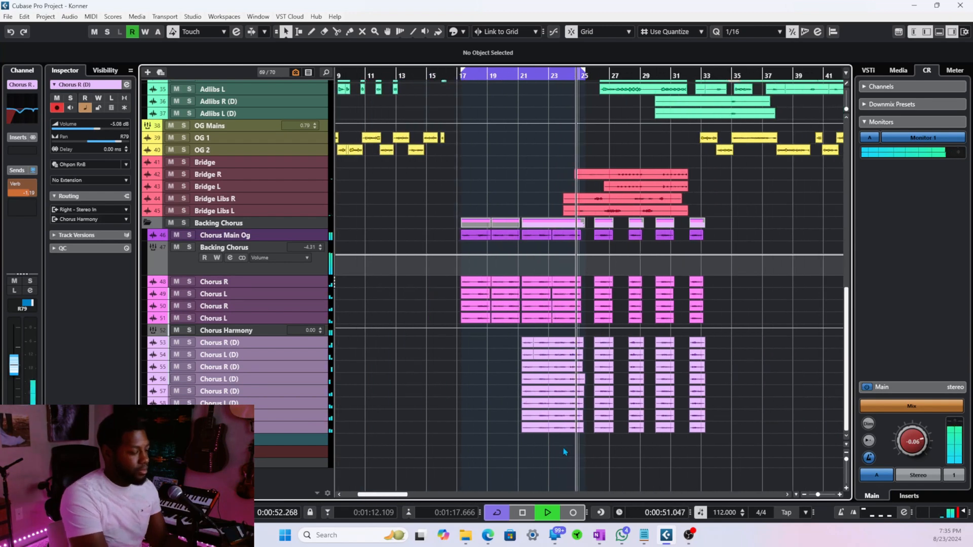
key("space")
Step: Turn off cycle playback and place the project cursor near bar 15, ahead of the chorus
key("KP_Divide")
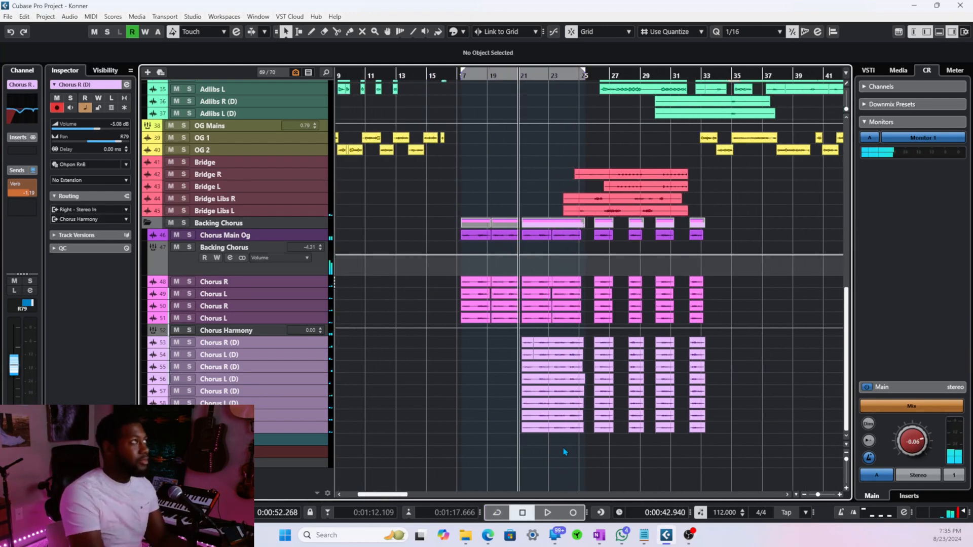
left_click(428, 422)
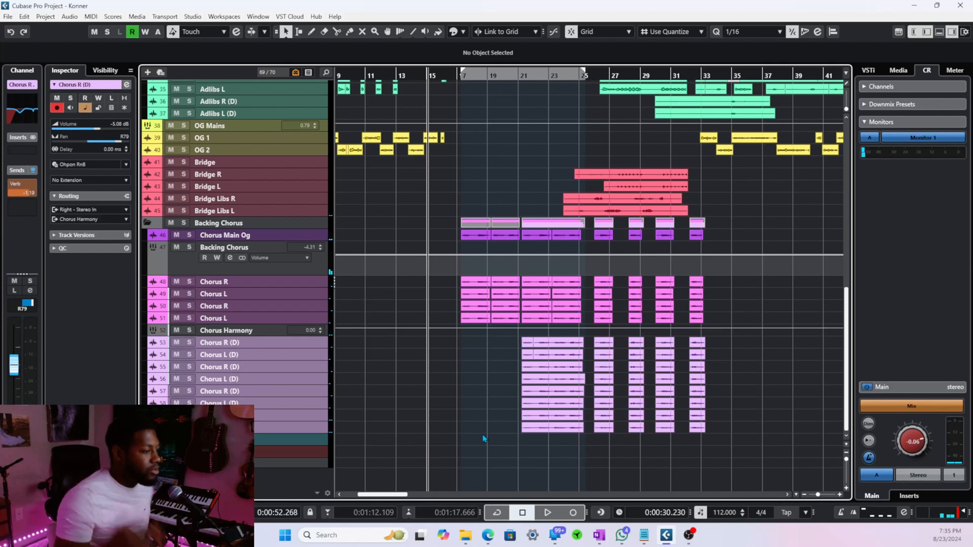